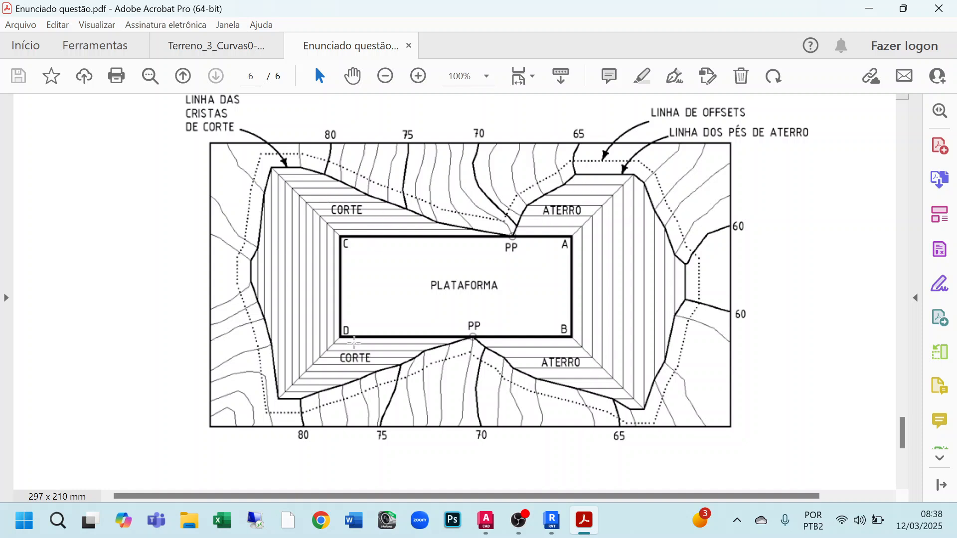
- Review the assignment PDF's platform dimensions, cut and fill slopes and example earthwork diagram, and compare them with the terrain contour PDF
{"action": "scroll", "coordinate": [586, 339], "scroll_direction": "up", "scroll_amount": 3}
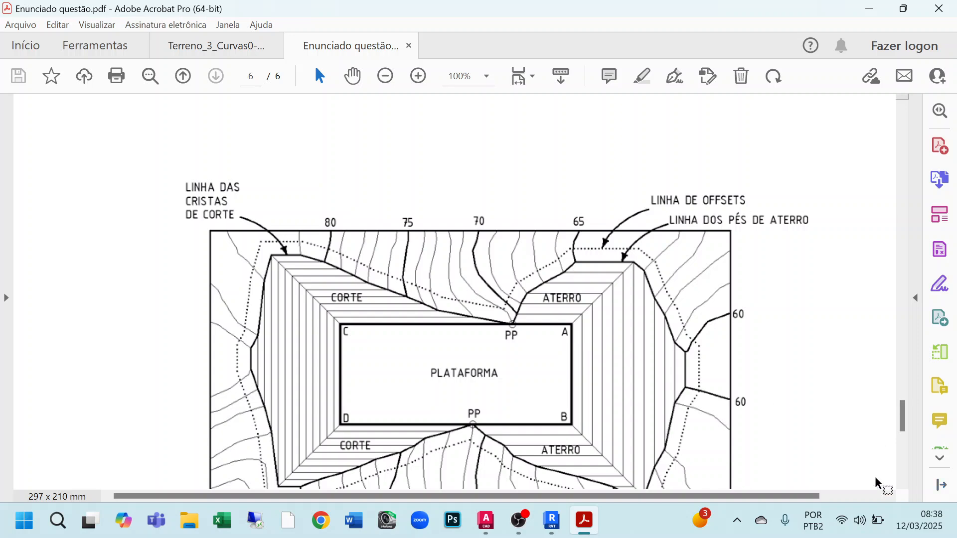
{"action": "left_click_drag", "start_coordinate": [904, 419], "coordinate": [915, 174]}
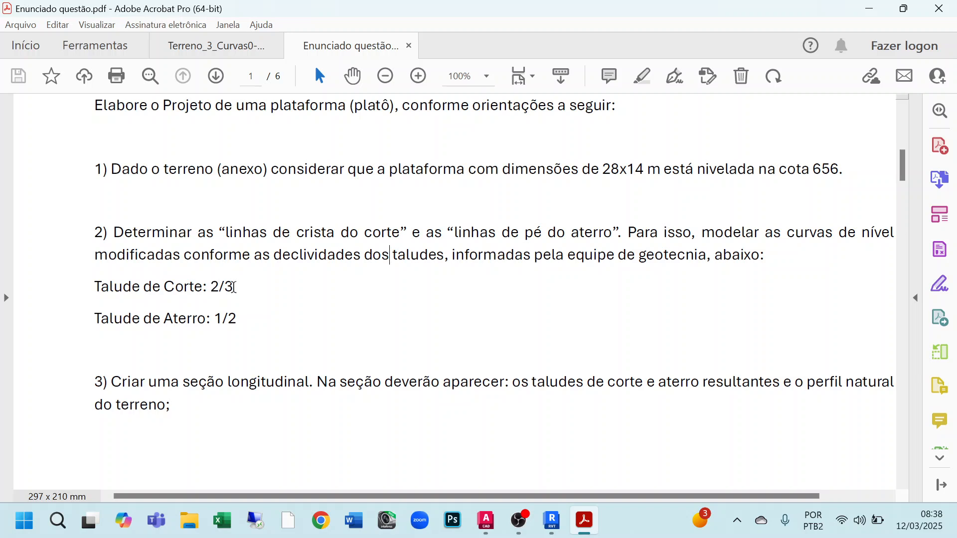
{"action": "left_click_drag", "start_coordinate": [906, 169], "coordinate": [907, 435]}
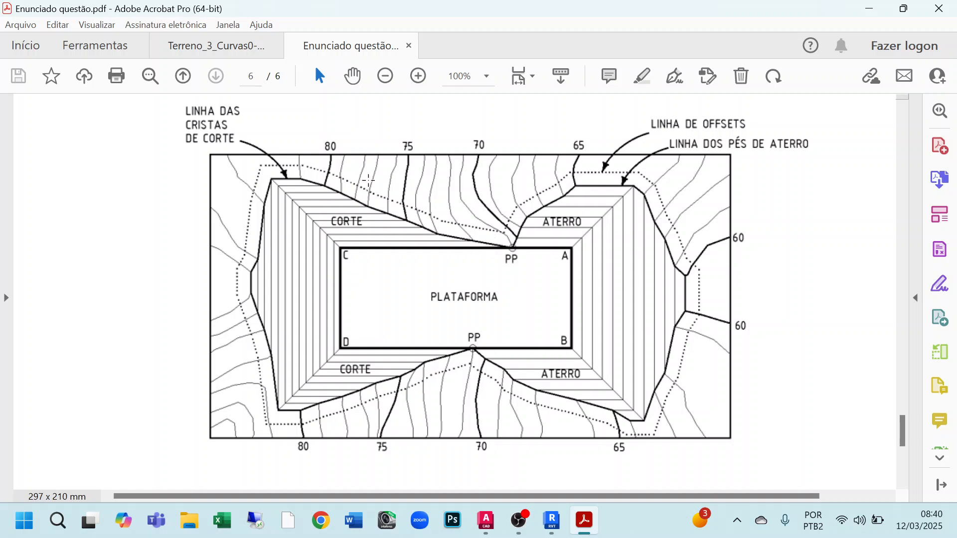
{"action": "left_click", "coordinate": [238, 48]}
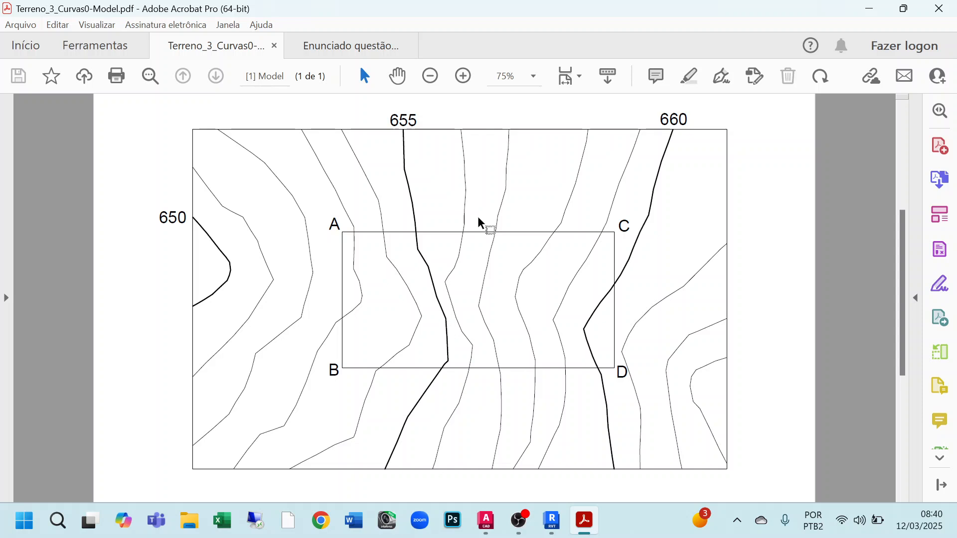
{"action": "left_click", "coordinate": [358, 50]}
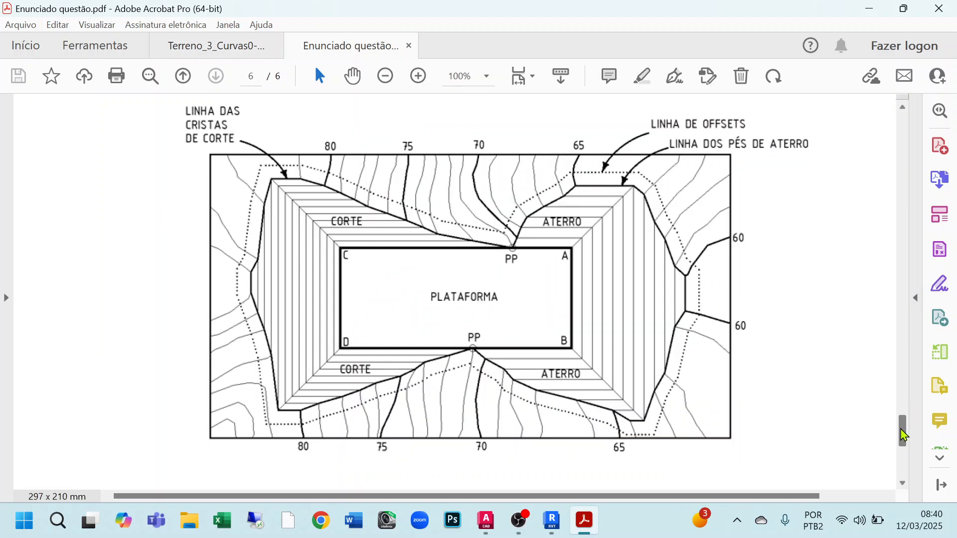
{"action": "left_click_drag", "start_coordinate": [901, 427], "coordinate": [900, 164]}
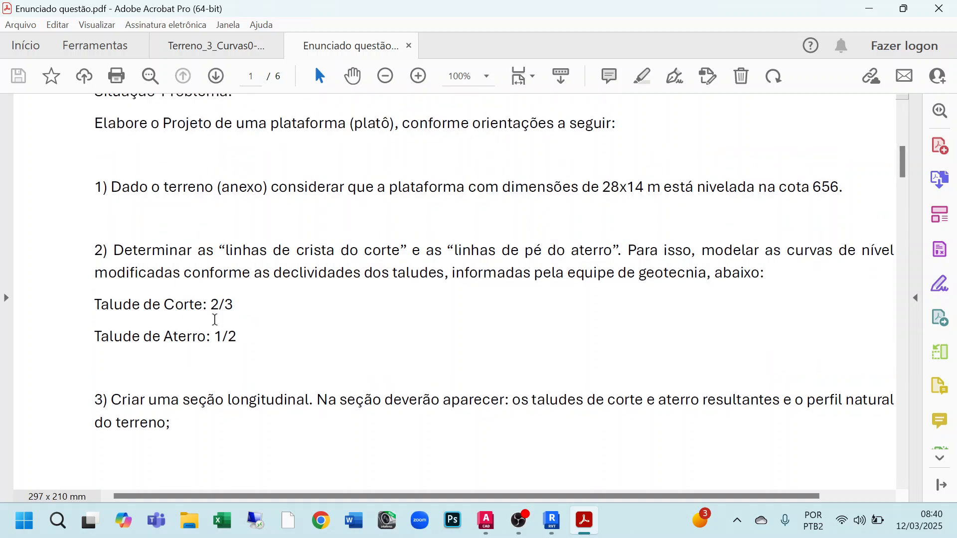
{"action": "left_click_drag", "start_coordinate": [261, 497], "coordinate": [302, 497]}
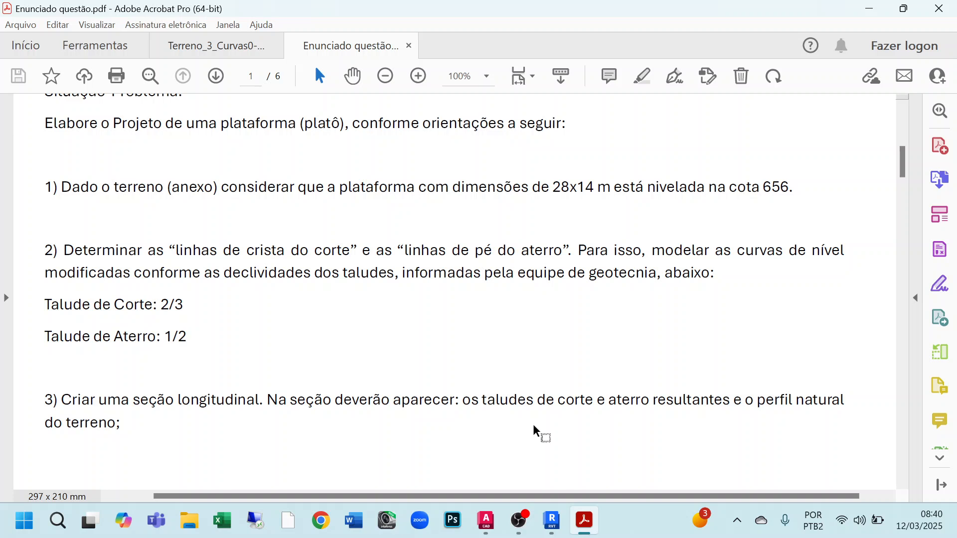
- Switch to the Terreno_Curvas drawing in AutoCAD and check the layers of the 655 contour and the secondary contour just east of it
{"action": "mouse_move", "coordinate": [486, 521]}
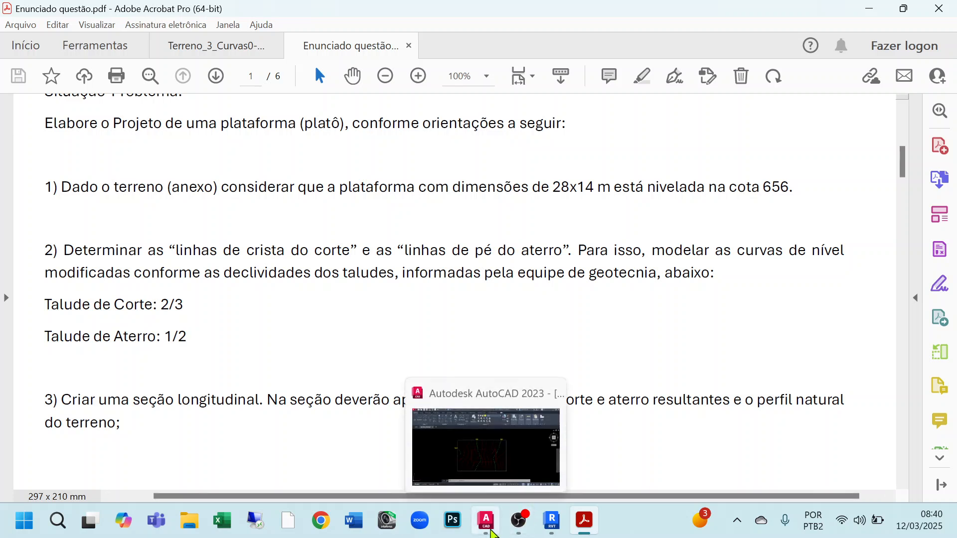
{"action": "left_click", "coordinate": [488, 481]}
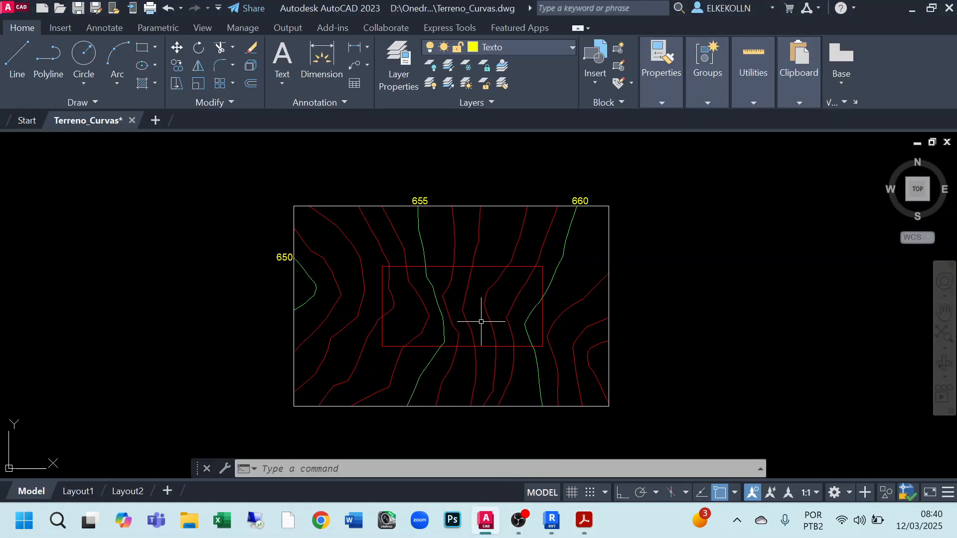
{"action": "scroll", "coordinate": [473, 240], "scroll_direction": "up", "scroll_amount": 2}
{"action": "middle_click_drag", "start_coordinate": [479, 250], "coordinate": [477, 214]}
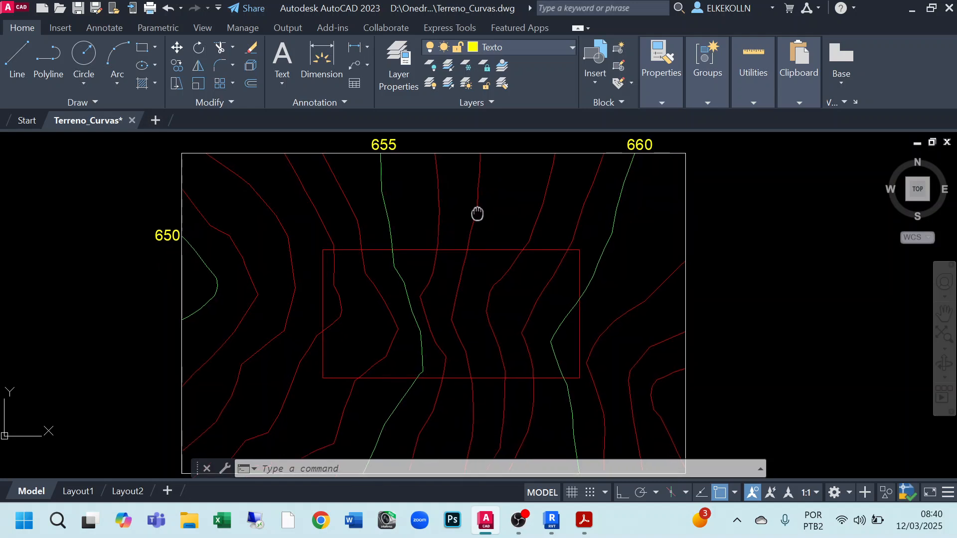
{"action": "scroll", "coordinate": [474, 245], "scroll_direction": "down", "scroll_amount": 2}
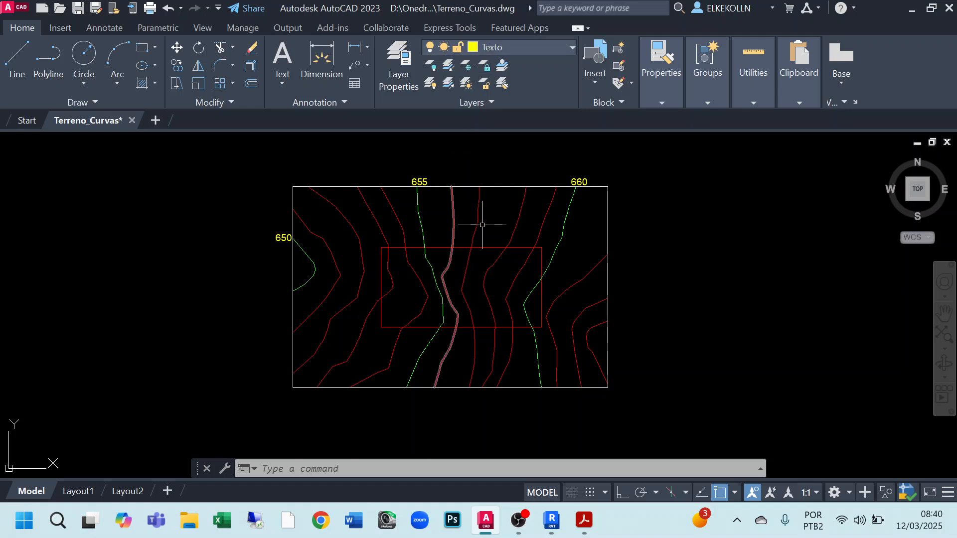
{"action": "left_click", "coordinate": [454, 215]}
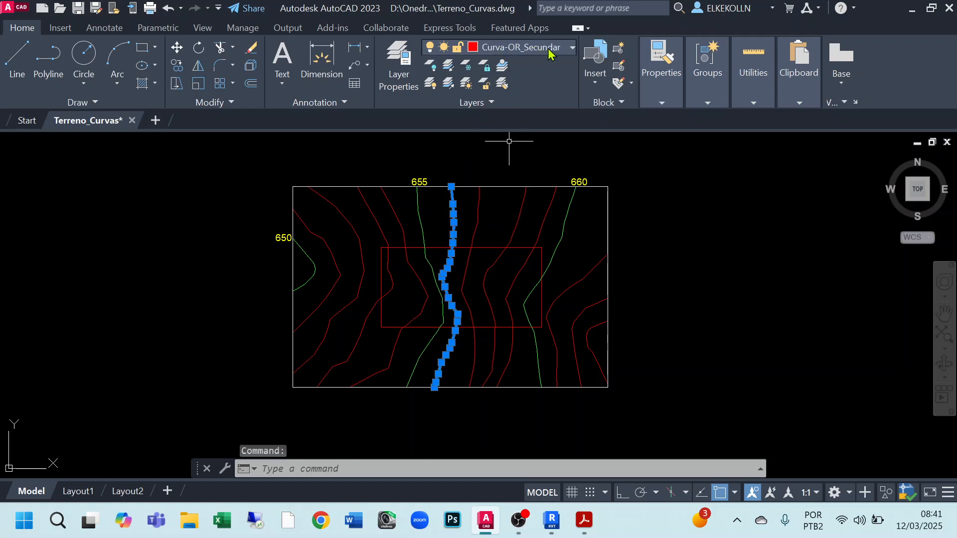
{"action": "key", "text": "Escape"}
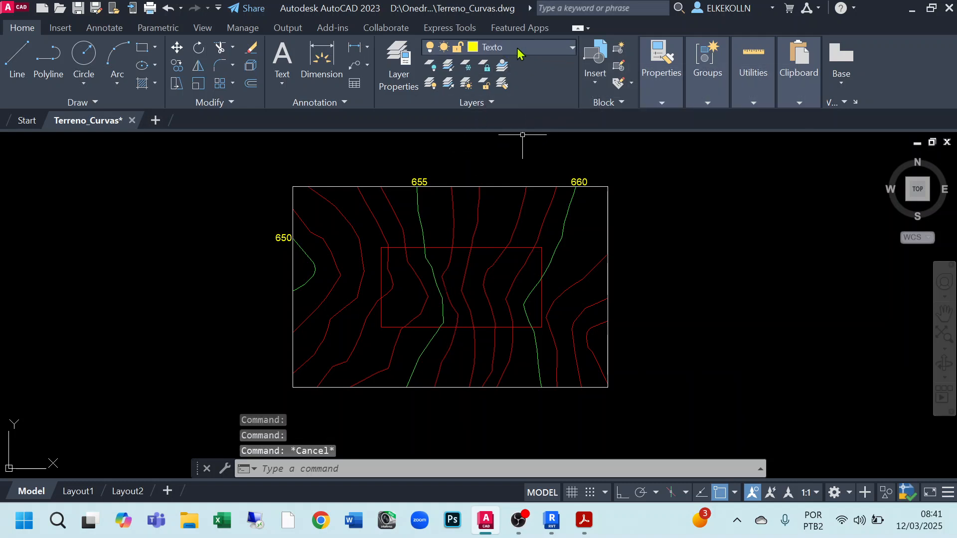
{"action": "left_click", "coordinate": [418, 208]}
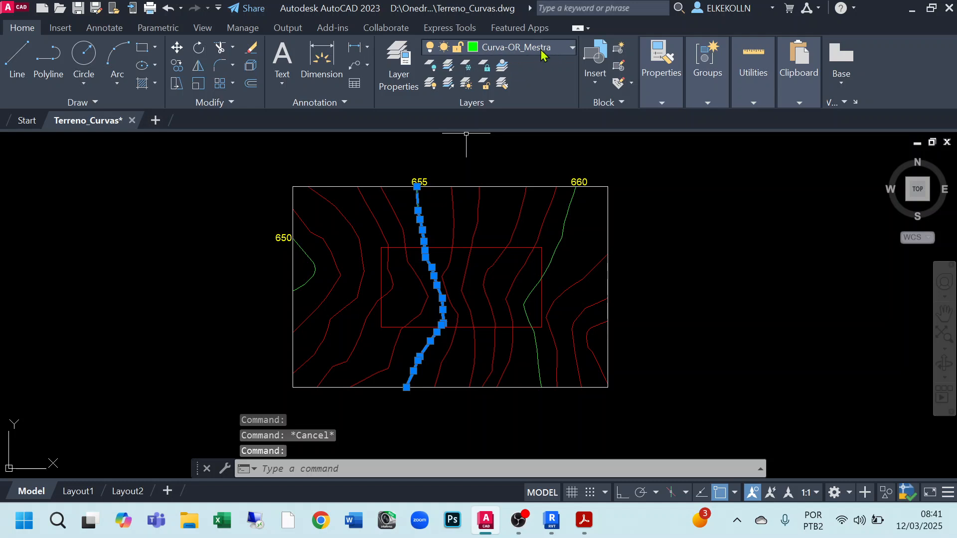
{"action": "key", "text": "Escape"}
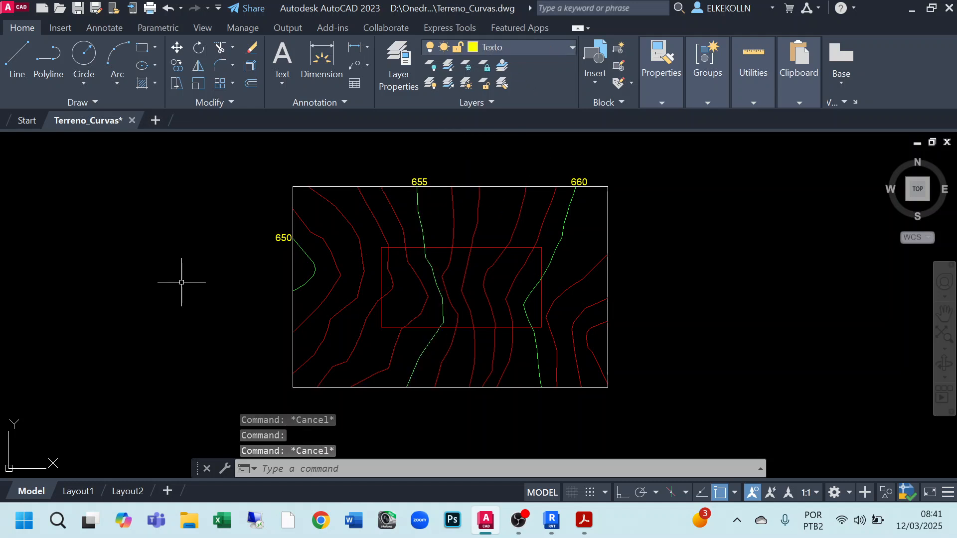
- Show the object properties and check the elevations of the 650 contour and the first secondary contour east of it
{"action": "key", "text": "ctrl+1"}
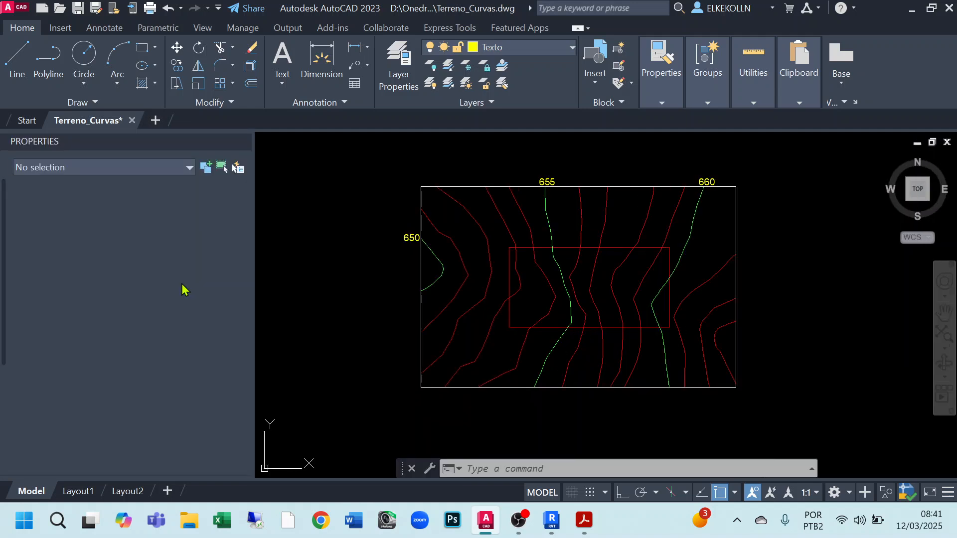
{"action": "left_click", "coordinate": [456, 255]}
{"action": "scroll", "coordinate": [157, 309], "scroll_direction": "down", "scroll_amount": 3}
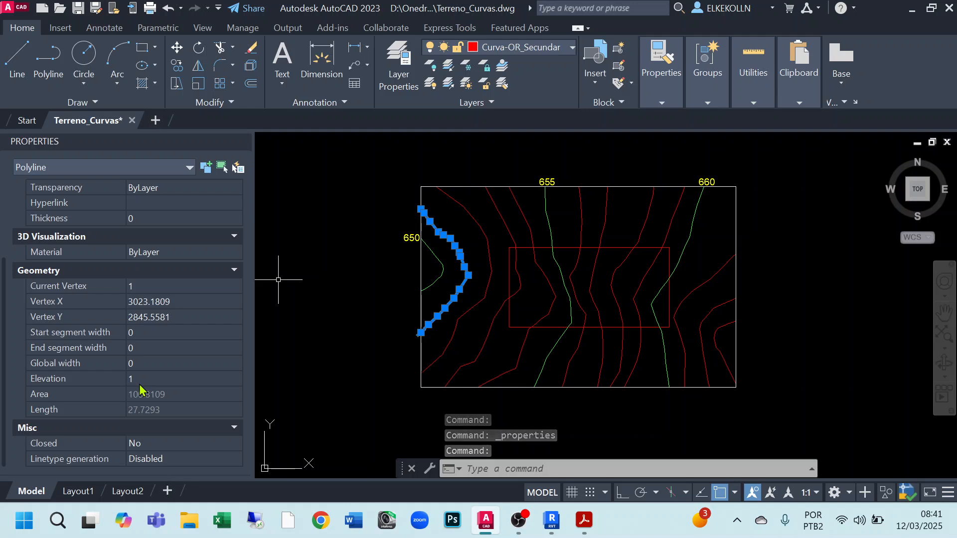
{"action": "type", "text": "'"}
{"action": "key", "text": "Escape"}
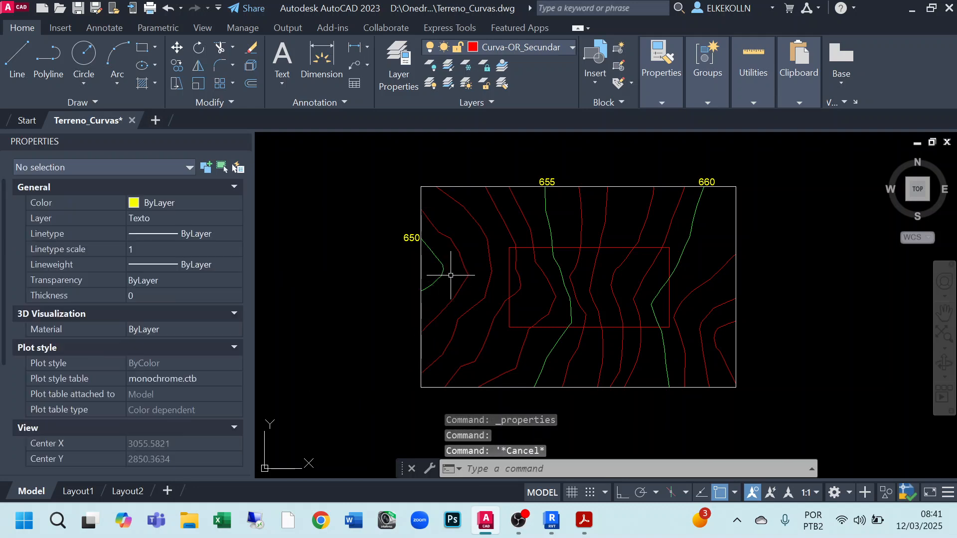
{"action": "left_click", "coordinate": [441, 273]}
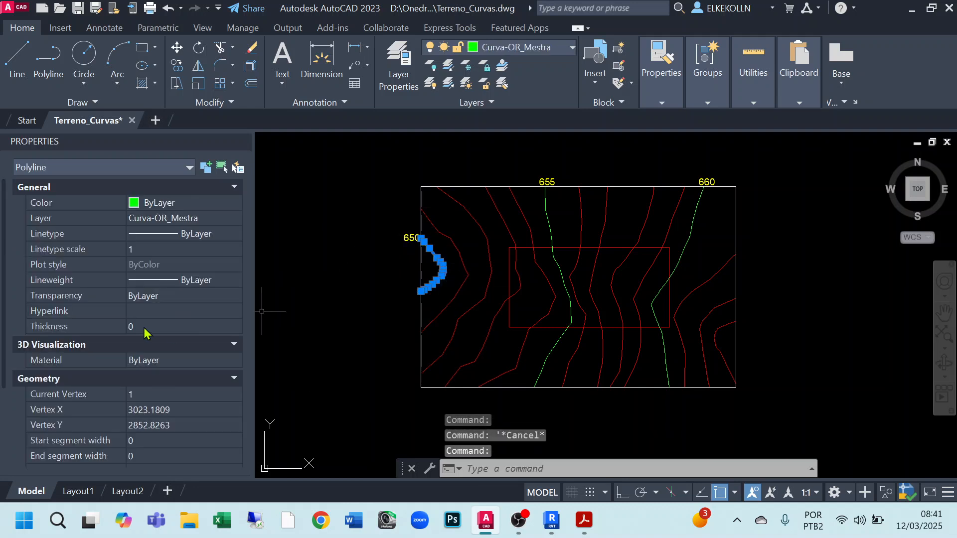
{"action": "scroll", "coordinate": [145, 339], "scroll_direction": "down", "scroll_amount": 3}
{"action": "key", "text": "Escape"}
{"action": "key", "text": "Escape"}
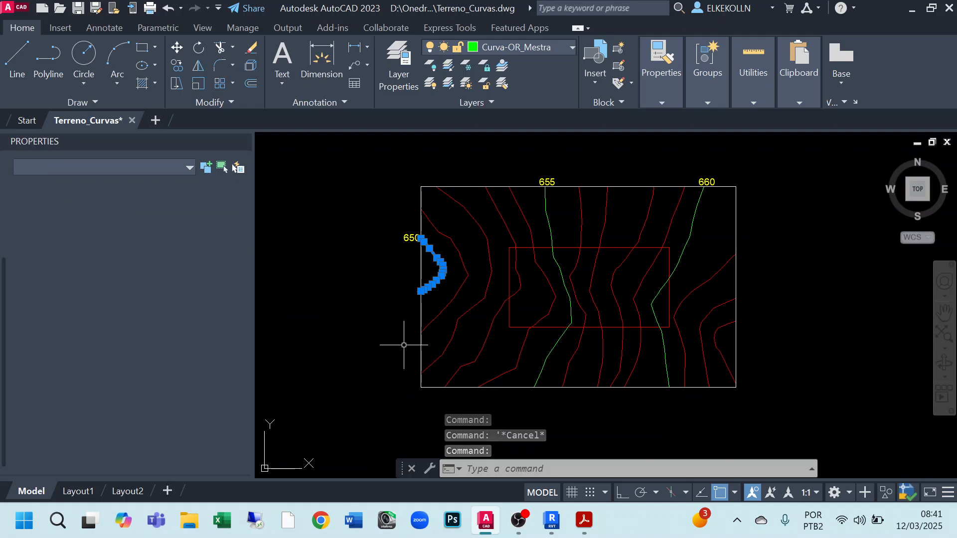
{"action": "left_click", "coordinate": [459, 256]}
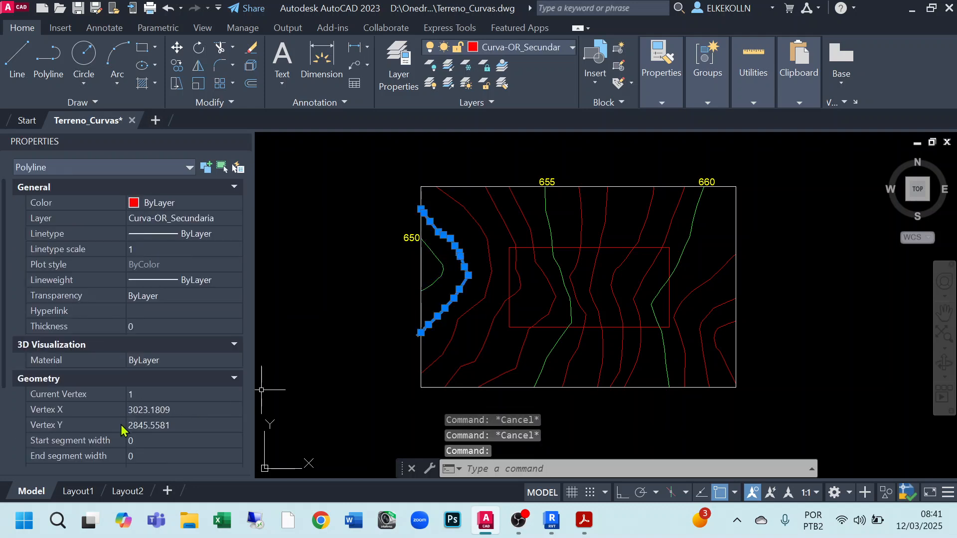
{"action": "scroll", "coordinate": [123, 429], "scroll_direction": "down", "scroll_amount": 3}
{"action": "key", "text": "Escape"}
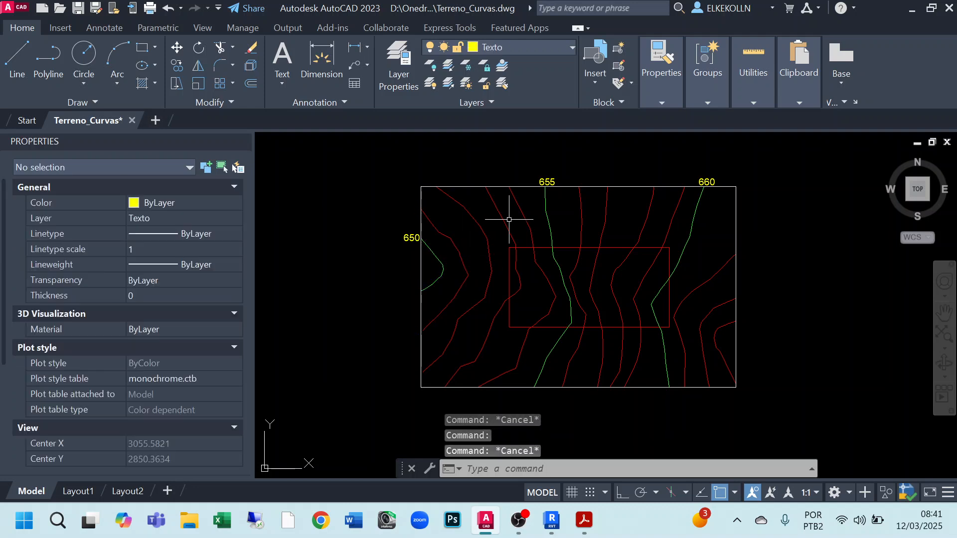
- Check the elevations of the remaining three secondary contours between the 650 and 655 contours
{"action": "left_click", "coordinate": [479, 226]}
{"action": "scroll", "coordinate": [71, 402], "scroll_direction": "down", "scroll_amount": 6}
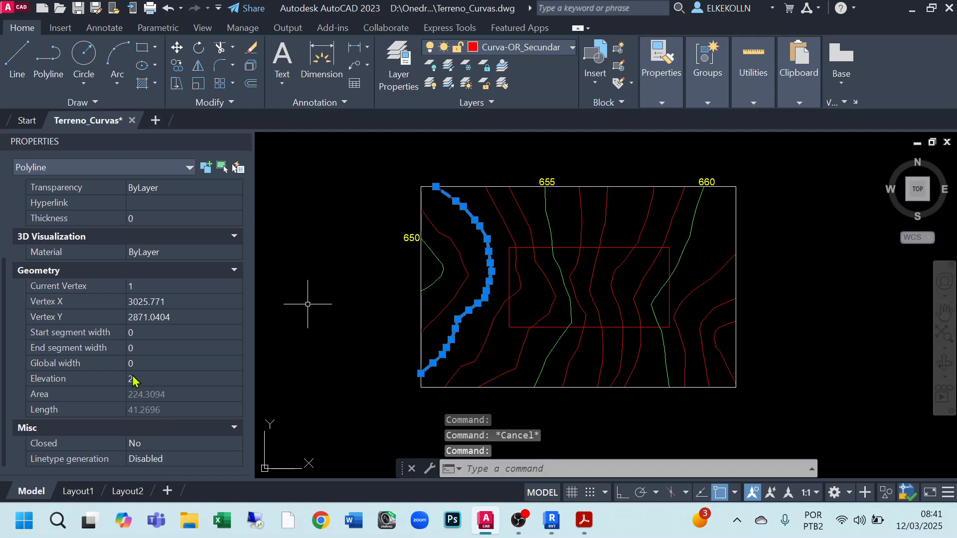
{"action": "key", "text": "Escape"}
{"action": "left_click", "coordinate": [502, 213]}
{"action": "scroll", "coordinate": [80, 451], "scroll_direction": "down", "scroll_amount": 6}
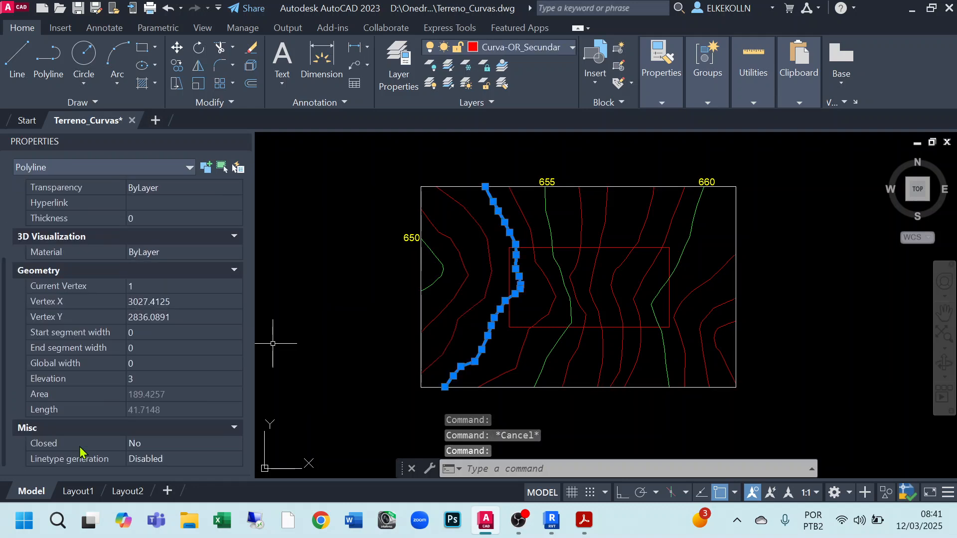
{"action": "key", "text": "Escape"}
{"action": "left_click", "coordinate": [526, 222]}
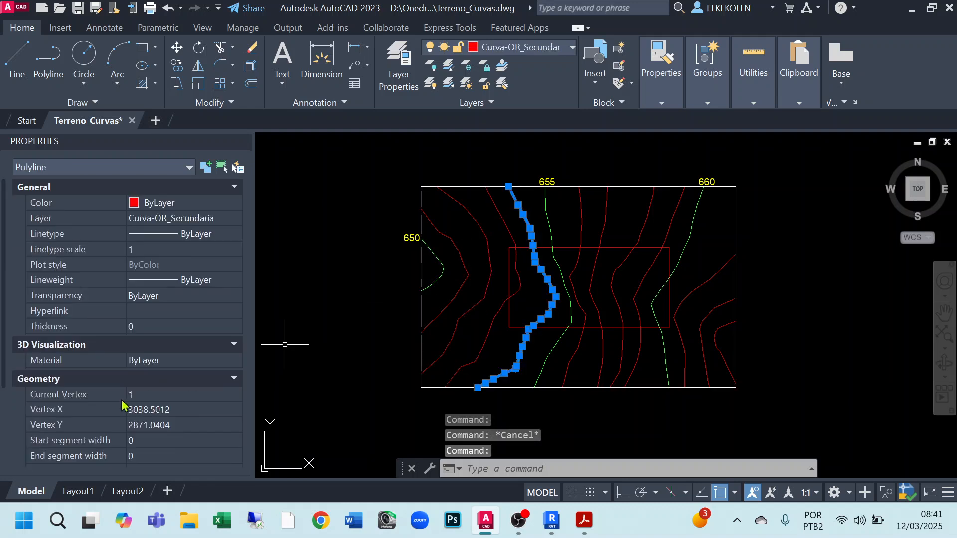
{"action": "scroll", "coordinate": [120, 407], "scroll_direction": "down", "scroll_amount": 6}
{"action": "key", "text": "Escape"}
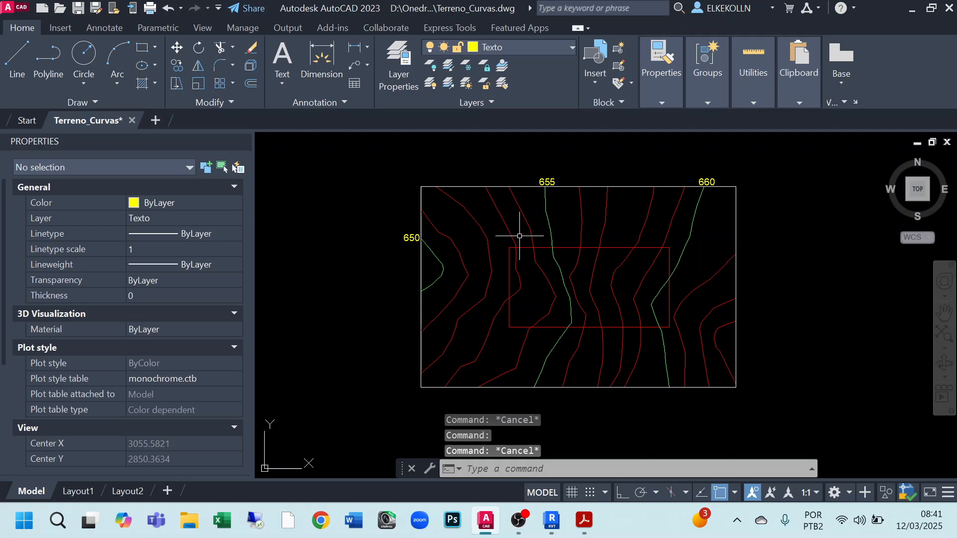
- Check the elevations of the 655 contour and the first two secondary contours east of it
{"action": "left_click", "coordinate": [547, 208]}
{"action": "scroll", "coordinate": [201, 368], "scroll_direction": "down", "scroll_amount": 6}
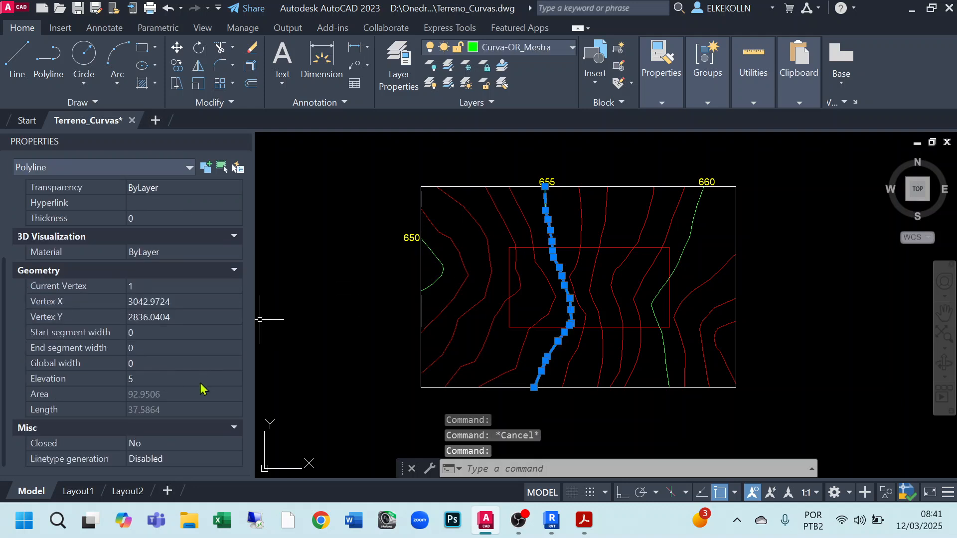
{"action": "key", "text": "Escape"}
{"action": "left_click", "coordinate": [581, 213]}
{"action": "scroll", "coordinate": [229, 373], "scroll_direction": "down", "scroll_amount": 3}
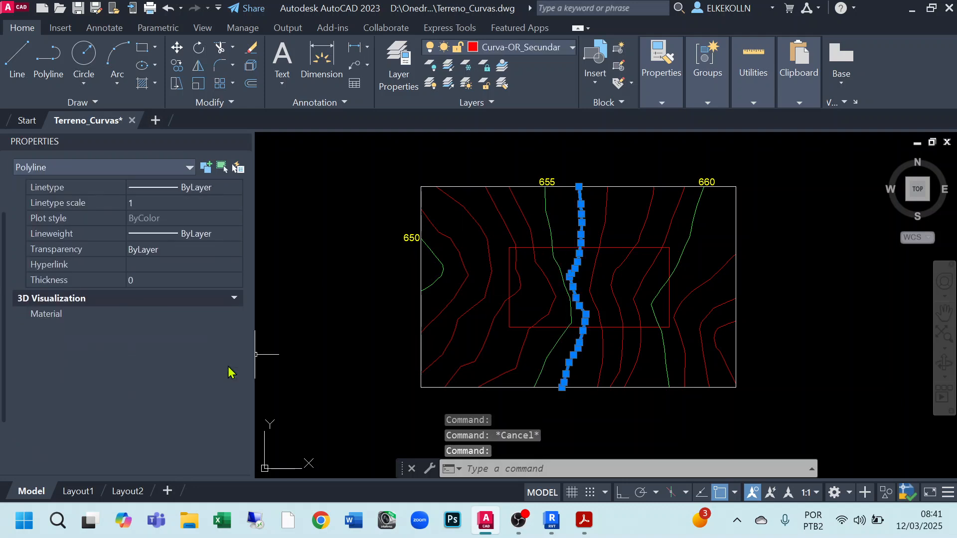
{"action": "scroll", "coordinate": [190, 374], "scroll_direction": "down", "scroll_amount": 3}
{"action": "key", "text": "Escape"}
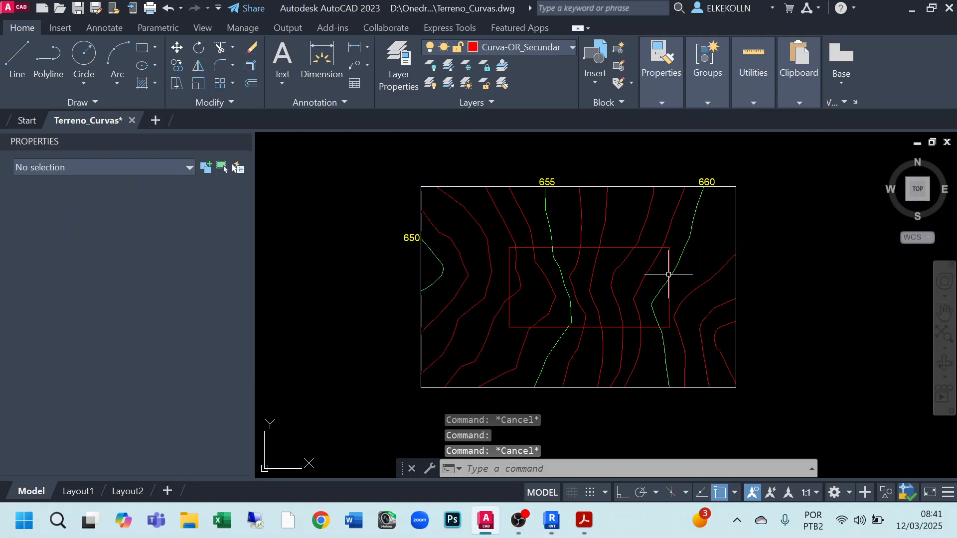
{"action": "left_click", "coordinate": [605, 215]}
{"action": "scroll", "coordinate": [227, 390], "scroll_direction": "down", "scroll_amount": 3}
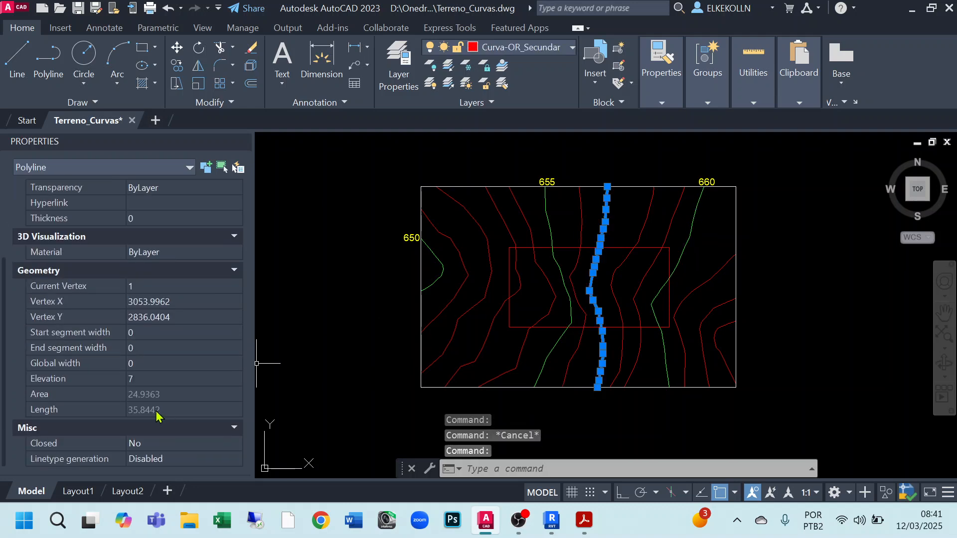
{"action": "key", "text": "Escape"}
- Check the elevations of the third and fourth secondary contours east of the 655 contour
{"action": "left_click", "coordinate": [649, 207]}
{"action": "scroll", "coordinate": [92, 429], "scroll_direction": "down", "scroll_amount": 5}
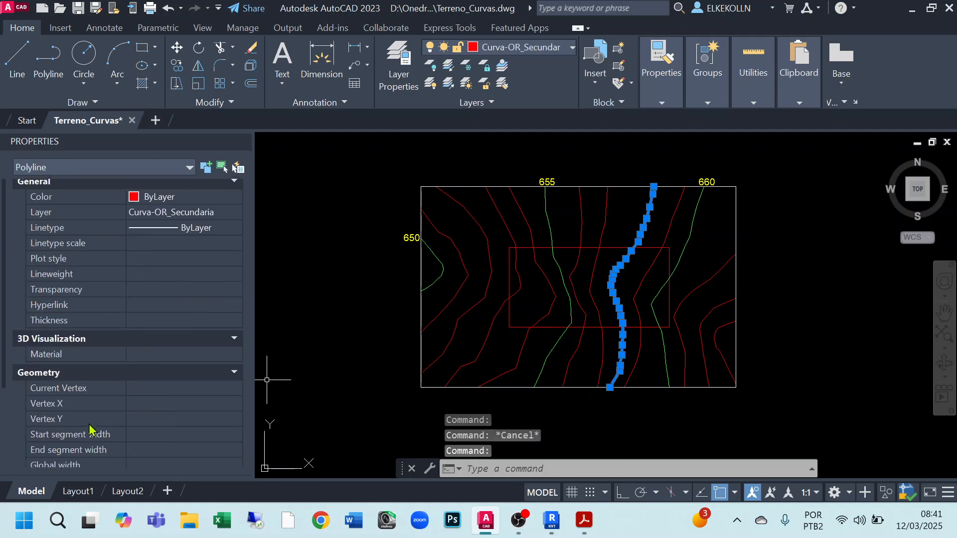
{"action": "key", "text": "Escape"}
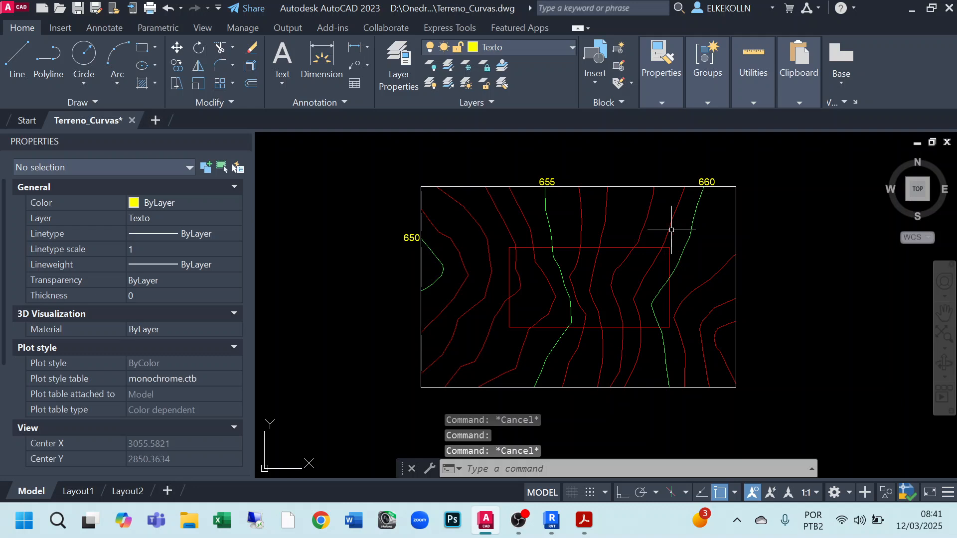
{"action": "left_click", "coordinate": [674, 220]}
{"action": "scroll", "coordinate": [209, 382], "scroll_direction": "down", "scroll_amount": 5}
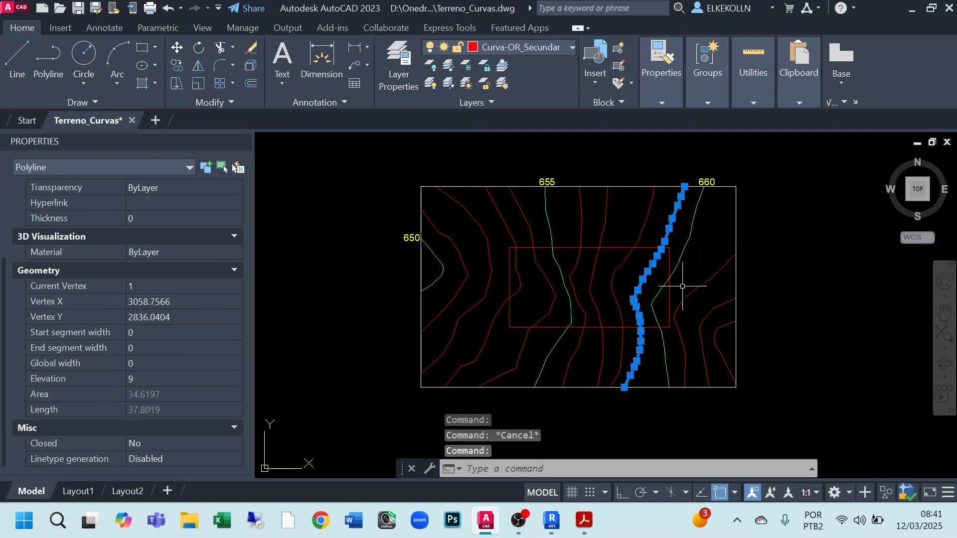
{"action": "key", "text": "Escape"}
- Check the elevations of the 660 contour and the first secondary contour east of it
{"action": "left_click", "coordinate": [686, 244]}
{"action": "scroll", "coordinate": [138, 418], "scroll_direction": "down", "scroll_amount": 5}
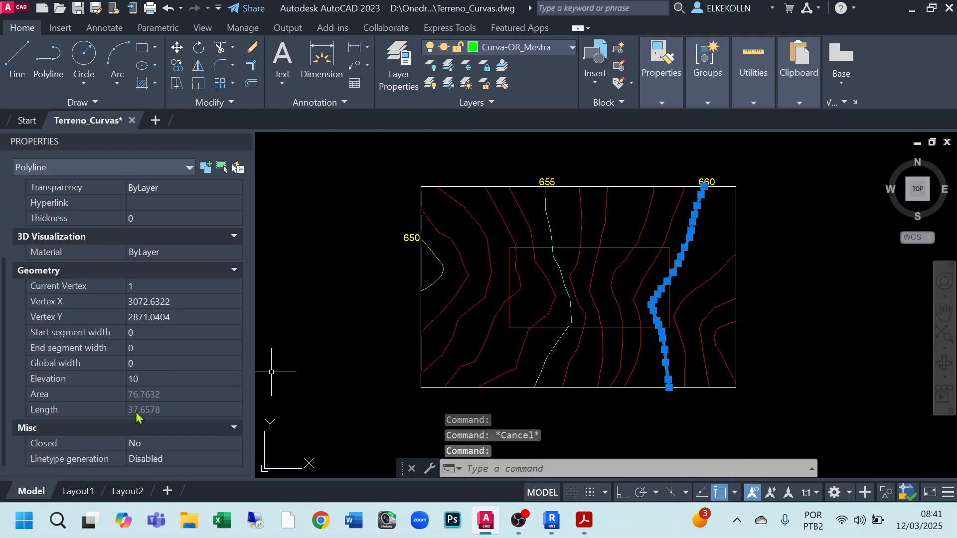
{"action": "key", "text": "Escape"}
{"action": "left_click", "coordinate": [688, 295]}
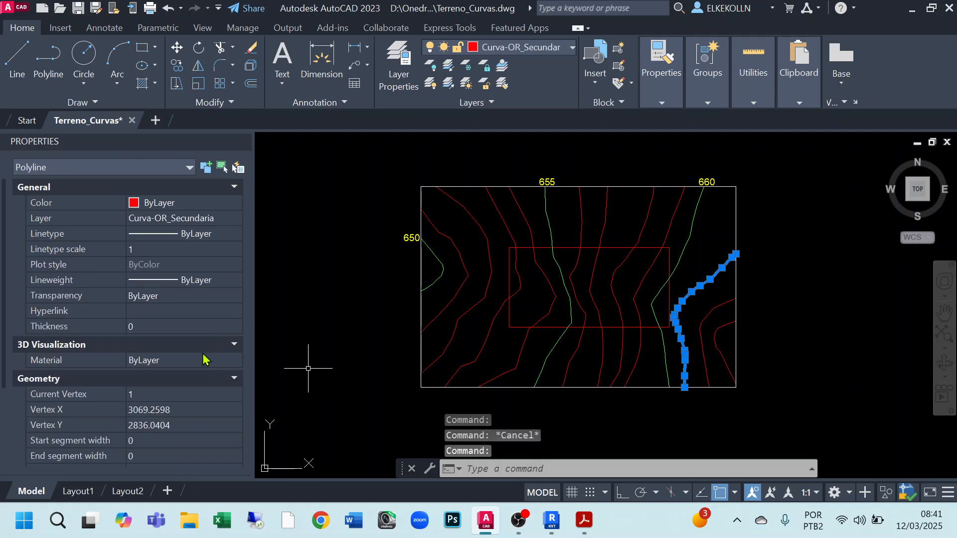
{"action": "scroll", "coordinate": [132, 389], "scroll_direction": "down", "scroll_amount": 5}
{"action": "key", "text": "Escape"}
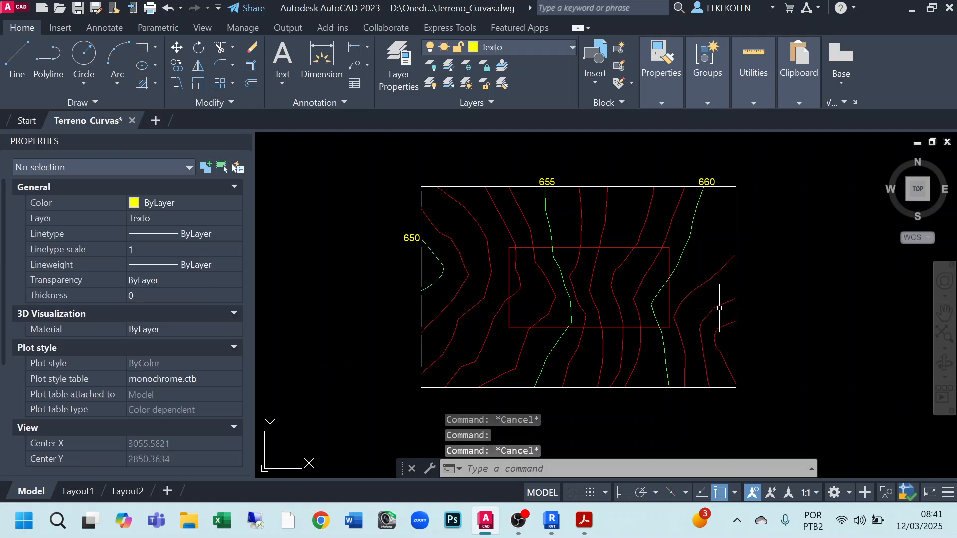
- Check the elevations of the two easternmost secondary contours near the terrain's southeast corner
{"action": "left_click", "coordinate": [719, 308]}
{"action": "scroll", "coordinate": [299, 351], "scroll_direction": "down", "scroll_amount": 7}
{"action": "scroll", "coordinate": [304, 352], "scroll_direction": "up", "scroll_amount": 9}
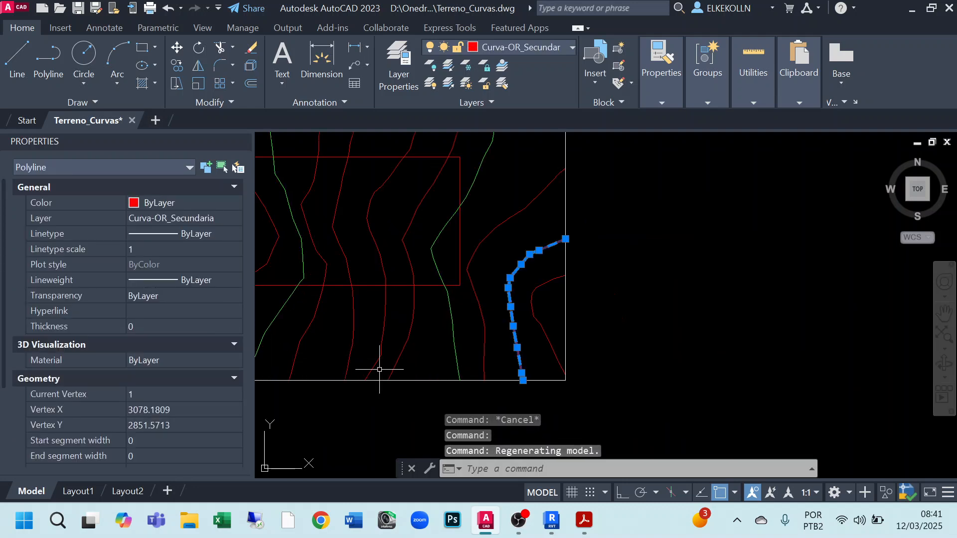
{"action": "mouse_move", "coordinate": [380, 369]}
{"action": "middle_mouse_down"}
{"action": "mouse_move", "coordinate": [734, 331]}
{"action": "mouse_move", "coordinate": [628, 378]}
{"action": "middle_mouse_up"}
{"action": "scroll", "coordinate": [149, 441], "scroll_direction": "down", "scroll_amount": 3}
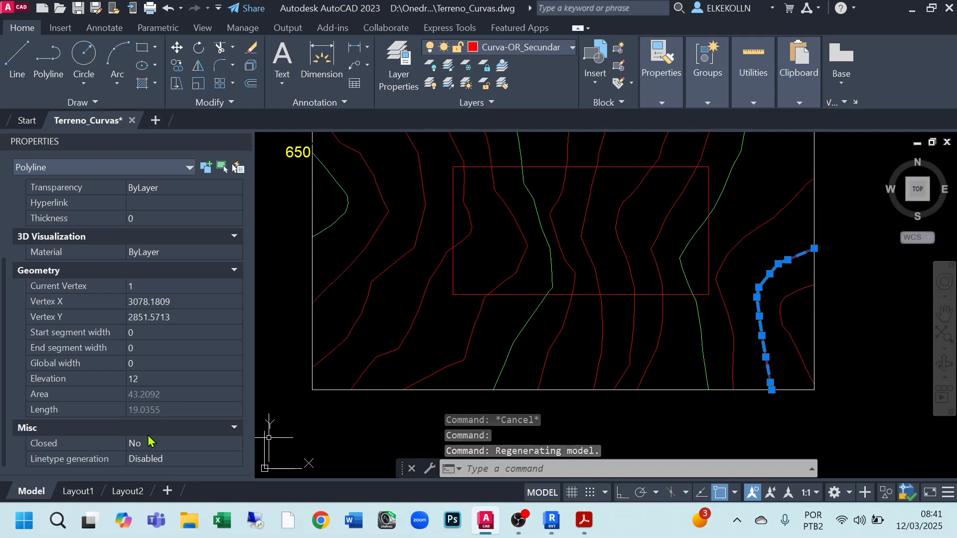
{"action": "key", "text": "Escape"}
{"action": "left_click", "coordinate": [778, 302]}
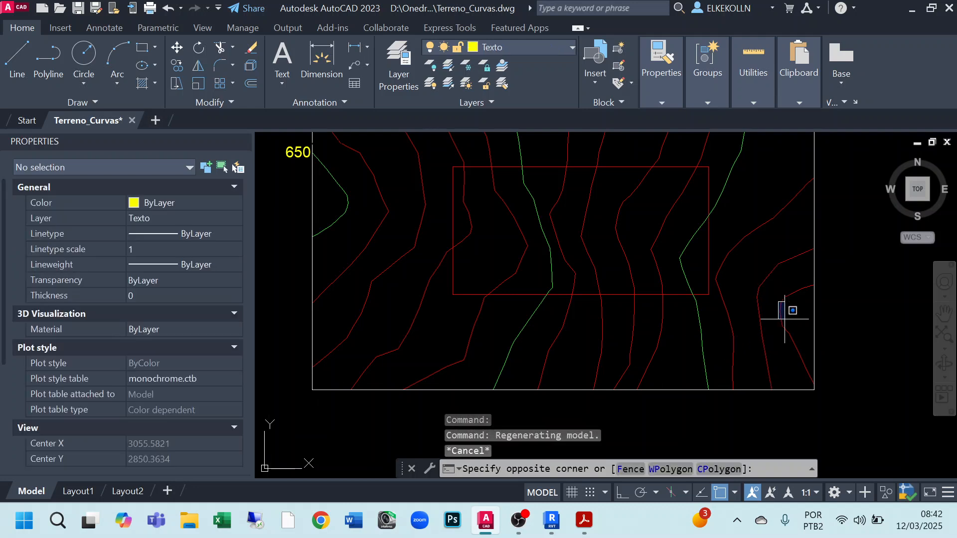
{"action": "left_click", "coordinate": [764, 321]}
{"action": "scroll", "coordinate": [164, 415], "scroll_direction": "down", "scroll_amount": 3}
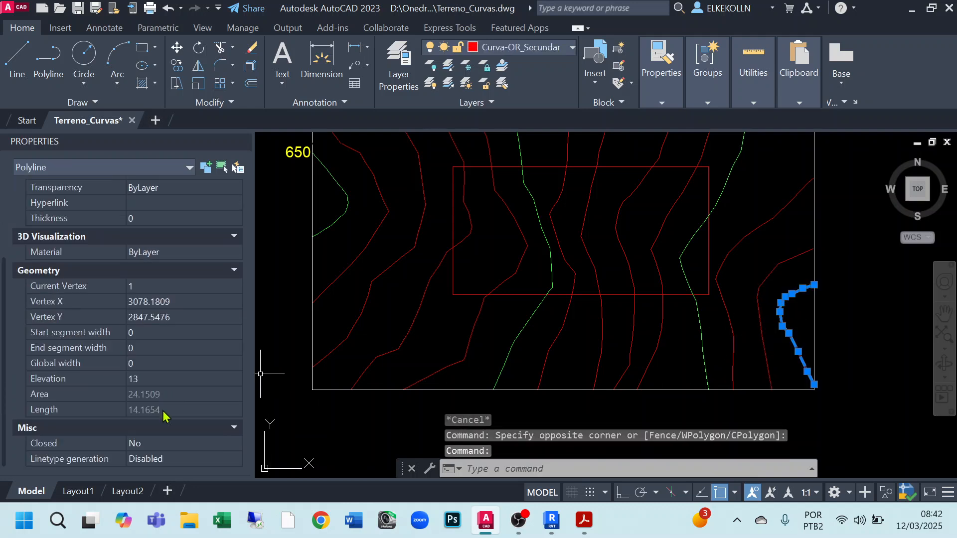
{"action": "key", "text": "Escape"}
{"action": "key", "text": "Escape"}
- Close the object properties display
{"action": "scroll", "coordinate": [571, 281], "scroll_direction": "down", "scroll_amount": 5}
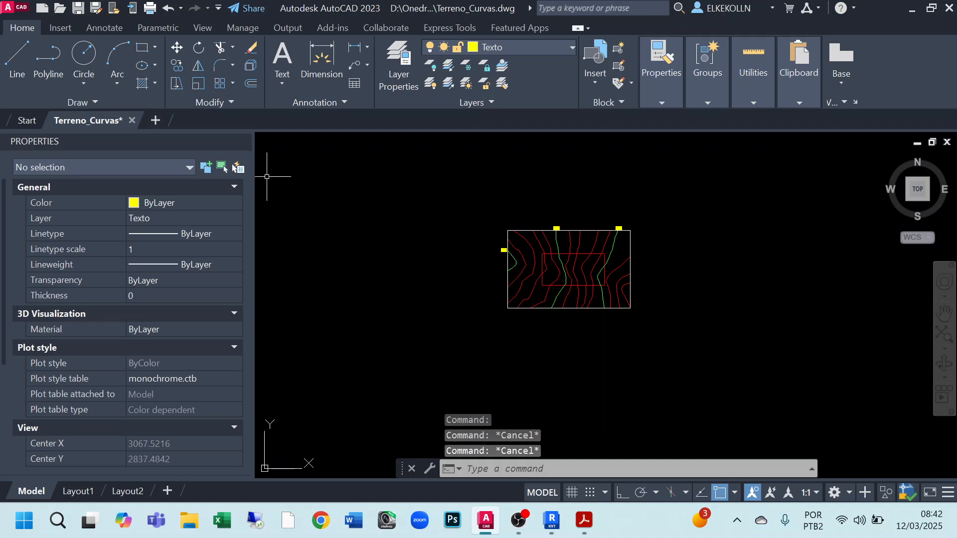
{"action": "left_click", "coordinate": [243, 142]}
{"action": "scroll", "coordinate": [444, 249], "scroll_direction": "up", "scroll_amount": 5}
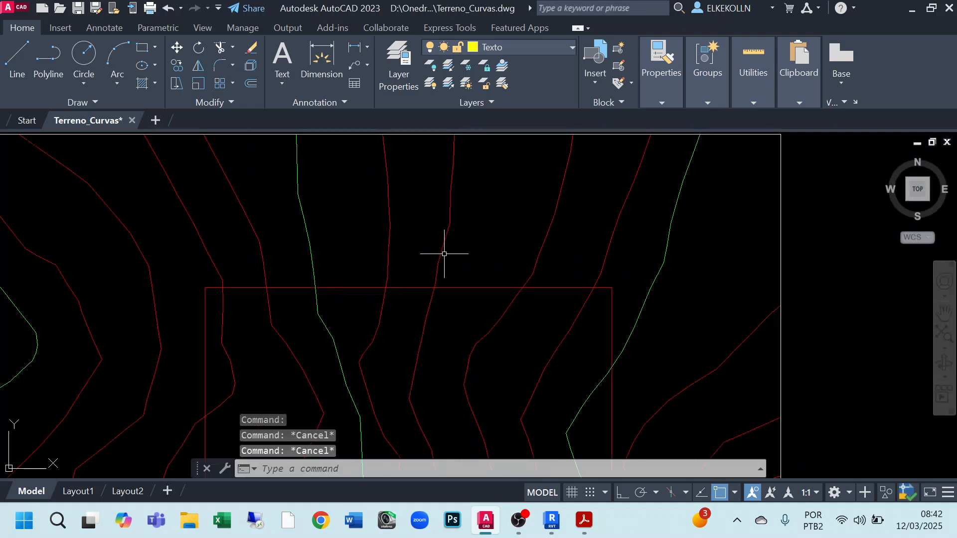
{"action": "scroll", "coordinate": [450, 256], "scroll_direction": "down", "scroll_amount": 3}
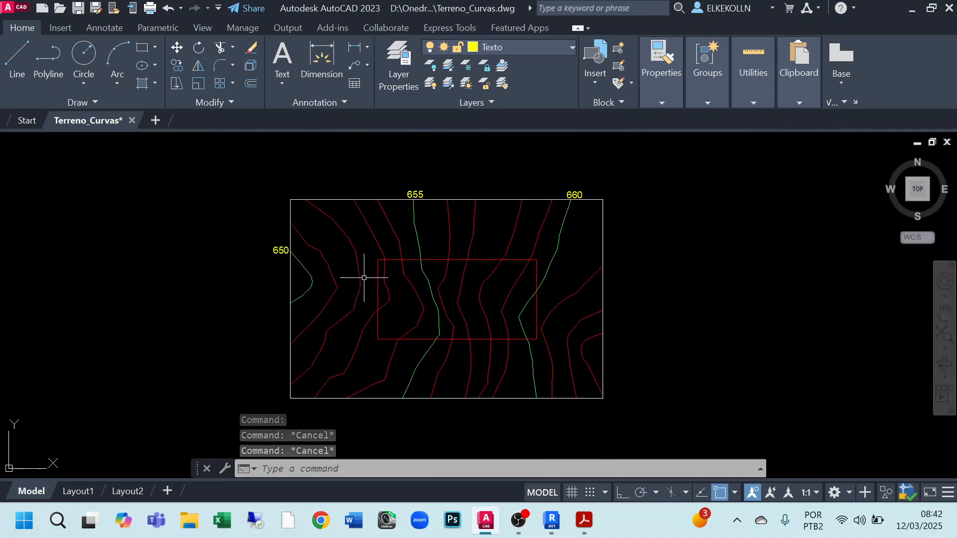
- Highlight the 650 contour and the easternmost secondary contour in turn, and save the Terreno_Curvas drawing
{"action": "left_click", "coordinate": [305, 267]}
{"action": "key", "text": "Escape"}
{"action": "left_click", "coordinate": [593, 336]}
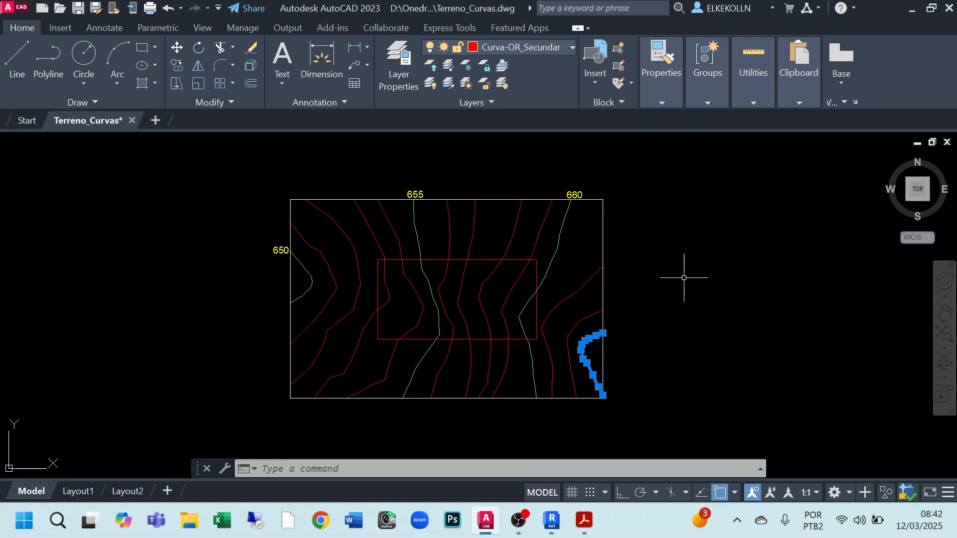
{"action": "key", "text": "Escape"}
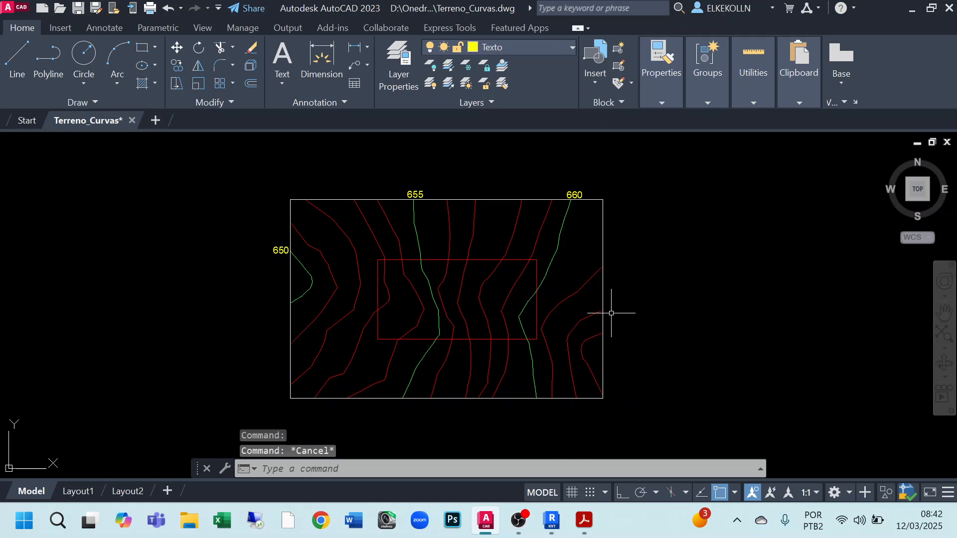
{"action": "left_click", "coordinate": [79, 8]}
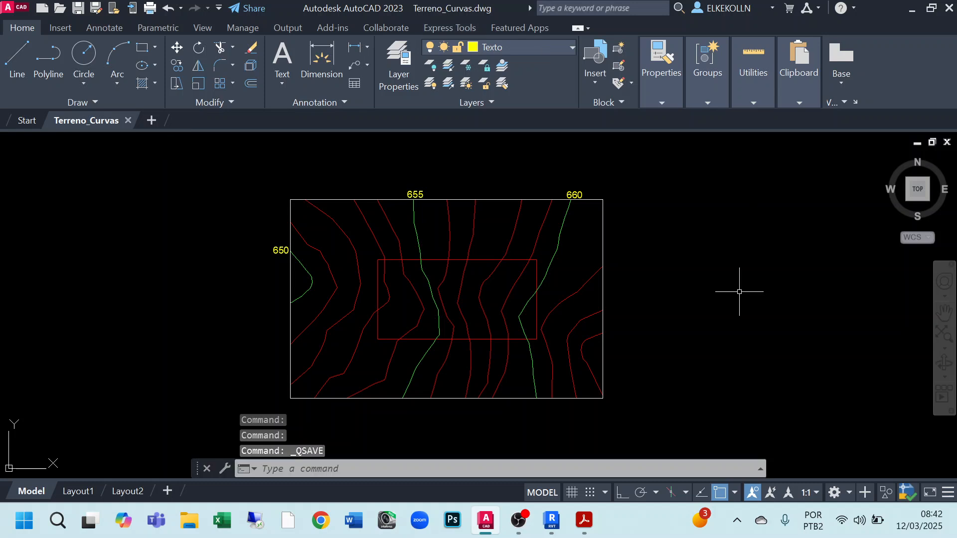
- Switch to Revit and create a new project from the Modelo de arquitetura template
{"action": "left_click", "coordinate": [552, 520]}
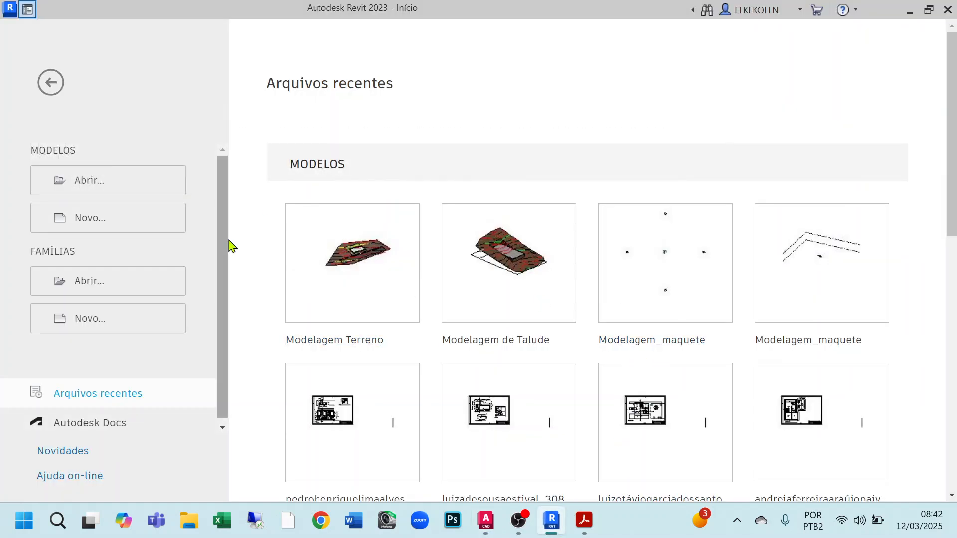
{"action": "left_click", "coordinate": [93, 223]}
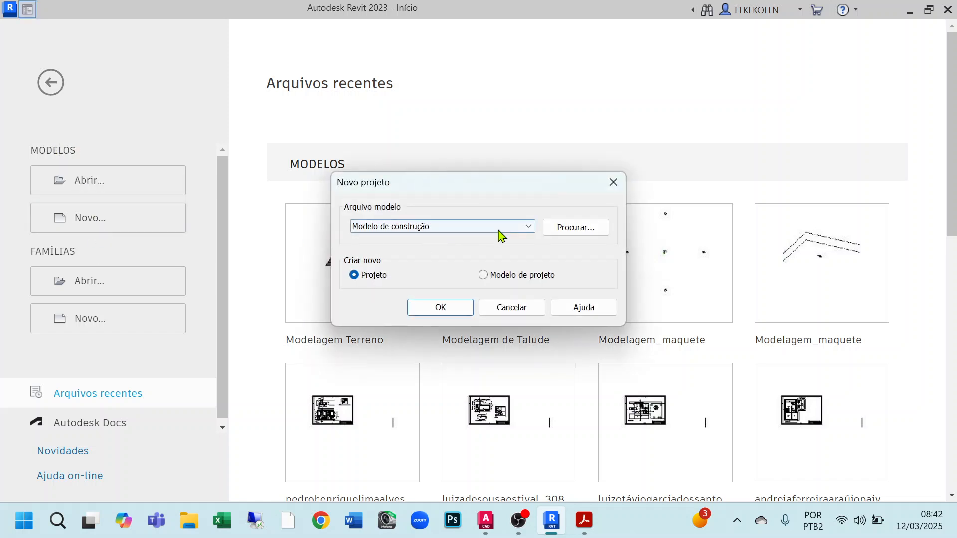
{"action": "left_click", "coordinate": [528, 227]}
{"action": "left_click", "coordinate": [421, 268]}
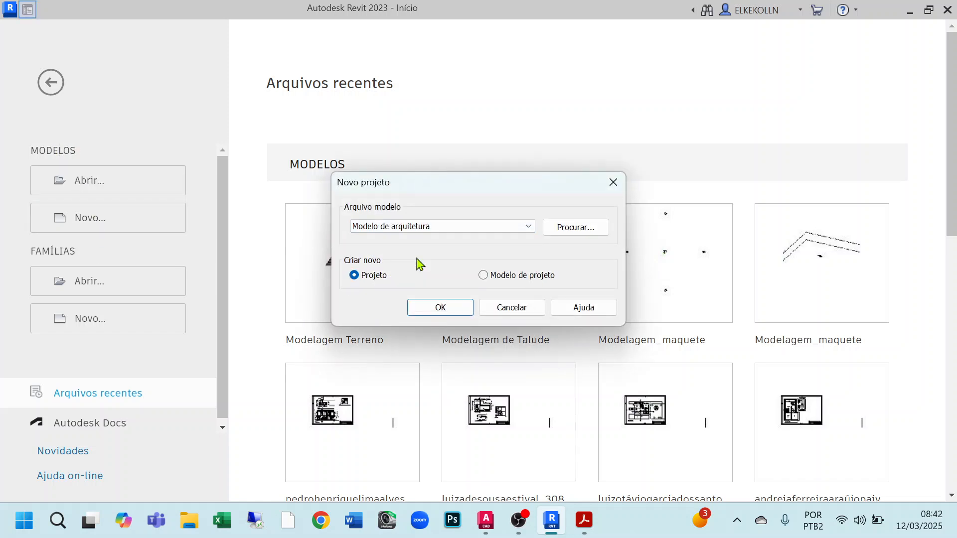
{"action": "left_click", "coordinate": [440, 307]}
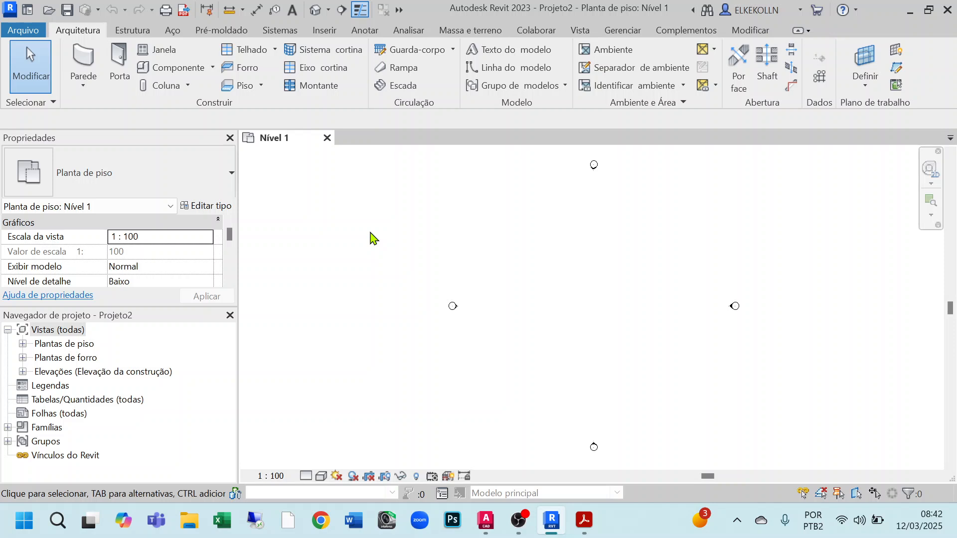
- Set the project's distance units (Distância) to metres with two decimal places
{"action": "key", "text": "u"}
{"action": "key", "text": "n"}
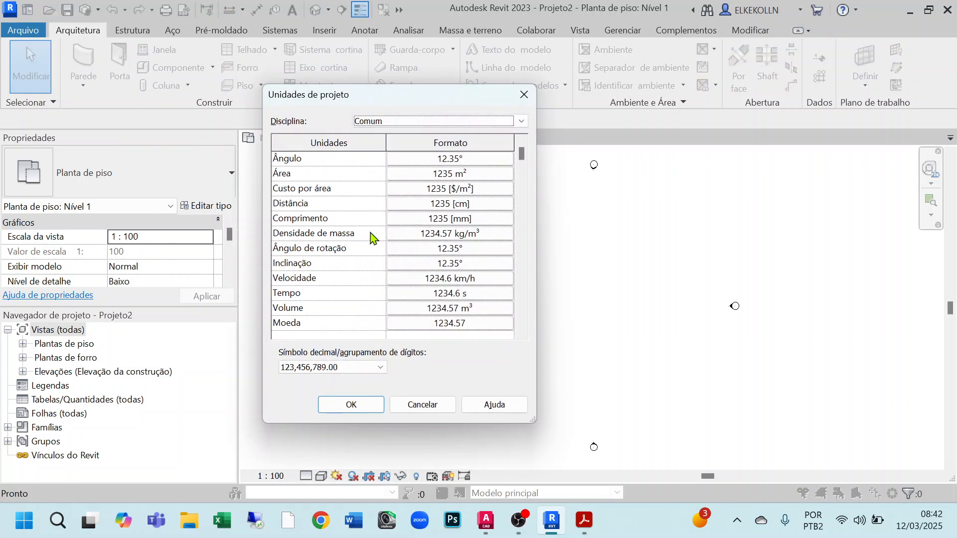
{"action": "left_click", "coordinate": [448, 204]}
{"action": "left_click", "coordinate": [446, 181]}
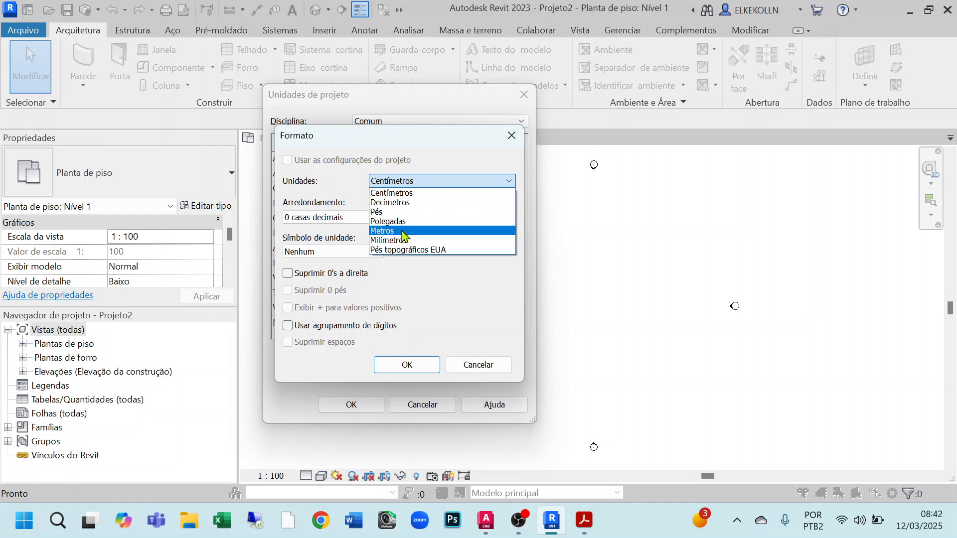
{"action": "left_click", "coordinate": [405, 231]}
{"action": "left_click", "coordinate": [374, 217]}
{"action": "left_click", "coordinate": [313, 277]}
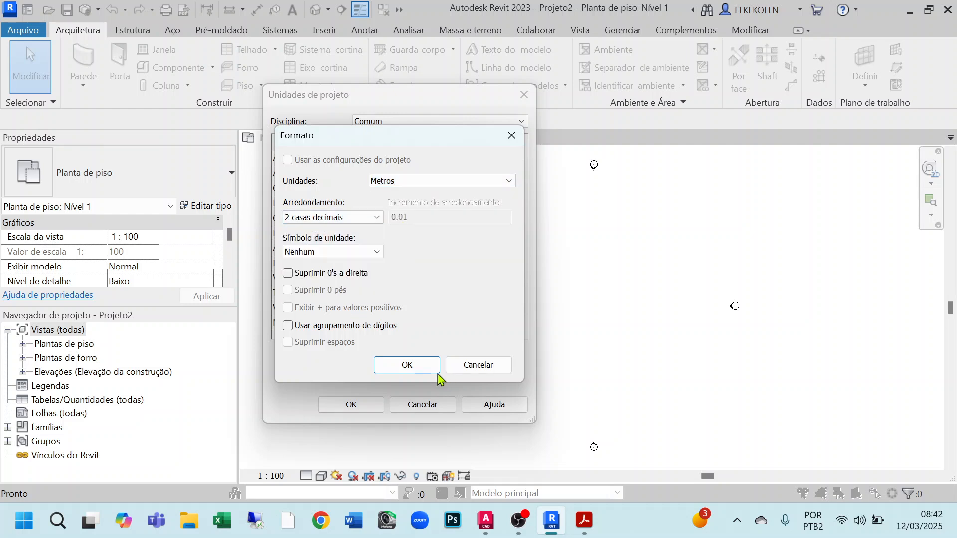
{"action": "left_click", "coordinate": [432, 367]}
- Set the project's length units (Comprimento) to metres with two decimal places
{"action": "left_click", "coordinate": [435, 219]}
{"action": "left_click", "coordinate": [464, 182]}
{"action": "left_click", "coordinate": [399, 232]}
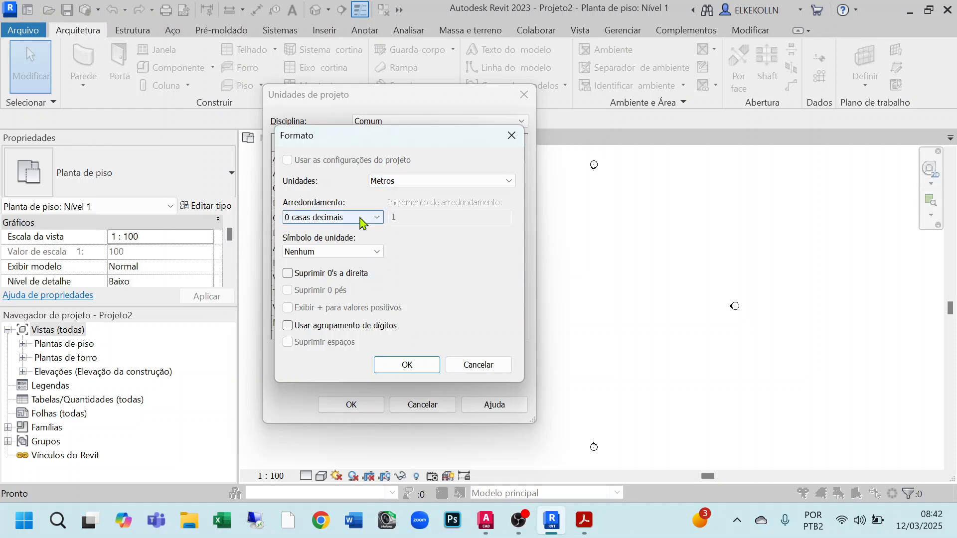
{"action": "left_click", "coordinate": [369, 217]}
{"action": "left_click", "coordinate": [329, 275]}
{"action": "left_click", "coordinate": [409, 364]}
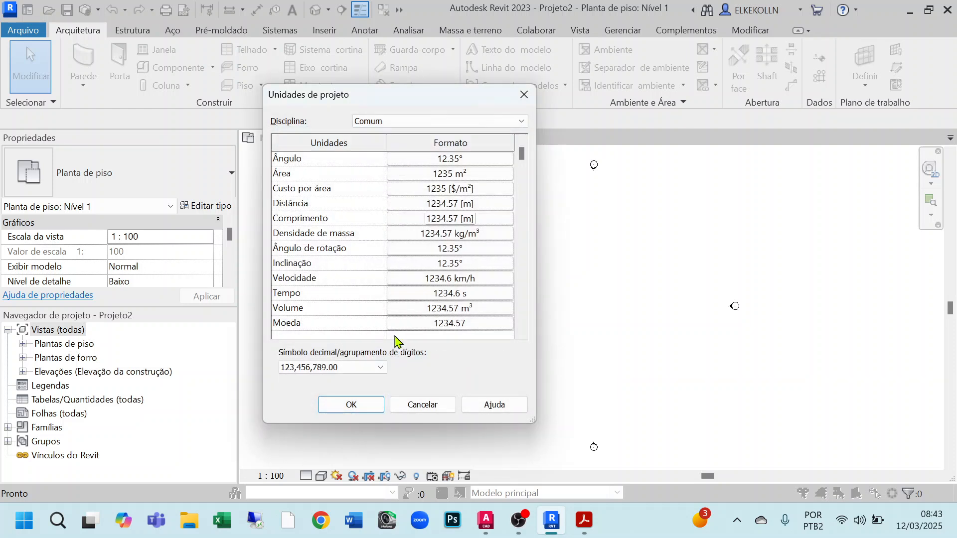
- Set the slope units (Inclinação) to percentage and the decimal and digit grouping format to 123.456.789,00
{"action": "left_click", "coordinate": [436, 264]}
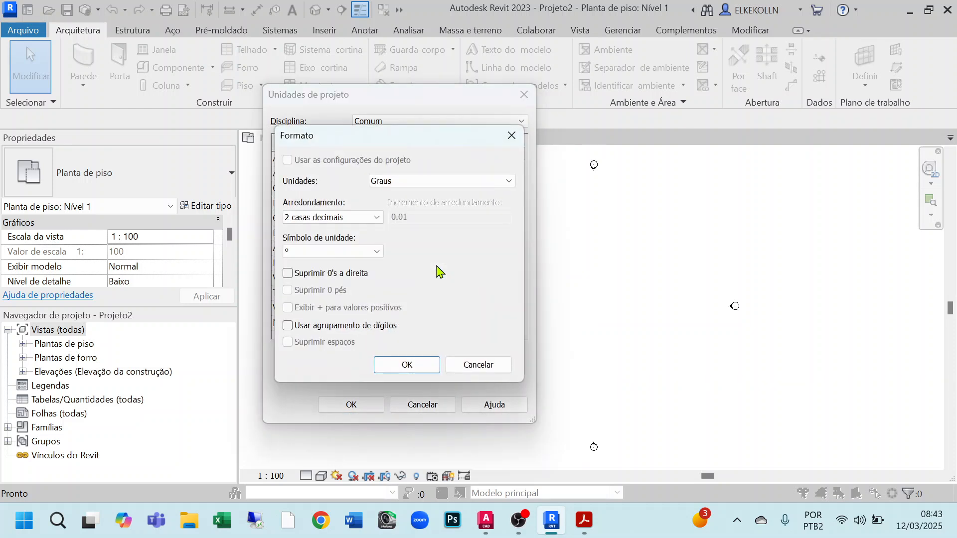
{"action": "left_click", "coordinate": [452, 188]}
{"action": "left_click", "coordinate": [405, 209]}
{"action": "left_click", "coordinate": [407, 365]}
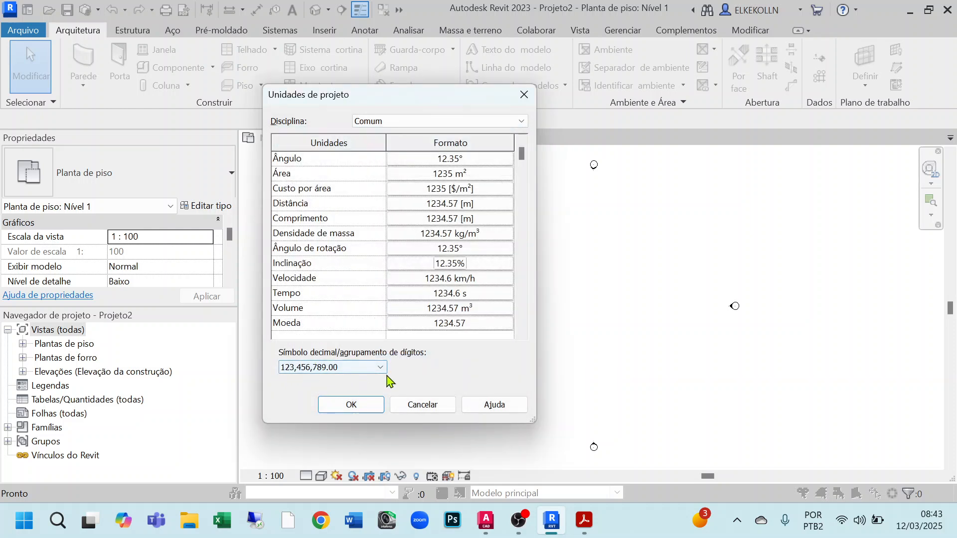
{"action": "left_click", "coordinate": [382, 369]}
{"action": "left_click", "coordinate": [331, 397]}
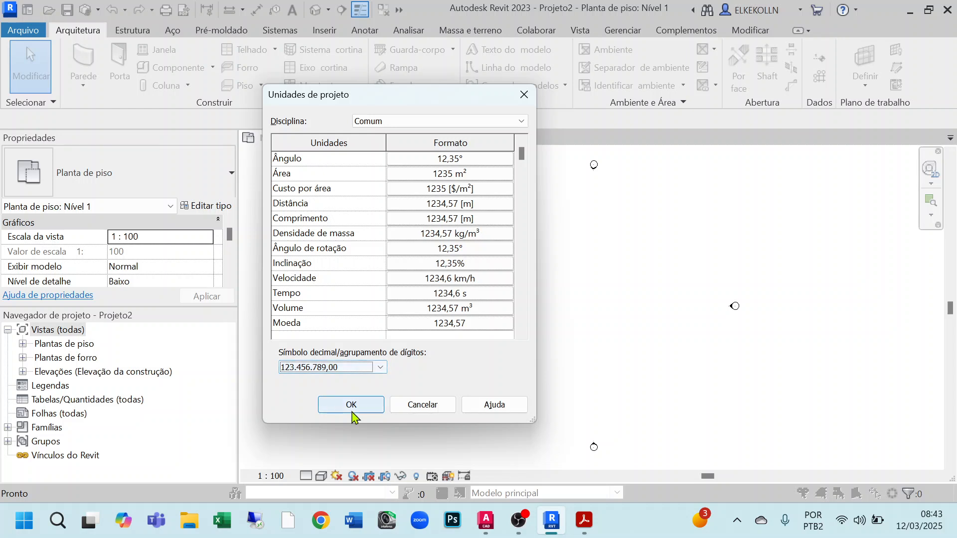
{"action": "left_click", "coordinate": [357, 408]}
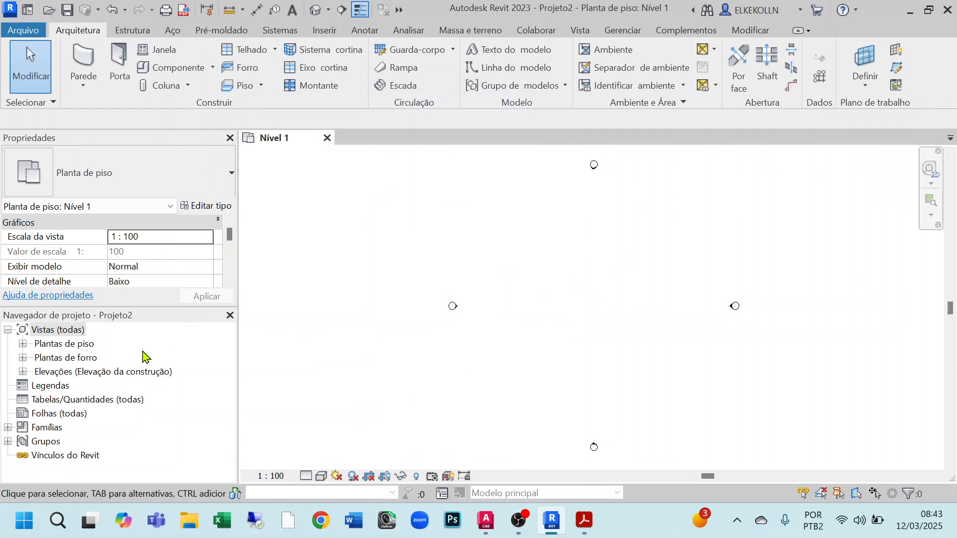
- Open the Leste elevation view showing the project levels
{"action": "left_click", "coordinate": [22, 372]}
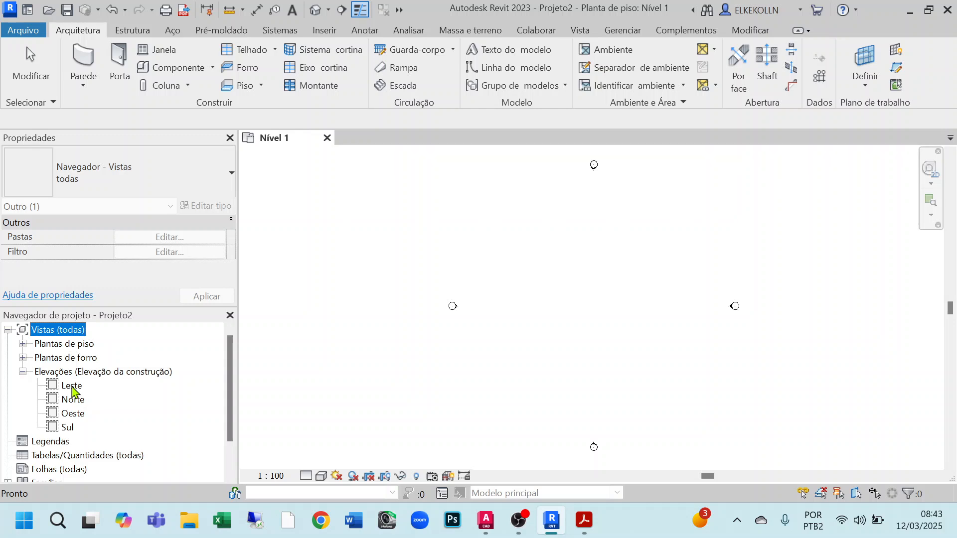
{"action": "double_click", "coordinate": [71, 386]}
{"action": "middle_click_drag", "start_coordinate": [649, 333], "coordinate": [580, 343]}
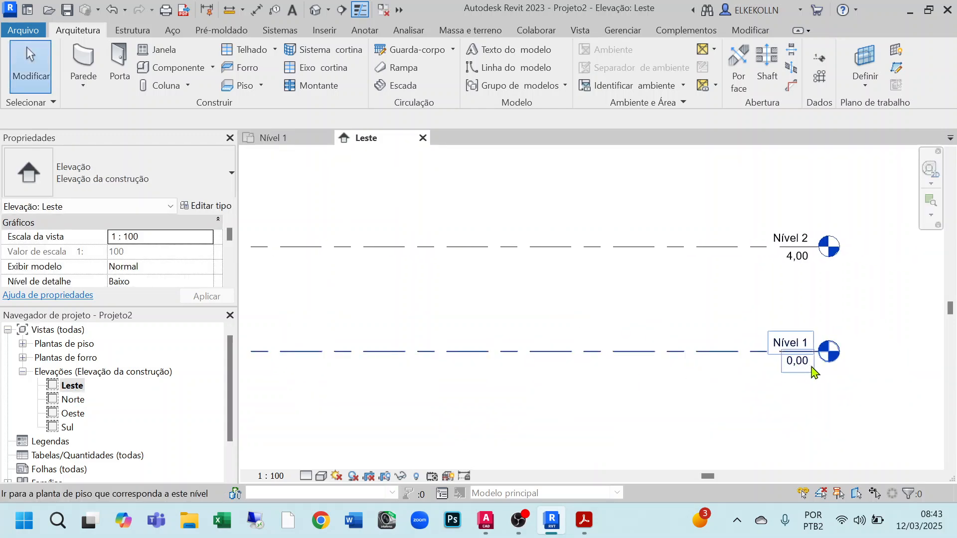
- Check the lowest contour in the AutoCAD drawing, return to Revit and rename Nível 1 as Nível 650
{"action": "left_click", "coordinate": [494, 528]}
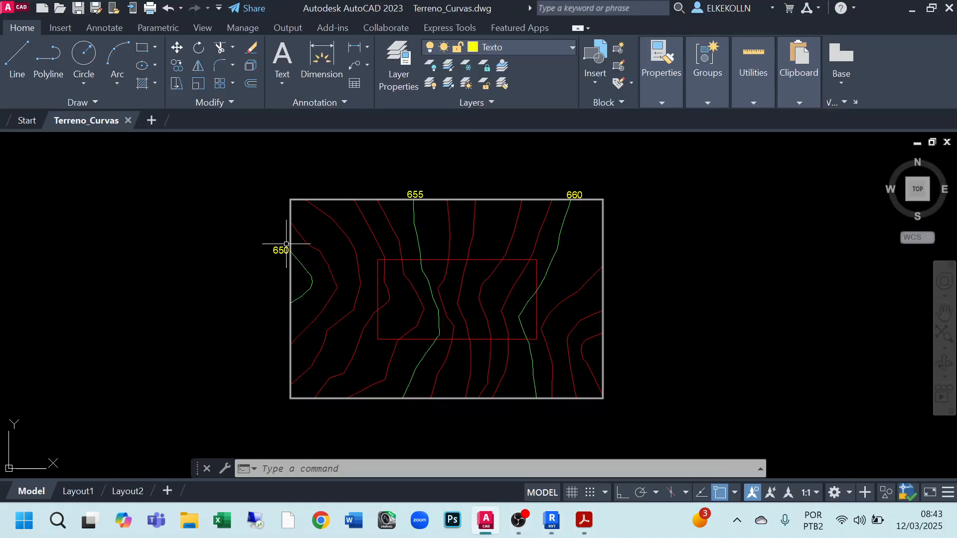
{"action": "left_click", "coordinate": [552, 530]}
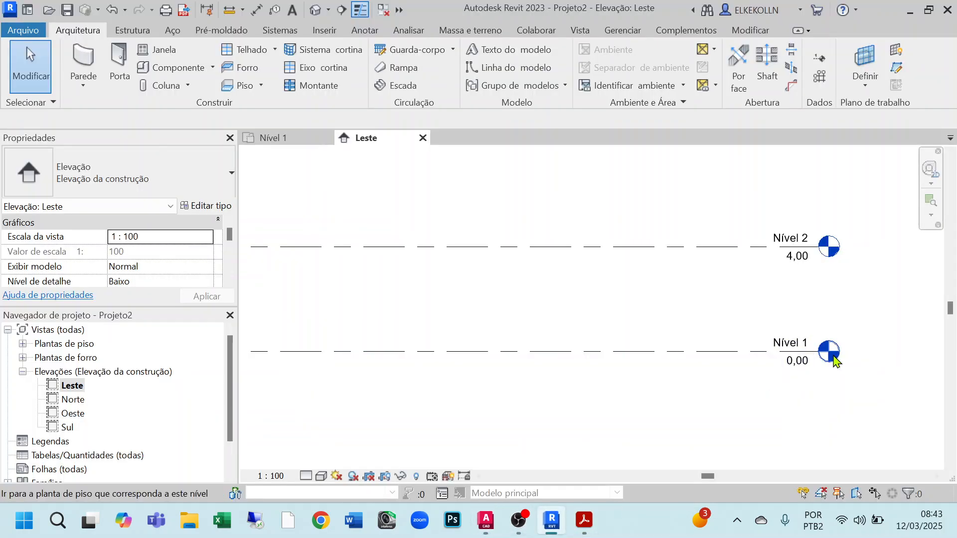
{"action": "left_click", "coordinate": [789, 346]}
{"action": "left_click", "coordinate": [789, 346]}
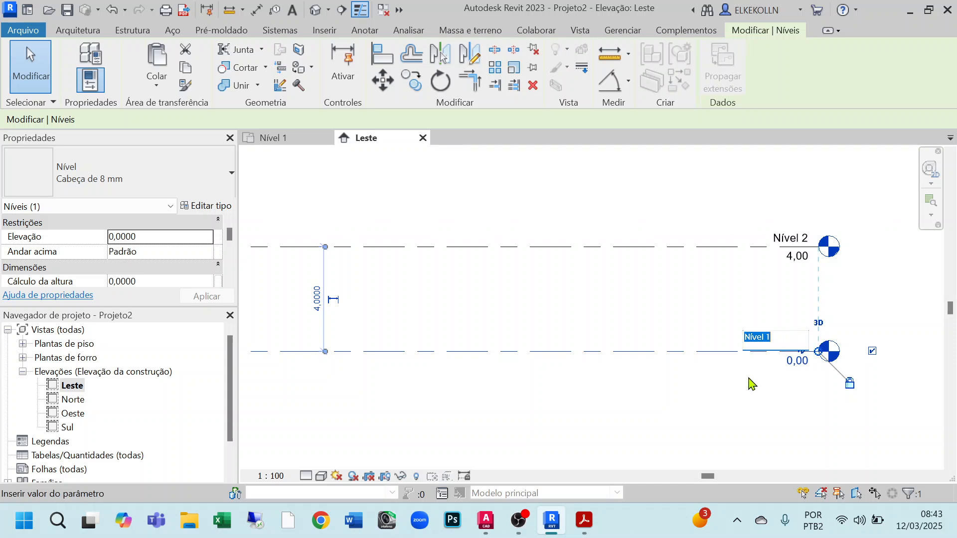
{"action": "type", "text": "Nível 650"}
{"action": "key", "text": "Return"}
{"action": "left_click", "coordinate": [557, 260]}
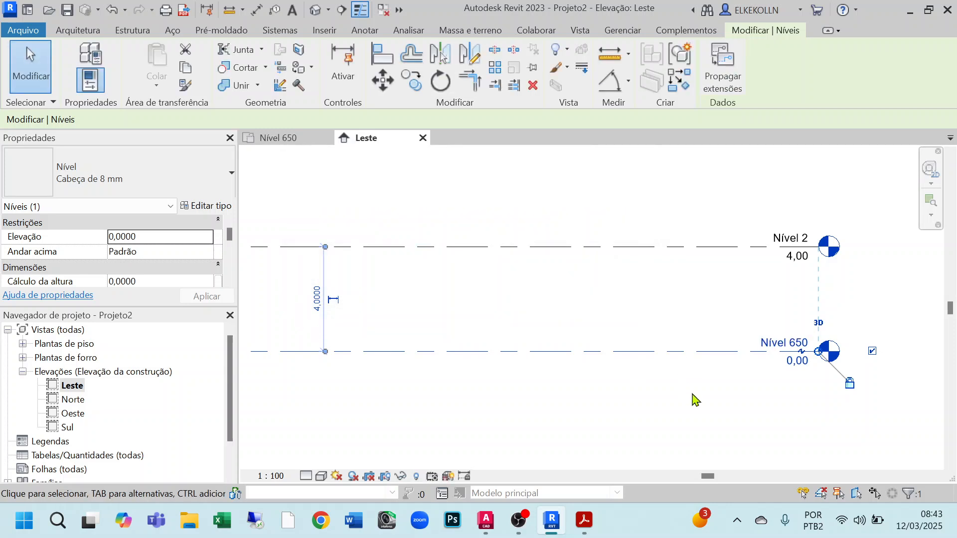
- Check the platform elevation in the Enunciado questão PDF and locate the matching contour in the AutoCAD drawing Terreno_Curvas
{"action": "left_click", "coordinate": [493, 528]}
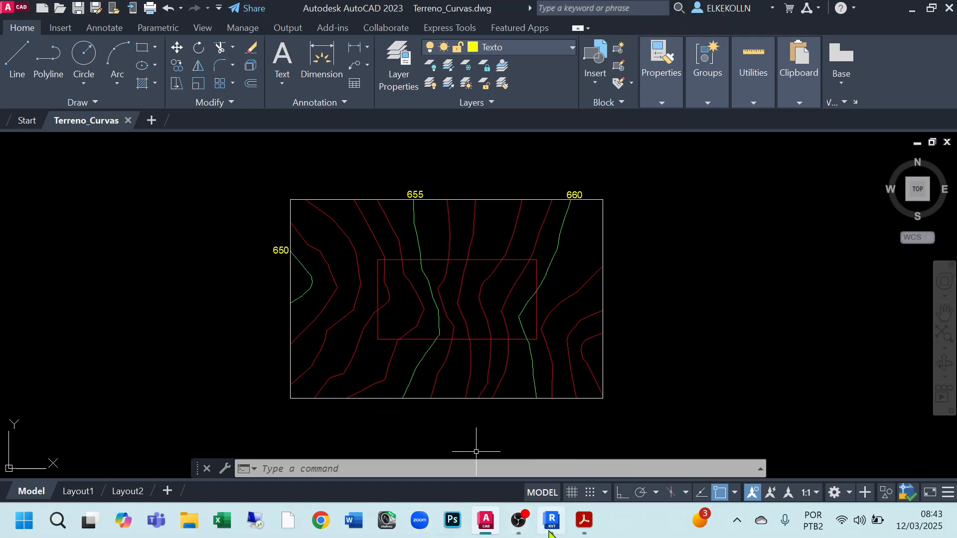
{"action": "left_click", "coordinate": [588, 528]}
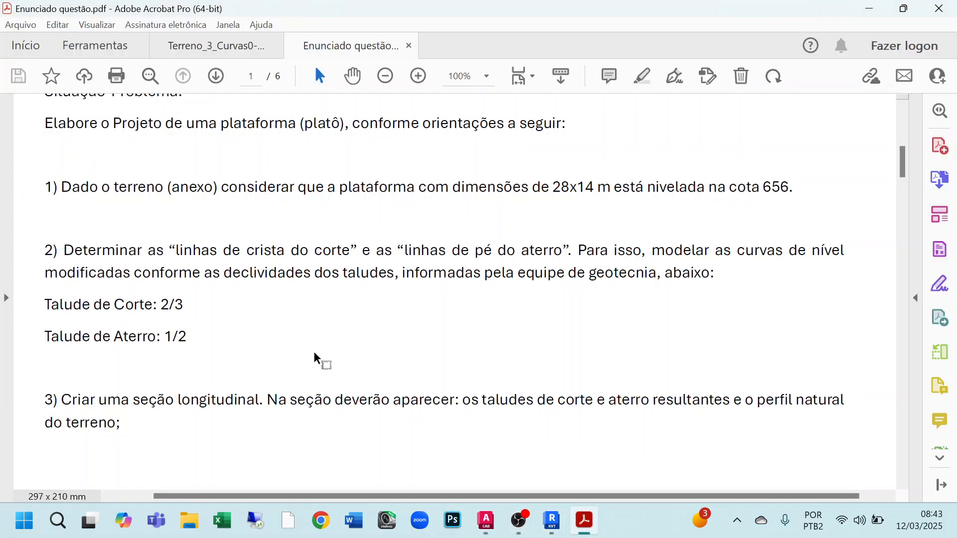
{"action": "scroll", "coordinate": [349, 359], "scroll_direction": "up", "scroll_amount": 1}
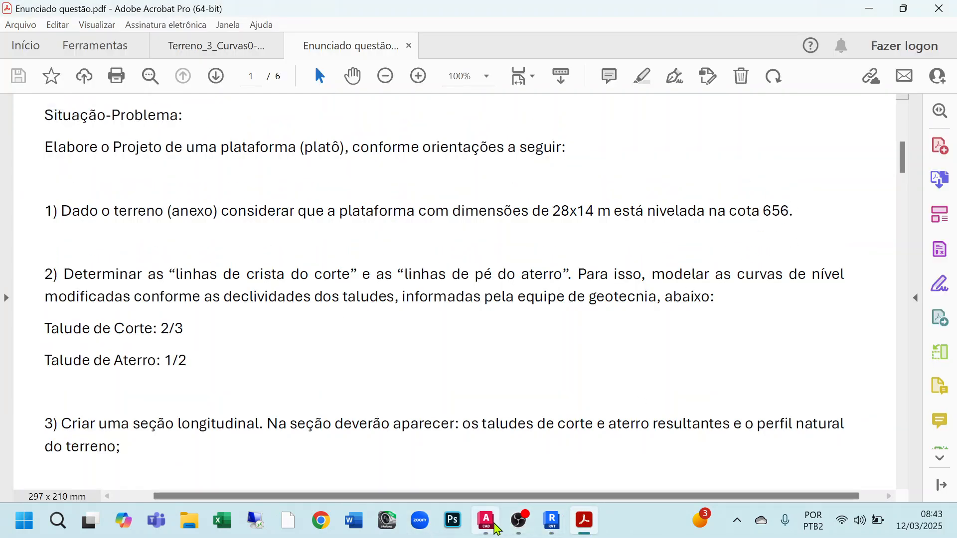
{"action": "left_click", "coordinate": [486, 521]}
{"action": "left_click", "coordinate": [454, 208]}
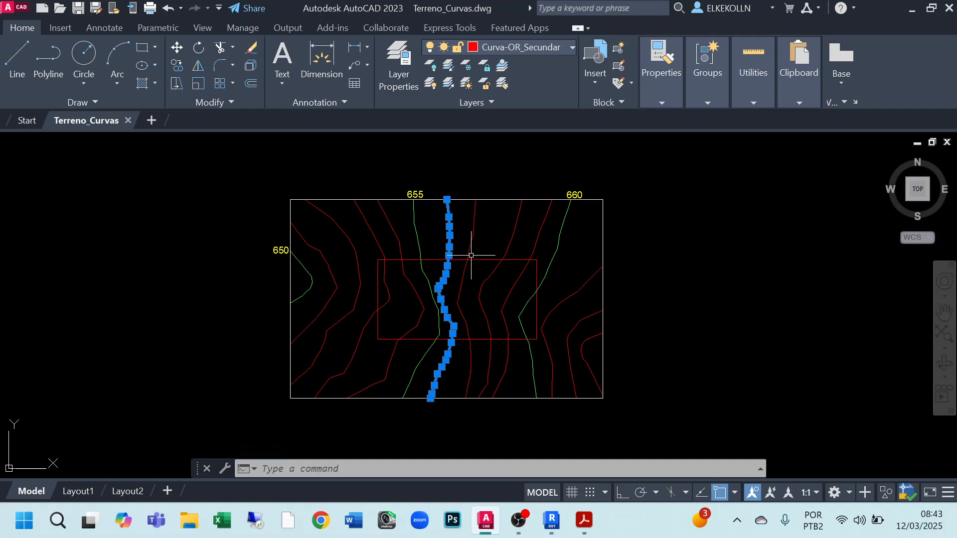
{"action": "key", "text": "Escape"}
{"action": "key", "text": "Escape"}
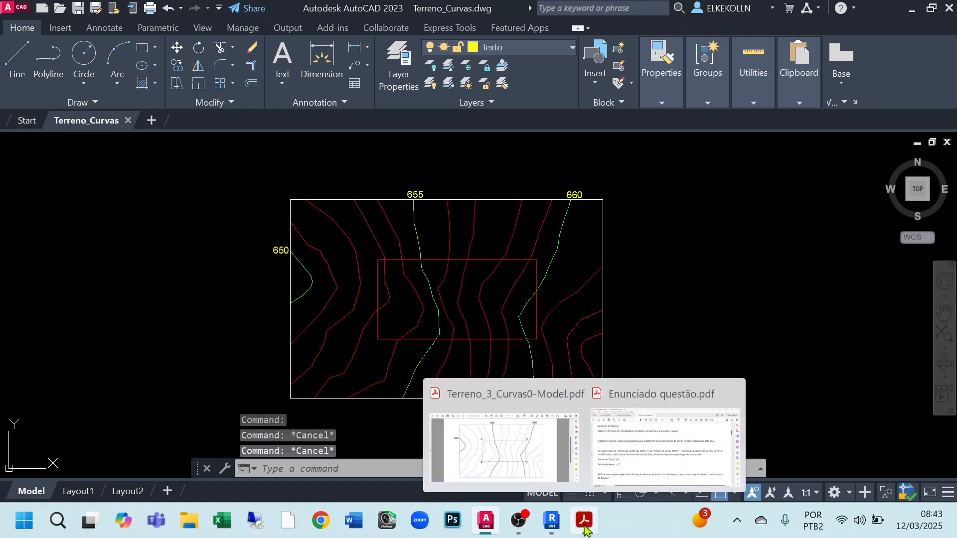
- Switch back to Revit and set the height of Nível 2 above Nível 650 to 6 m
{"action": "left_click", "coordinate": [552, 521]}
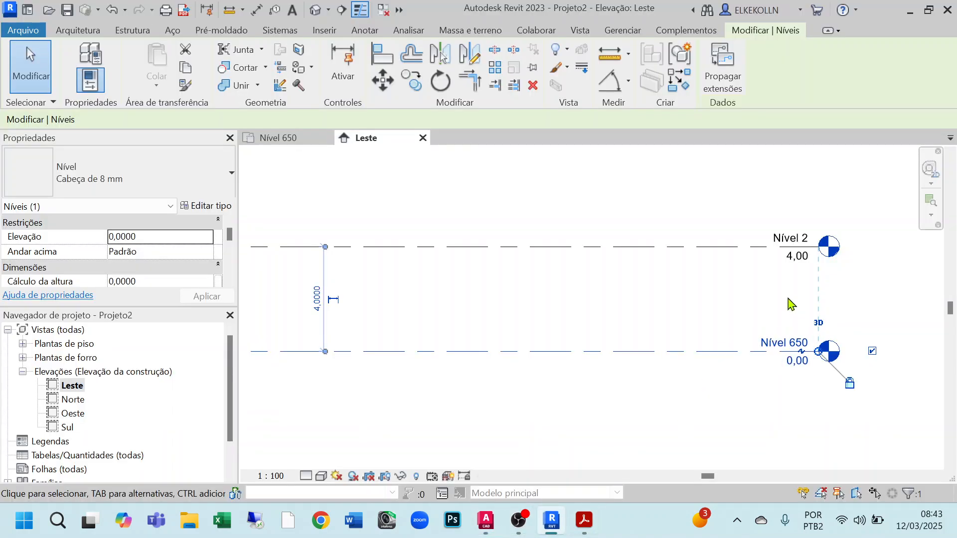
{"action": "left_click", "coordinate": [498, 299]}
{"action": "left_click", "coordinate": [688, 247]}
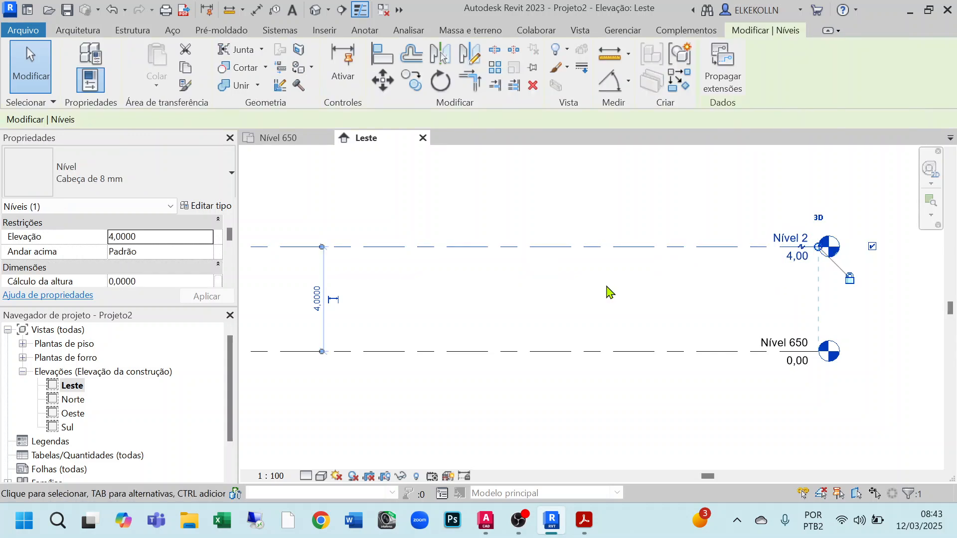
{"action": "left_click", "coordinate": [372, 299]}
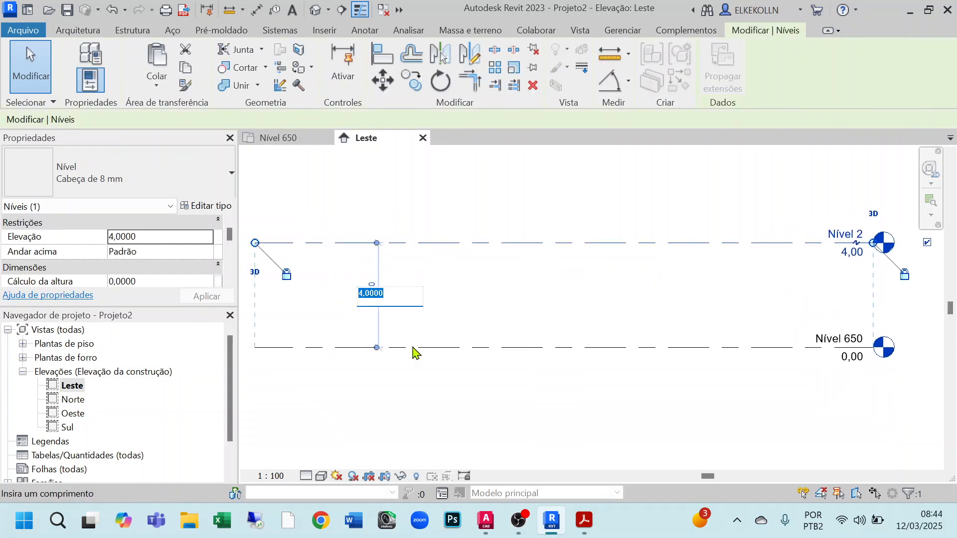
{"action": "type", "text": "6"}
{"action": "left_click", "coordinate": [691, 297]}
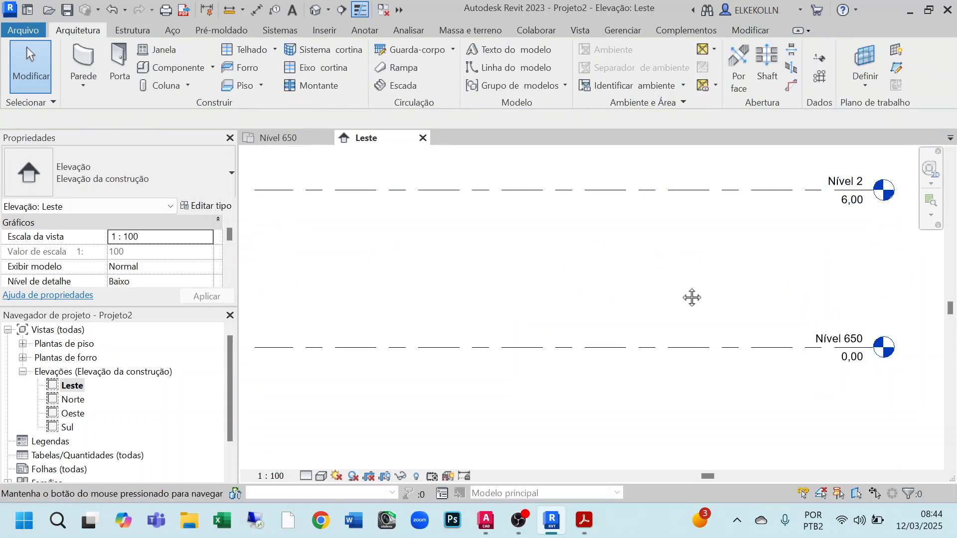
- Rename Nível 2 as Nível Plataforma 656 and rename its corresponding views as well
{"action": "middle_click_drag", "start_coordinate": [691, 297], "coordinate": [567, 339]}
{"action": "left_click", "coordinate": [688, 243]}
{"action": "left_click", "coordinate": [690, 231]}
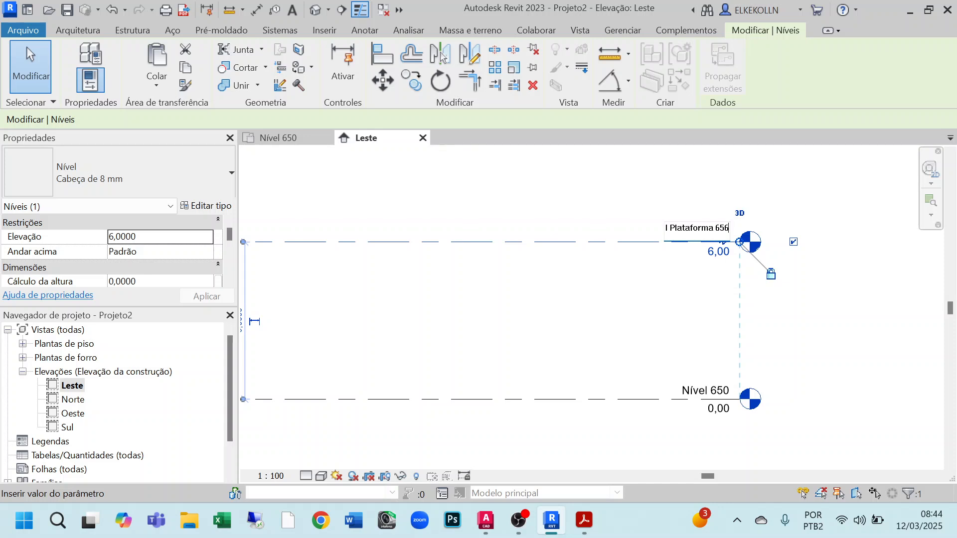
{"action": "key", "text": "Return"}
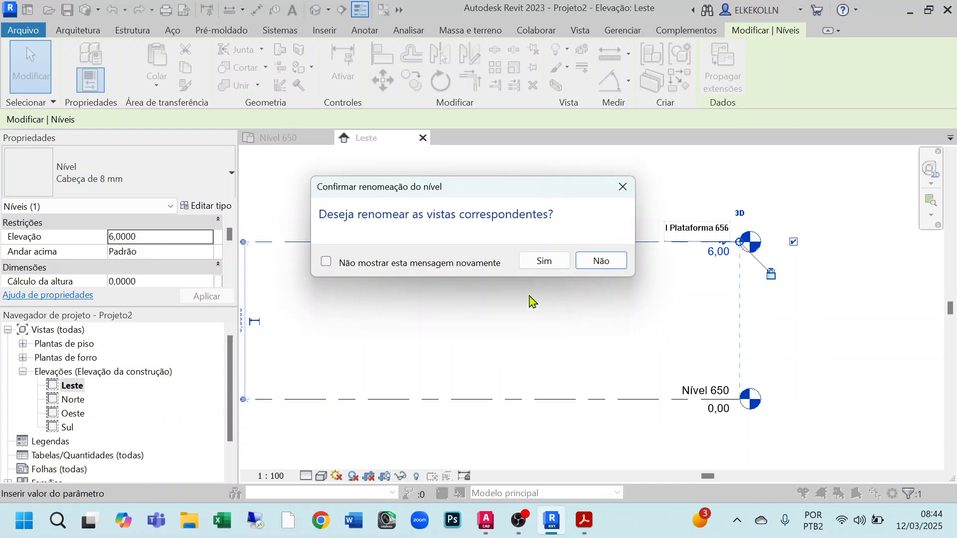
{"action": "left_click", "coordinate": [546, 259]}
{"action": "scroll", "coordinate": [546, 326], "scroll_direction": "down", "scroll_amount": 1}
{"action": "middle_click_drag", "start_coordinate": [549, 337], "coordinate": [661, 330]}
{"action": "left_click", "coordinate": [624, 301]}
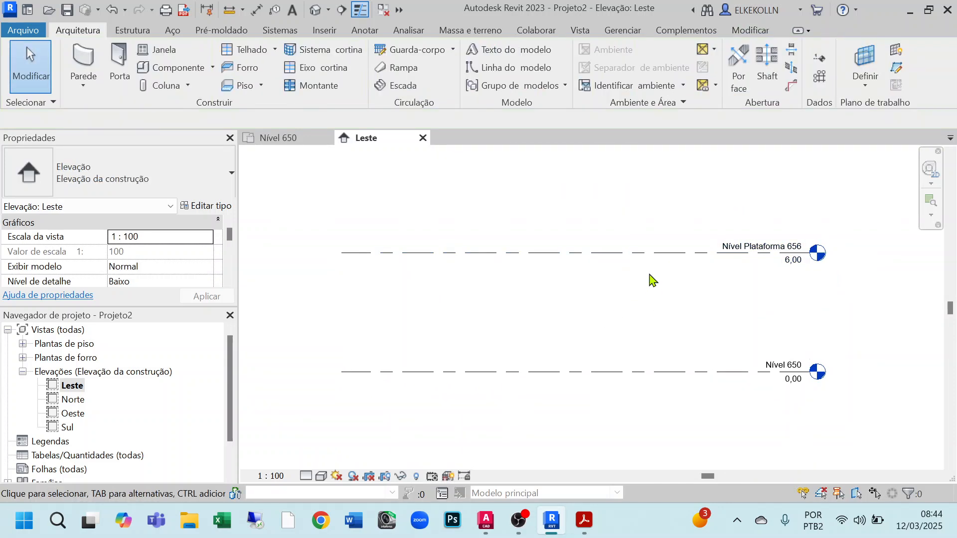
- Open the Terreno floor plan and choose Terreno_Curvas.dwg on the desktop as the CAD file to import
{"action": "left_click", "coordinate": [23, 344]}
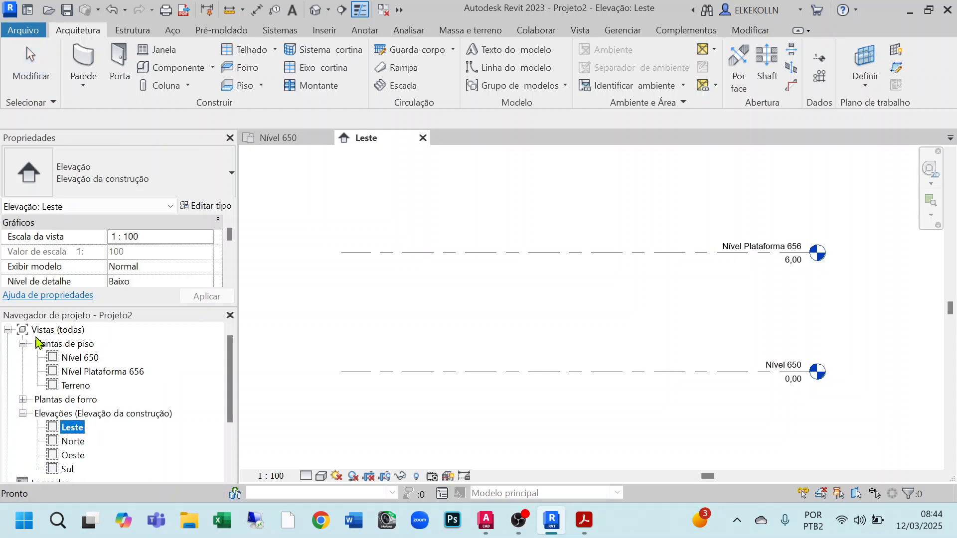
{"action": "double_click", "coordinate": [72, 389]}
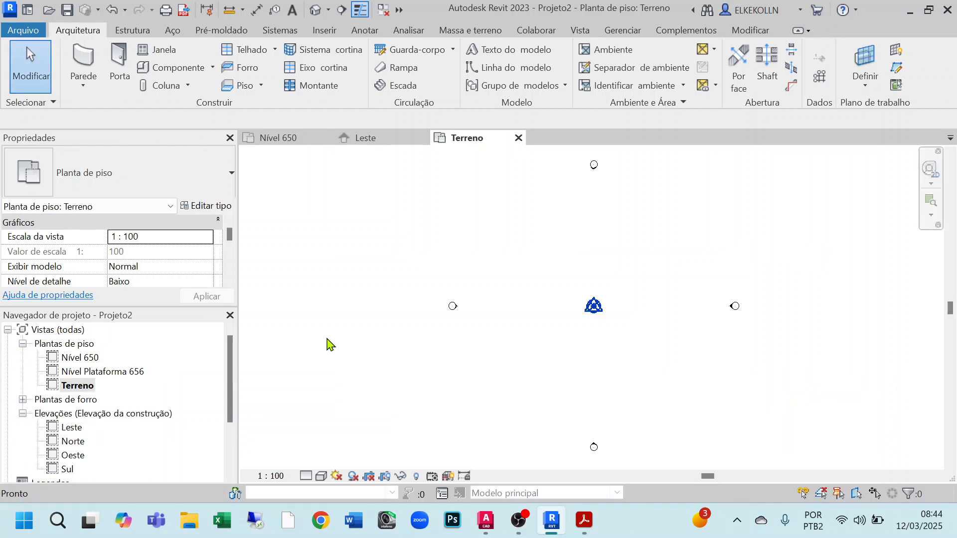
{"action": "left_click", "coordinate": [324, 31]}
{"action": "left_click", "coordinate": [609, 84]}
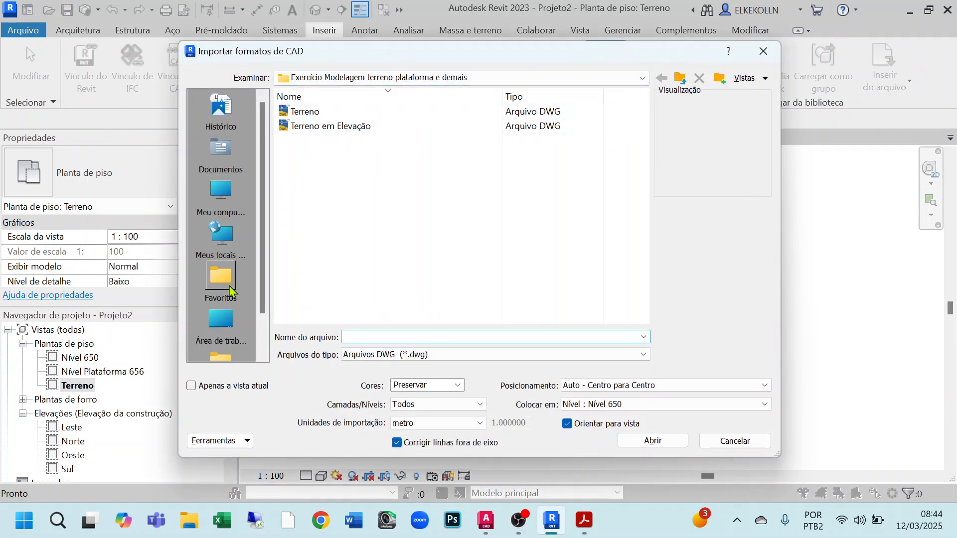
{"action": "left_click", "coordinate": [219, 324]}
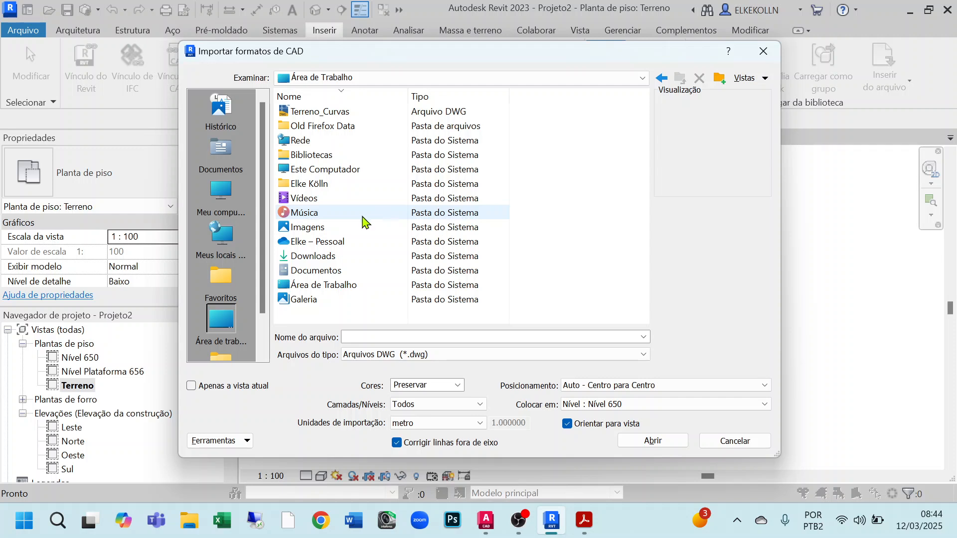
{"action": "left_click", "coordinate": [371, 112]}
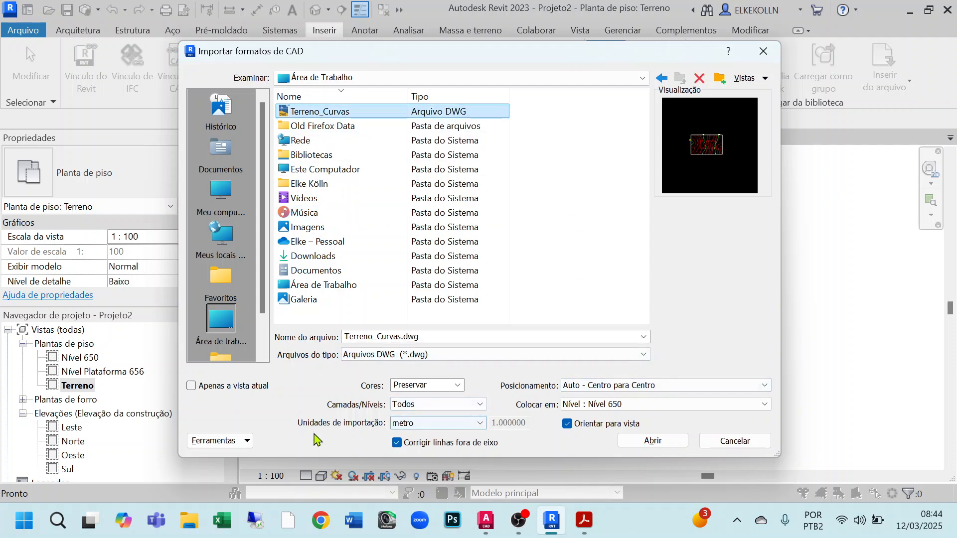
- Import the drawing in metres with Auto - Centro para Centro positioning, placed on Nível 650
{"action": "left_click", "coordinate": [479, 424]}
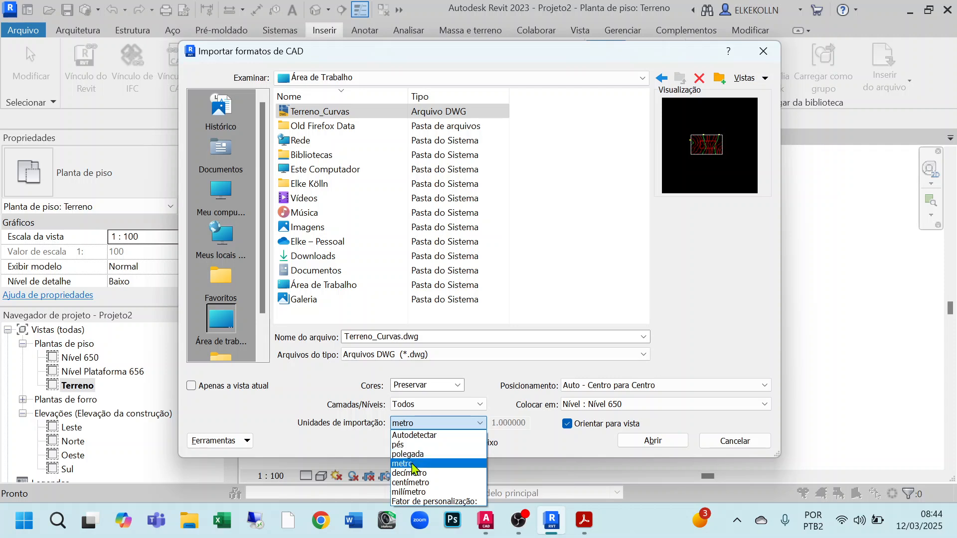
{"action": "left_click", "coordinate": [412, 464]}
{"action": "left_click", "coordinate": [757, 390]}
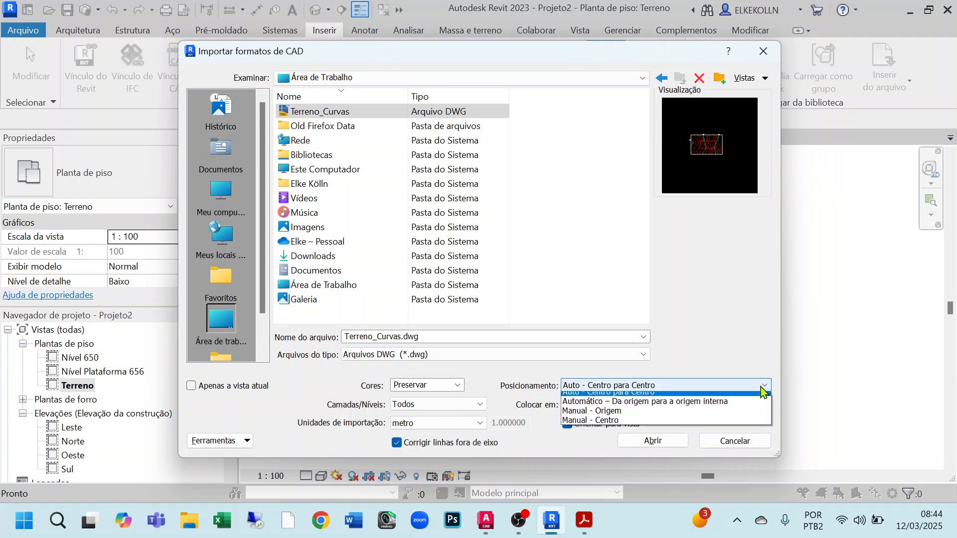
{"action": "left_click", "coordinate": [630, 398]}
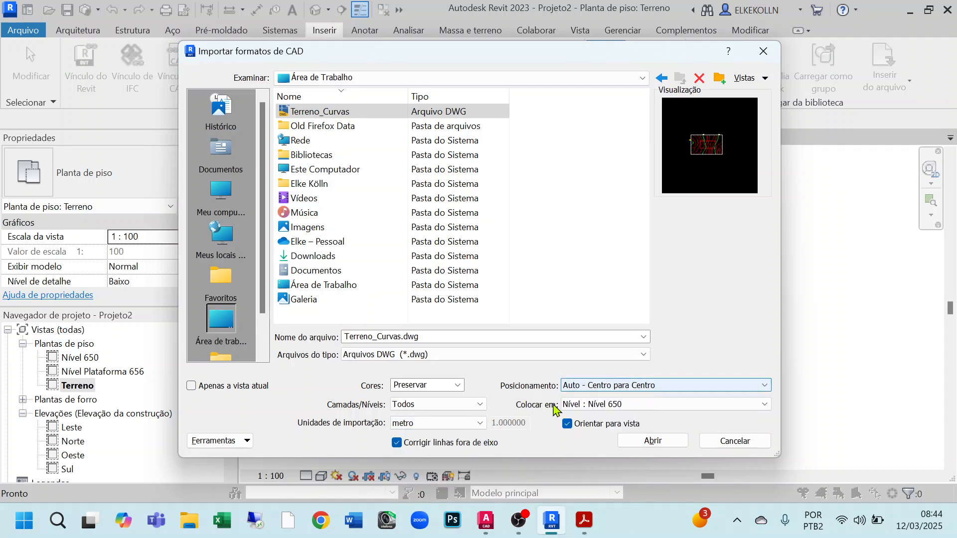
{"action": "left_click", "coordinate": [652, 441]}
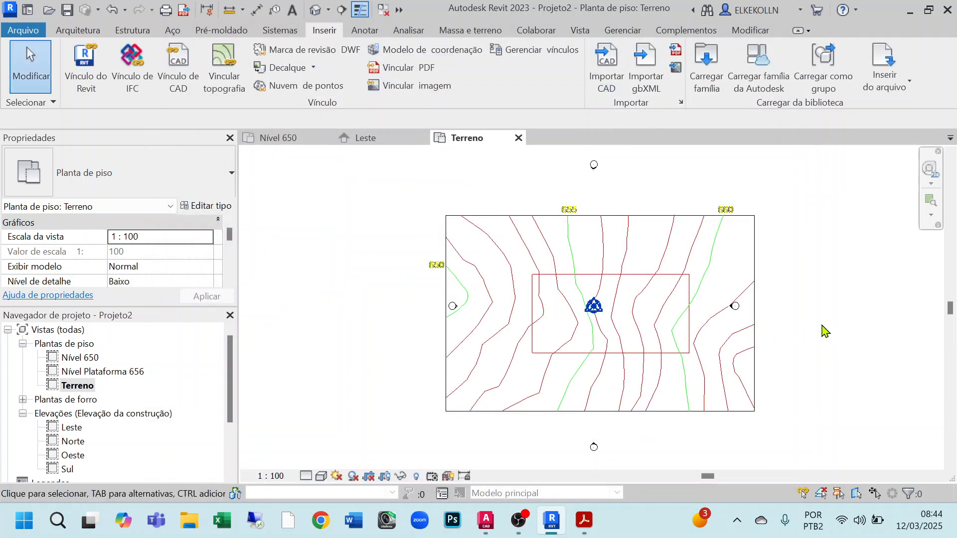
- Inspect the imported contours in the 3D view and compare their heights with the levels in the Leste elevation
{"action": "left_click", "coordinate": [316, 11]}
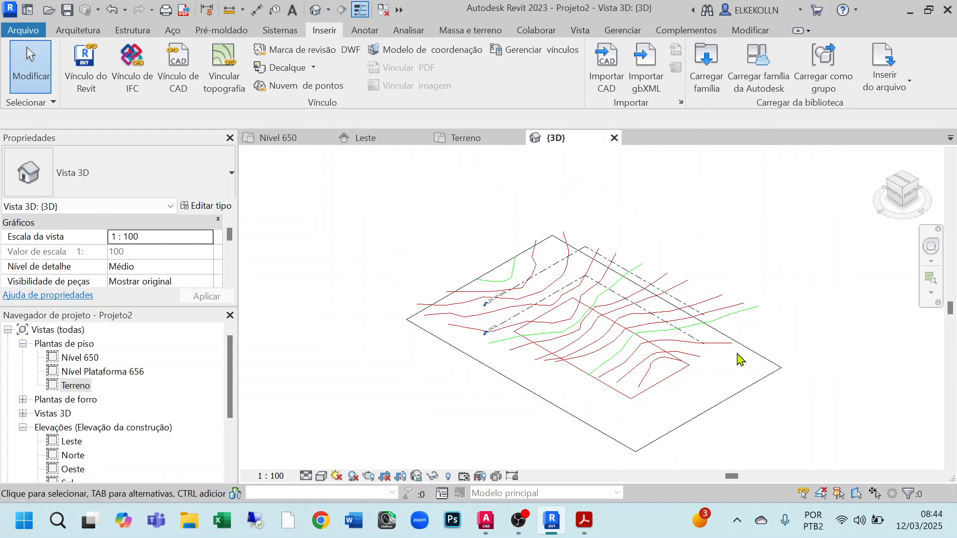
{"action": "left_click", "coordinate": [380, 141]}
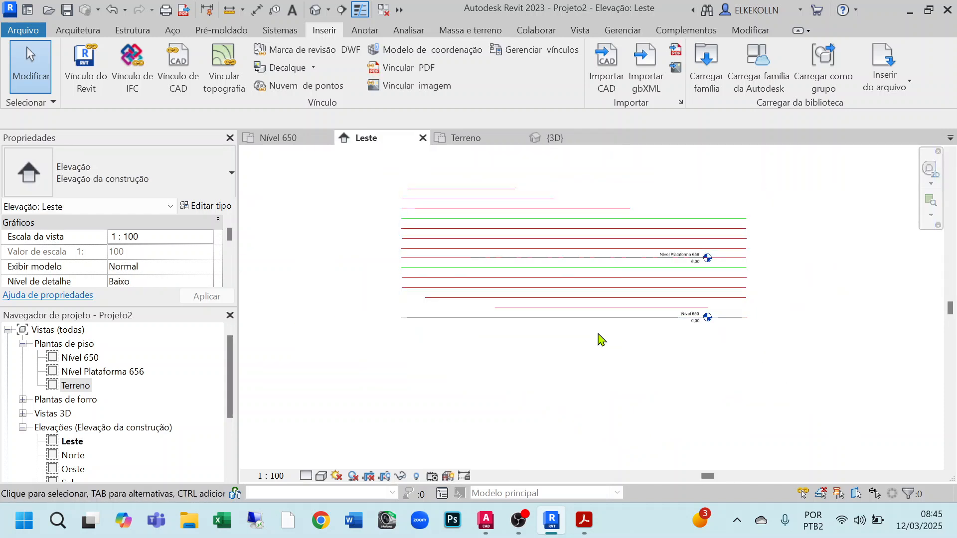
{"action": "middle_click_drag", "start_coordinate": [598, 339], "coordinate": [581, 397]}
{"action": "scroll", "coordinate": [618, 373], "scroll_direction": "up", "scroll_amount": 1}
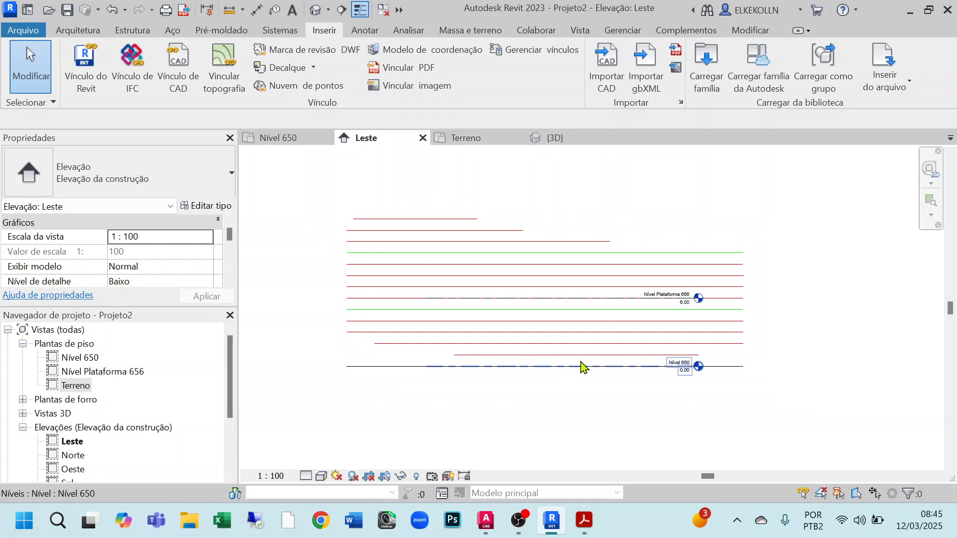
- In the Terreno floor plan, start a topographic surface from an import instance, using the imported contour drawing
{"action": "left_click", "coordinate": [470, 139]}
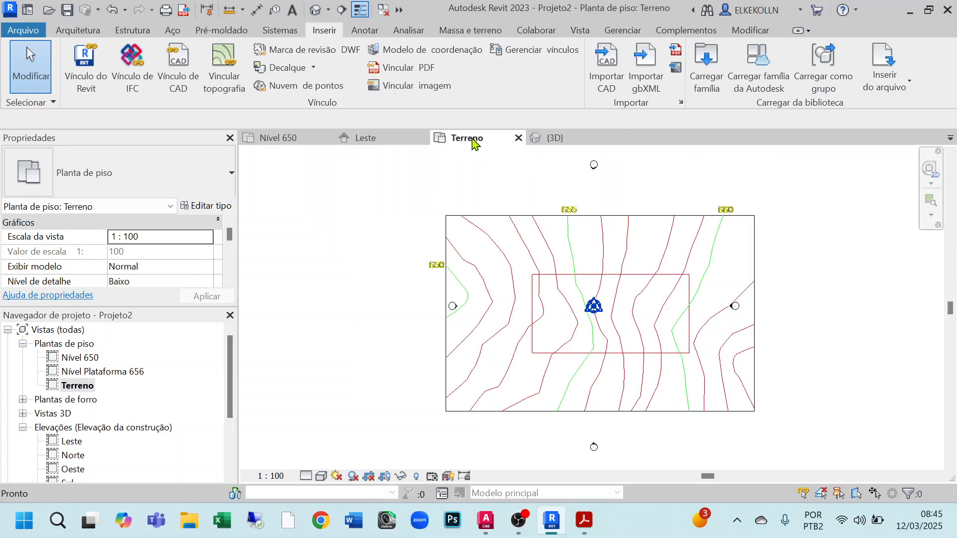
{"action": "middle_click_drag", "start_coordinate": [743, 309], "coordinate": [688, 310]}
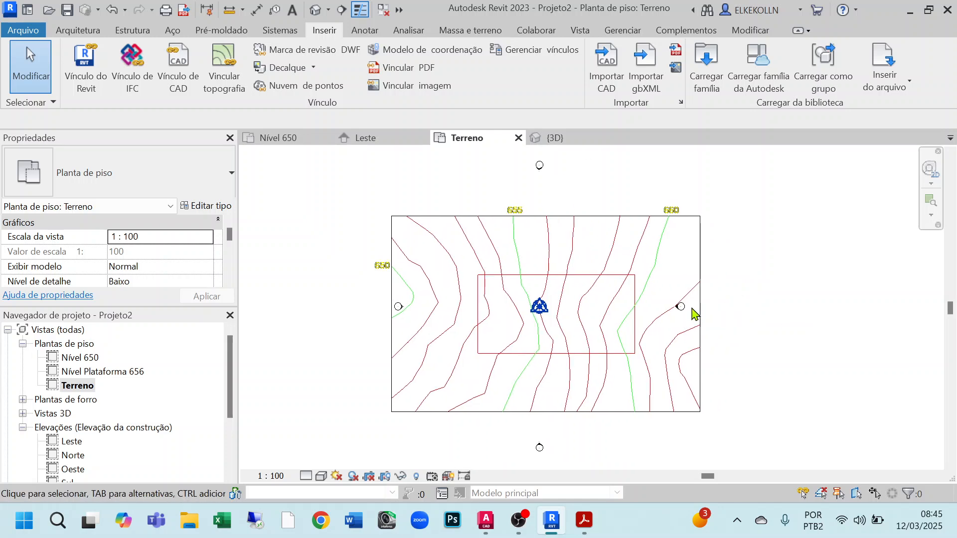
{"action": "left_click", "coordinate": [480, 31]}
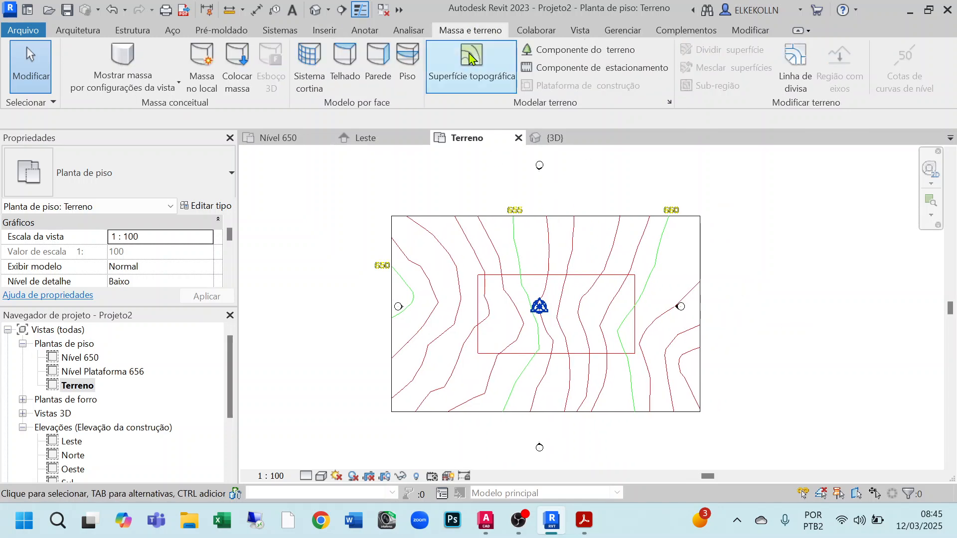
{"action": "left_click", "coordinate": [482, 70]}
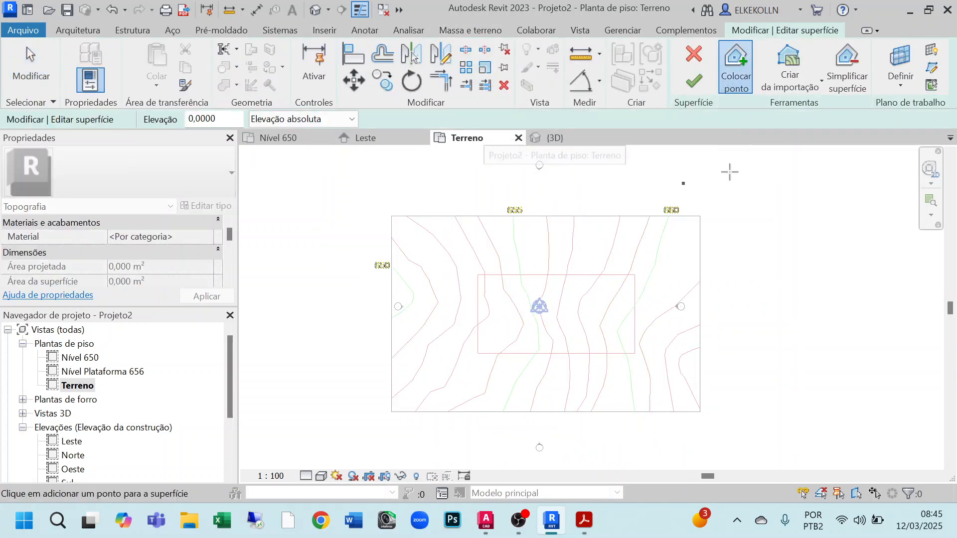
{"action": "left_click", "coordinate": [802, 87]}
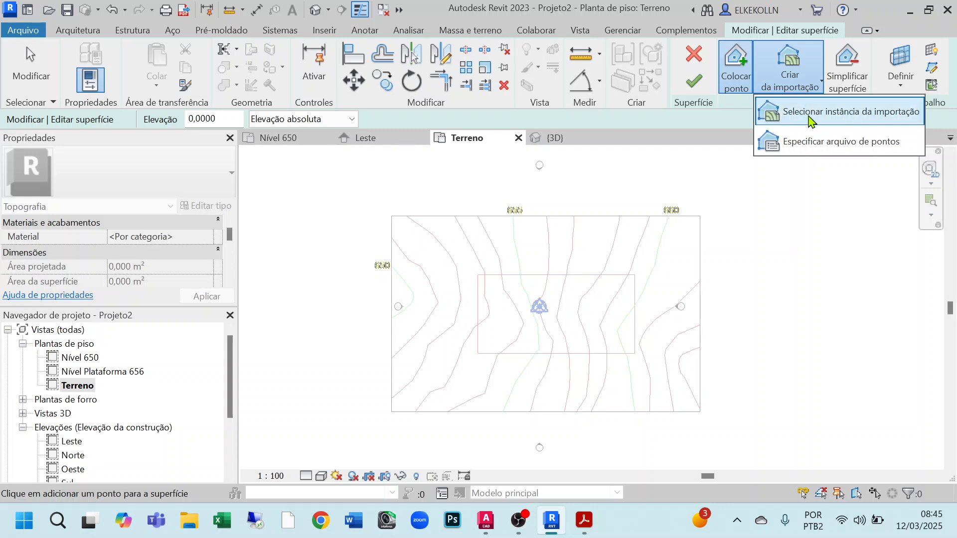
{"action": "left_click", "coordinate": [807, 113]}
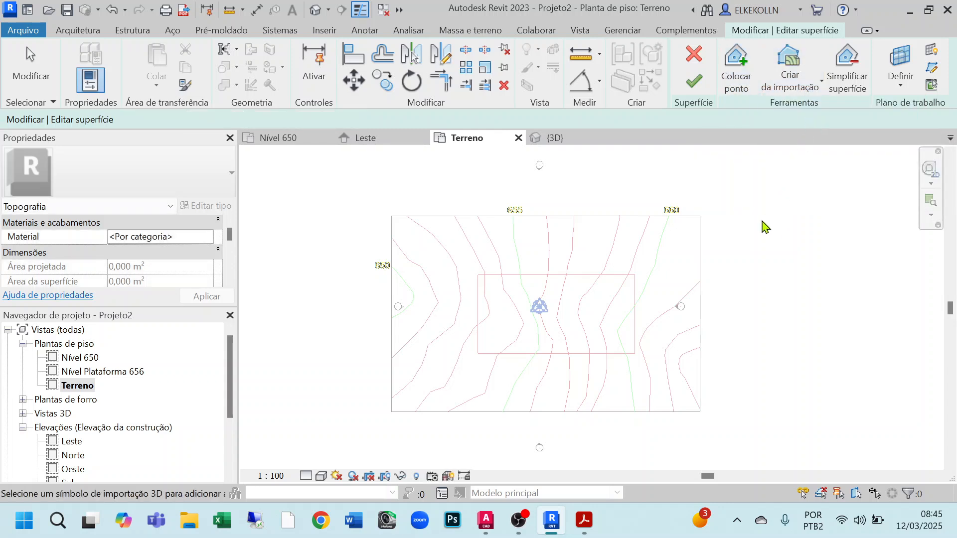
{"action": "left_click", "coordinate": [699, 249]}
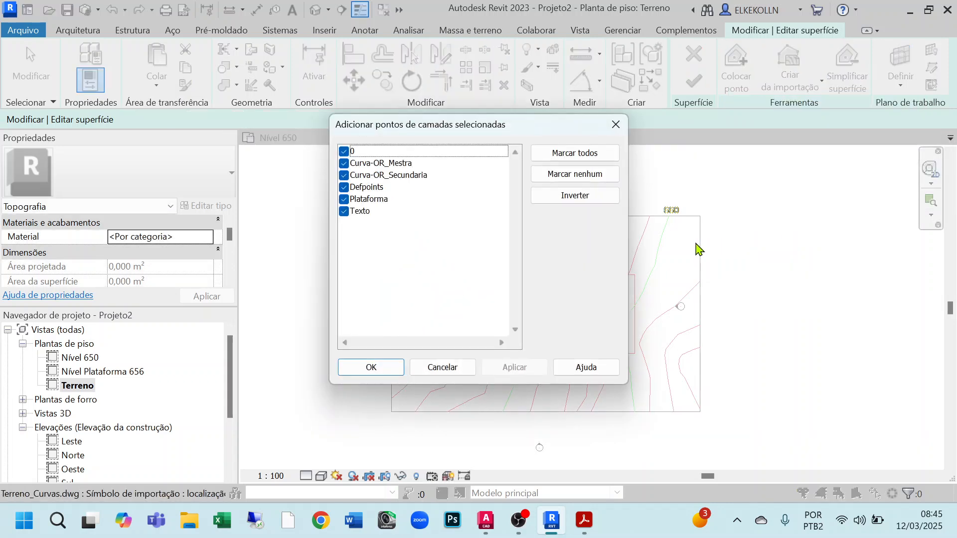
- Generate the surface points only from the layers Curva-OR_Mestra and Curva-OR_Secundaria
{"action": "left_click", "coordinate": [560, 175]}
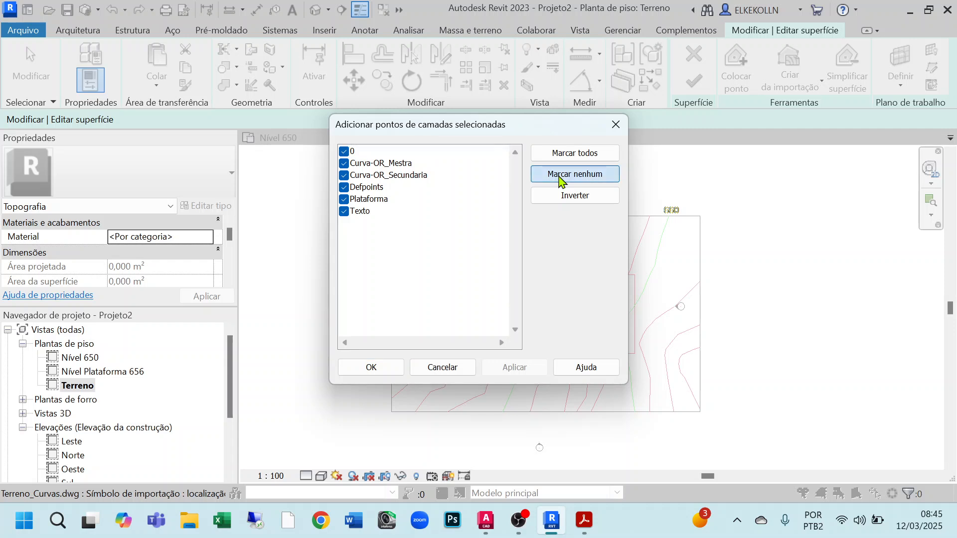
{"action": "left_click", "coordinate": [344, 164]}
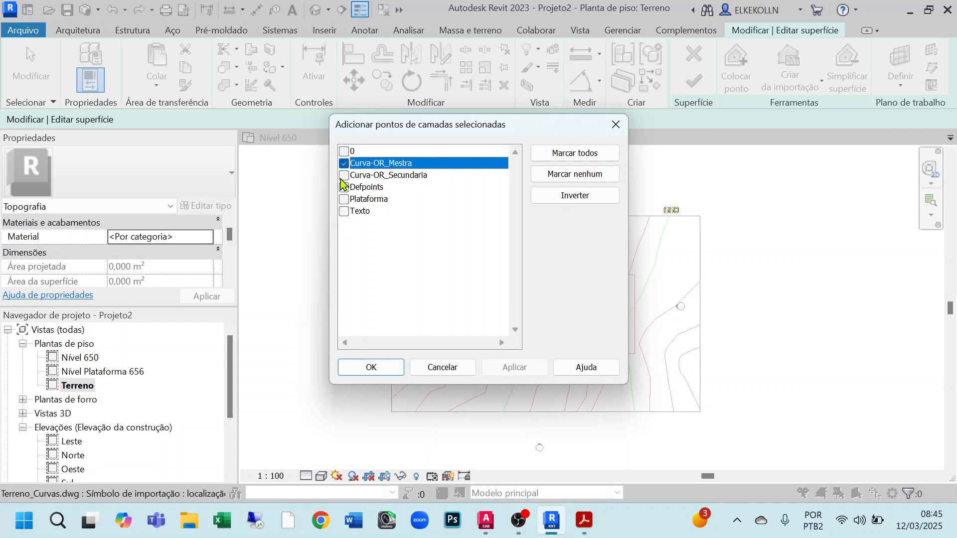
{"action": "left_click", "coordinate": [344, 175]}
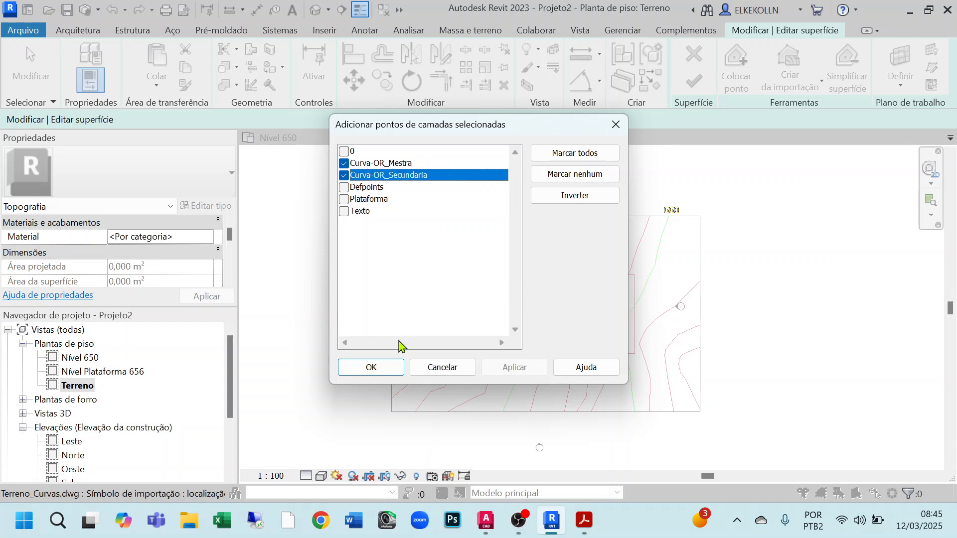
{"action": "left_click", "coordinate": [382, 370]}
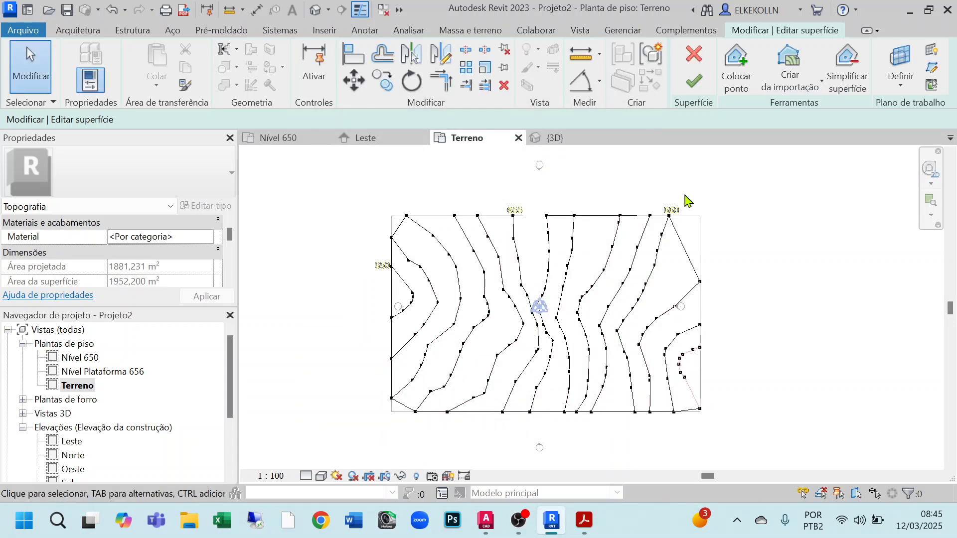
- Finish the topographic surface and show it in the 3D view with the Sombreado visual style
{"action": "left_click", "coordinate": [694, 81]}
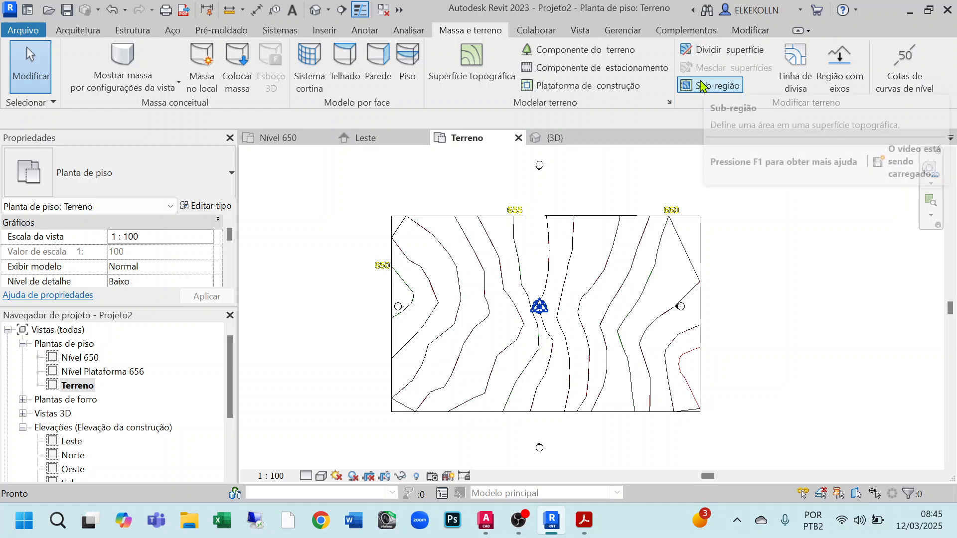
{"action": "left_click", "coordinate": [548, 141]}
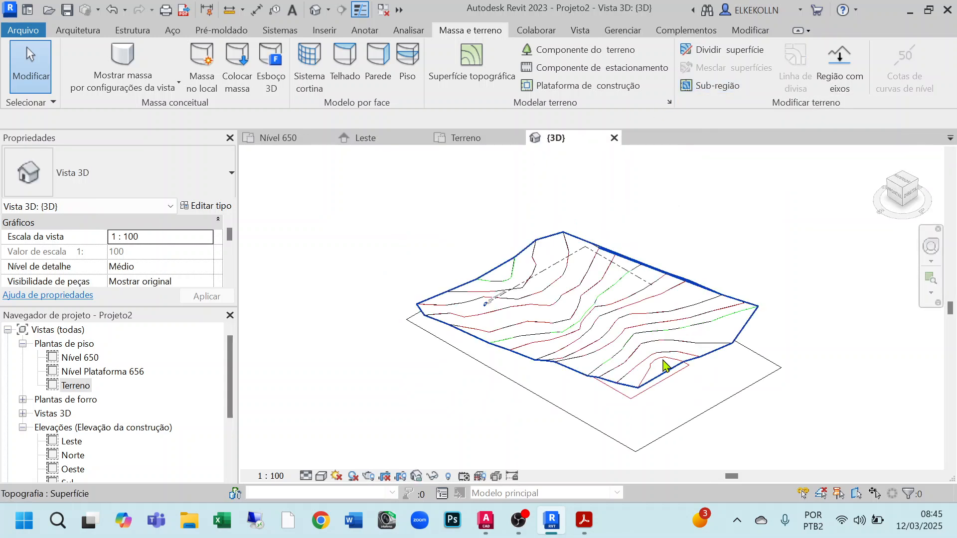
{"action": "left_click", "coordinate": [321, 476]}
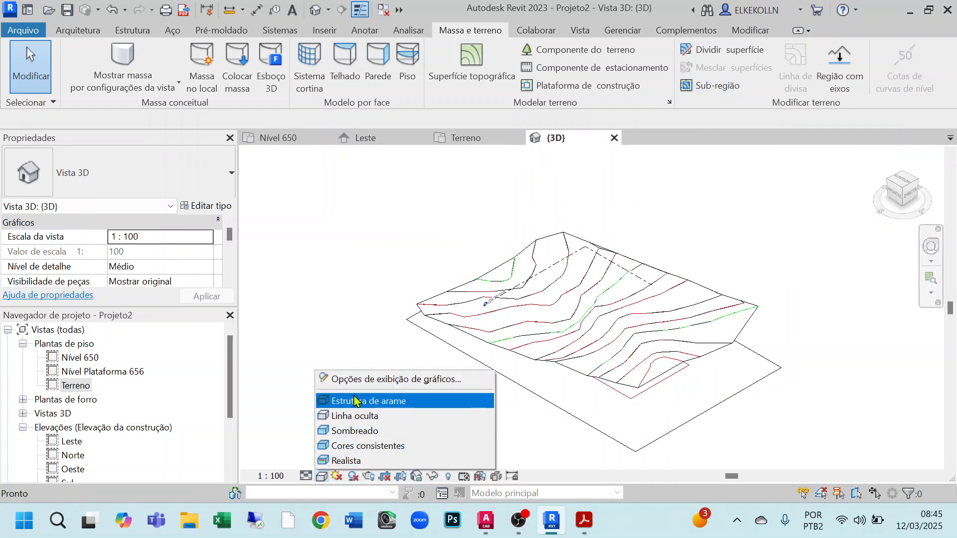
{"action": "left_click", "coordinate": [355, 460]}
{"action": "left_click", "coordinate": [321, 477]}
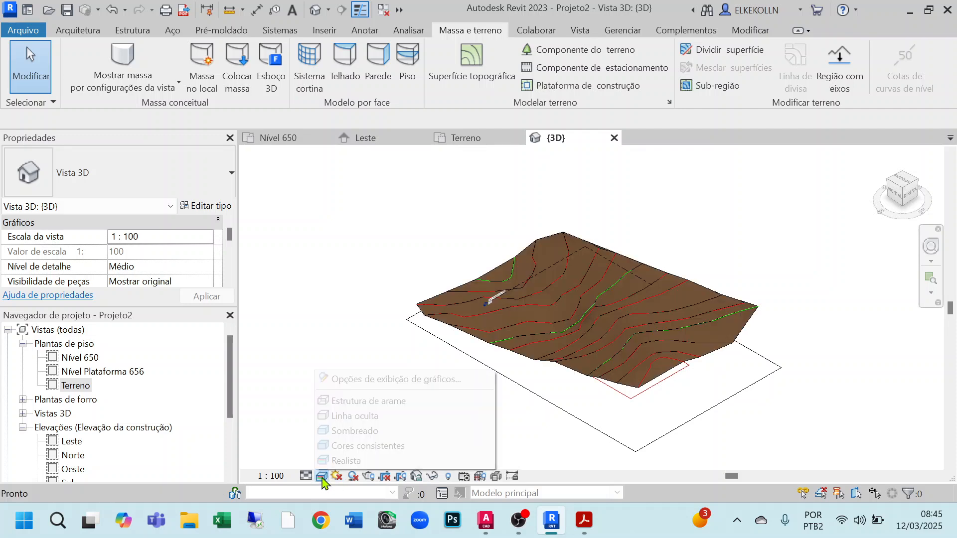
{"action": "left_click", "coordinate": [370, 430]}
{"action": "middle_click_drag", "start_coordinate": [429, 389], "coordinate": [688, 395], "text": "shift"}
{"action": "scroll", "coordinate": [683, 389], "scroll_direction": "up", "scroll_amount": 3}
{"action": "middle_click_drag", "start_coordinate": [633, 410], "coordinate": [538, 430]}
{"action": "scroll", "coordinate": [575, 409], "scroll_direction": "down", "scroll_amount": 1}
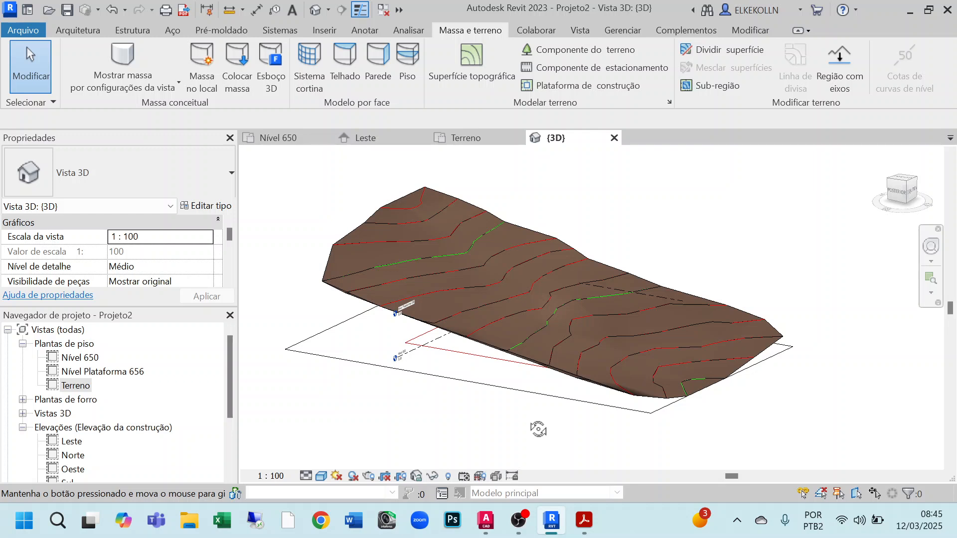
- Set the visual style of the Terreno floor plan to Estrutura de arame
{"action": "left_click", "coordinate": [465, 139]}
{"action": "scroll", "coordinate": [708, 305], "scroll_direction": "up", "scroll_amount": 1}
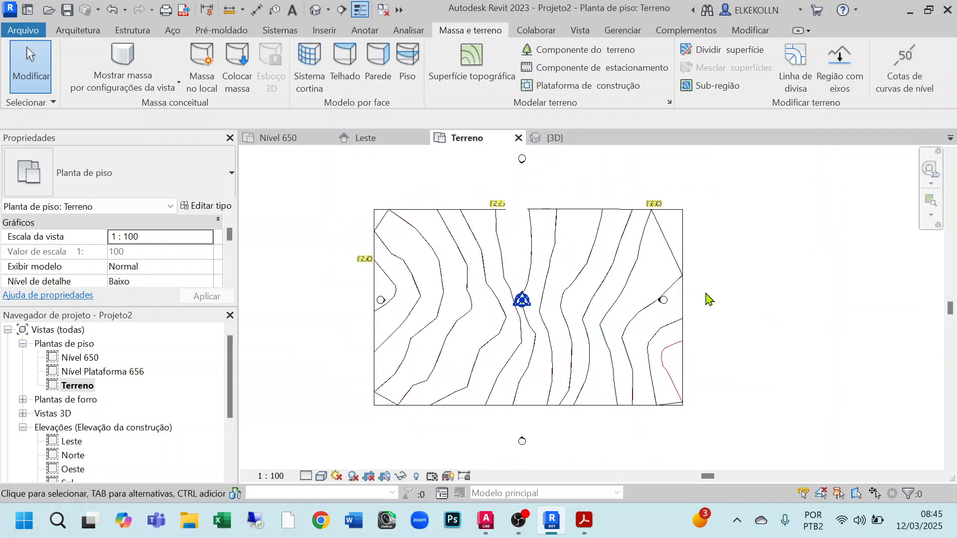
{"action": "left_click", "coordinate": [322, 477]}
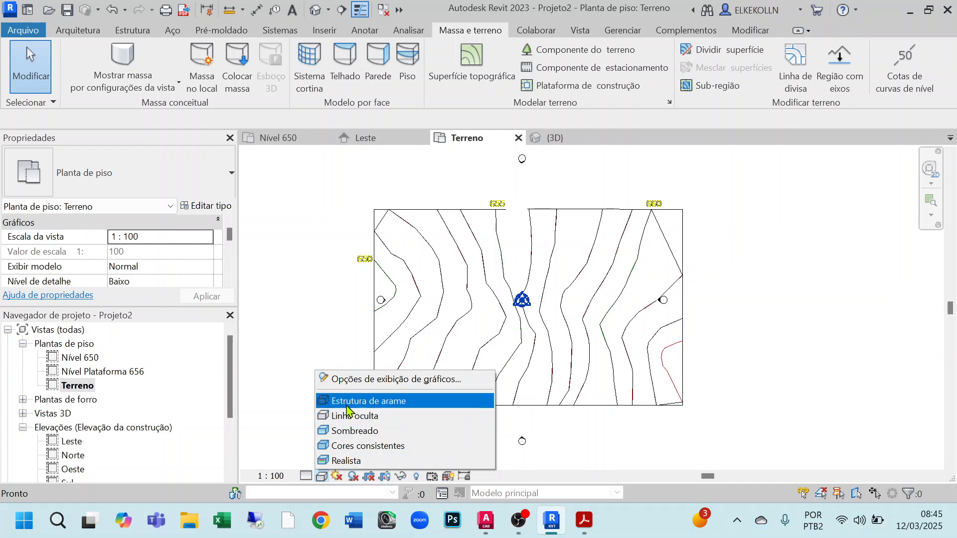
{"action": "left_click", "coordinate": [339, 338]}
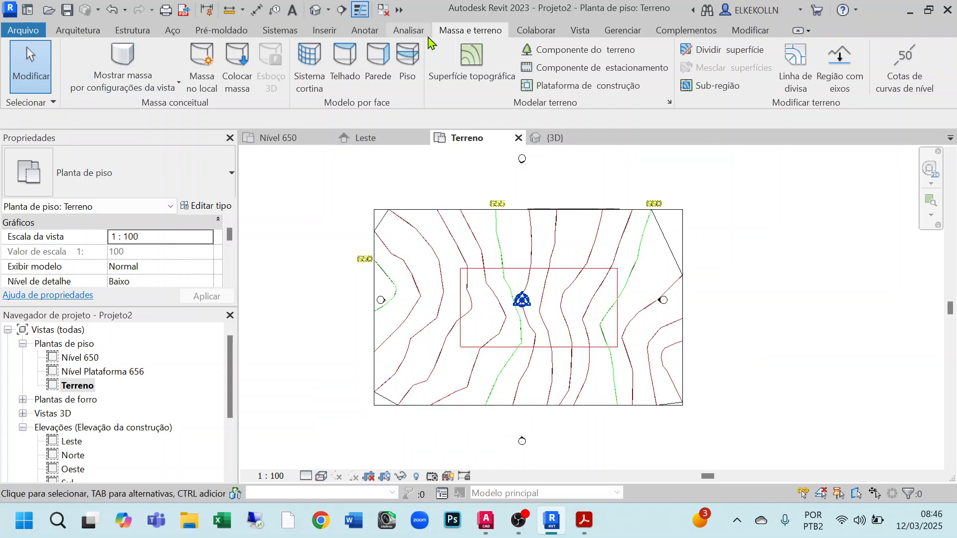
- Start a building pad and sketch its 28 by 14 m rectangular boundary over the imported platform outline
{"action": "left_click", "coordinate": [581, 86]}
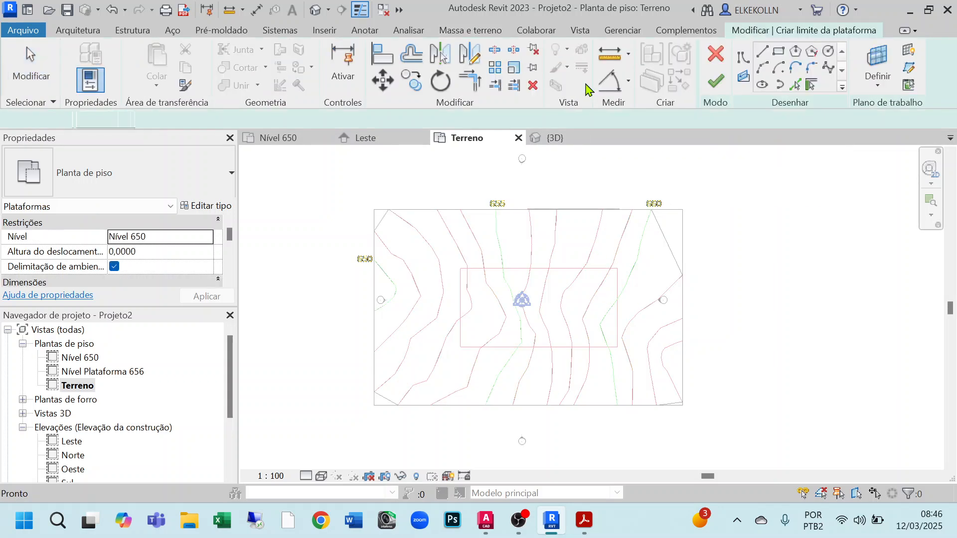
{"action": "left_click", "coordinate": [779, 52]}
{"action": "scroll", "coordinate": [501, 292], "scroll_direction": "up", "scroll_amount": 2}
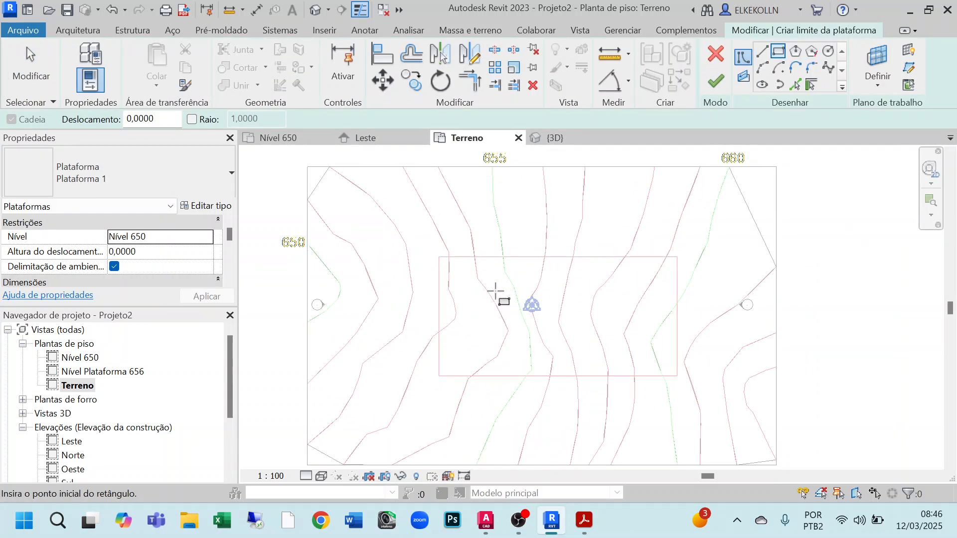
{"action": "left_click", "coordinate": [438, 257]}
{"action": "left_click", "coordinate": [677, 376]}
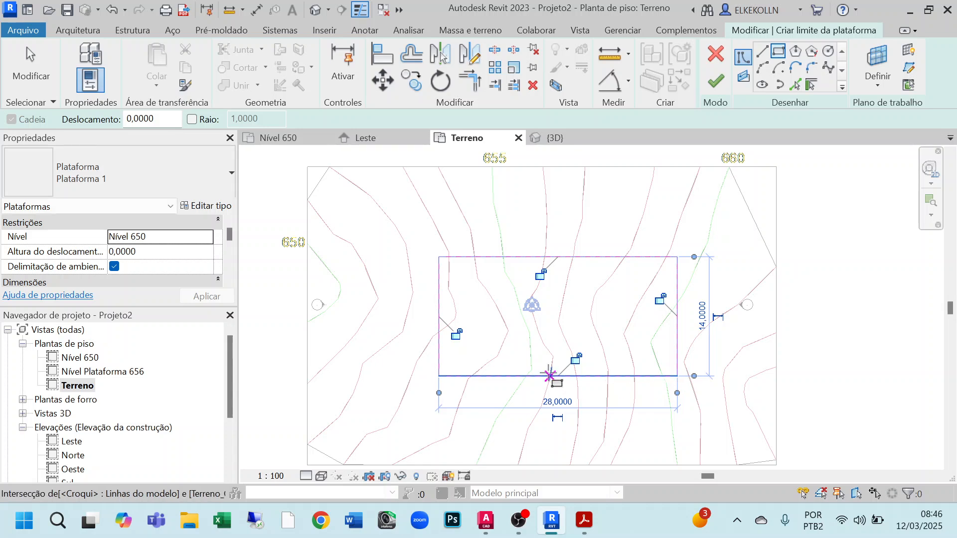
- Assign the building pad to the level Nível Plataforma 656 and finish its boundary sketch
{"action": "left_click", "coordinate": [209, 239]}
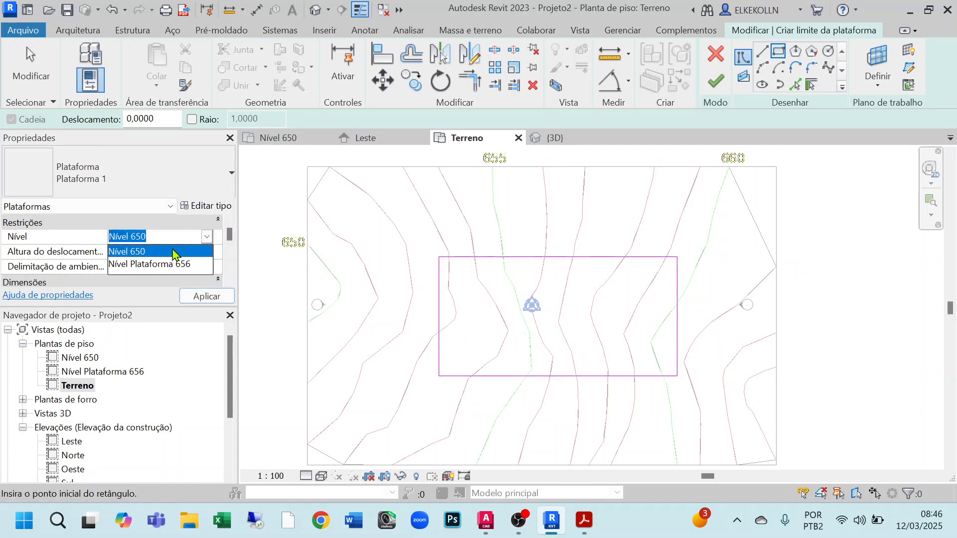
{"action": "left_click", "coordinate": [154, 267]}
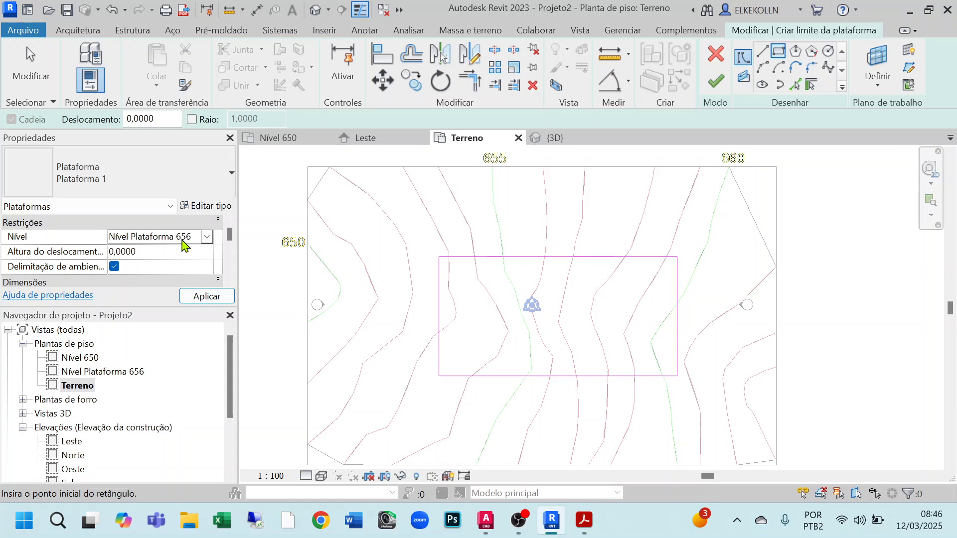
{"action": "left_click", "coordinate": [716, 83]}
- Inspect the building pad in the 3D view from several sides, checking the cut and fill areas around it
{"action": "left_click", "coordinate": [554, 138]}
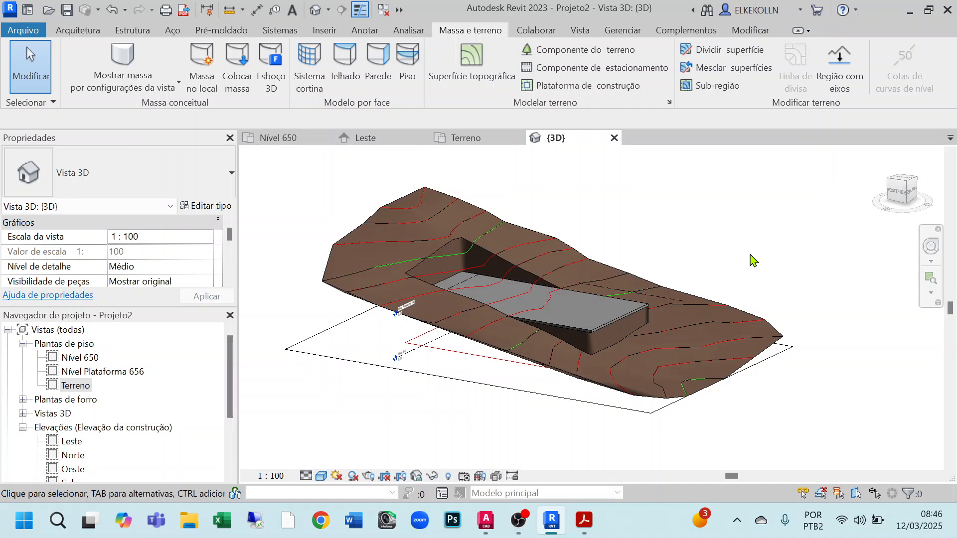
{"action": "middle_click_drag", "start_coordinate": [737, 268], "coordinate": [755, 305], "text": "shift"}
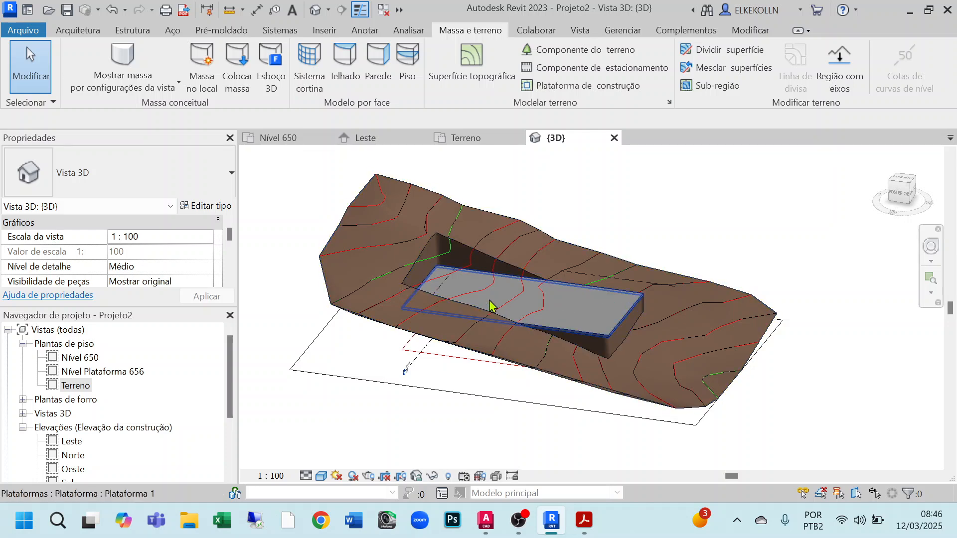
{"action": "scroll", "coordinate": [513, 299], "scroll_direction": "up", "scroll_amount": 3}
{"action": "scroll", "coordinate": [506, 300], "scroll_direction": "down", "scroll_amount": 2}
{"action": "scroll", "coordinate": [539, 366], "scroll_direction": "up", "scroll_amount": 1}
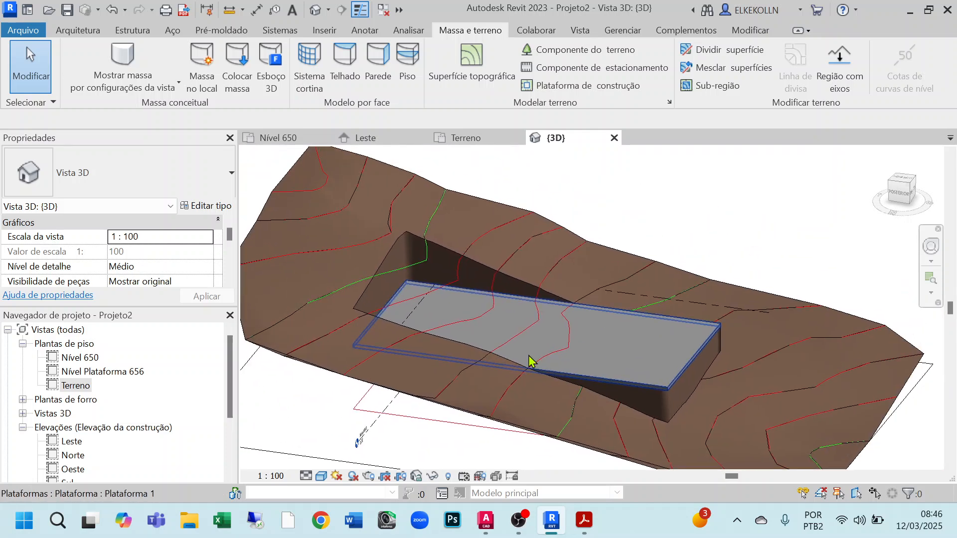
{"action": "scroll", "coordinate": [519, 334], "scroll_direction": "down", "scroll_amount": 1}
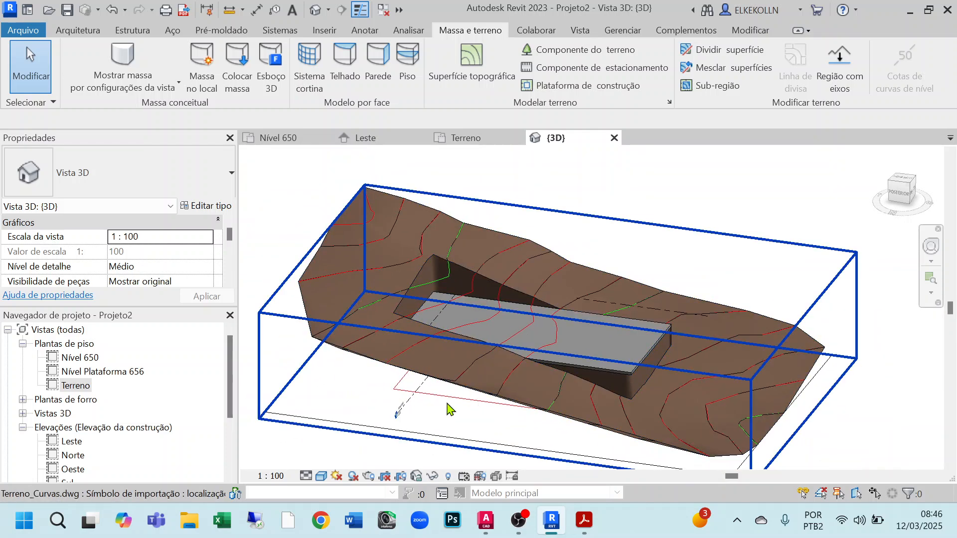
{"action": "scroll", "coordinate": [451, 406], "scroll_direction": "up", "scroll_amount": 1}
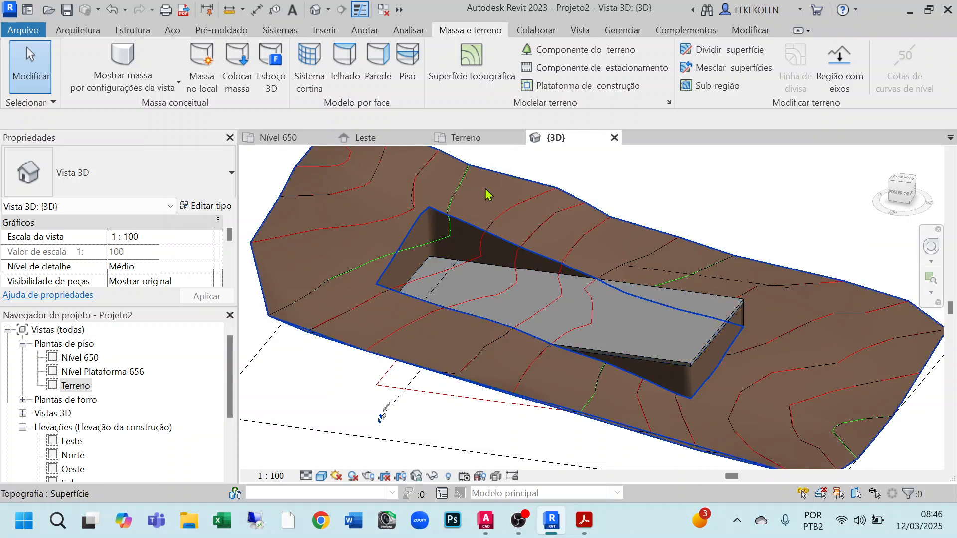
{"action": "middle_click_drag", "start_coordinate": [491, 289], "coordinate": [419, 302], "text": "shift"}
{"action": "middle_click_drag", "start_coordinate": [545, 316], "coordinate": [439, 322], "text": "shift"}
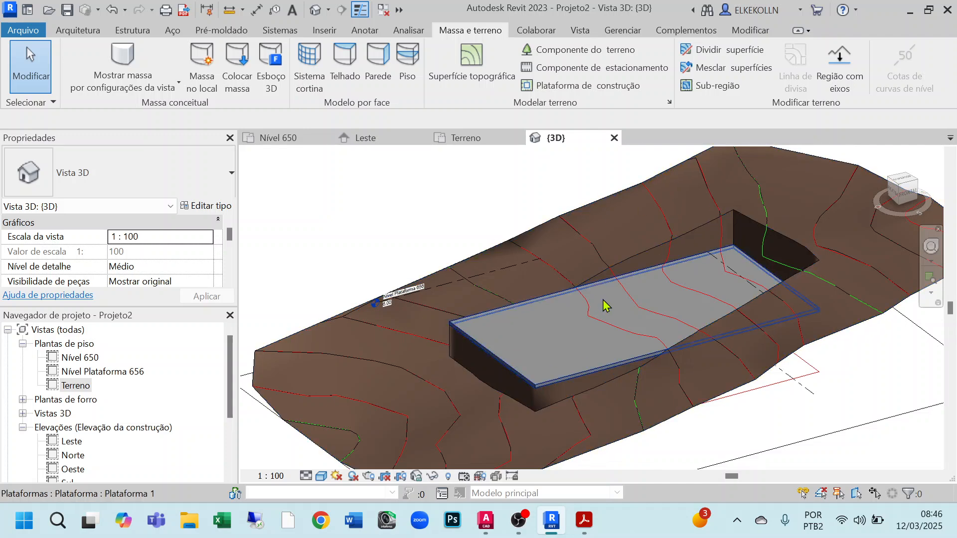
{"action": "scroll", "coordinate": [604, 300], "scroll_direction": "down", "scroll_amount": 1}
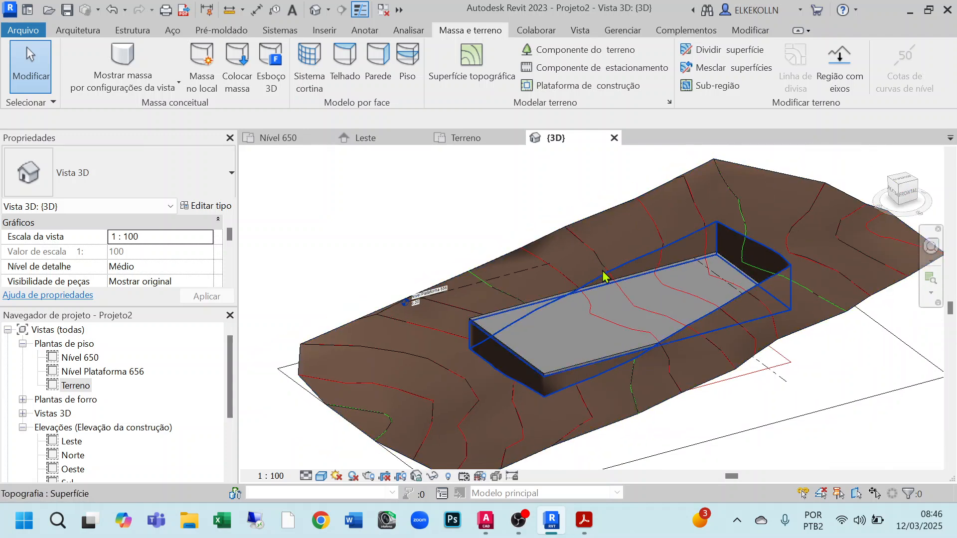
{"action": "middle_click_drag", "start_coordinate": [641, 308], "coordinate": [784, 349], "text": "shift"}
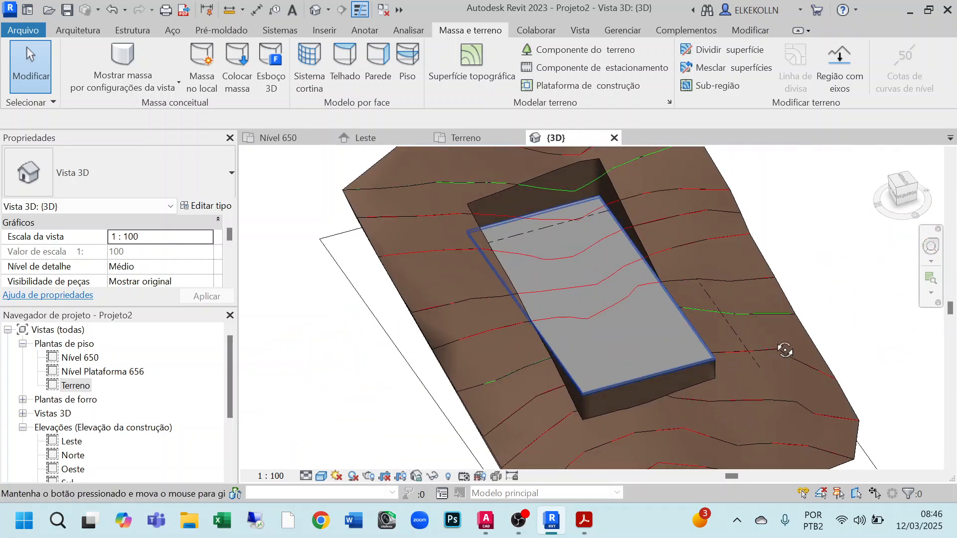
{"action": "scroll", "coordinate": [607, 227], "scroll_direction": "up", "scroll_amount": 3}
{"action": "middle_click_drag", "start_coordinate": [607, 234], "coordinate": [515, 253], "text": "shift"}
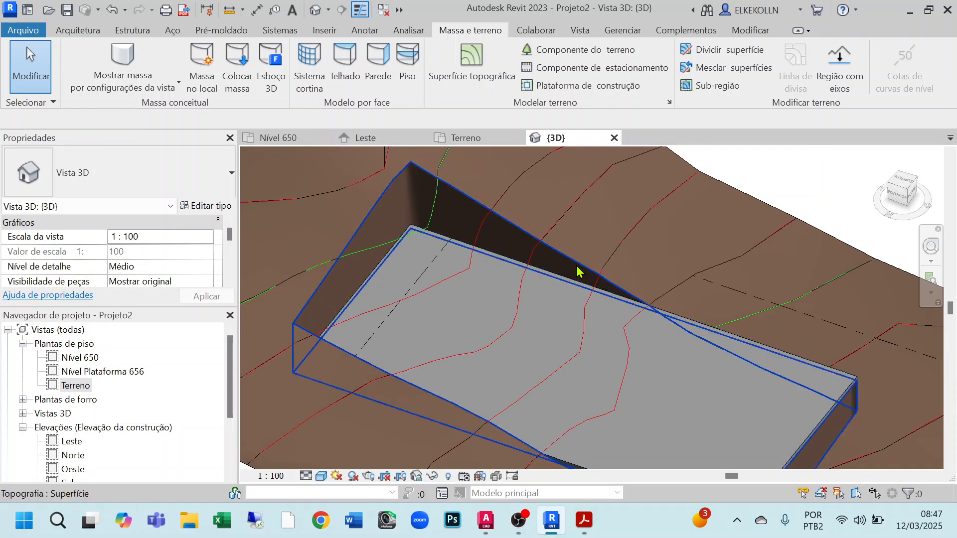
{"action": "middle_click_drag", "start_coordinate": [474, 357], "coordinate": [429, 279], "text": "shift"}
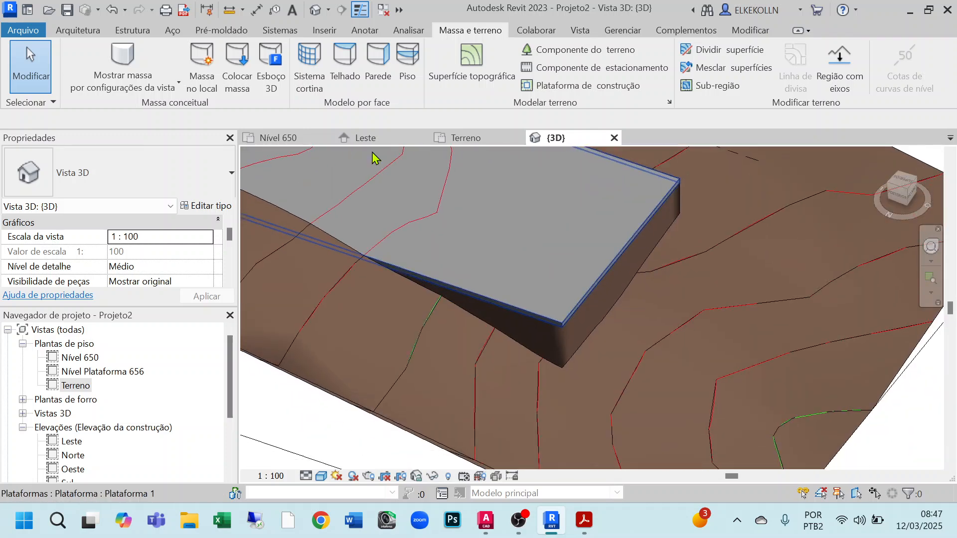
{"action": "middle_click_drag", "start_coordinate": [502, 271], "coordinate": [459, 357], "text": "shift"}
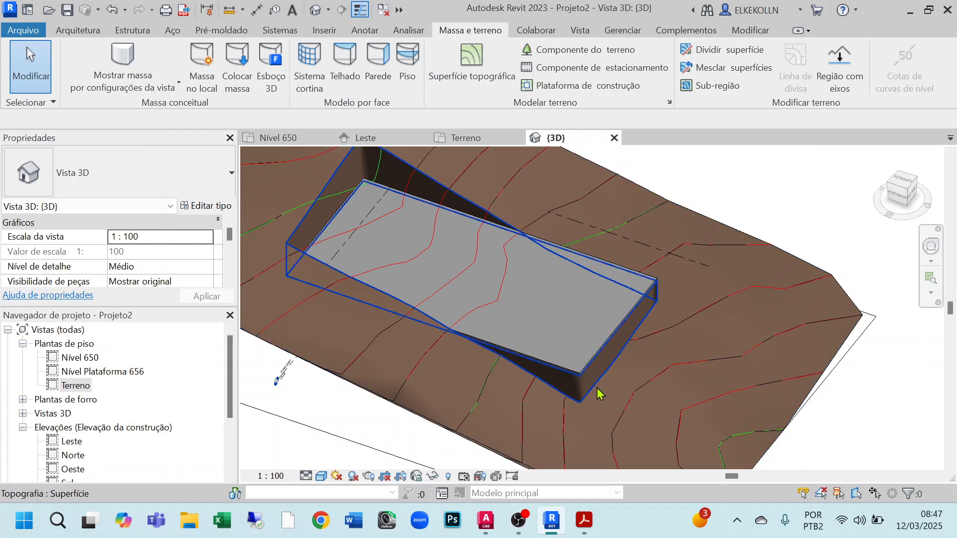
{"action": "scroll", "coordinate": [488, 378], "scroll_direction": "down", "scroll_amount": 2}
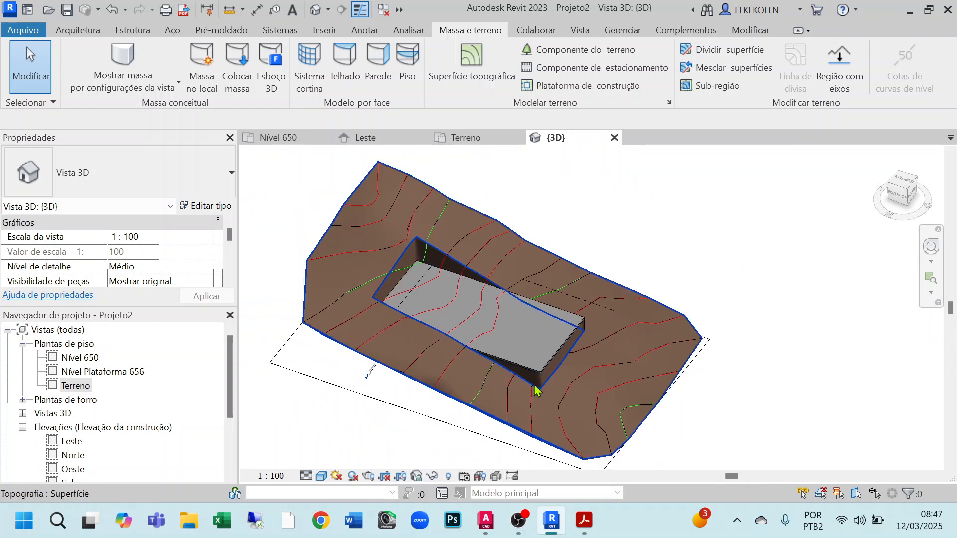
{"action": "scroll", "coordinate": [451, 305], "scroll_direction": "up", "scroll_amount": 1}
{"action": "scroll", "coordinate": [451, 305], "scroll_direction": "down", "scroll_amount": 2}
{"action": "scroll", "coordinate": [449, 314], "scroll_direction": "up", "scroll_amount": 4}
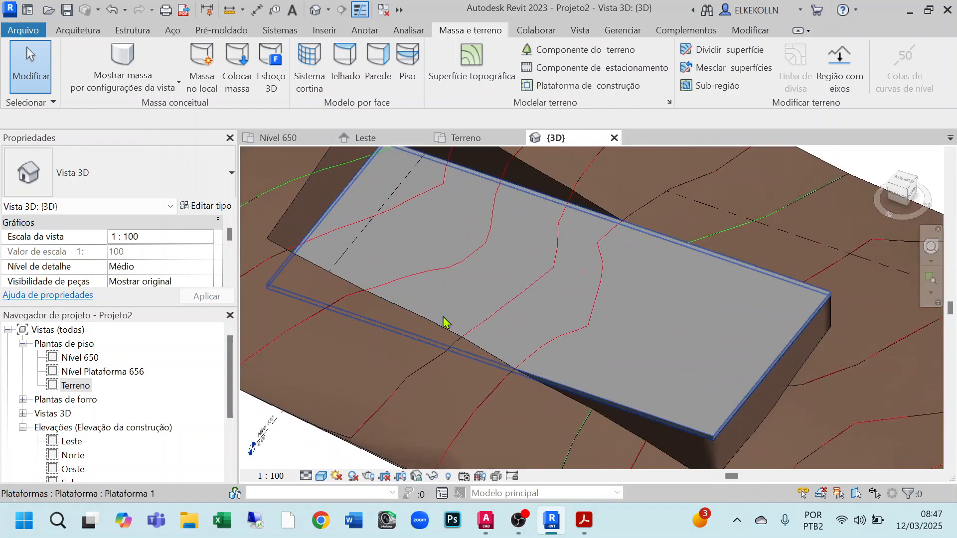
{"action": "scroll", "coordinate": [443, 318], "scroll_direction": "up", "scroll_amount": 1}
{"action": "middle_click_drag", "start_coordinate": [656, 365], "coordinate": [582, 329]}
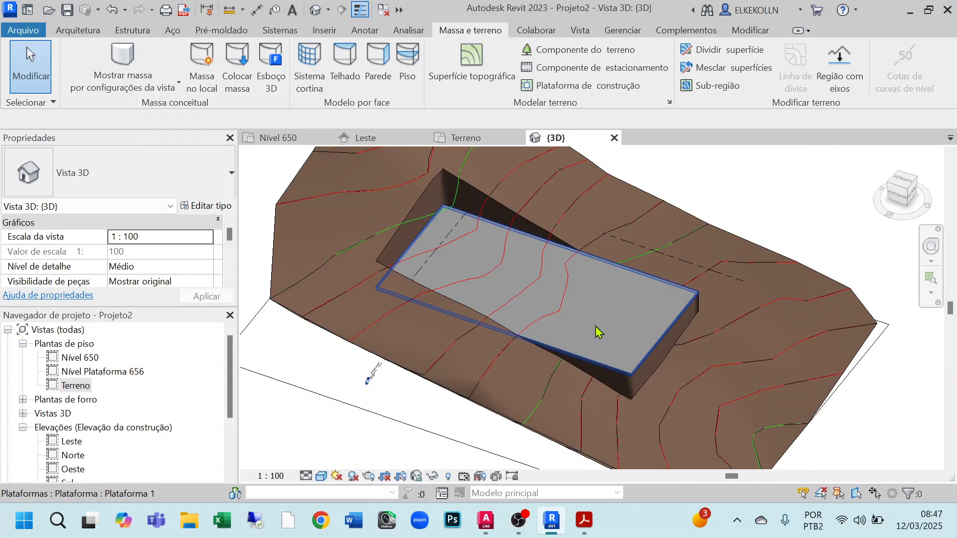
{"action": "middle_click_drag", "start_coordinate": [595, 326], "coordinate": [400, 299], "text": "shift"}
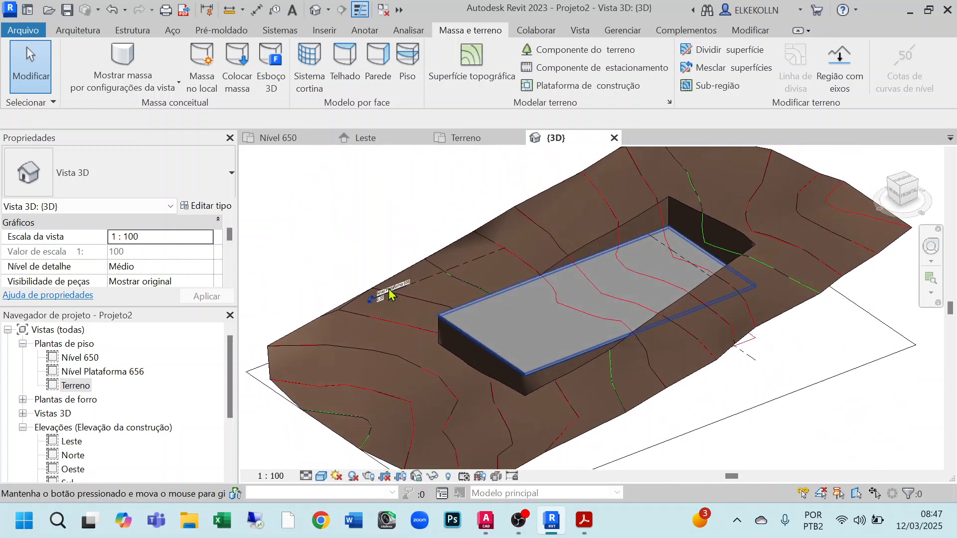
- Examine up close where the terrain contour crosses the pad's long edges between cut and fill
{"action": "scroll", "coordinate": [580, 295], "scroll_direction": "up", "scroll_amount": 3}
{"action": "scroll", "coordinate": [549, 309], "scroll_direction": "up", "scroll_amount": 2}
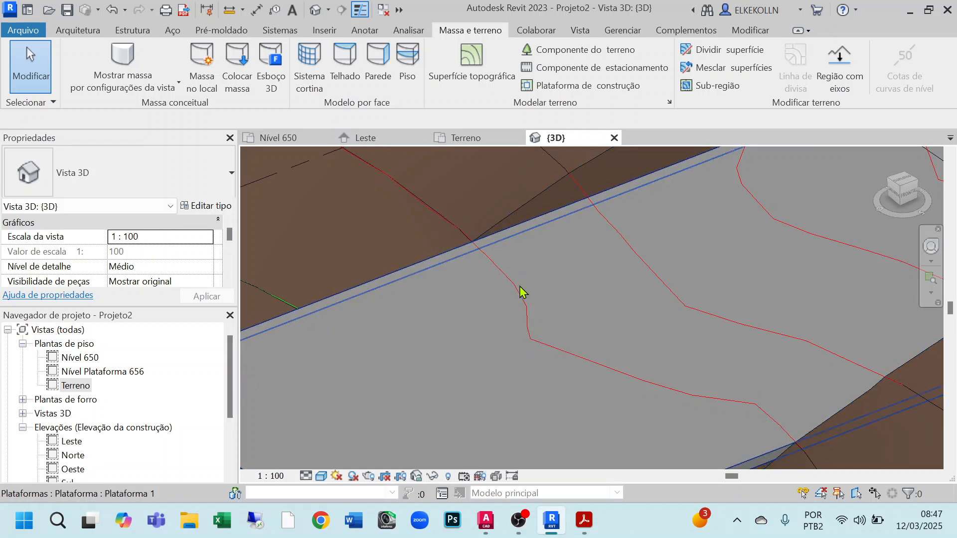
{"action": "middle_click_drag", "start_coordinate": [510, 361], "coordinate": [668, 279], "text": "shift"}
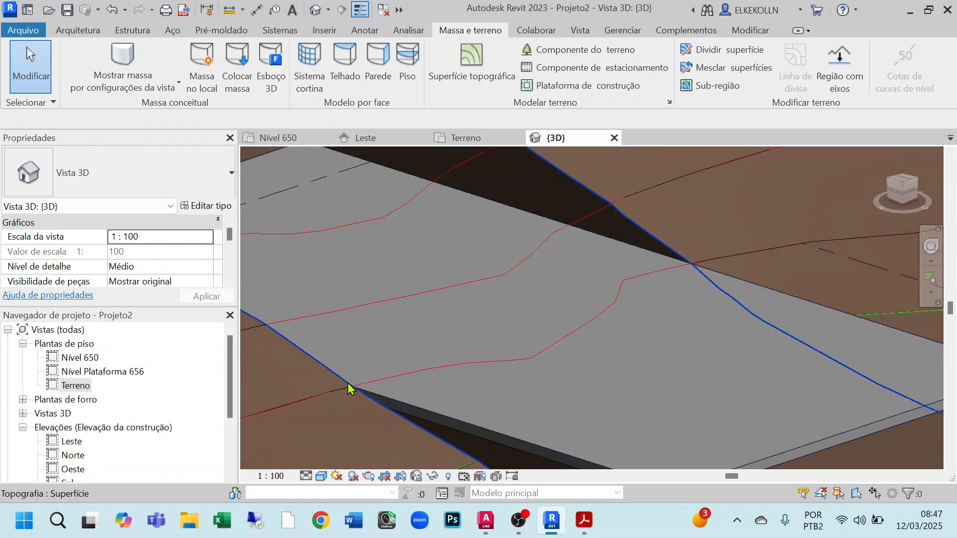
{"action": "scroll", "coordinate": [677, 321], "scroll_direction": "down", "scroll_amount": 8}
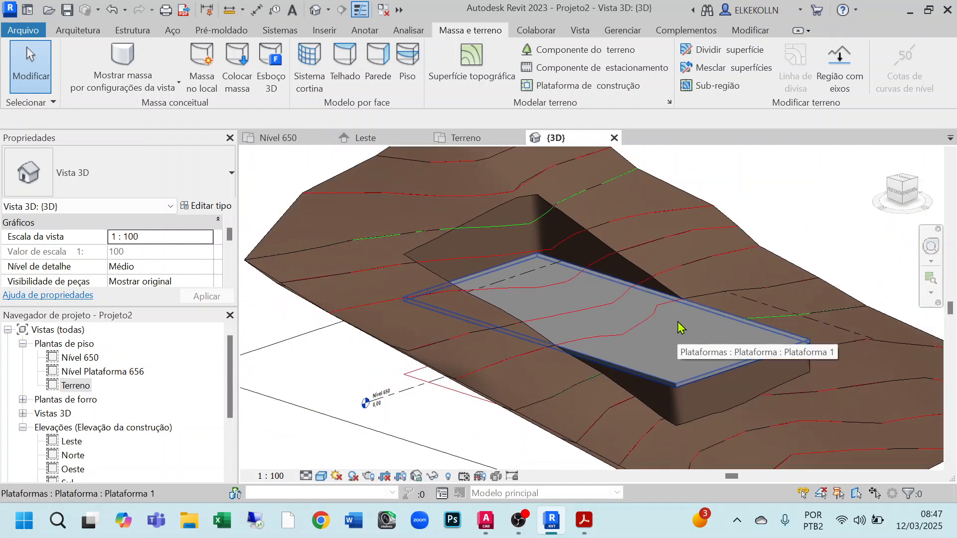
{"action": "middle_click_drag", "start_coordinate": [603, 307], "coordinate": [597, 340], "text": "shift"}
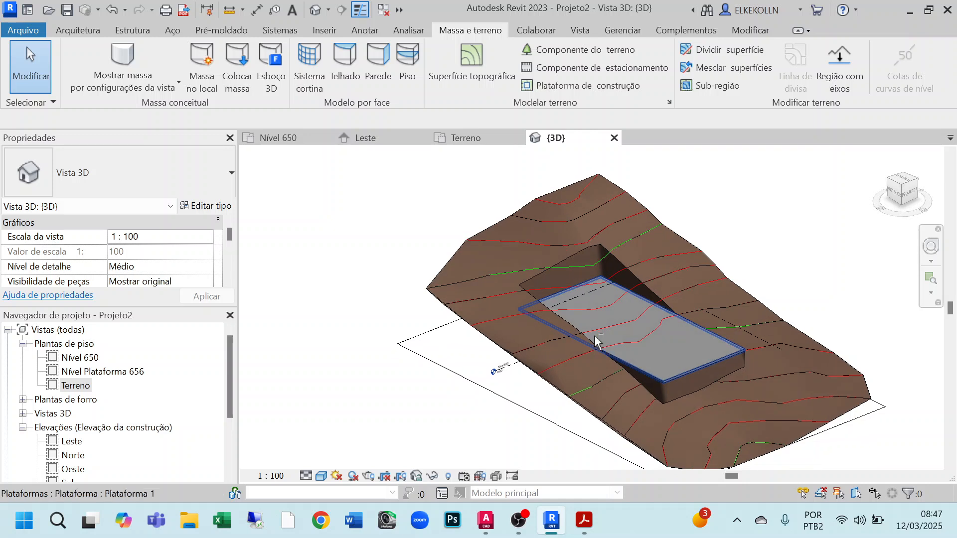
{"action": "middle_click_drag", "start_coordinate": [680, 352], "coordinate": [609, 337], "text": "shift"}
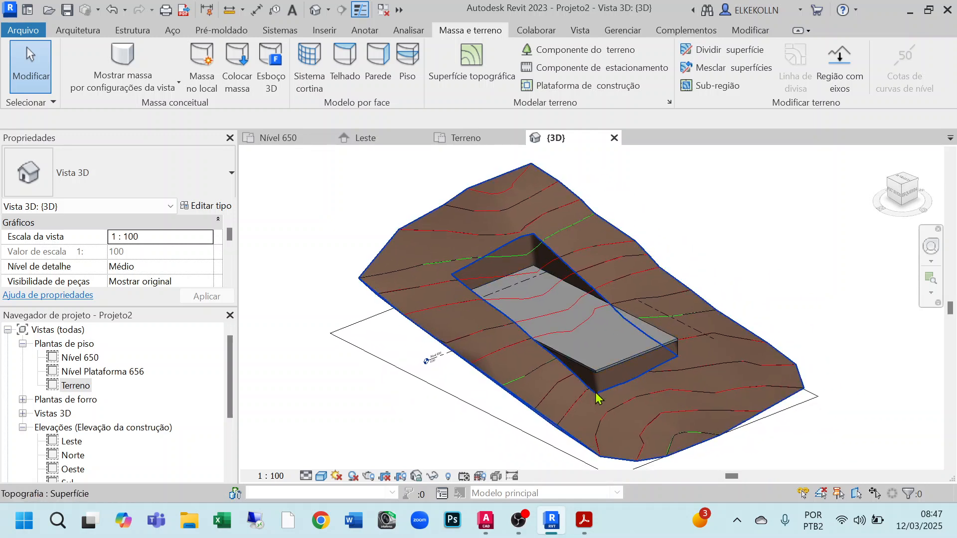
- Switch to Enunciado questão.pdf in Adobe Acrobat to read the platform and slope requirements
{"action": "mouse_move", "coordinate": [585, 521]}
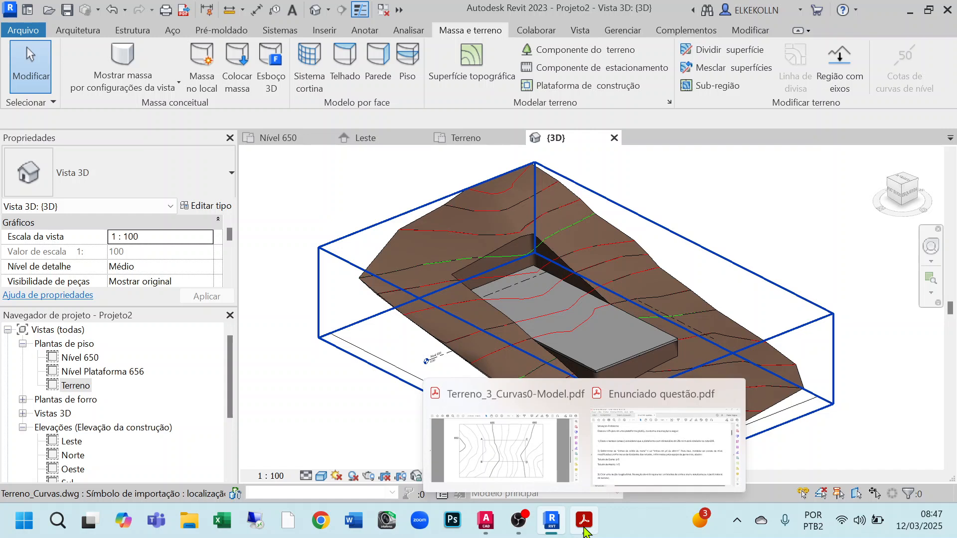
{"action": "left_click", "coordinate": [737, 439]}
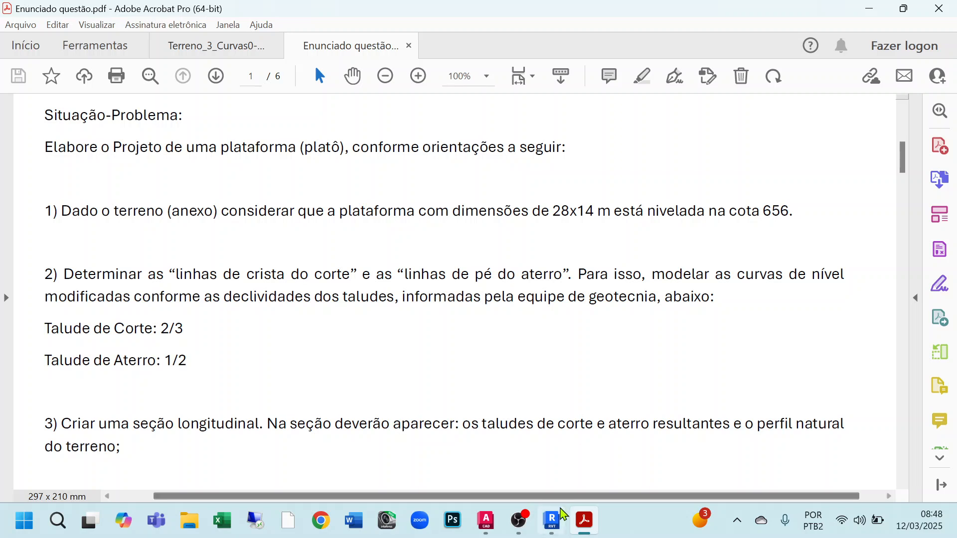
- Switch back to Revit and draw a horizontal longitudinal section through the middle of the platform across the whole terrain in the Terreno plan
{"action": "left_click", "coordinate": [554, 522]}
{"action": "scroll", "coordinate": [708, 279], "scroll_direction": "down", "scroll_amount": 2}
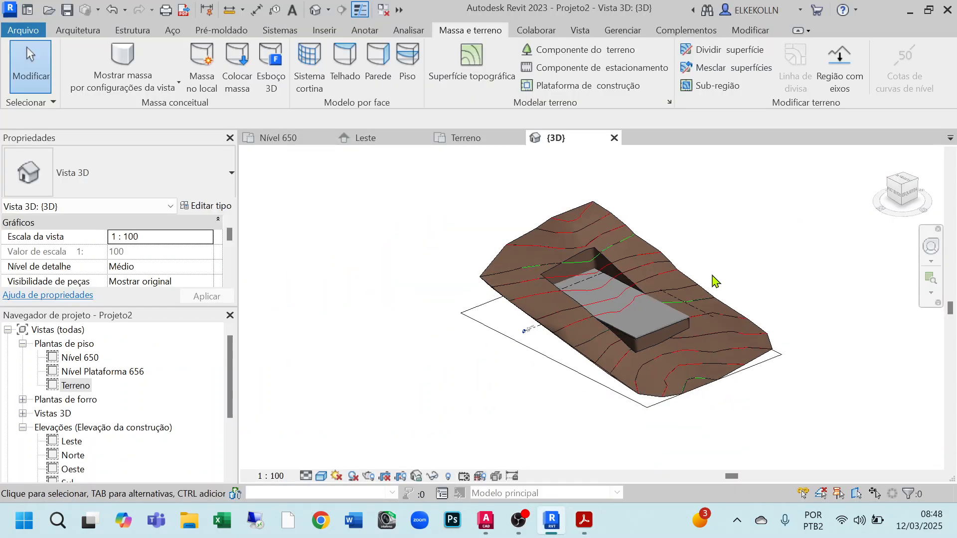
{"action": "middle_click_drag", "start_coordinate": [779, 257], "coordinate": [379, 292], "text": "shift"}
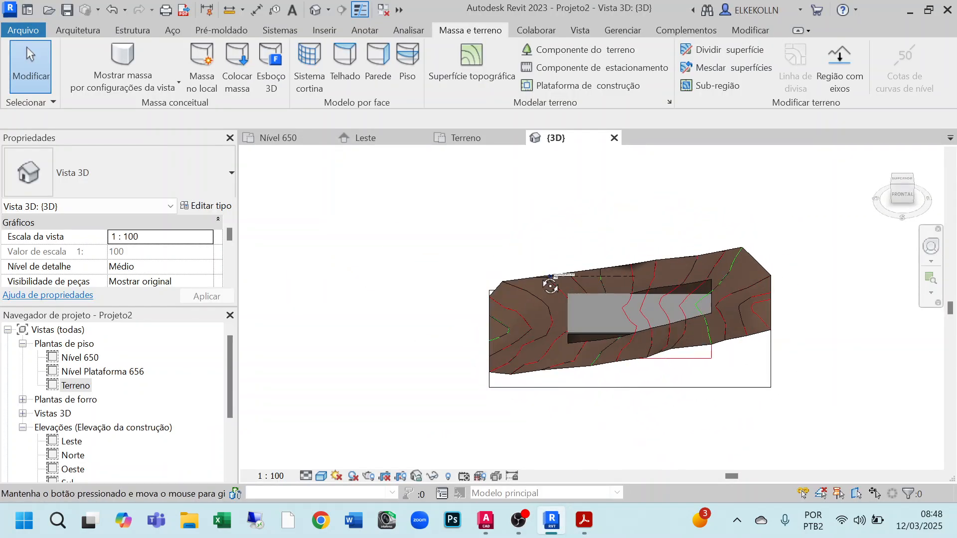
{"action": "left_click", "coordinate": [472, 144]}
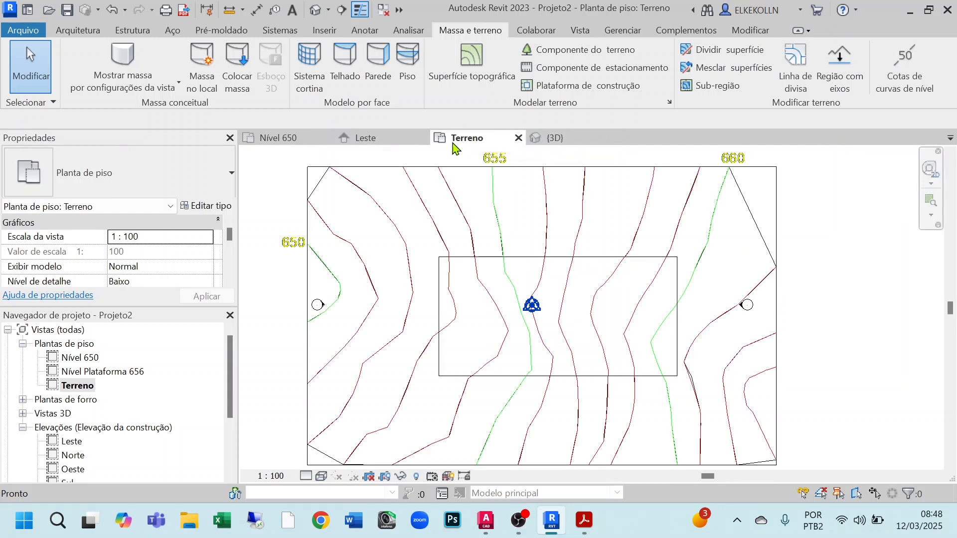
{"action": "scroll", "coordinate": [573, 279], "scroll_direction": "down", "scroll_amount": 3}
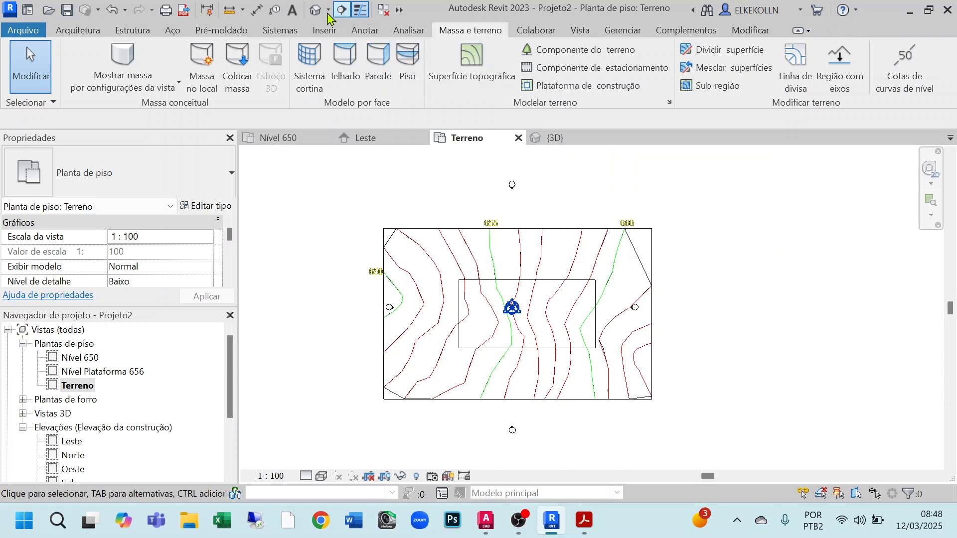
{"action": "left_click", "coordinate": [342, 10]}
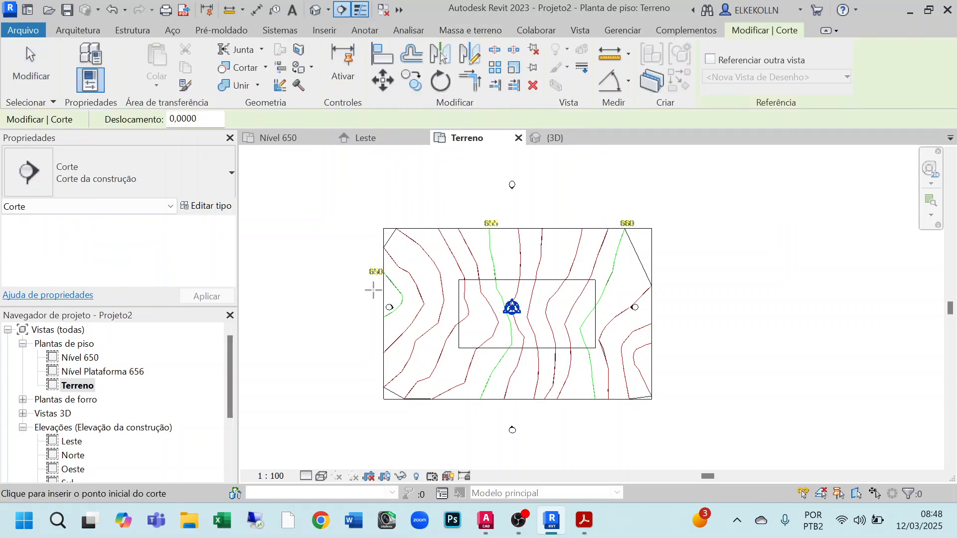
{"action": "left_click", "coordinate": [362, 309]}
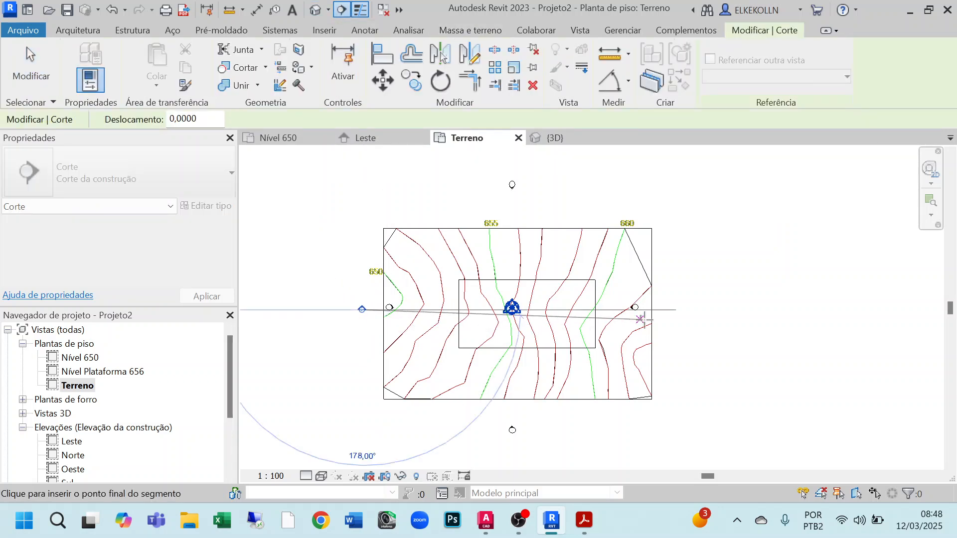
{"action": "left_click", "coordinate": [671, 310]}
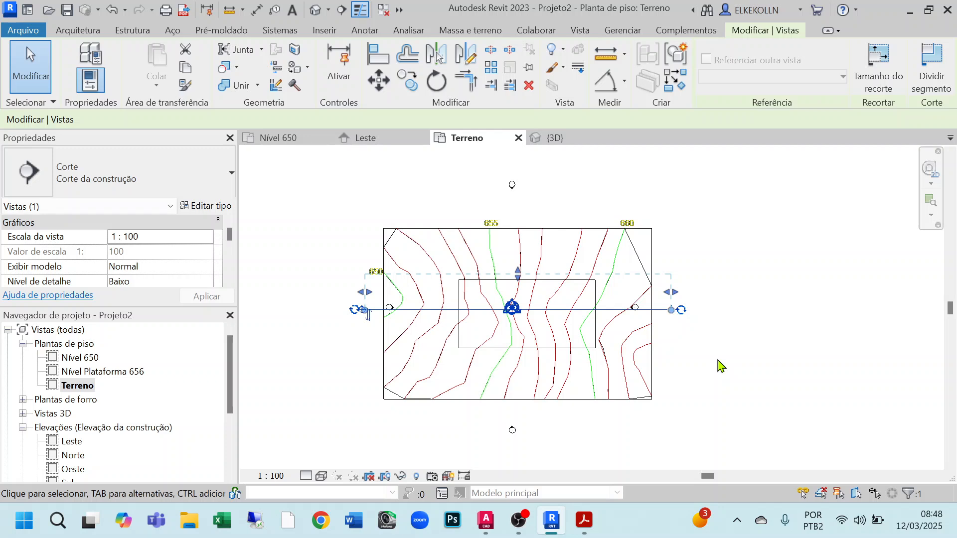
{"action": "left_click", "coordinate": [29, 62]}
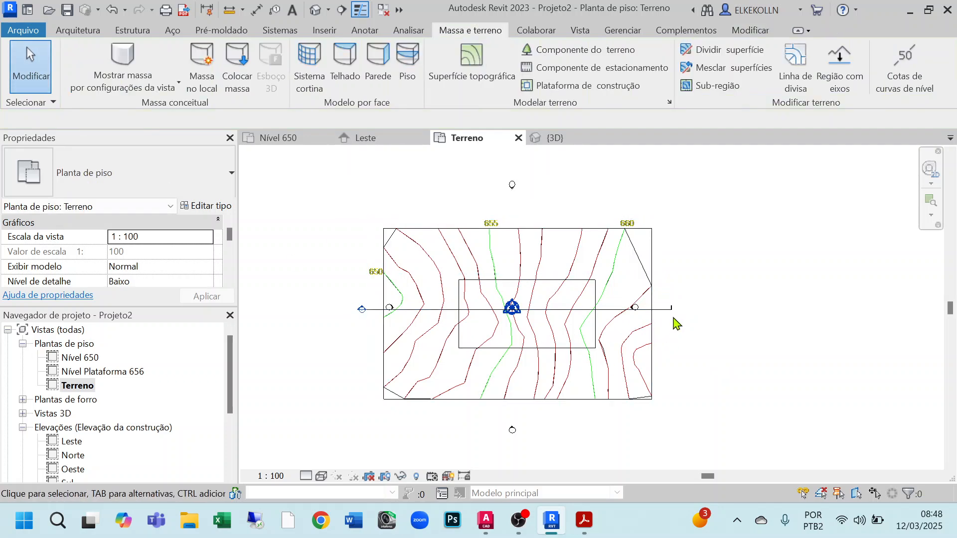
- Reduce the longitudinal section's view depth so its far clip line lies just beyond the cut line
{"action": "scroll", "coordinate": [629, 324], "scroll_direction": "up", "scroll_amount": 3}
{"action": "left_click", "coordinate": [698, 297]}
{"action": "middle_click_drag", "start_coordinate": [575, 297], "coordinate": [661, 293]}
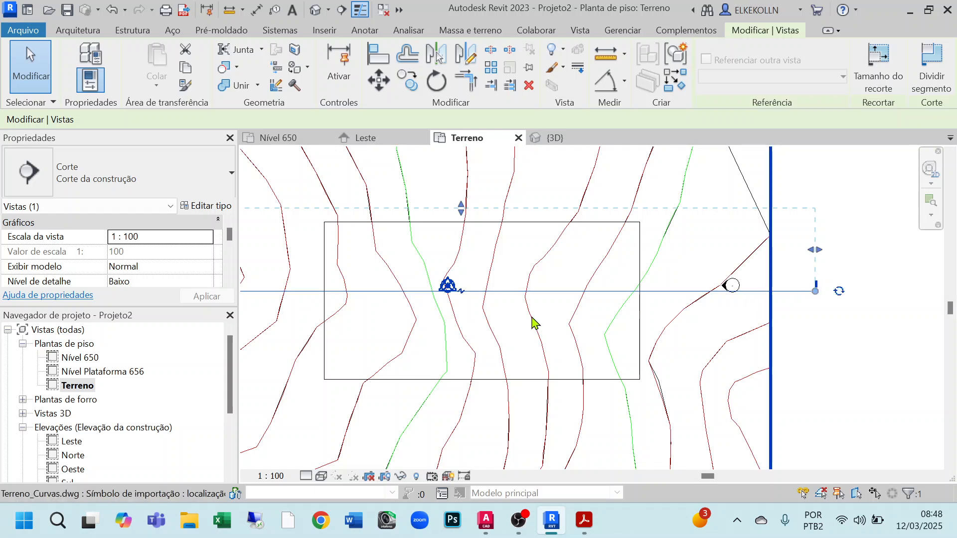
{"action": "middle_click_drag", "start_coordinate": [556, 331], "coordinate": [687, 358]}
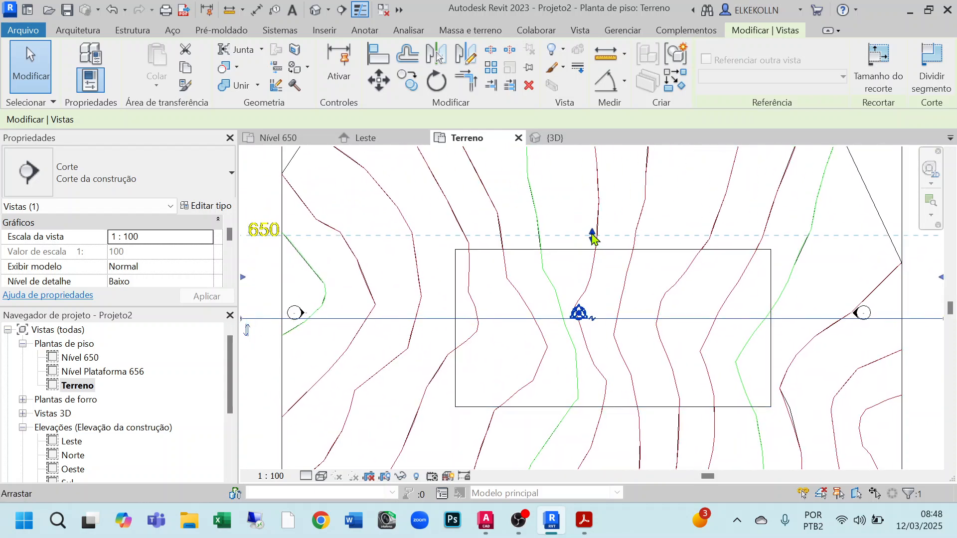
{"action": "left_click_drag", "start_coordinate": [593, 238], "coordinate": [593, 314]}
{"action": "scroll", "coordinate": [563, 363], "scroll_direction": "down", "scroll_amount": 3}
{"action": "middle_click_drag", "start_coordinate": [551, 387], "coordinate": [504, 342]}
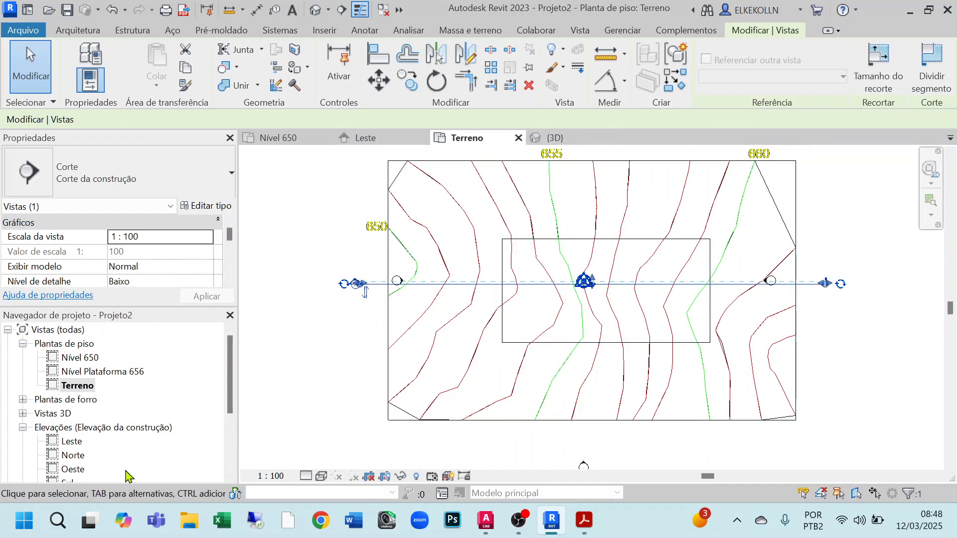
- Open the building section view Corte 1
{"action": "scroll", "coordinate": [115, 399], "scroll_direction": "down", "scroll_amount": 3}
{"action": "left_click", "coordinate": [23, 427]}
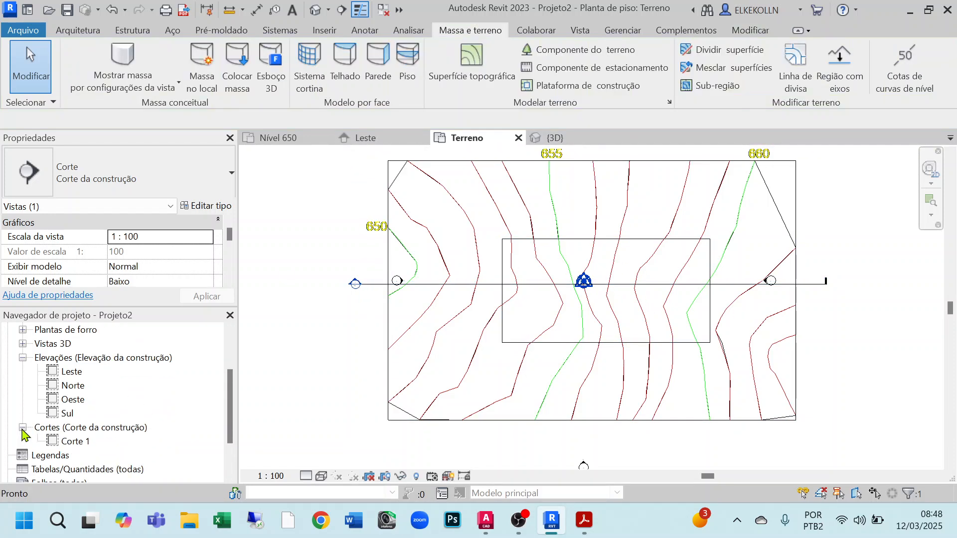
{"action": "double_click", "coordinate": [75, 442]}
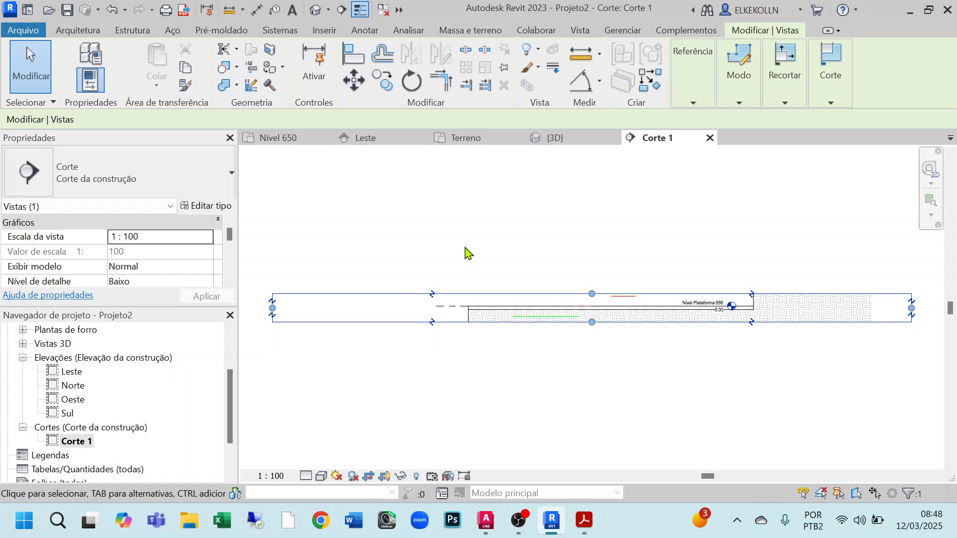
- Extend the section's crop region above and below to include the full terrain profile, and hide the crop boundary
{"action": "middle_click_drag", "start_coordinate": [688, 368], "coordinate": [680, 376]}
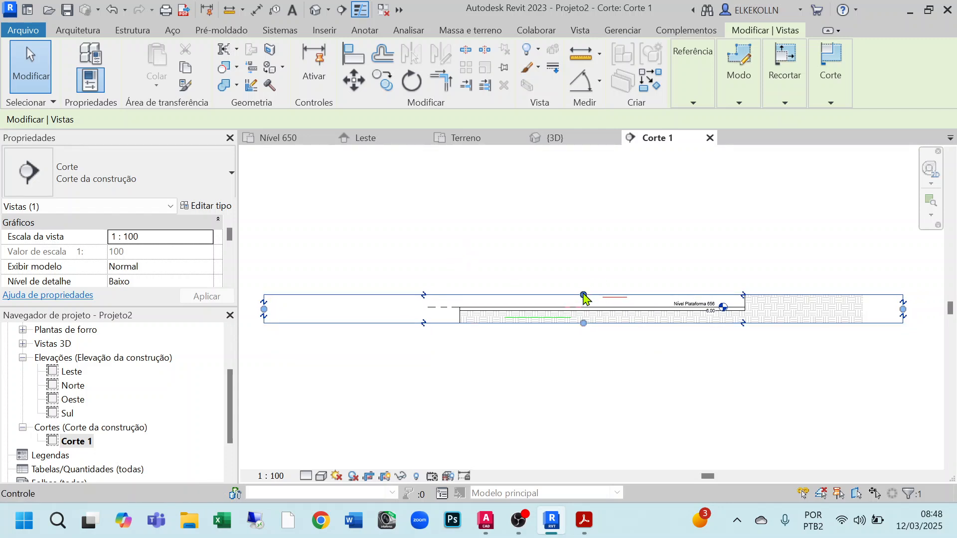
{"action": "left_click_drag", "start_coordinate": [584, 295], "coordinate": [583, 187]}
{"action": "left_click_drag", "start_coordinate": [584, 323], "coordinate": [561, 444]}
{"action": "scroll", "coordinate": [633, 374], "scroll_direction": "down", "scroll_amount": 1}
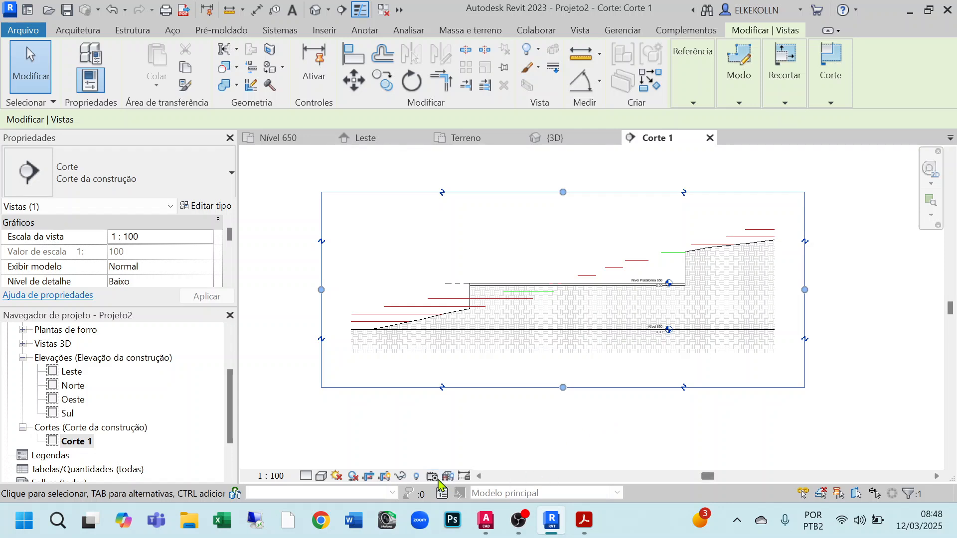
{"action": "left_click", "coordinate": [394, 478]}
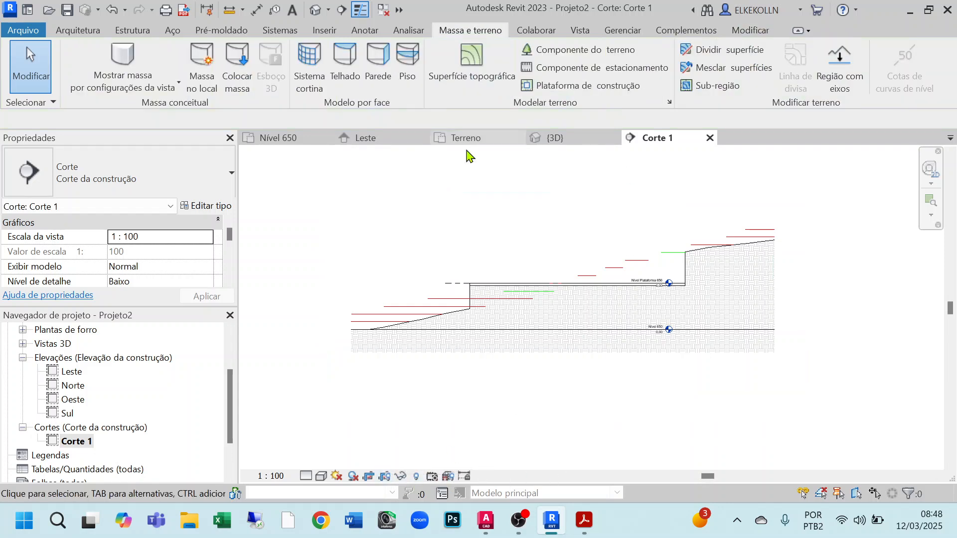
- Examine the cut and fill faces at the platform's ends in the Corte 1 section and in the 3D view
{"action": "scroll", "coordinate": [557, 215], "scroll_direction": "up", "scroll_amount": 1}
{"action": "middle_click_drag", "start_coordinate": [603, 252], "coordinate": [573, 240]}
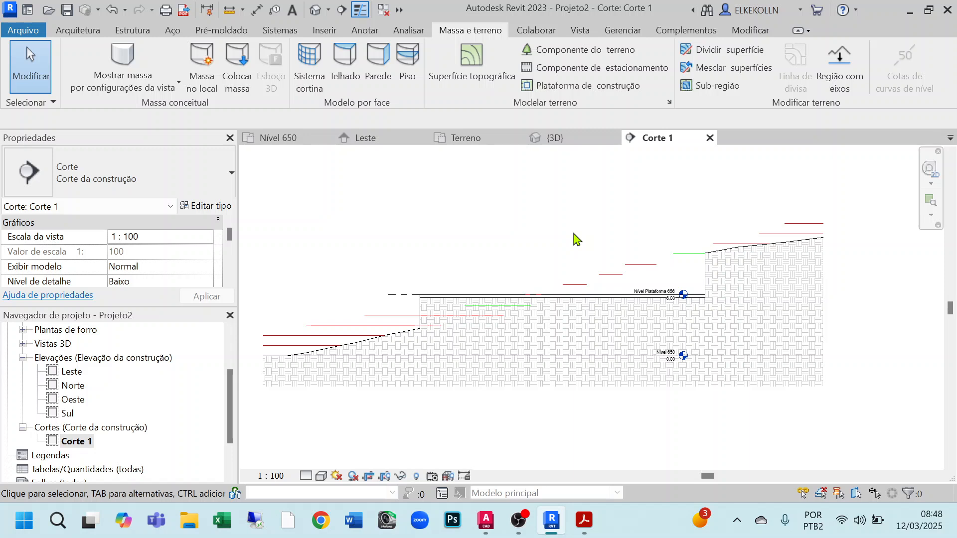
{"action": "scroll", "coordinate": [467, 357], "scroll_direction": "up", "scroll_amount": 1}
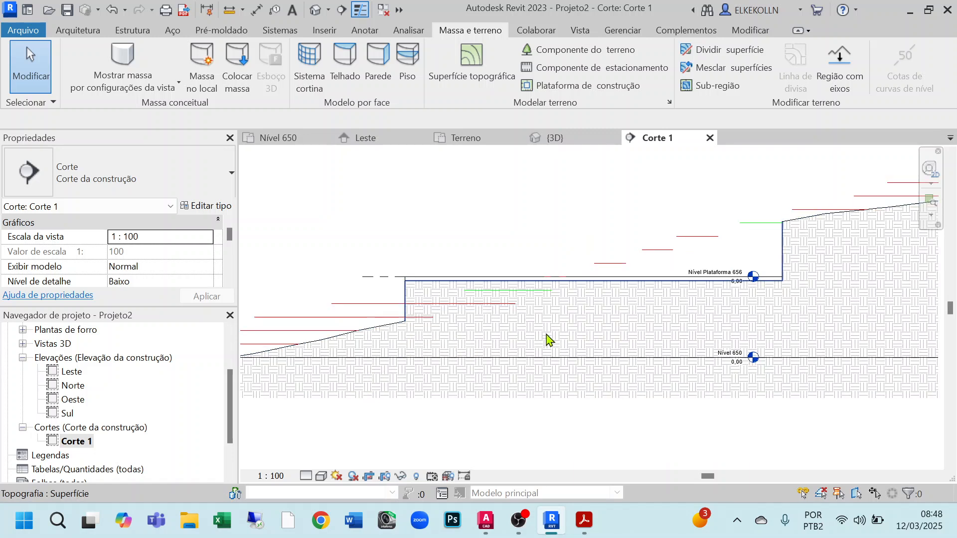
{"action": "middle_click_drag", "start_coordinate": [788, 331], "coordinate": [684, 311]}
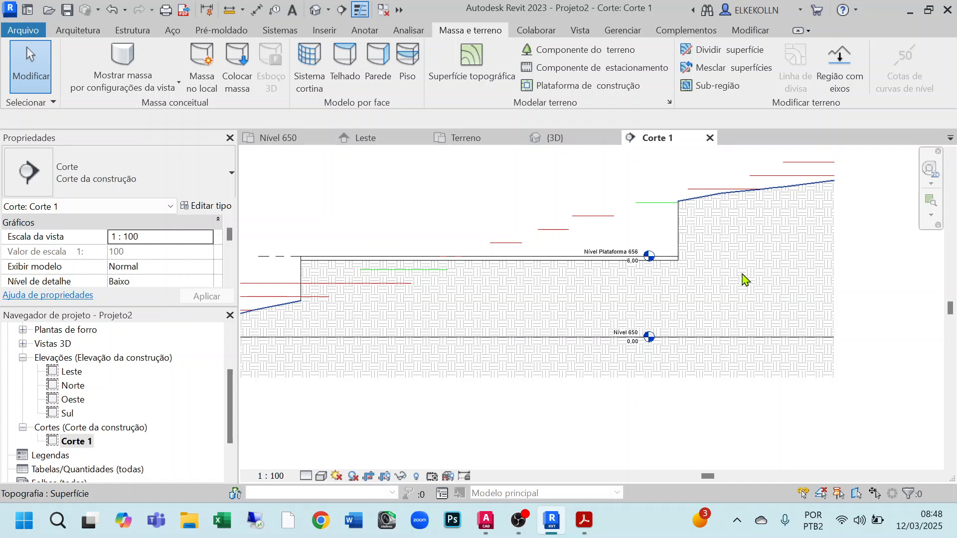
{"action": "middle_click_drag", "start_coordinate": [493, 333], "coordinate": [644, 321]}
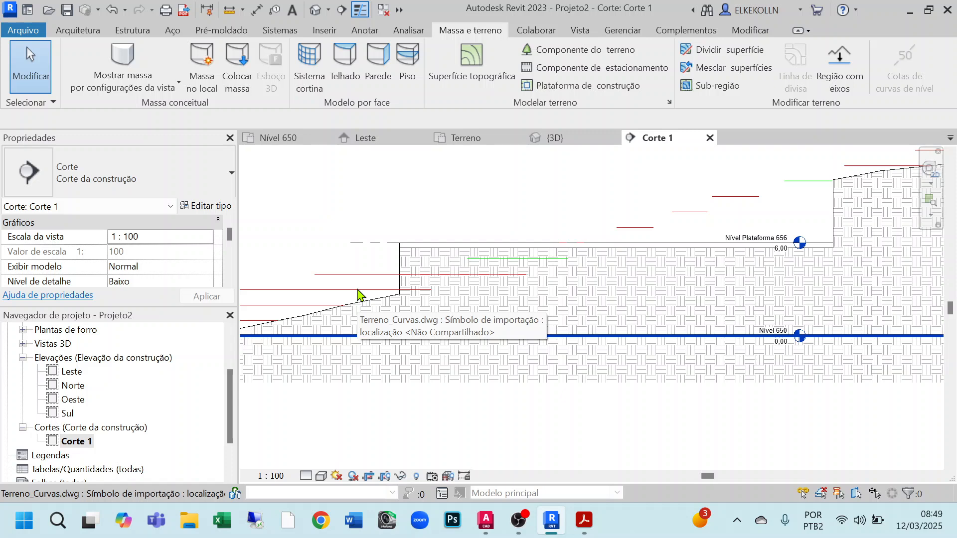
{"action": "left_click", "coordinate": [554, 139]}
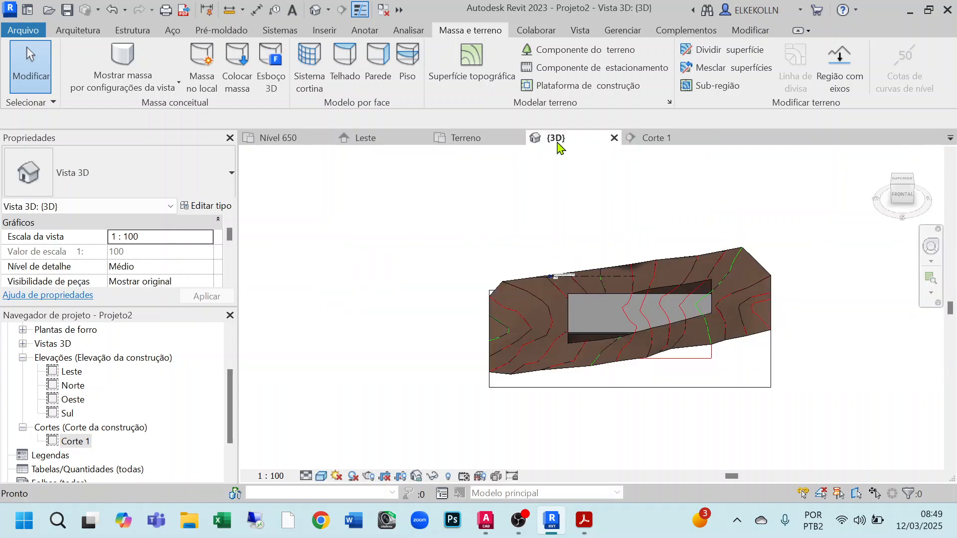
{"action": "middle_click_drag", "start_coordinate": [645, 292], "coordinate": [598, 381], "text": "shift"}
{"action": "scroll", "coordinate": [609, 293], "scroll_direction": "up", "scroll_amount": 3}
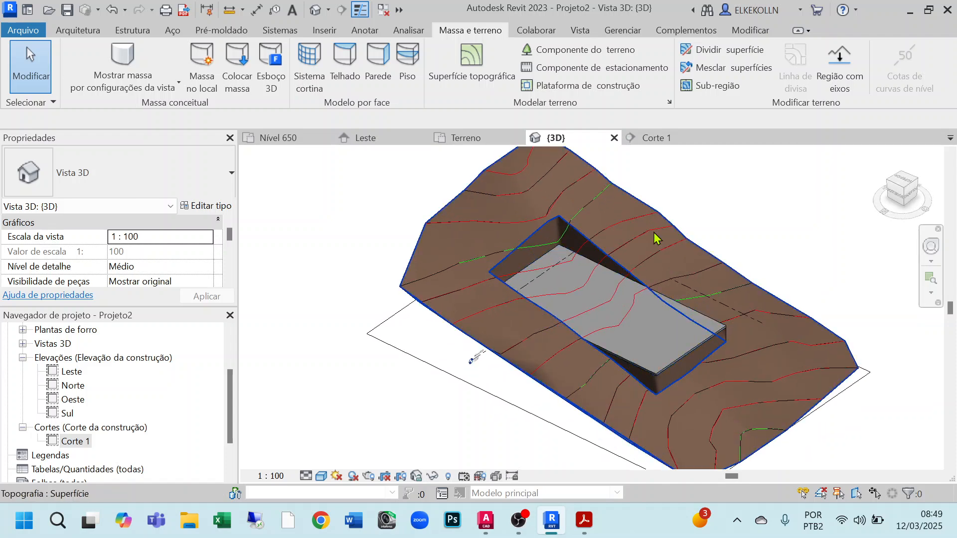
{"action": "middle_click_drag", "start_coordinate": [612, 343], "coordinate": [517, 329]}
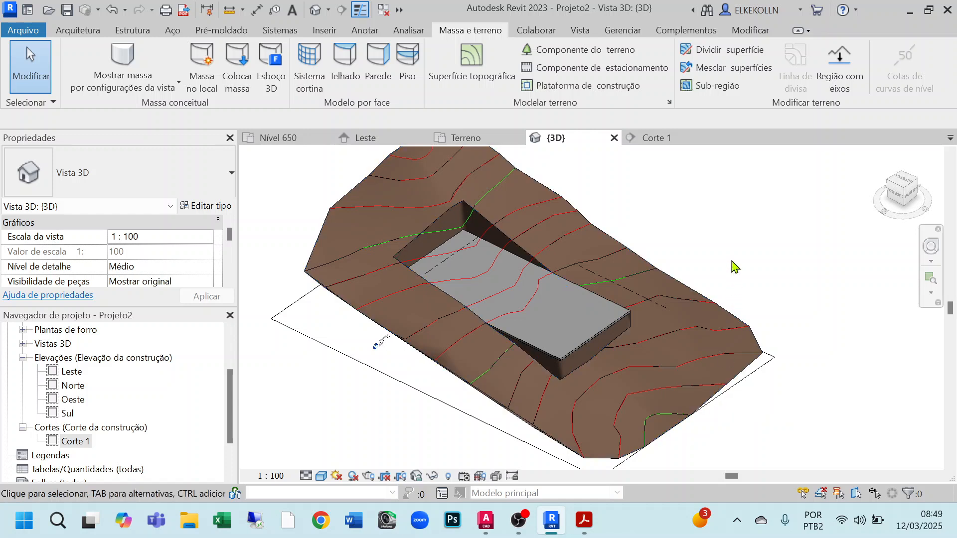
- Delete the building pad from the terrain in the 3D view
{"action": "scroll", "coordinate": [615, 320], "scroll_direction": "up", "scroll_amount": 3}
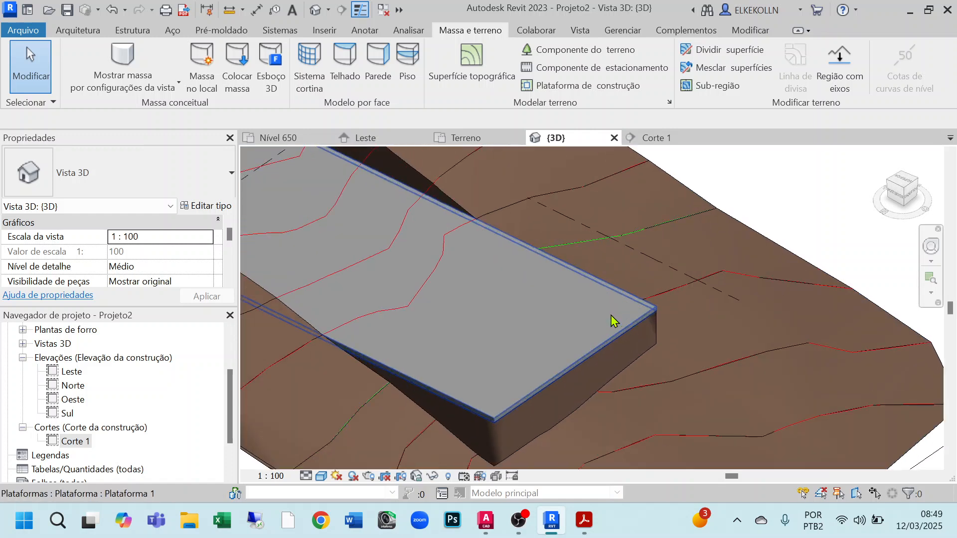
{"action": "left_click", "coordinate": [652, 316]}
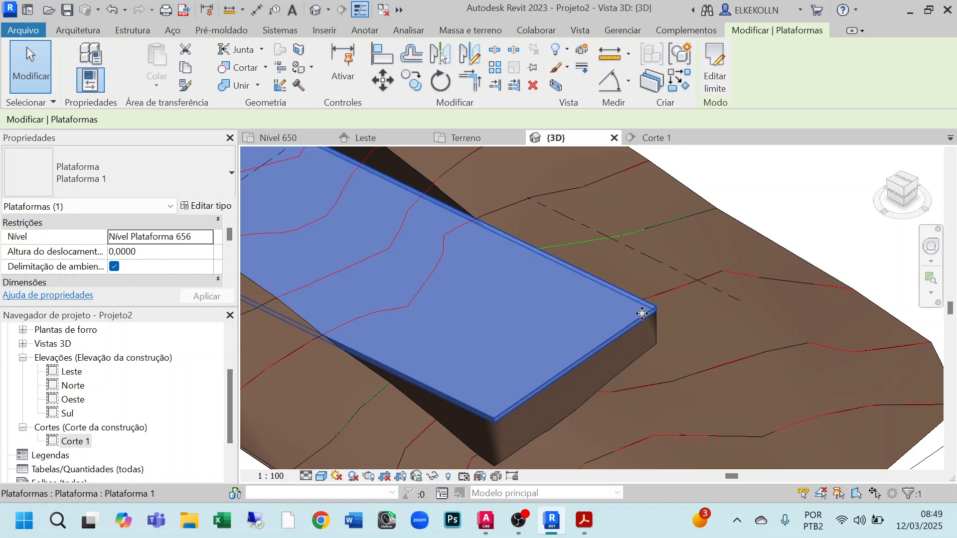
{"action": "key", "text": "Delete"}
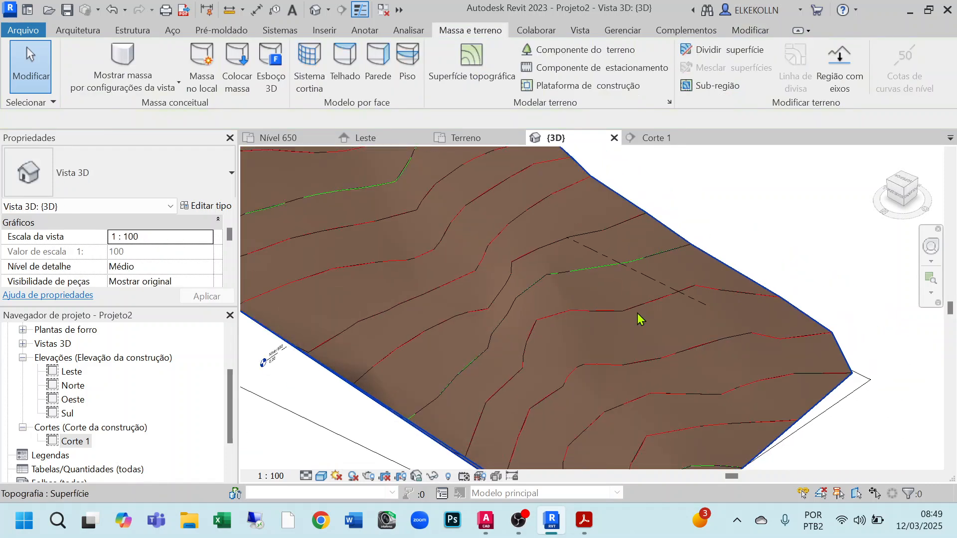
{"action": "scroll", "coordinate": [639, 319], "scroll_direction": "down", "scroll_amount": 2}
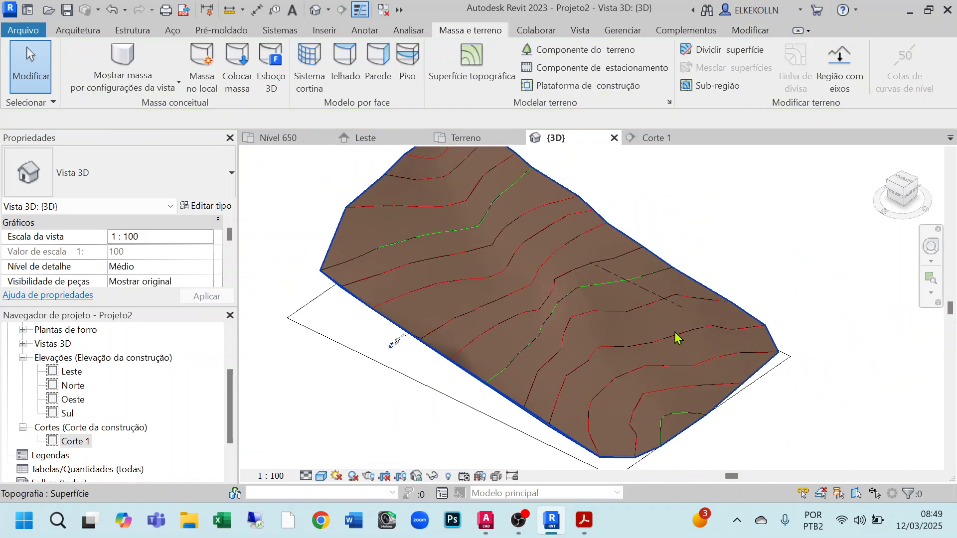
- Set the terrain surface's created phase (Fase criada) to Existente and apply the change
{"action": "middle_click_drag", "start_coordinate": [726, 331], "coordinate": [756, 312], "text": "shift"}
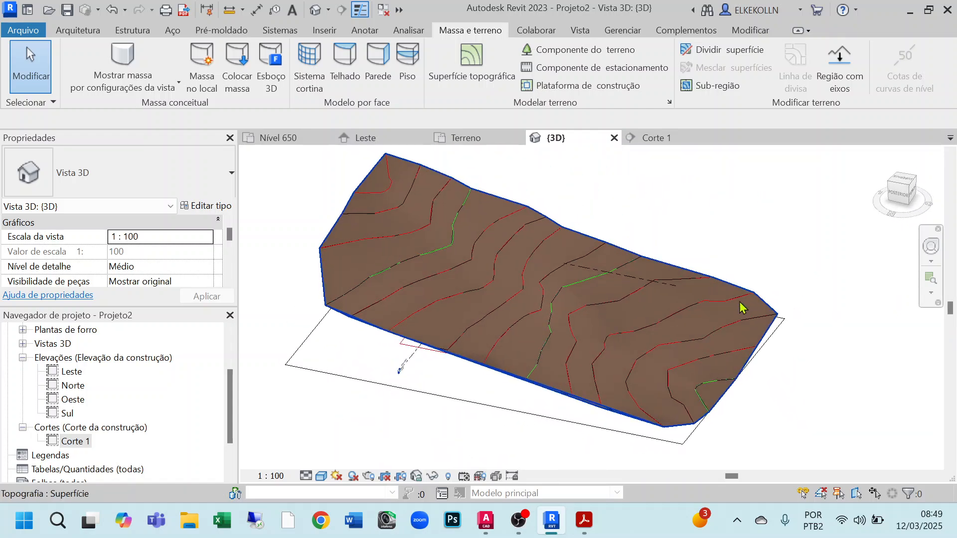
{"action": "middle_click_drag", "start_coordinate": [460, 311], "coordinate": [487, 334]}
{"action": "scroll", "coordinate": [384, 219], "scroll_direction": "up", "scroll_amount": 2}
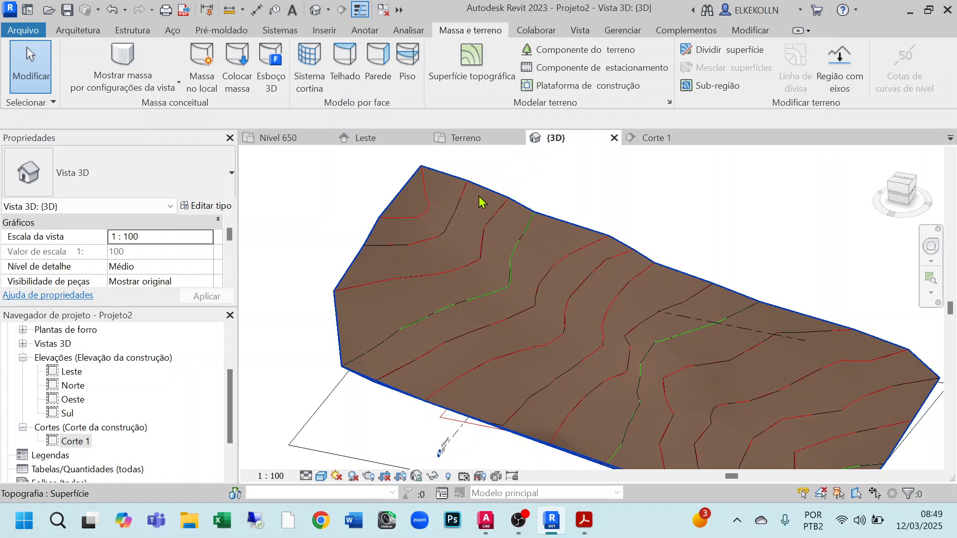
{"action": "left_click", "coordinate": [455, 183]}
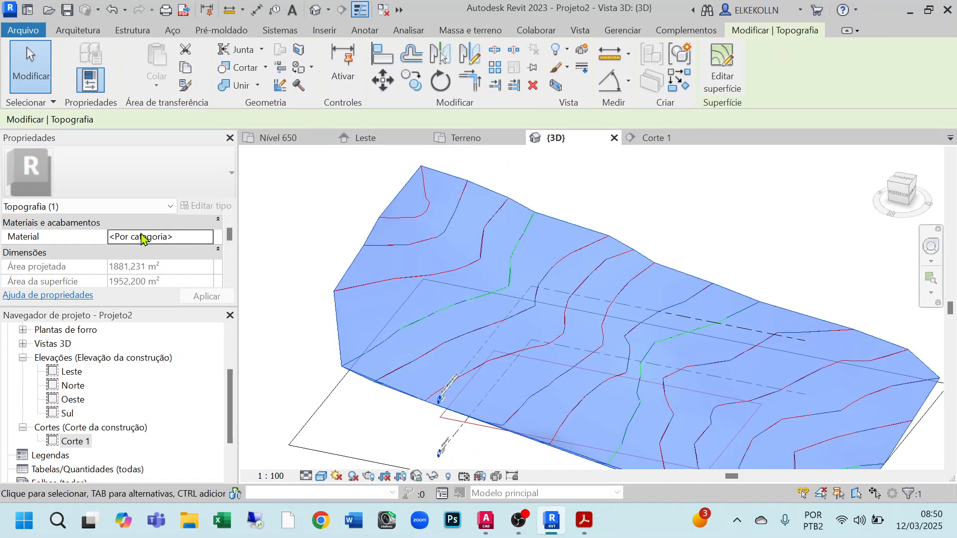
{"action": "scroll", "coordinate": [87, 255], "scroll_direction": "down", "scroll_amount": 3}
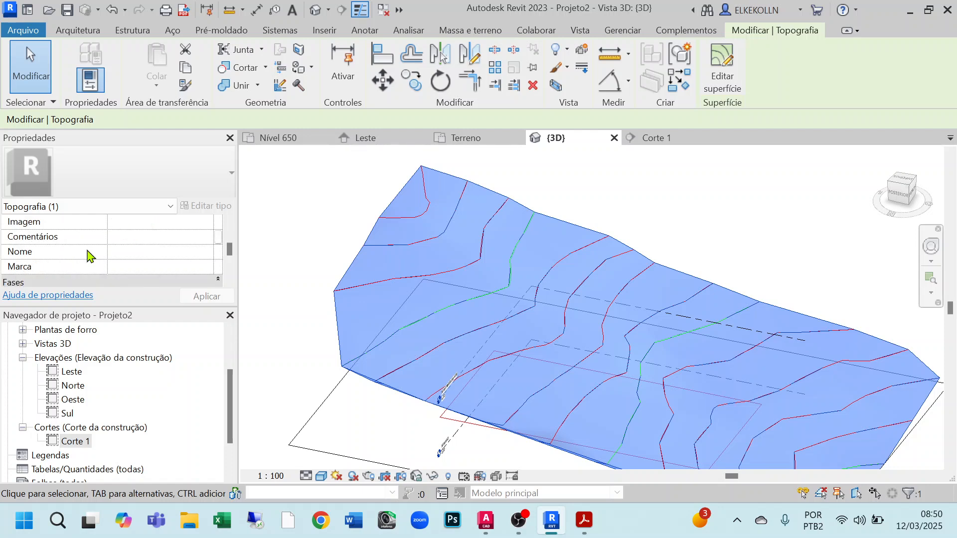
{"action": "scroll", "coordinate": [87, 255], "scroll_direction": "down", "scroll_amount": 2}
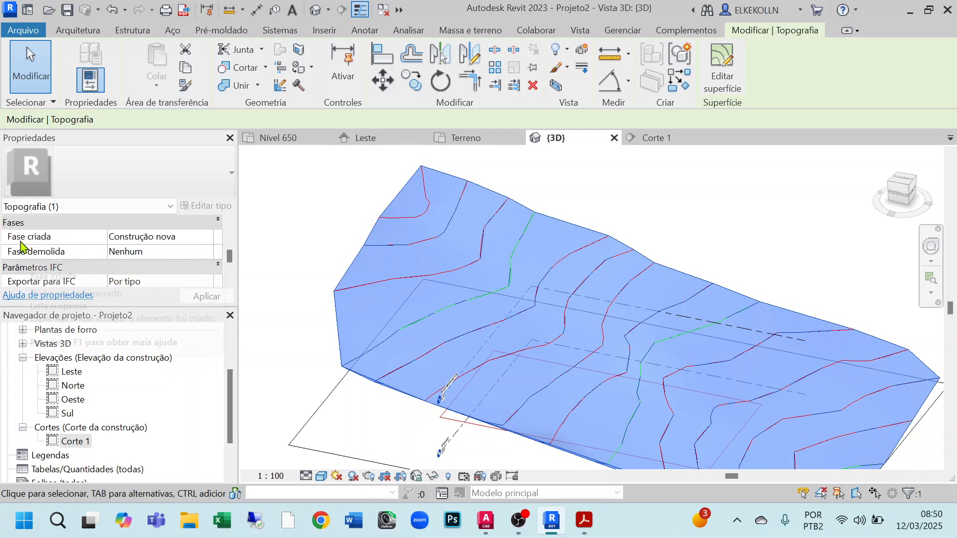
{"action": "left_click", "coordinate": [168, 241]}
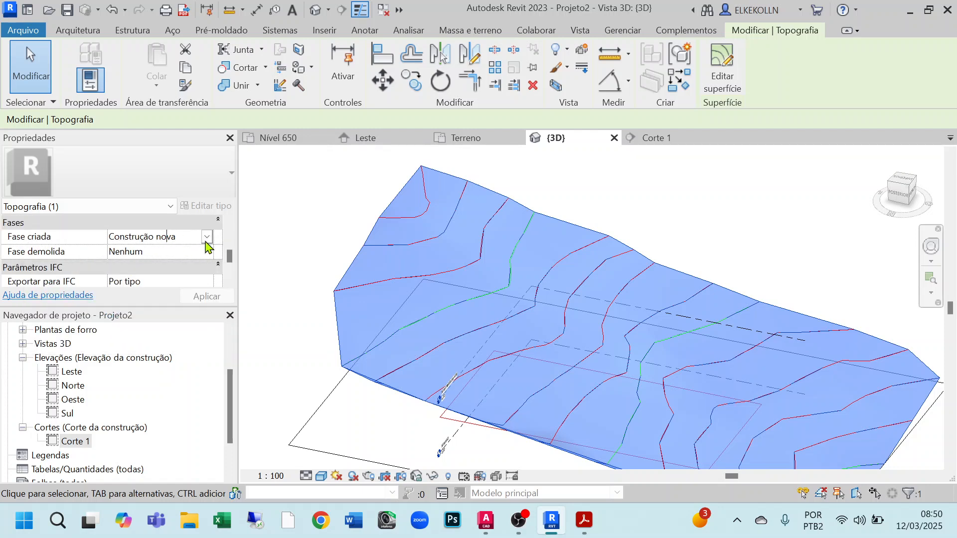
{"action": "left_click", "coordinate": [207, 237]}
{"action": "left_click", "coordinate": [139, 254]}
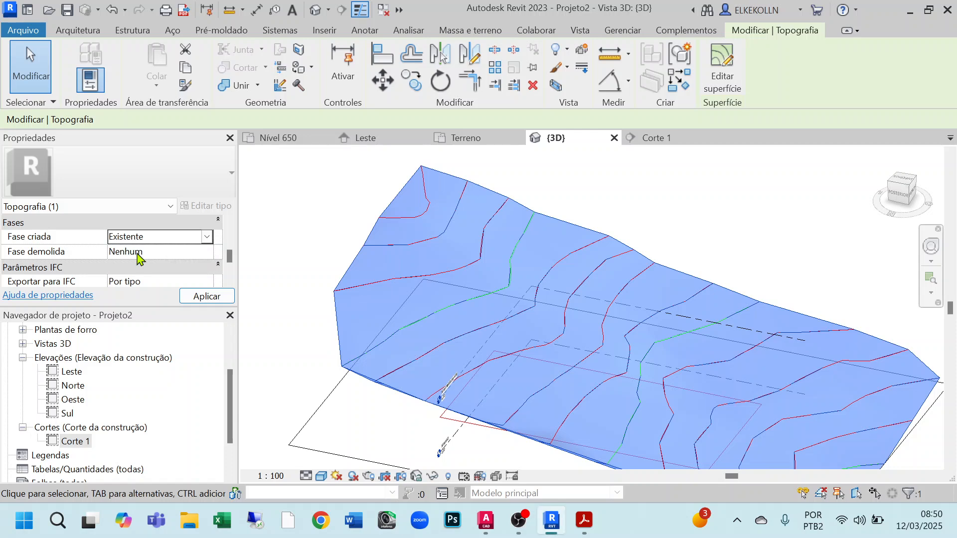
{"action": "left_click", "coordinate": [207, 297]}
{"action": "left_click", "coordinate": [677, 224]}
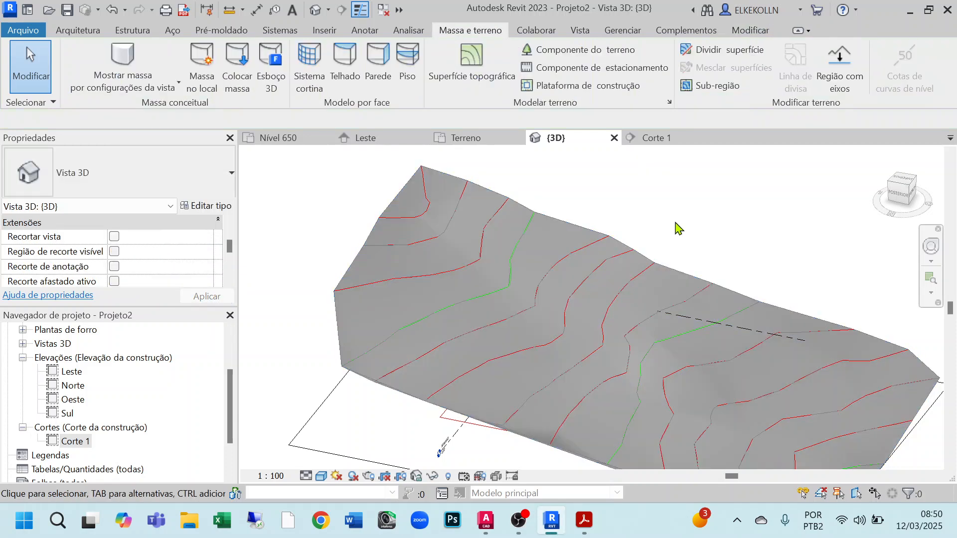
- Try to grade the terrain surface in the 3D view with a graded region based only on its perimeter points
{"action": "scroll", "coordinate": [688, 197], "scroll_direction": "down", "scroll_amount": 2}
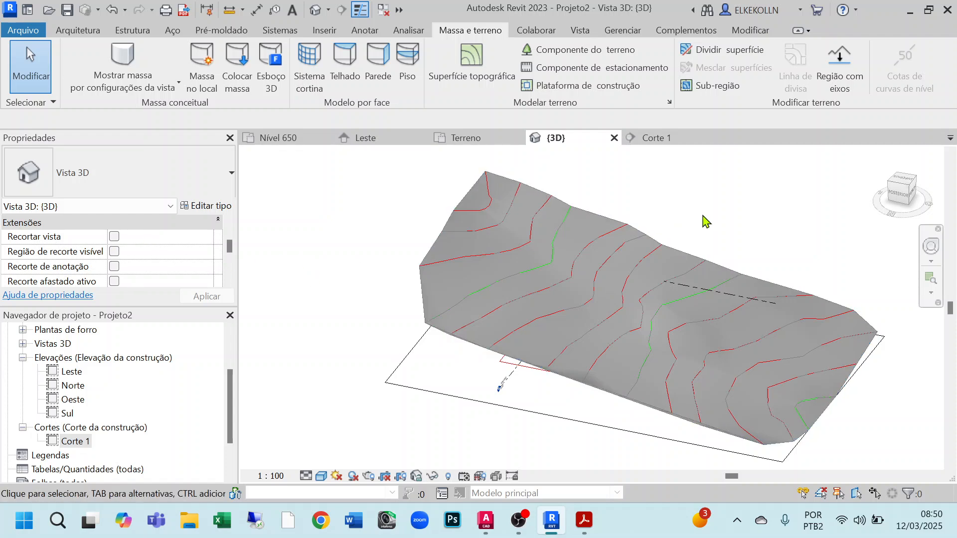
{"action": "middle_click_drag", "start_coordinate": [702, 217], "coordinate": [486, 201], "text": "shift"}
{"action": "middle_click_drag", "start_coordinate": [642, 287], "coordinate": [532, 278]}
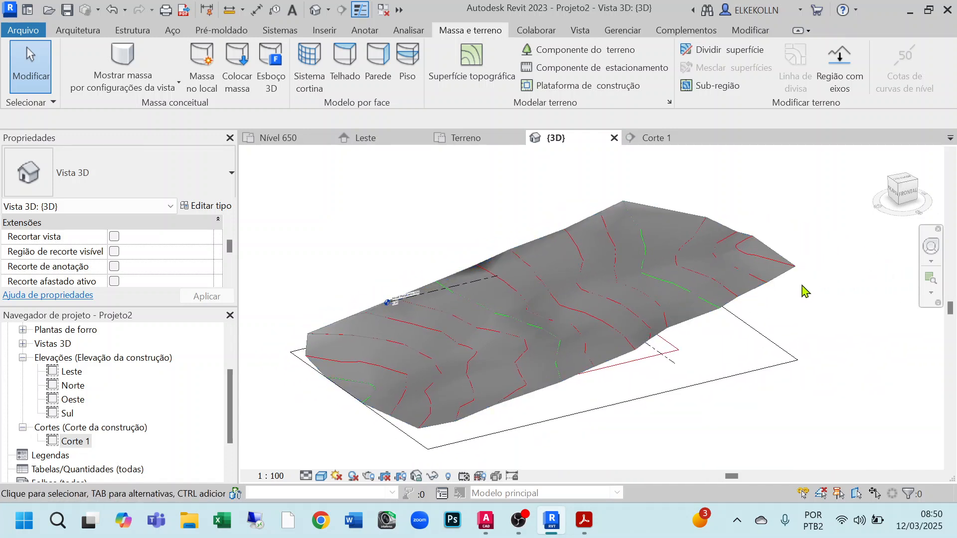
{"action": "left_click", "coordinate": [779, 259]}
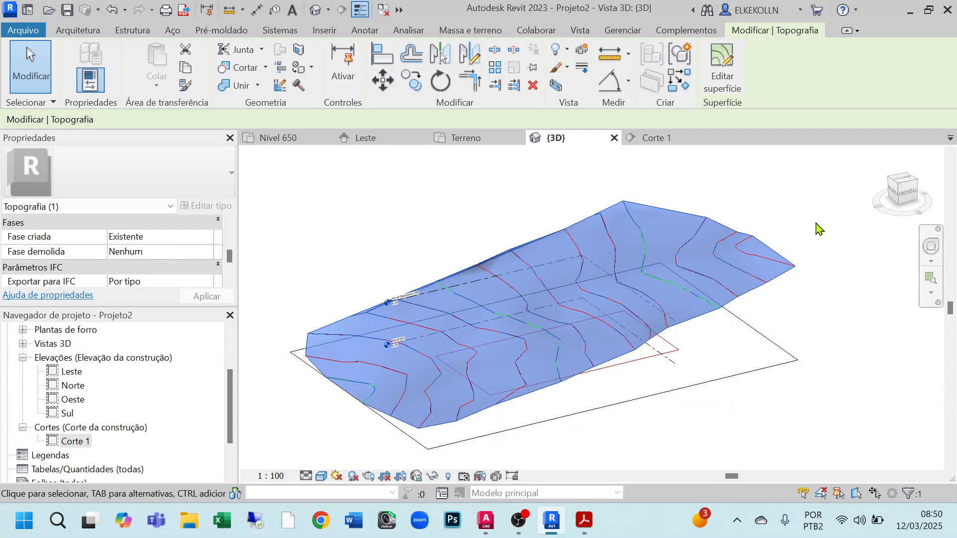
{"action": "left_click", "coordinate": [472, 34]}
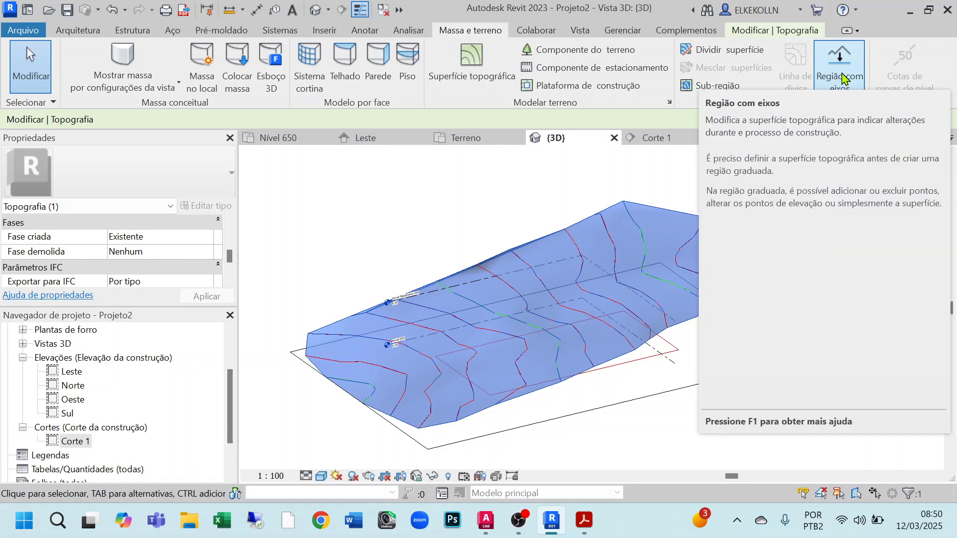
{"action": "left_click", "coordinate": [841, 70]}
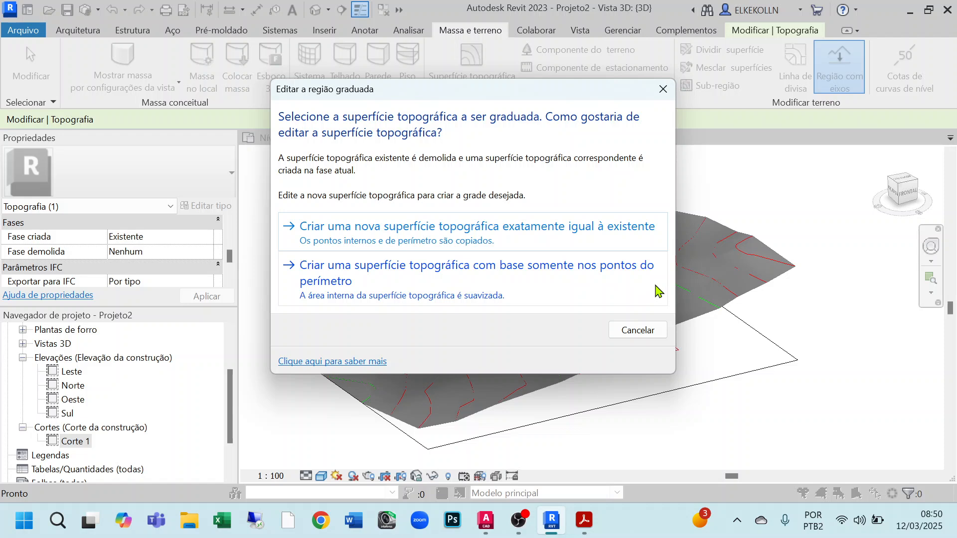
{"action": "left_click", "coordinate": [501, 283]}
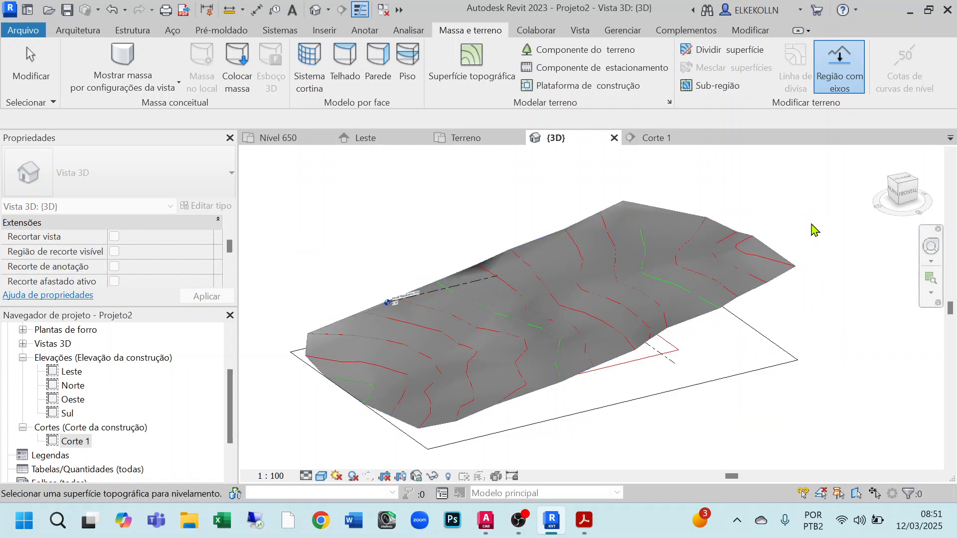
{"action": "scroll", "coordinate": [814, 229], "scroll_direction": "down", "scroll_amount": 2}
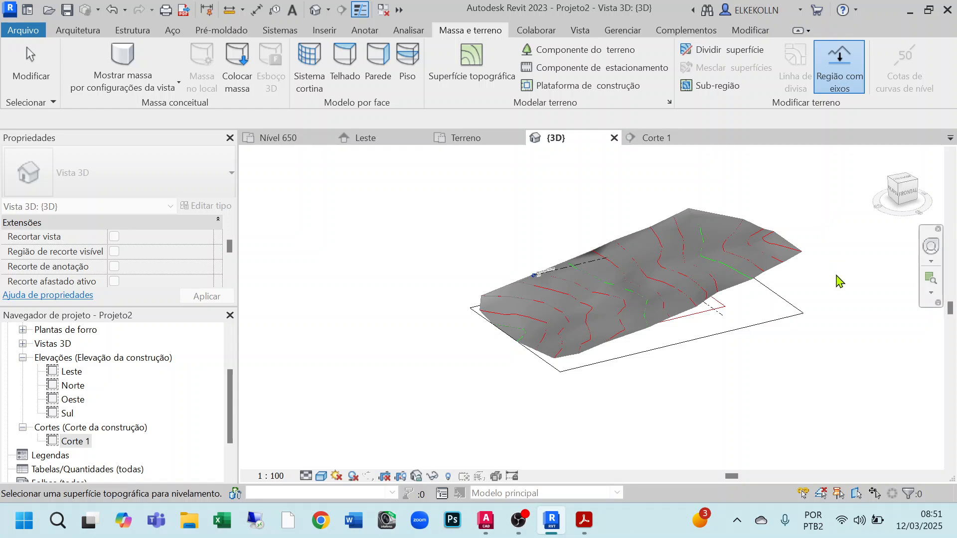
{"action": "middle_click_drag", "start_coordinate": [839, 315], "coordinate": [768, 324]}
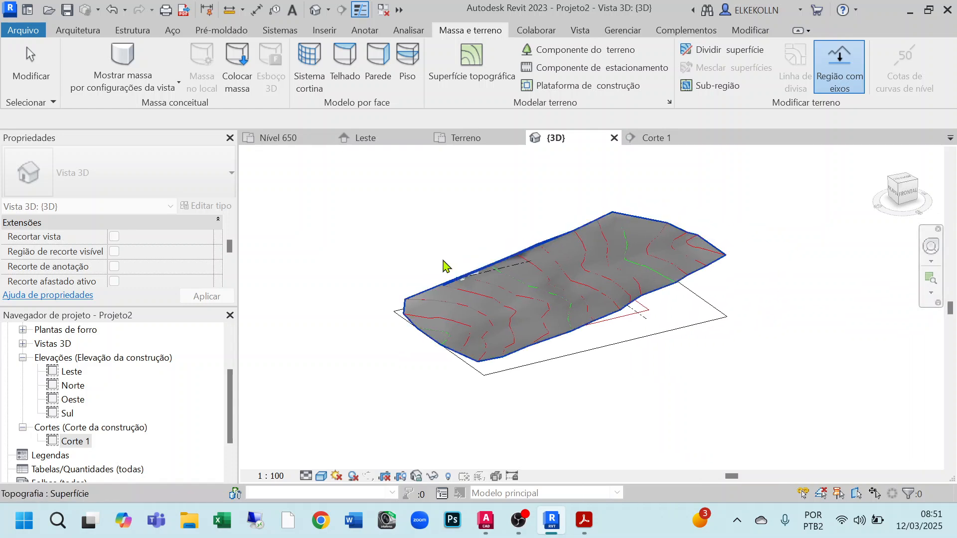
- Set the visual style of the Terreno floor plan to Sombreado
{"action": "left_click", "coordinate": [466, 139]}
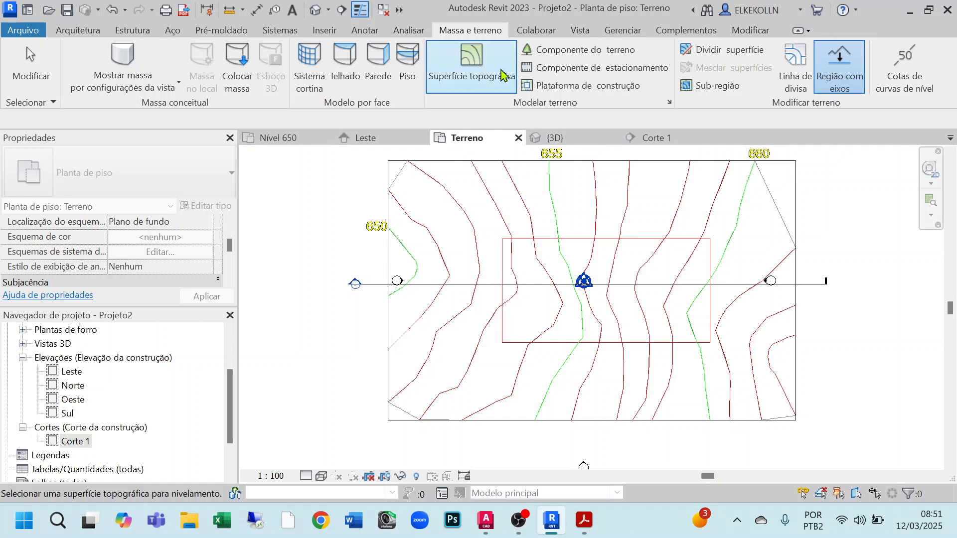
{"action": "left_click", "coordinate": [322, 477]}
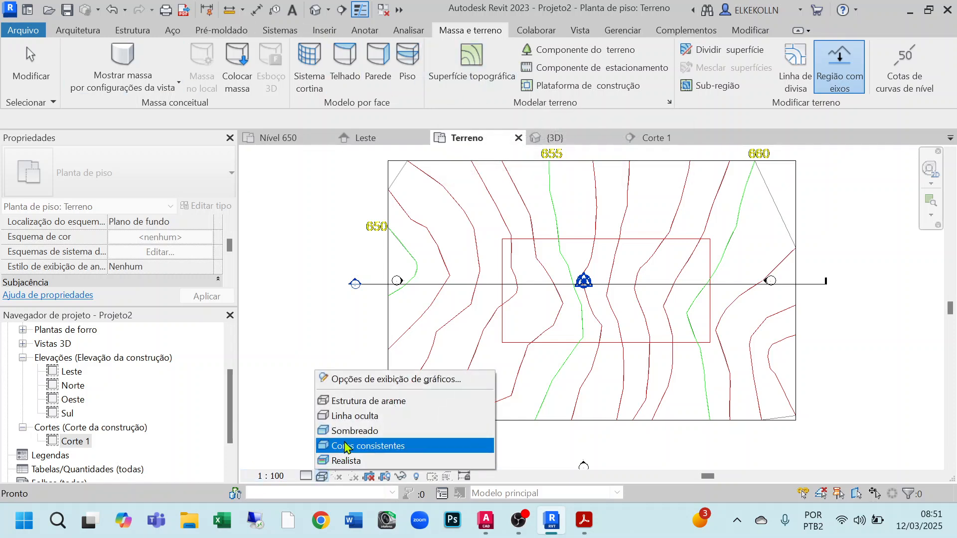
{"action": "left_click", "coordinate": [399, 444]}
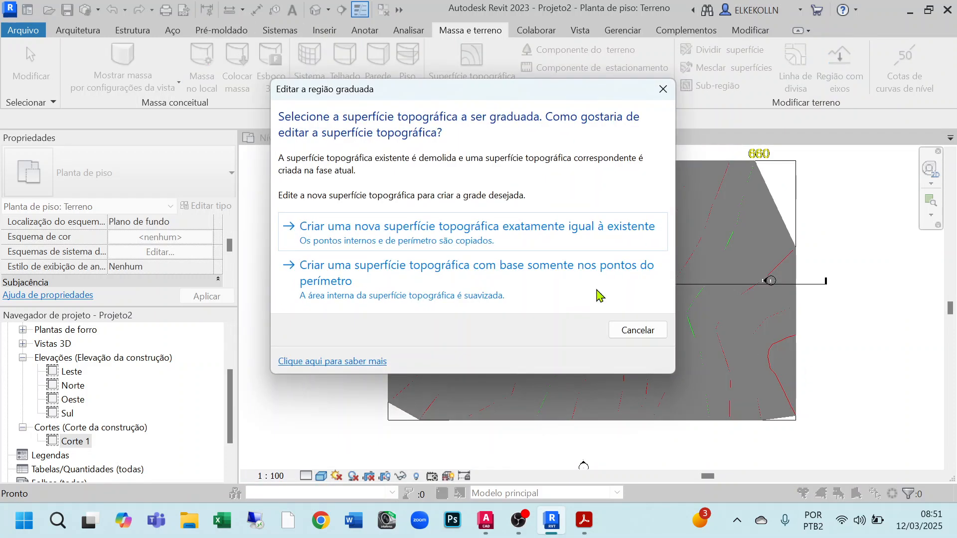
{"action": "left_click", "coordinate": [453, 292]}
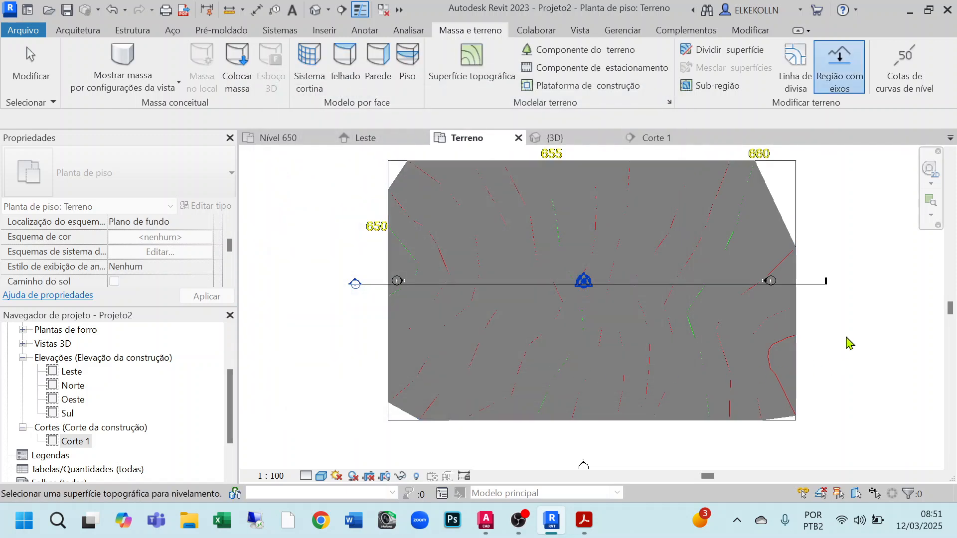
{"action": "middle_click_drag", "start_coordinate": [847, 343], "coordinate": [808, 346]}
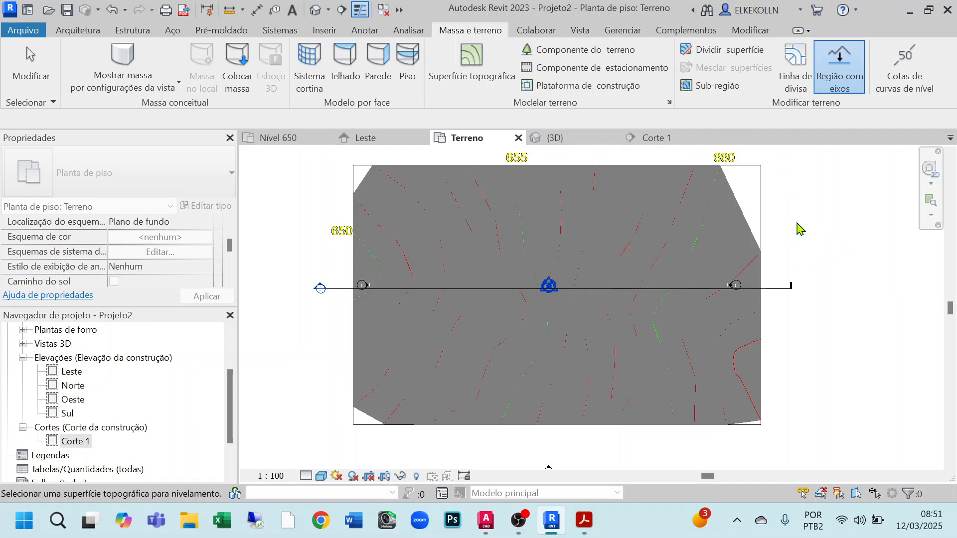
{"action": "left_click", "coordinate": [322, 477]}
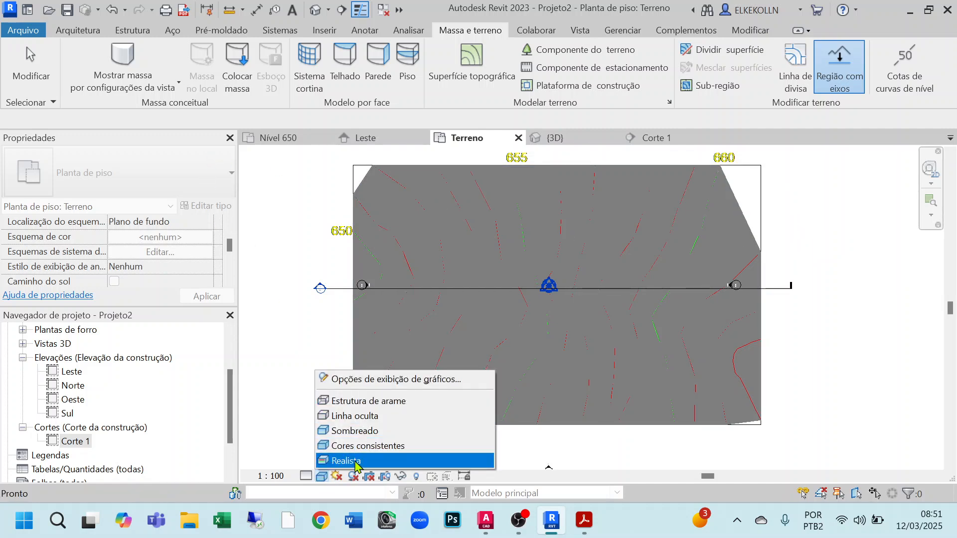
{"action": "left_click", "coordinate": [355, 430]}
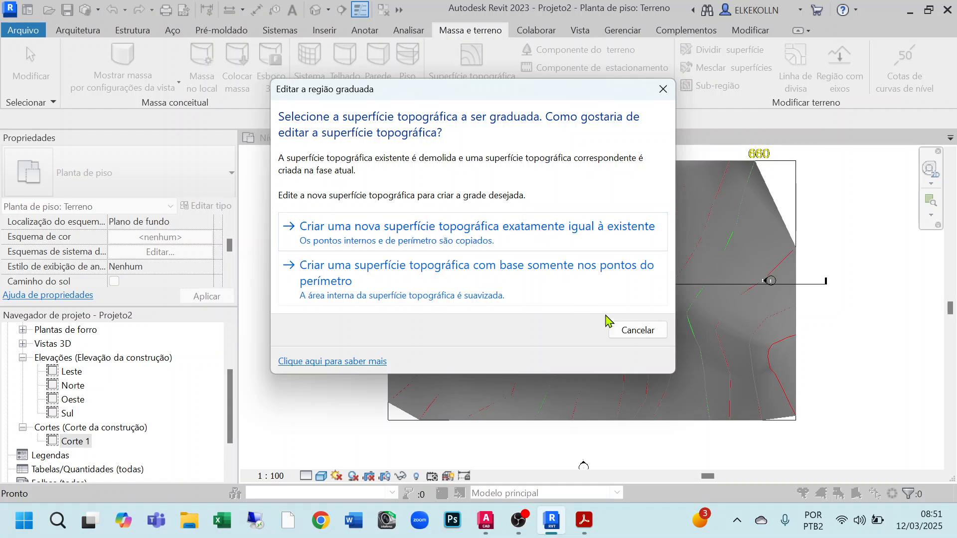
{"action": "left_click", "coordinate": [437, 282]}
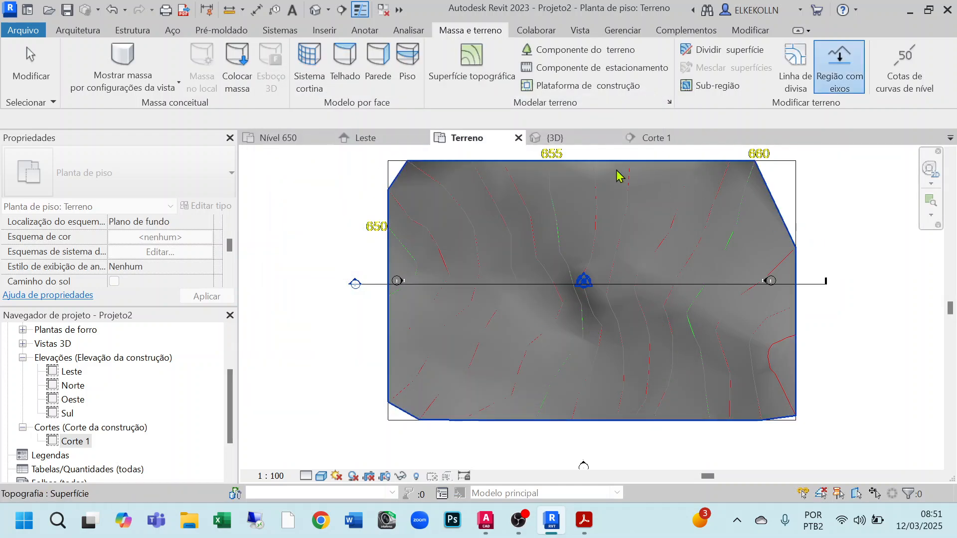
{"action": "left_click", "coordinate": [562, 169]}
{"action": "left_click", "coordinate": [696, 328]}
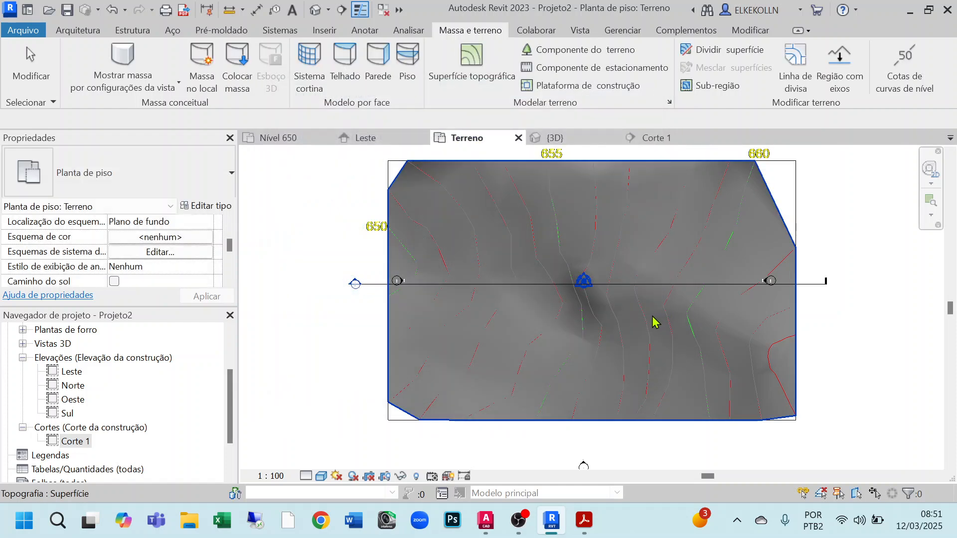
{"action": "scroll", "coordinate": [793, 319], "scroll_direction": "down", "scroll_amount": 3}
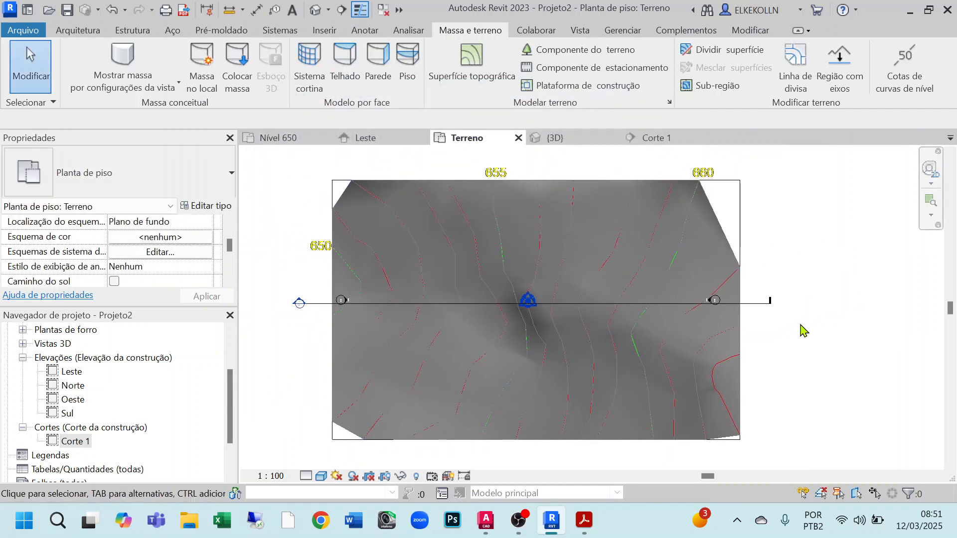
{"action": "left_click", "coordinate": [553, 138]}
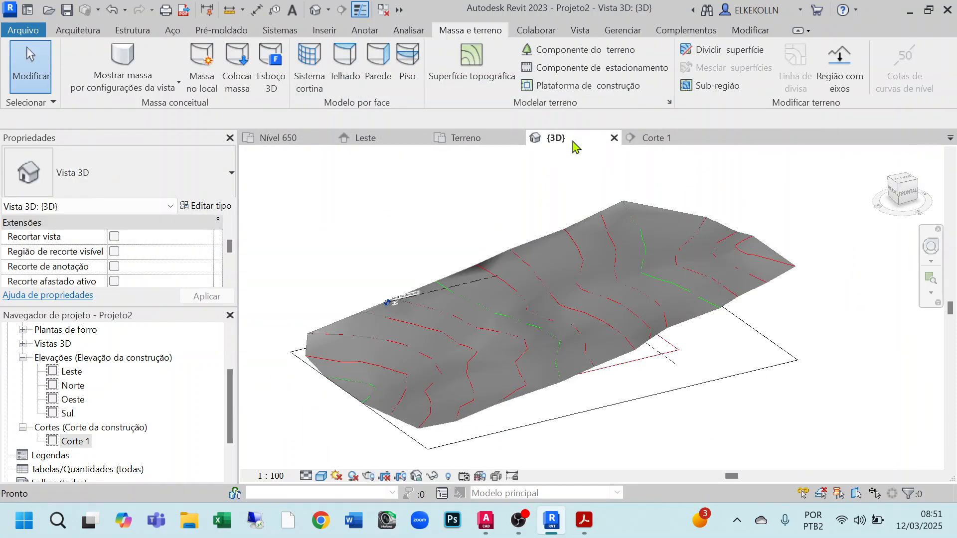
{"action": "left_click", "coordinate": [490, 136]}
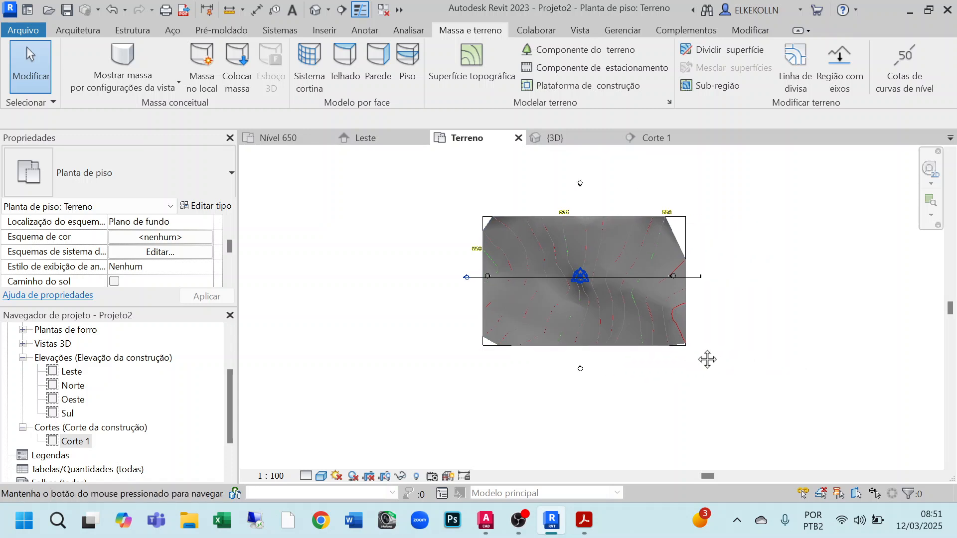
{"action": "scroll", "coordinate": [588, 227], "scroll_direction": "up", "scroll_amount": 4}
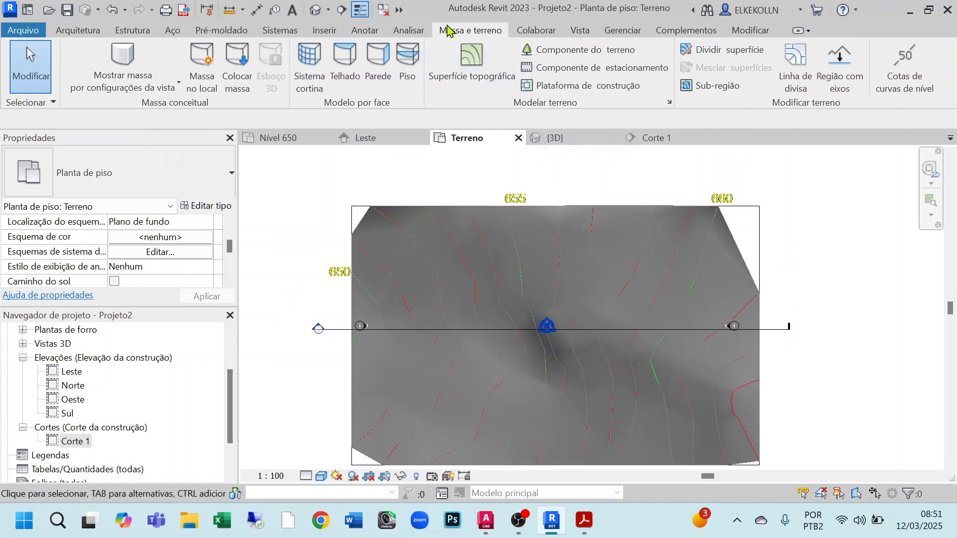
- Create a graded region of the terrain in the Terreno plan using only perimeter points, and finish the surface edit
{"action": "left_click", "coordinate": [840, 80]}
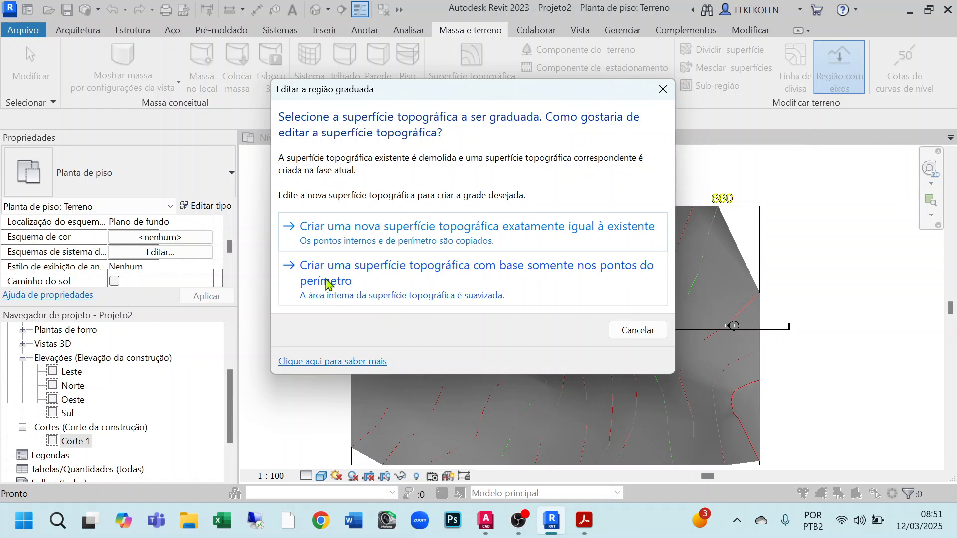
{"action": "left_click", "coordinate": [463, 288]}
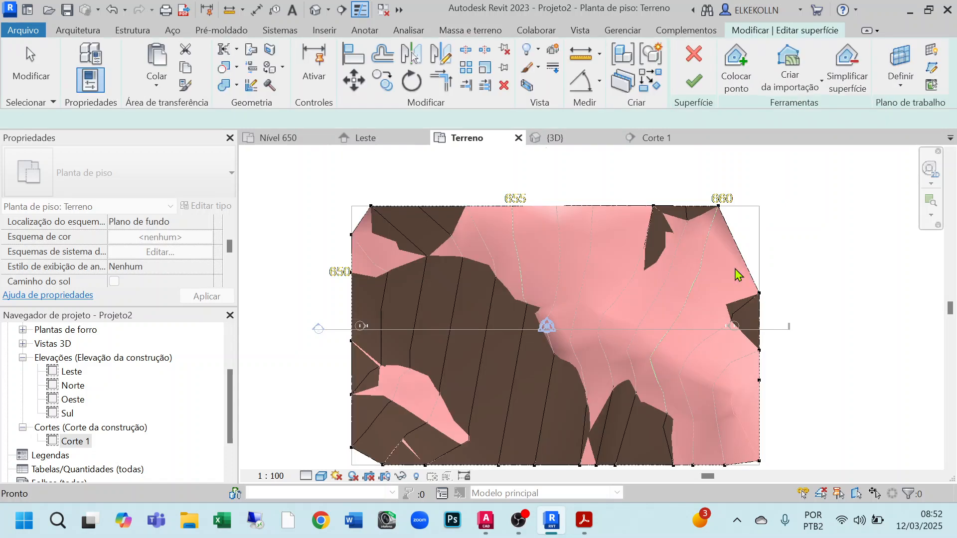
{"action": "left_click", "coordinate": [736, 262]}
{"action": "scroll", "coordinate": [787, 288], "scroll_direction": "down", "scroll_amount": 1}
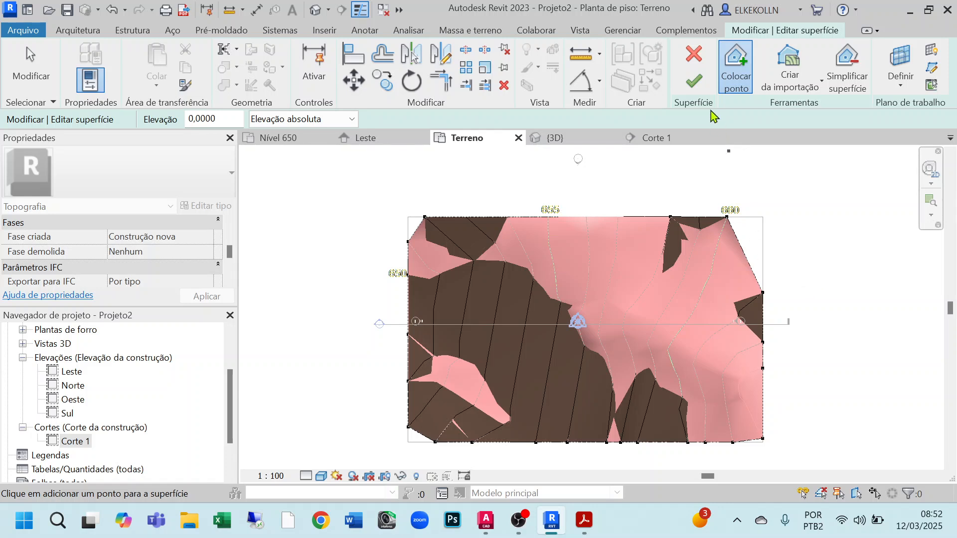
{"action": "left_click", "coordinate": [694, 83]}
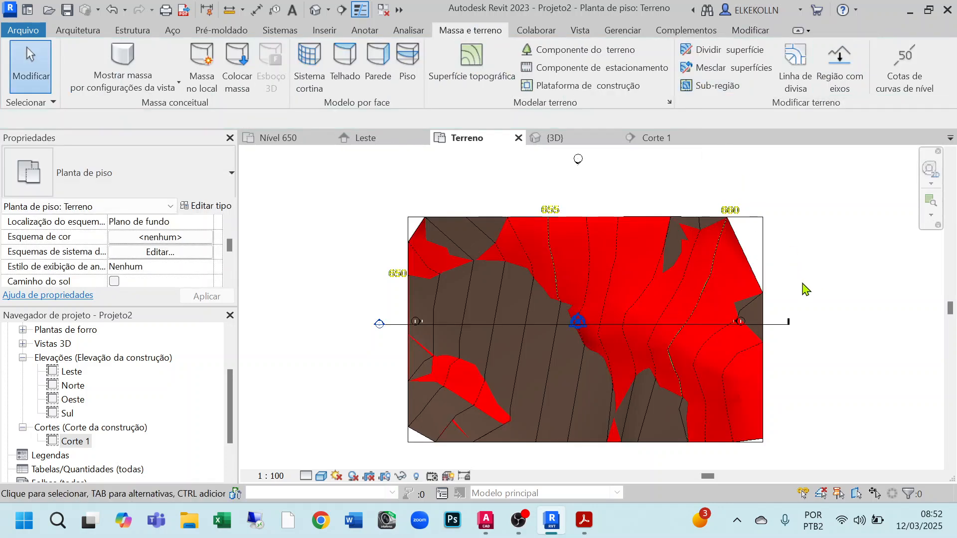
- Examine where the graded surface and the existing terrain overlap in the Terreno plan and the 3D view
{"action": "scroll", "coordinate": [804, 288], "scroll_direction": "down", "scroll_amount": 1}
{"action": "middle_click_drag", "start_coordinate": [823, 339], "coordinate": [816, 309]}
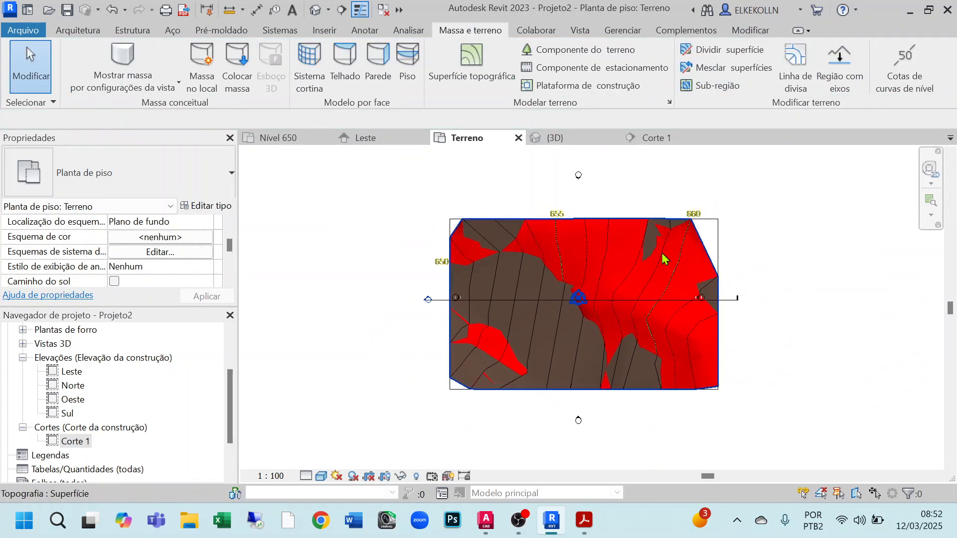
{"action": "left_click", "coordinate": [555, 137]}
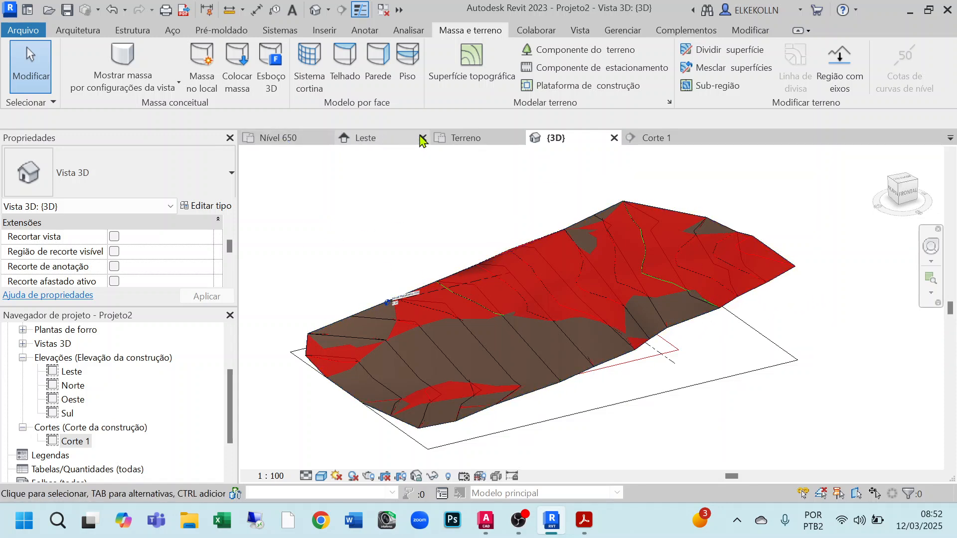
{"action": "left_click", "coordinate": [480, 139]}
{"action": "scroll", "coordinate": [729, 275], "scroll_direction": "up", "scroll_amount": 3}
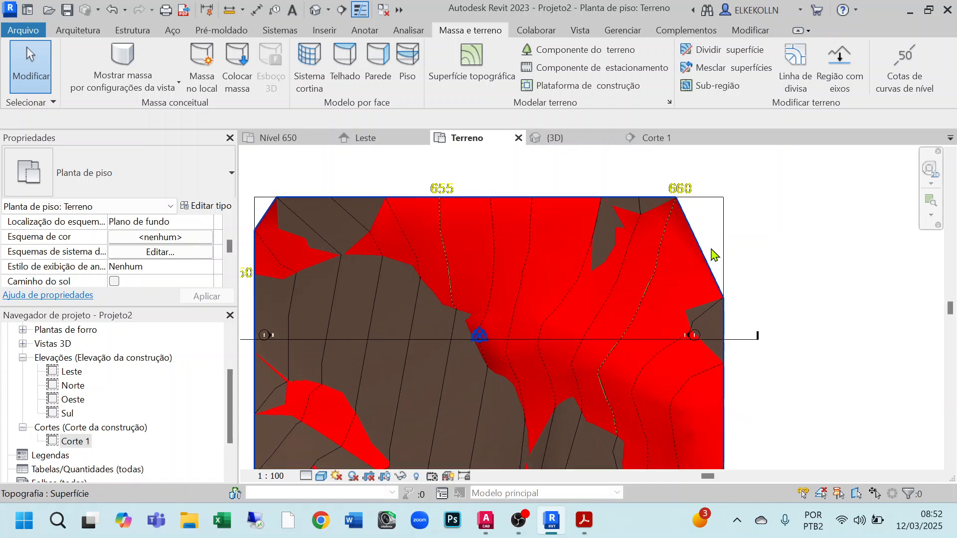
{"action": "middle_click_drag", "start_coordinate": [710, 272], "coordinate": [806, 239]}
{"action": "scroll", "coordinate": [839, 289], "scroll_direction": "down", "scroll_amount": 1}
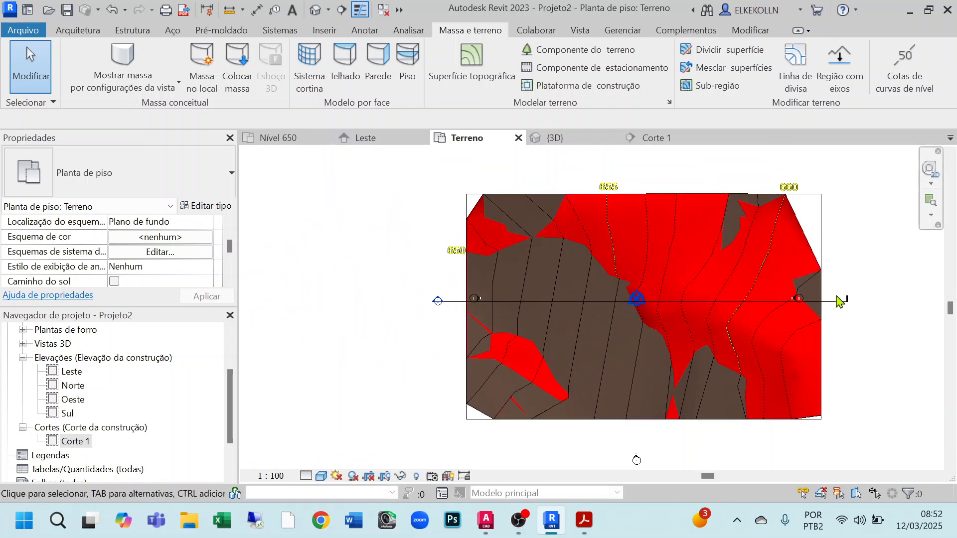
{"action": "middle_click_drag", "start_coordinate": [864, 371], "coordinate": [784, 363]}
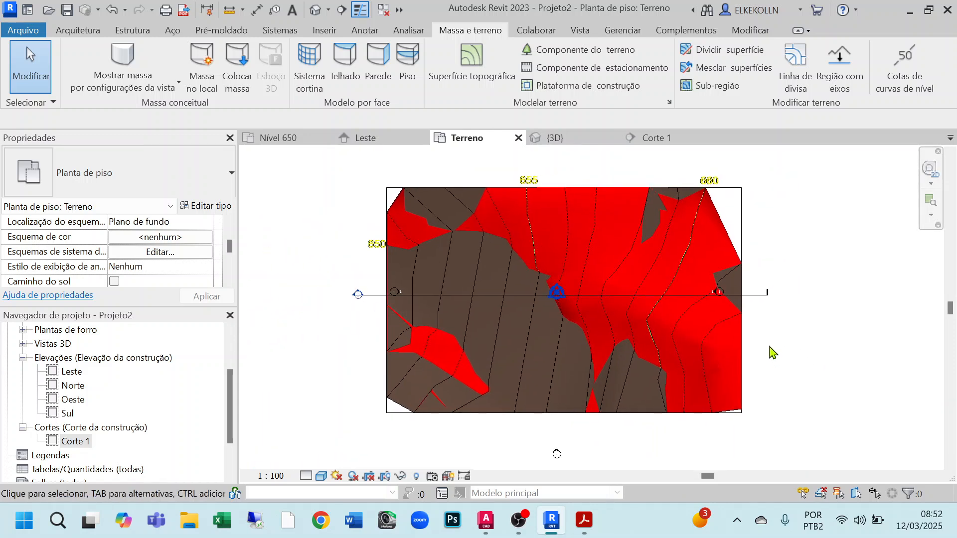
{"action": "middle_click_drag", "start_coordinate": [782, 355], "coordinate": [739, 359]}
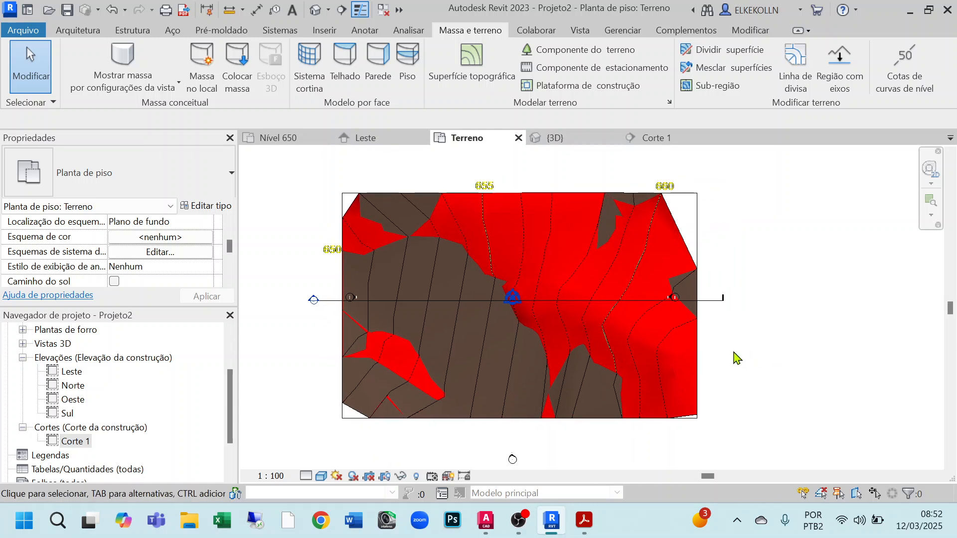
{"action": "middle_click_drag", "start_coordinate": [733, 358], "coordinate": [771, 360]}
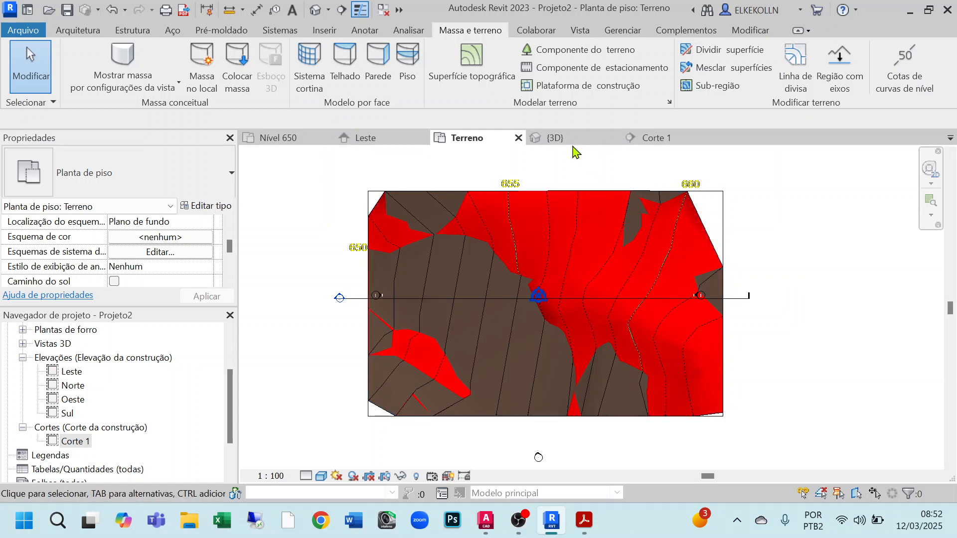
- Select the graded terrain surface in the 3D view and check its created phase (Fase criada)
{"action": "key", "text": "ctrl+Tab"}
{"action": "scroll", "coordinate": [786, 272], "scroll_direction": "up", "scroll_amount": 2}
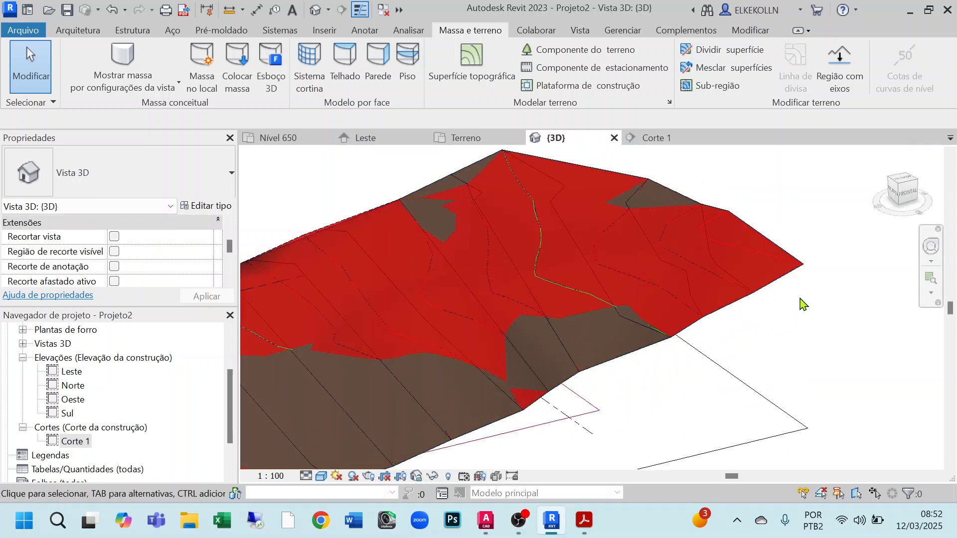
{"action": "left_click", "coordinate": [737, 304]}
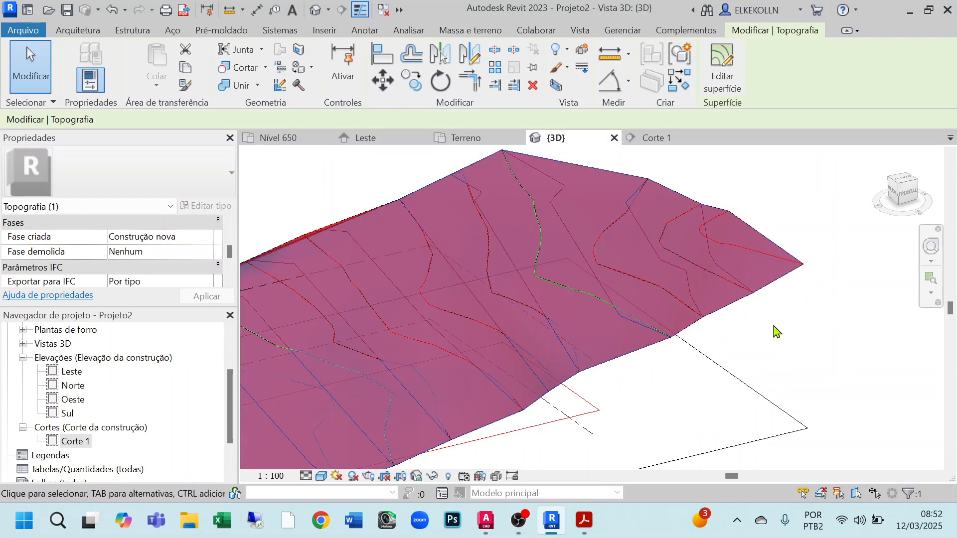
{"action": "middle_click_drag", "start_coordinate": [777, 331], "coordinate": [864, 313]}
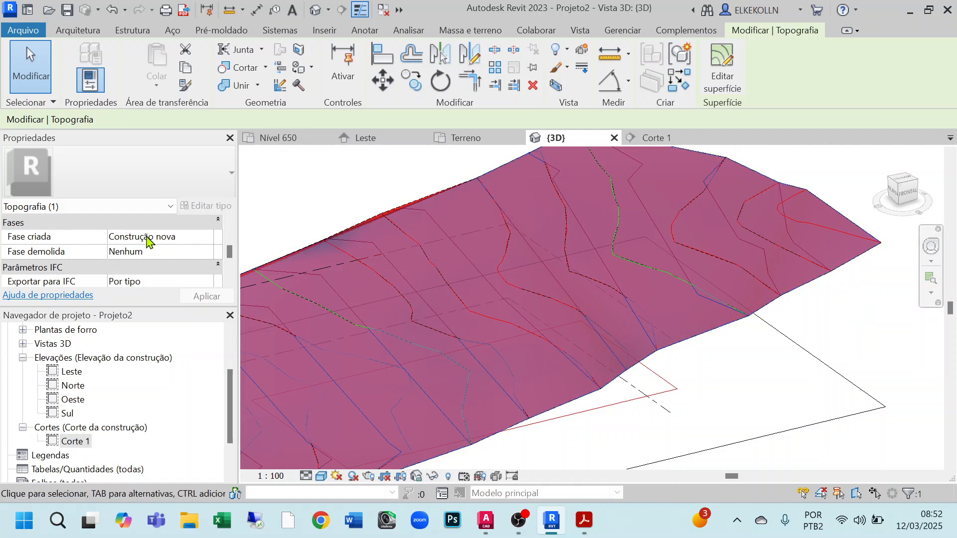
- Compare the created and demolished phases (Fase criada, Fase demolida) of the two terrain surfaces in the 3D view
{"action": "scroll", "coordinate": [146, 242], "scroll_direction": "down", "scroll_amount": 3}
{"action": "scroll", "coordinate": [145, 259], "scroll_direction": "up", "scroll_amount": 6}
{"action": "scroll", "coordinate": [145, 258], "scroll_direction": "down", "scroll_amount": 3}
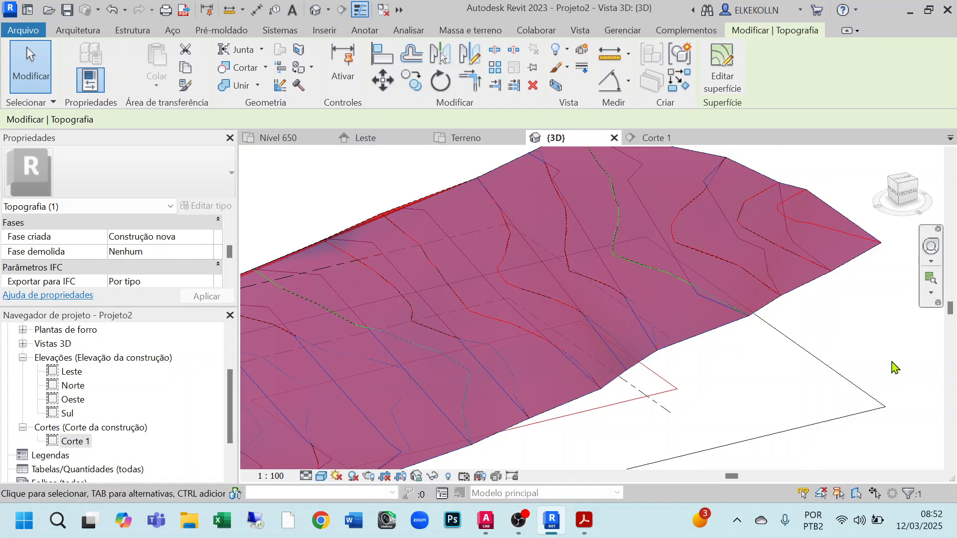
{"action": "left_click", "coordinate": [899, 345]}
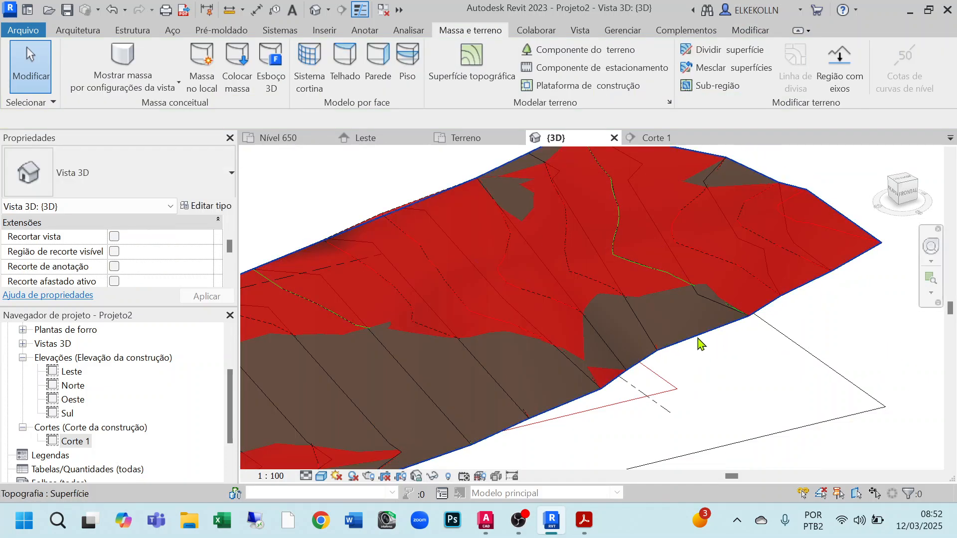
{"action": "left_click", "coordinate": [765, 310]}
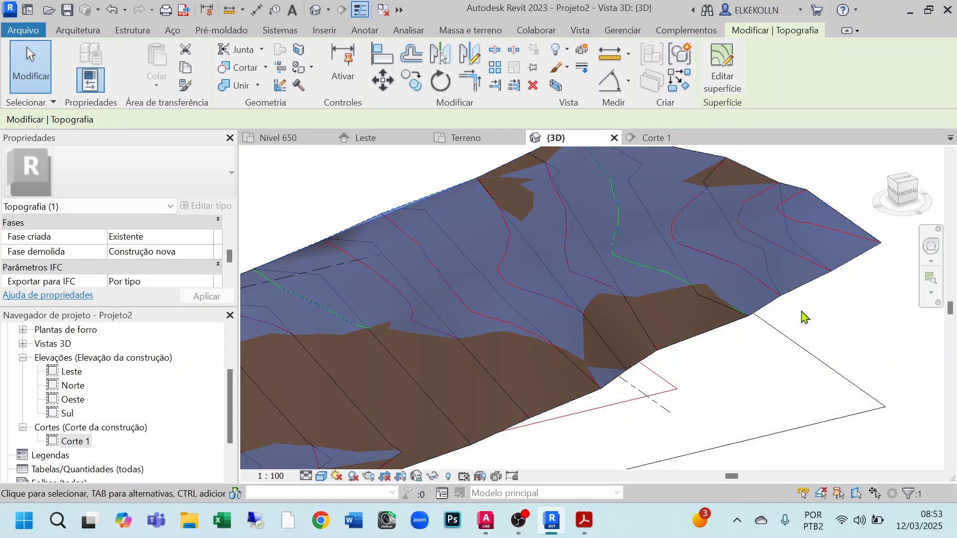
{"action": "left_click", "coordinate": [840, 318]}
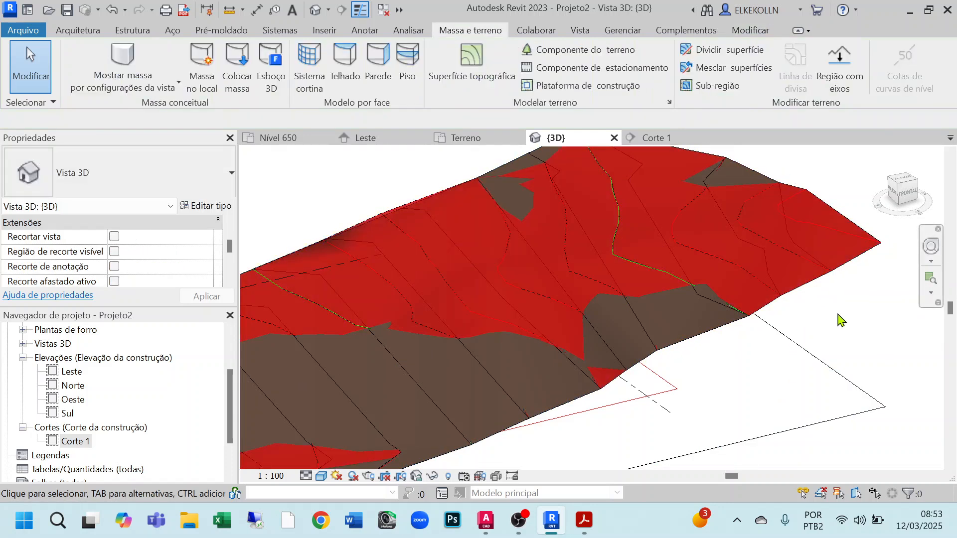
{"action": "left_click", "coordinate": [807, 294]}
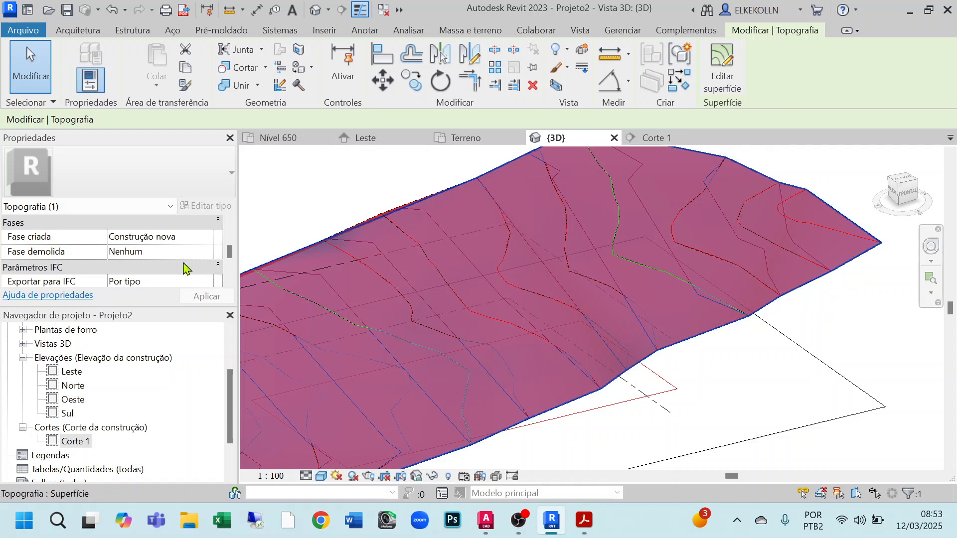
{"action": "left_click", "coordinate": [858, 325]}
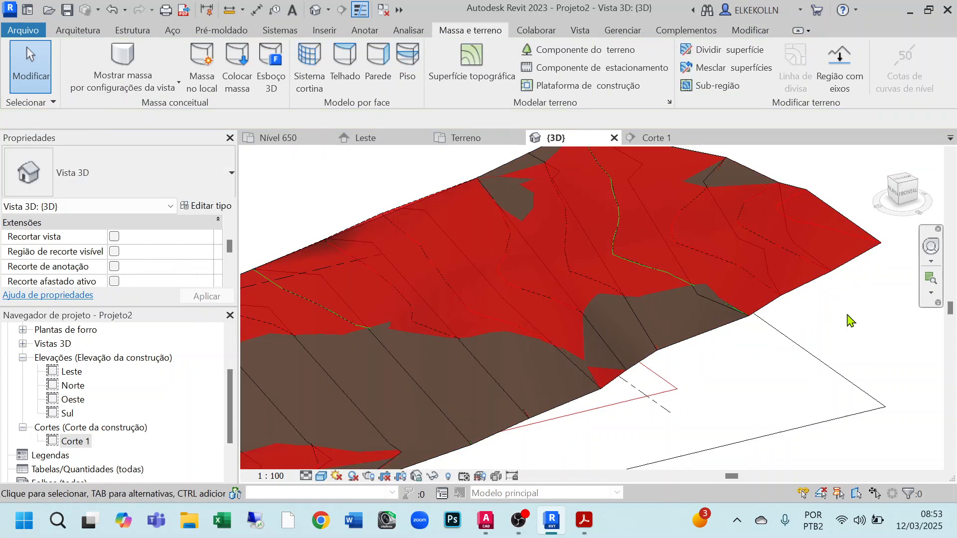
- Select the terrain surface created in the Existente phase and hide that element in the Terreno plan
{"action": "left_click", "coordinate": [807, 293]}
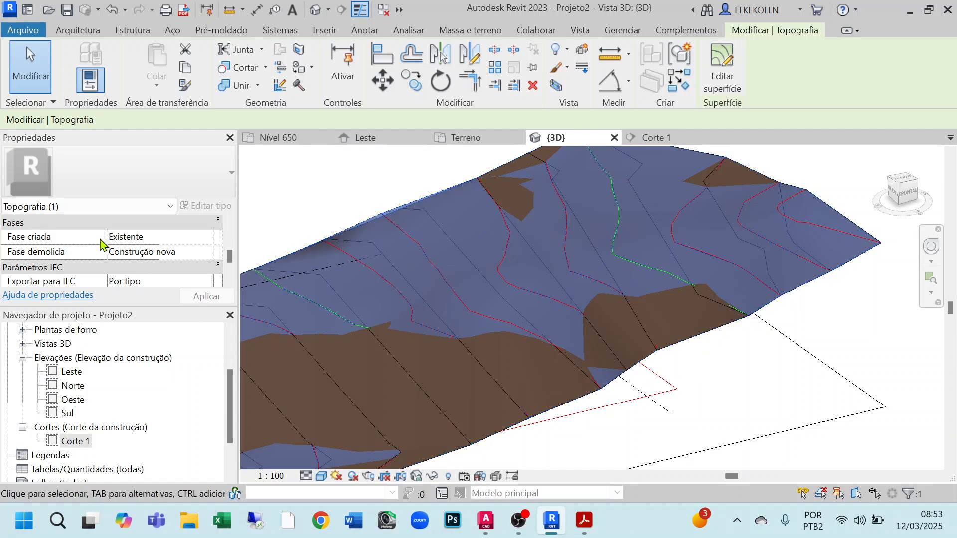
{"action": "scroll", "coordinate": [512, 224], "scroll_direction": "down", "scroll_amount": 2}
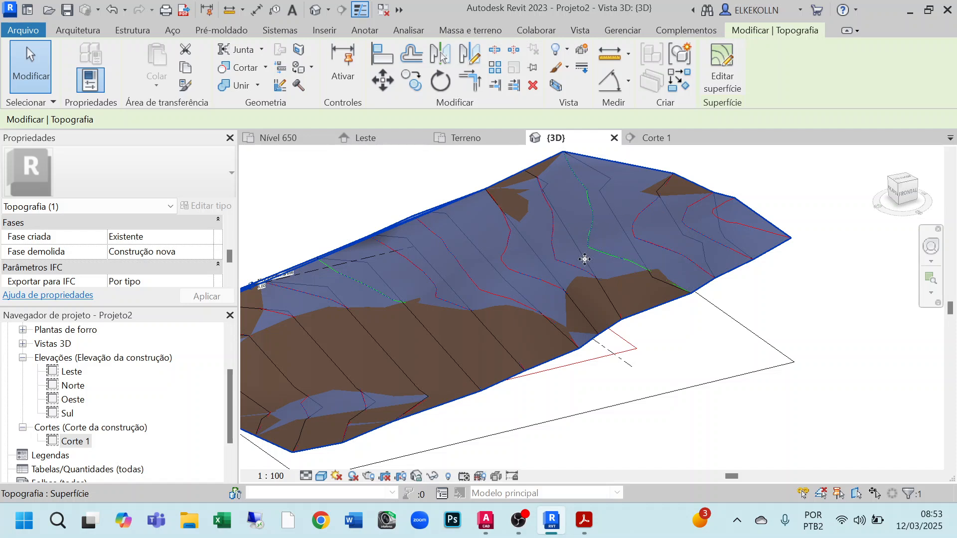
{"action": "left_click", "coordinate": [464, 144]}
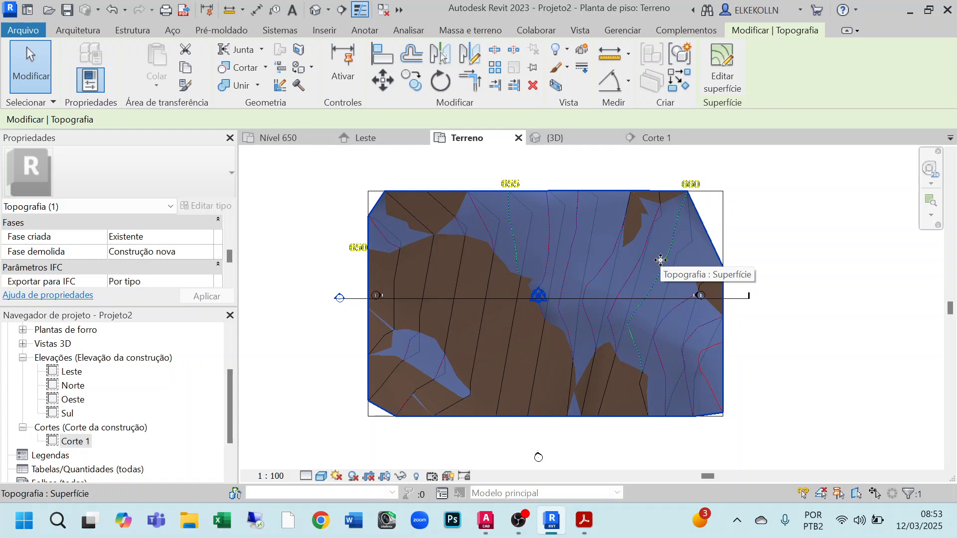
{"action": "left_click", "coordinate": [567, 51]}
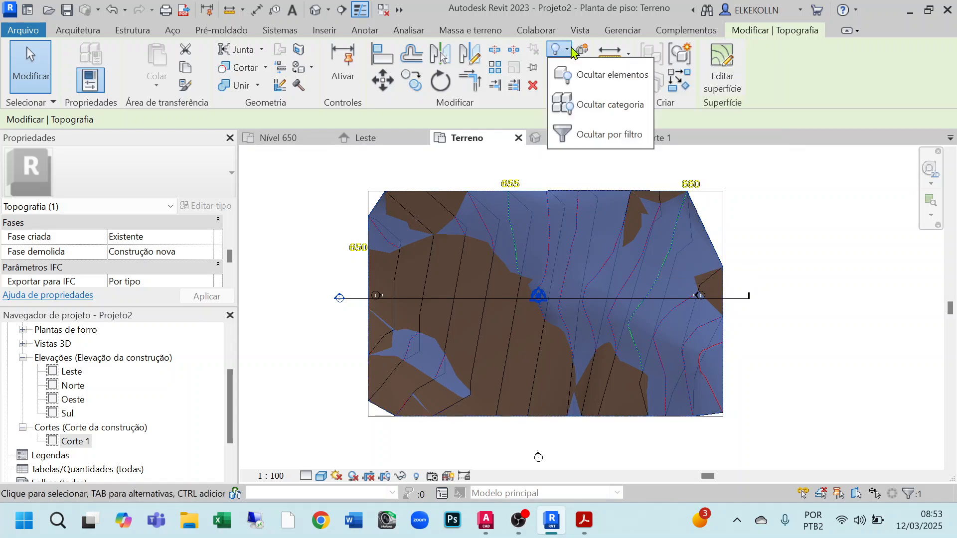
{"action": "left_click", "coordinate": [586, 72]}
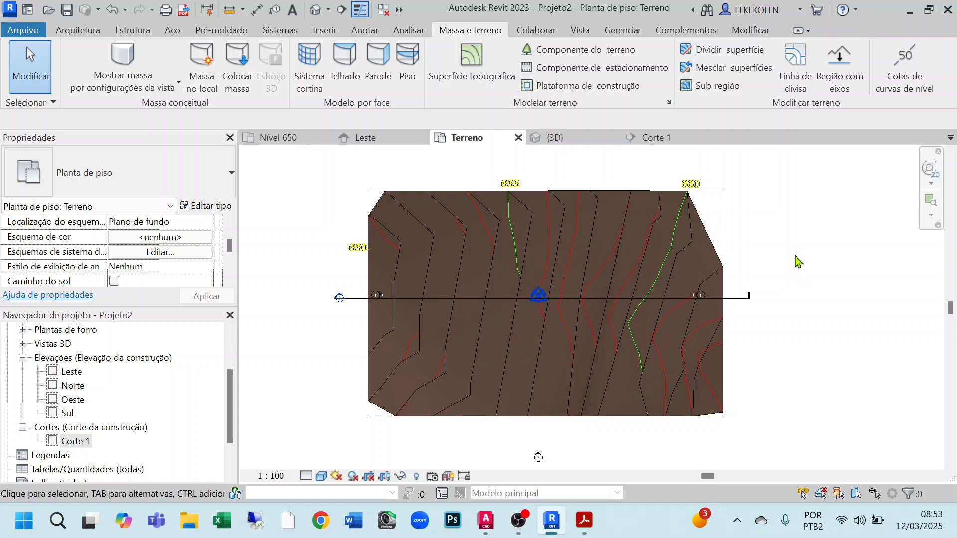
- Check the surface display in the 3D view, Corte 1 section, Leste elevation and Terreno plan
{"action": "left_click", "coordinate": [576, 143]}
{"action": "left_click", "coordinate": [654, 138]}
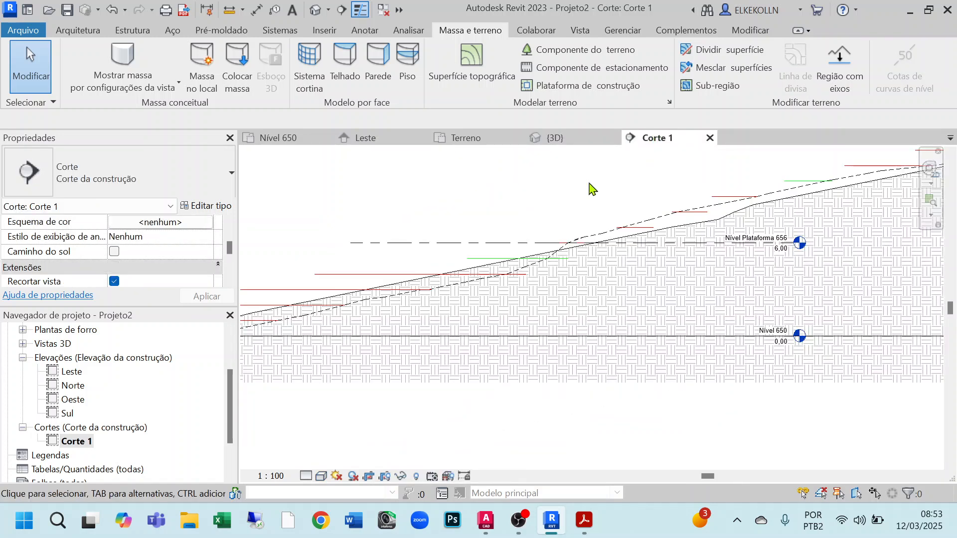
{"action": "left_click", "coordinate": [387, 140]}
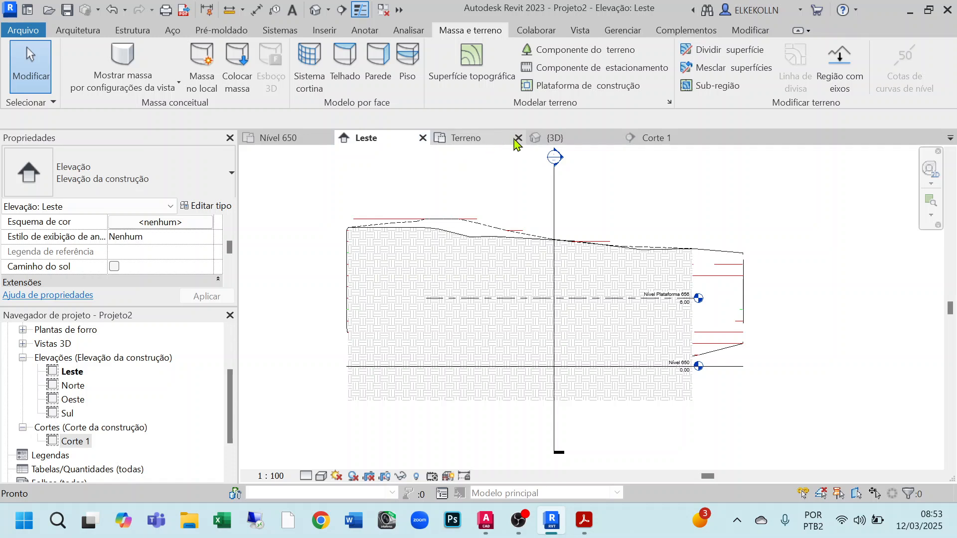
{"action": "left_click", "coordinate": [487, 141]}
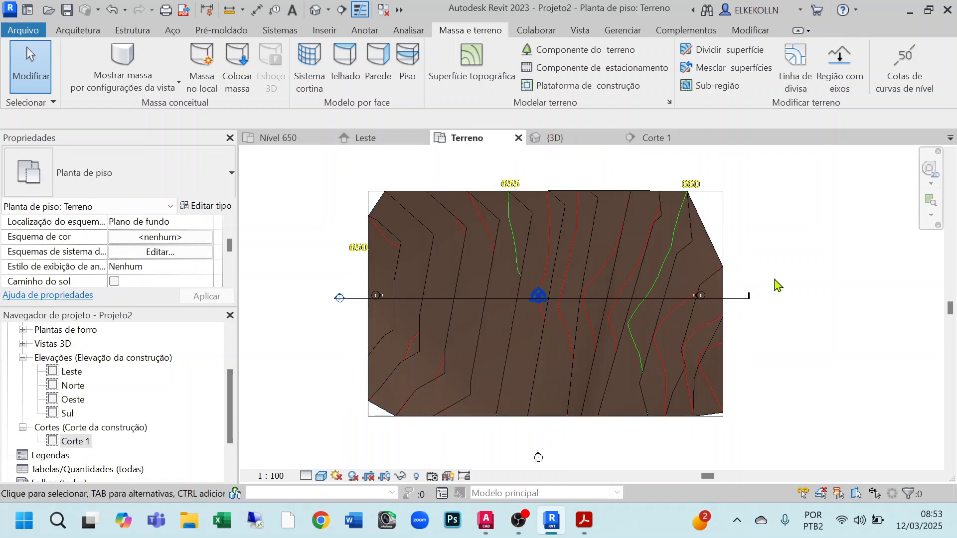
{"action": "scroll", "coordinate": [795, 303], "scroll_direction": "down", "scroll_amount": 1}
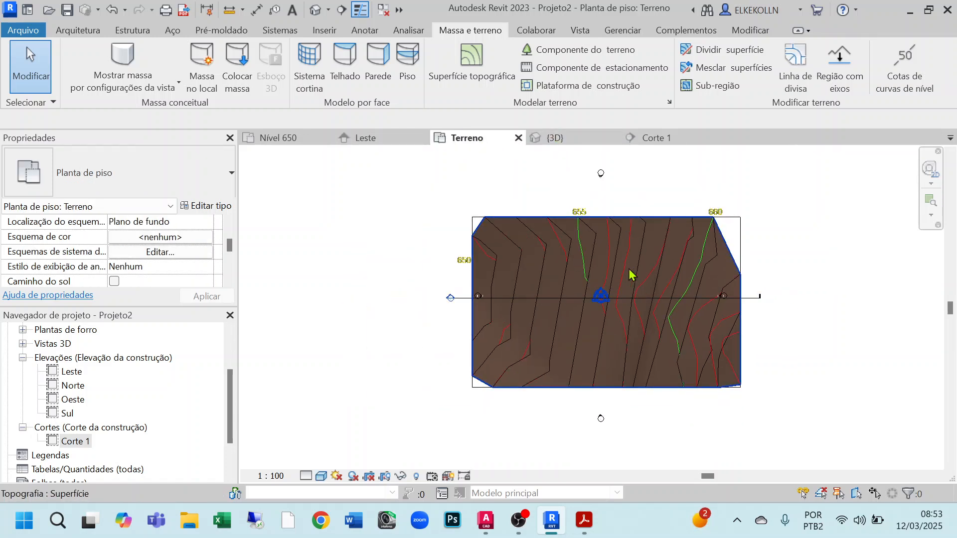
{"action": "middle_click_drag", "start_coordinate": [786, 342], "coordinate": [721, 337]}
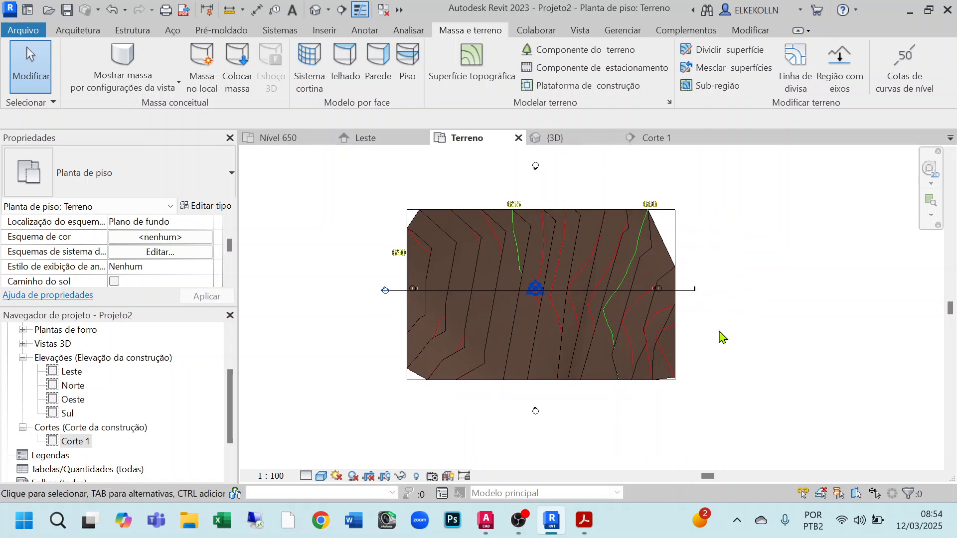
{"action": "scroll", "coordinate": [694, 249], "scroll_direction": "up", "scroll_amount": 1}
{"action": "middle_click_drag", "start_coordinate": [683, 296], "coordinate": [742, 285]}
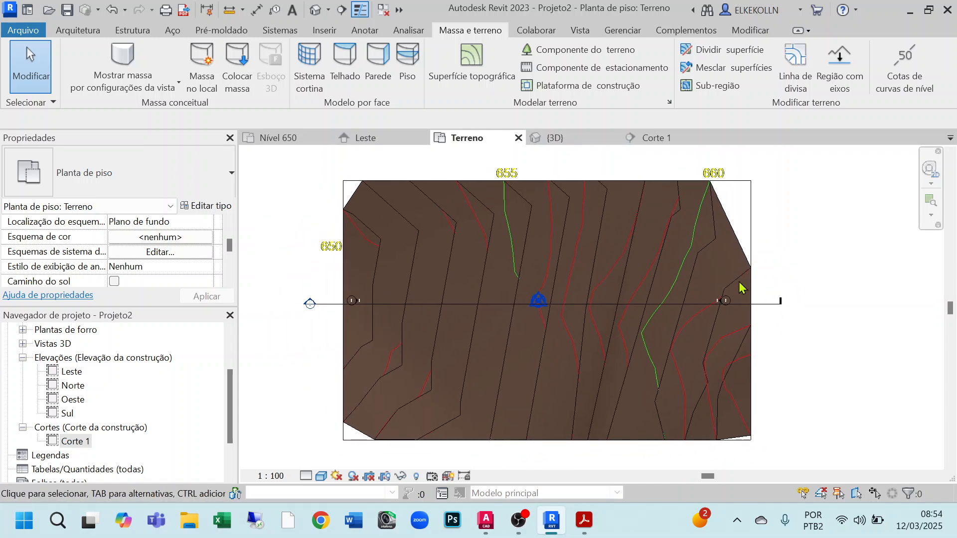
- Inspect the perimeter points of the Construção nova surface in surface editing in the Terreno plan, and finish the edit
{"action": "left_click", "coordinate": [714, 210]}
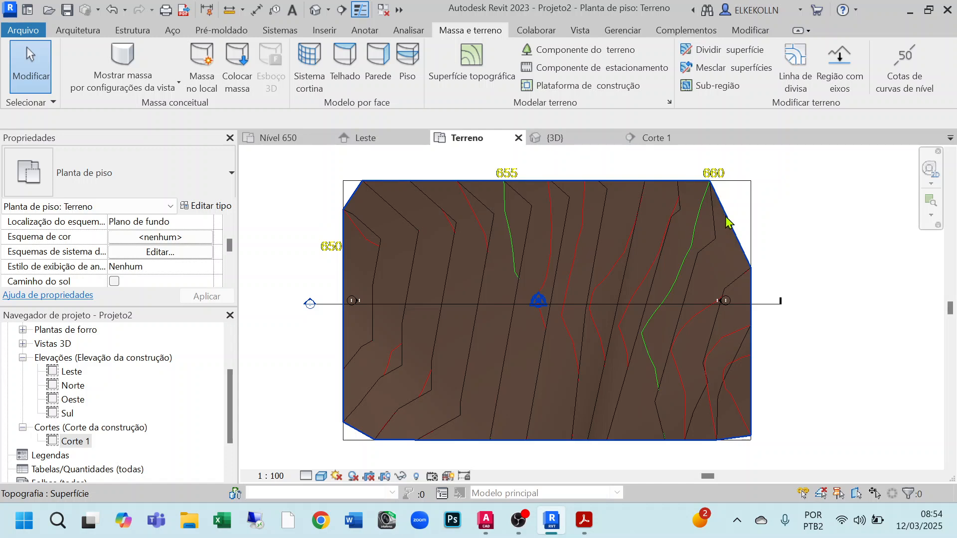
{"action": "left_click", "coordinate": [728, 222]}
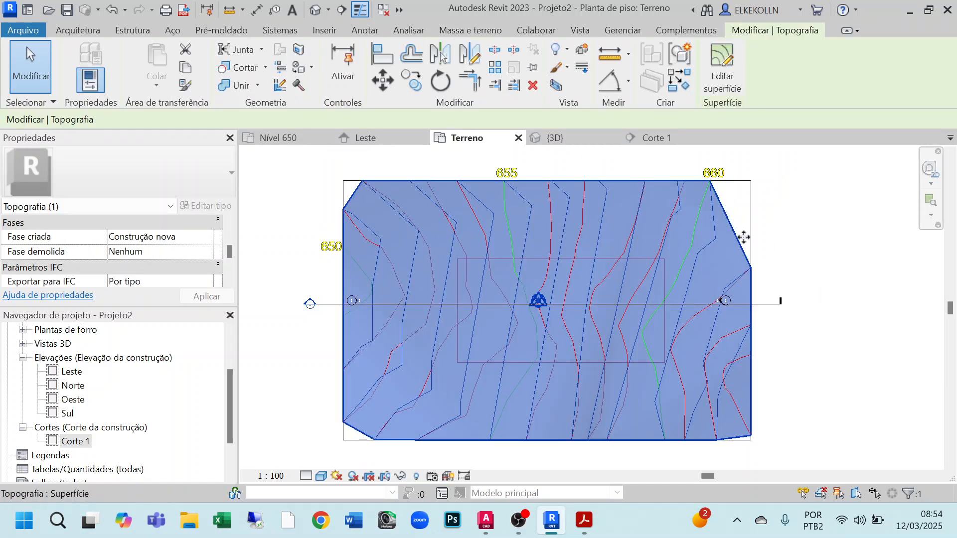
{"action": "left_click", "coordinate": [810, 242]}
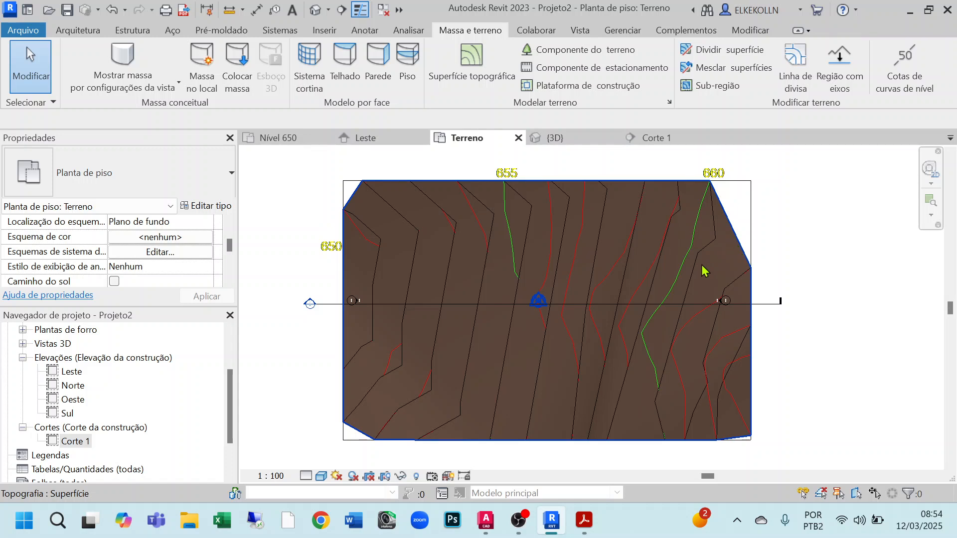
{"action": "scroll", "coordinate": [704, 262], "scroll_direction": "up", "scroll_amount": 2}
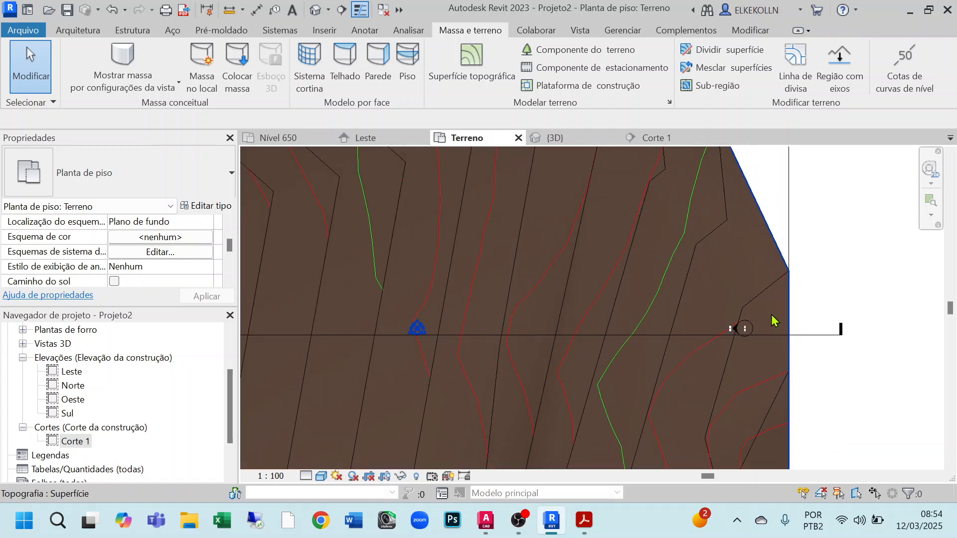
{"action": "scroll", "coordinate": [759, 324], "scroll_direction": "down", "scroll_amount": 5}
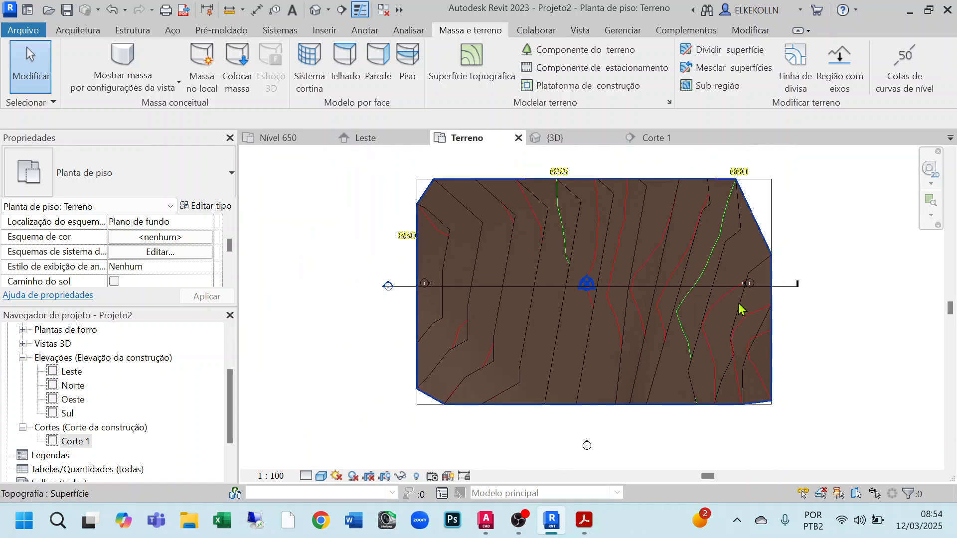
{"action": "middle_click_drag", "start_coordinate": [789, 271], "coordinate": [744, 290]}
{"action": "left_click", "coordinate": [670, 249]}
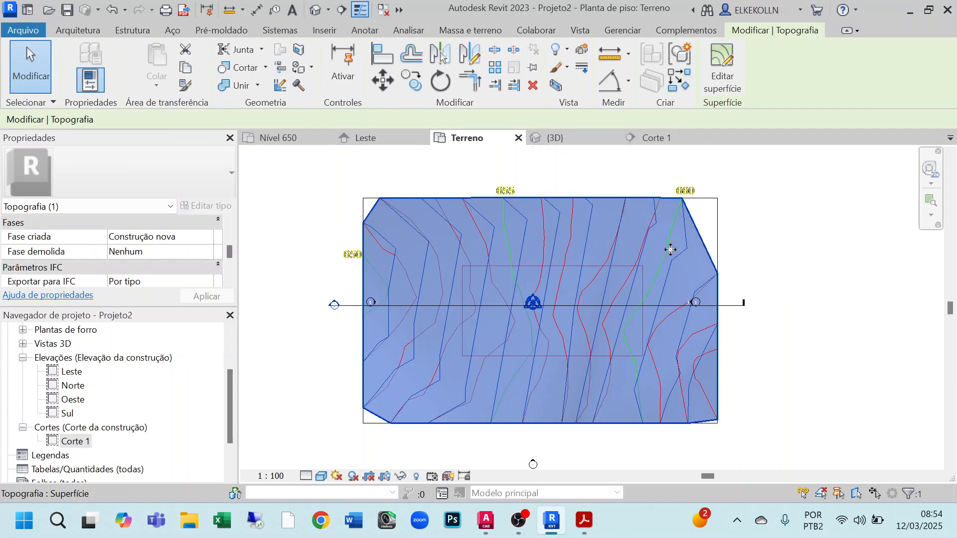
{"action": "left_click", "coordinate": [722, 64]}
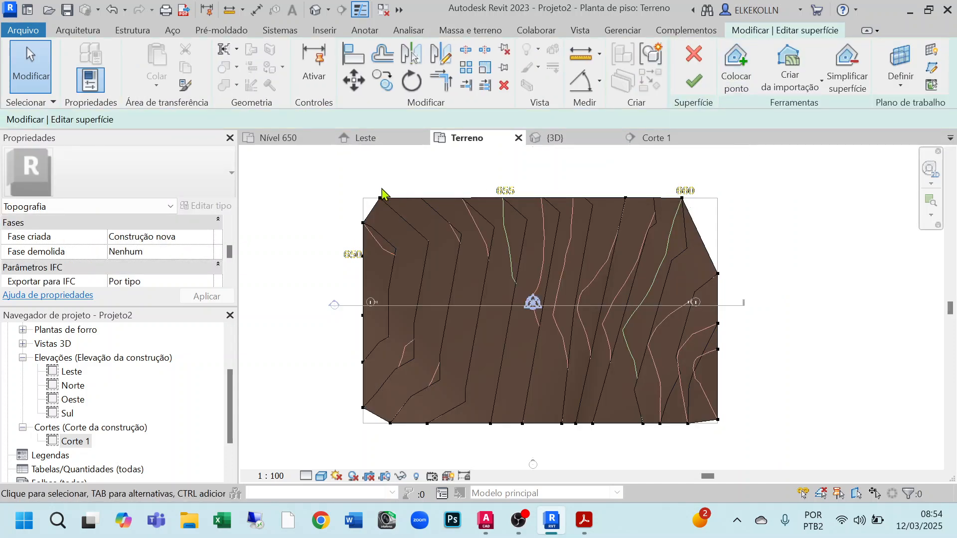
{"action": "left_click", "coordinate": [697, 82]}
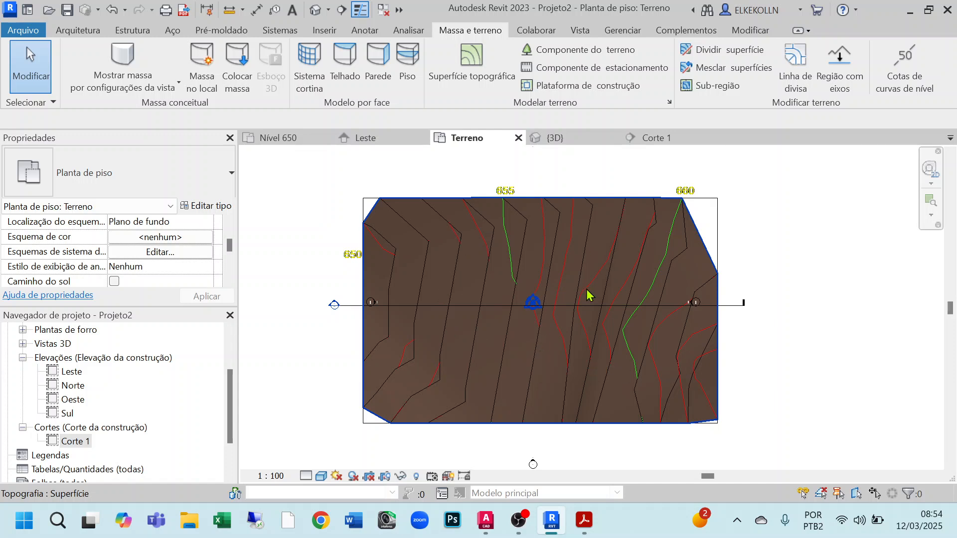
- Set the visual style of the Terreno plan to Estrutura de arame
{"action": "left_click", "coordinate": [321, 476]}
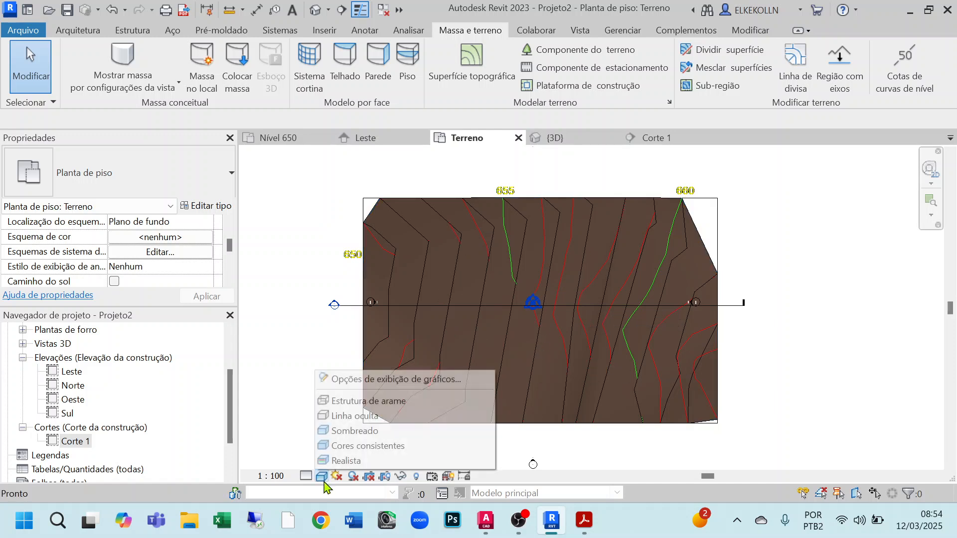
{"action": "left_click", "coordinate": [348, 402]}
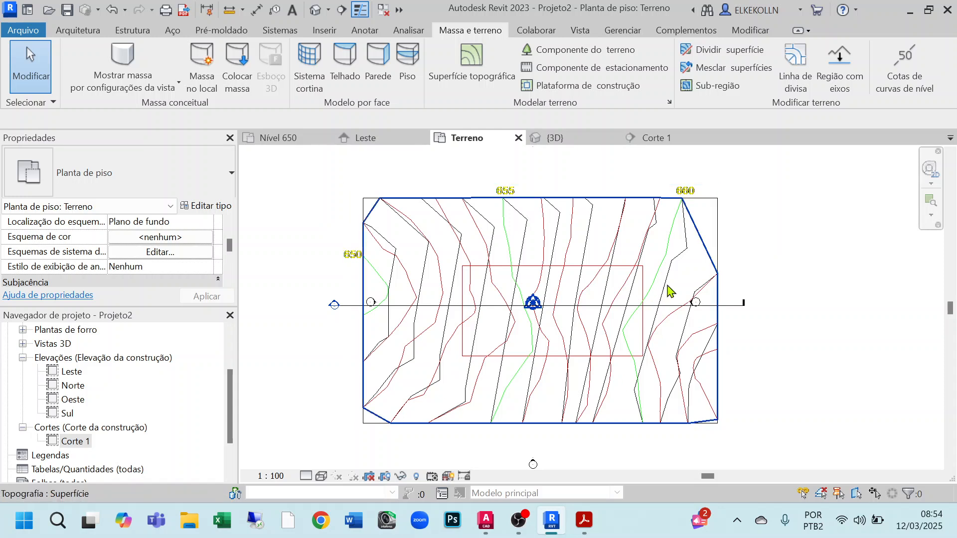
- Try a temporary hide of the Construção nova surface in the Terreno plan, and reset the temporary hide
{"action": "left_click", "coordinate": [712, 255]}
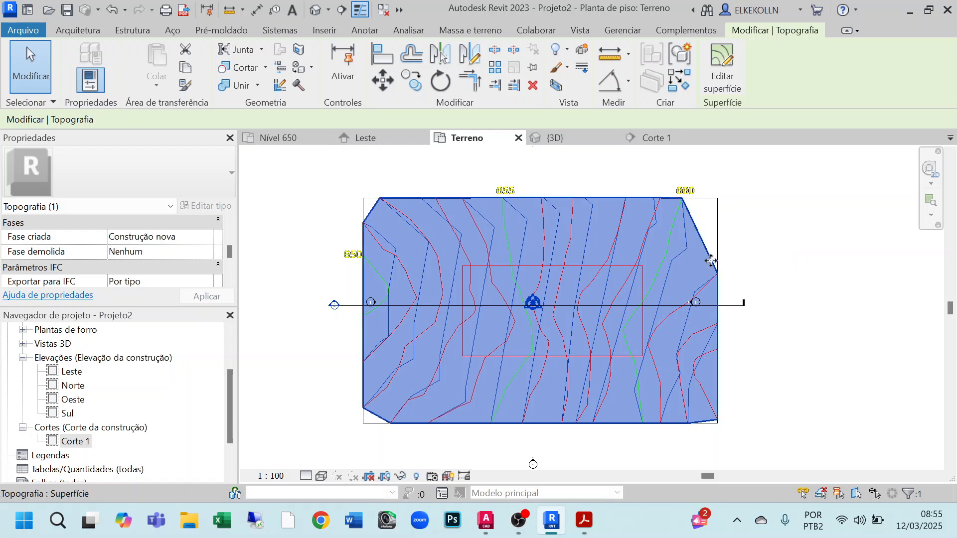
{"action": "left_click", "coordinate": [793, 256]}
{"action": "left_click", "coordinate": [704, 262]}
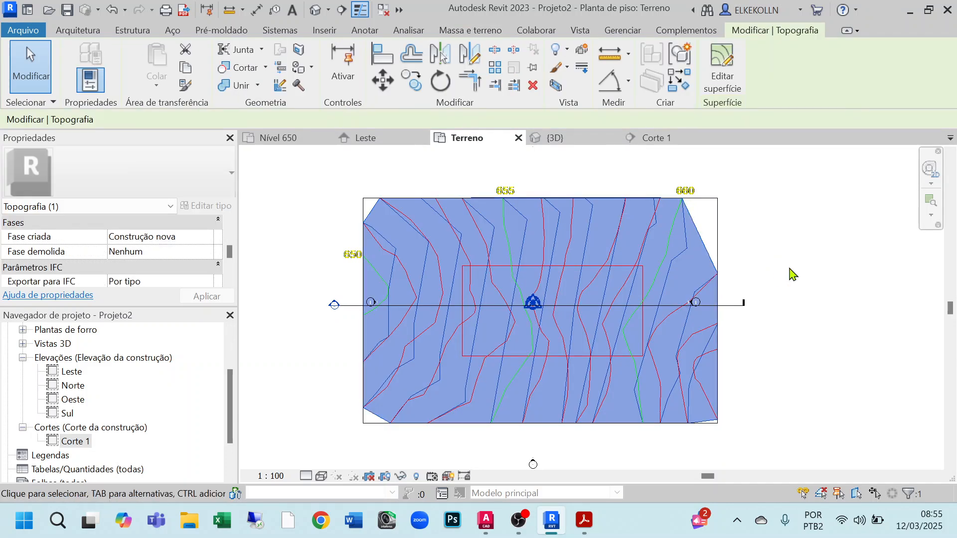
{"action": "key", "text": "h"}
{"action": "key", "text": "h"}
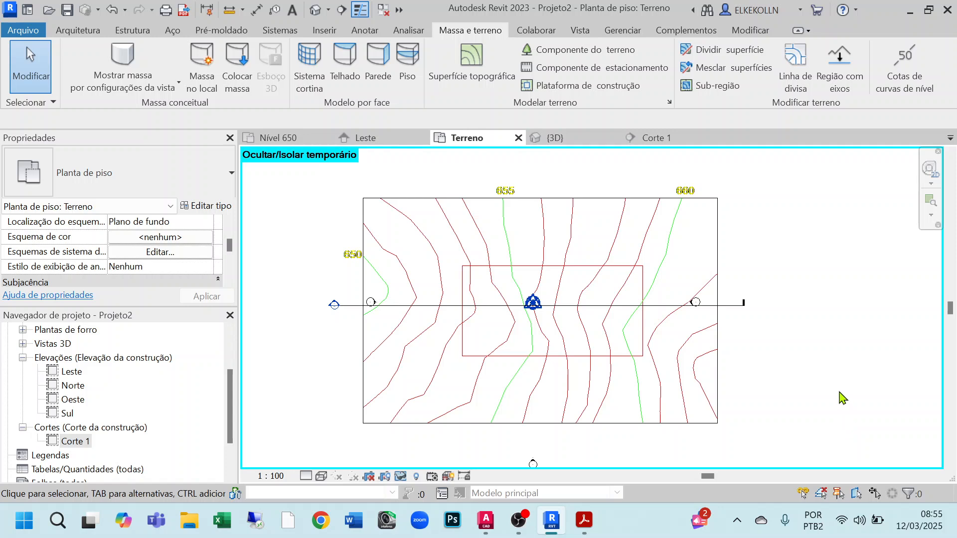
{"action": "key", "text": "h"}
{"action": "key", "text": "r"}
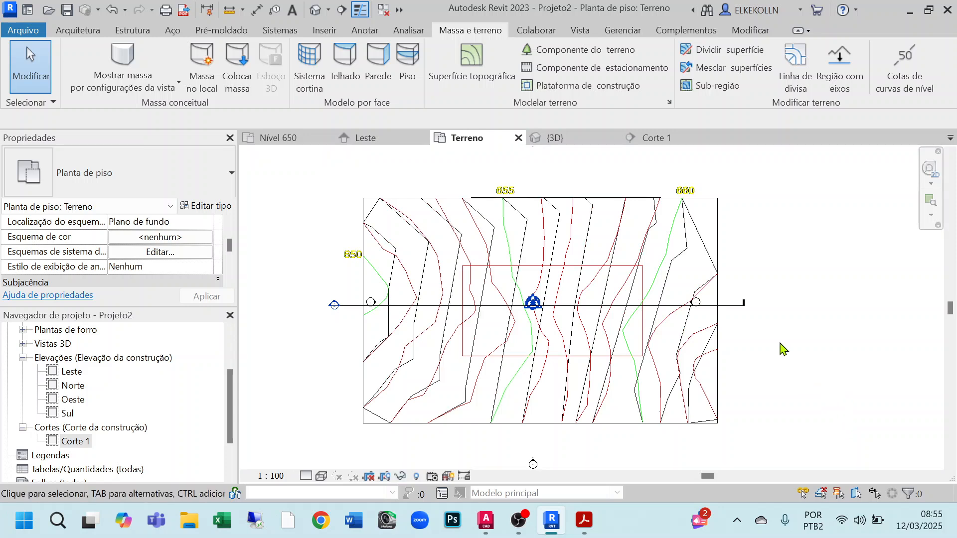
- Temporarily hide the Construção nova surface in the Terreno plan, leaving the imported contours and platform rectangle
{"action": "left_click", "coordinate": [708, 250]}
{"action": "key", "text": "h"}
{"action": "key", "text": "h"}
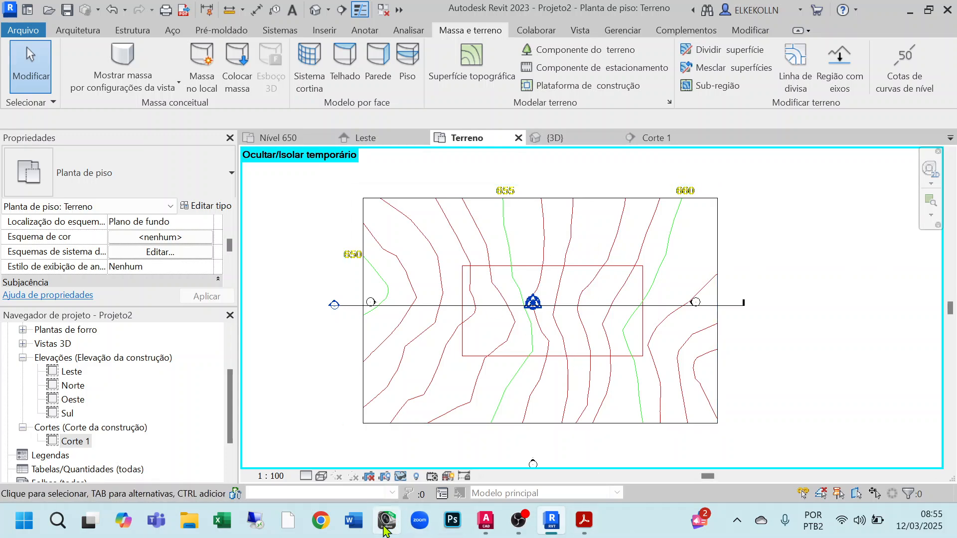
- Switch to Adobe Acrobat and review the platform and slope requirements and the cut-and-fill diagram in Enunciado questão.pdf
{"action": "left_click", "coordinate": [584, 521]}
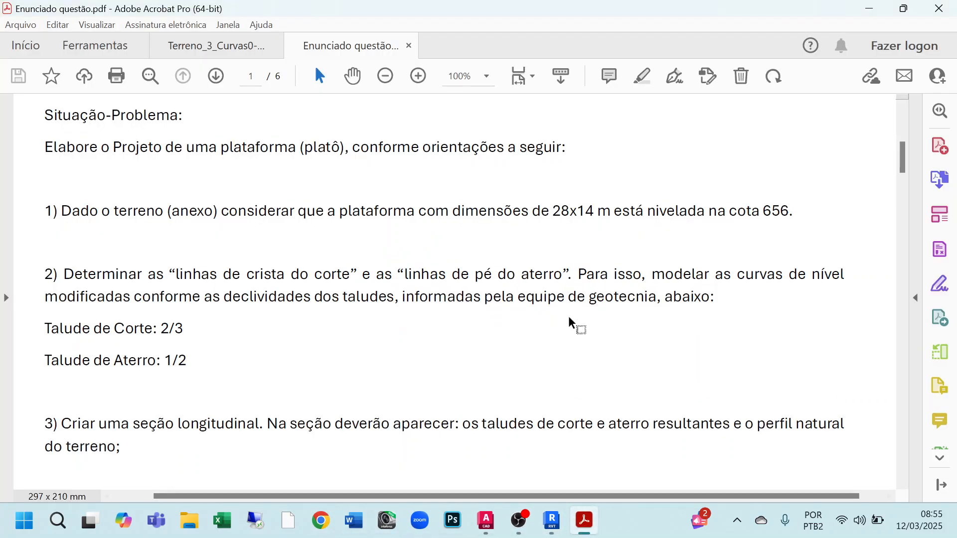
{"action": "left_click_drag", "start_coordinate": [904, 163], "coordinate": [902, 441]}
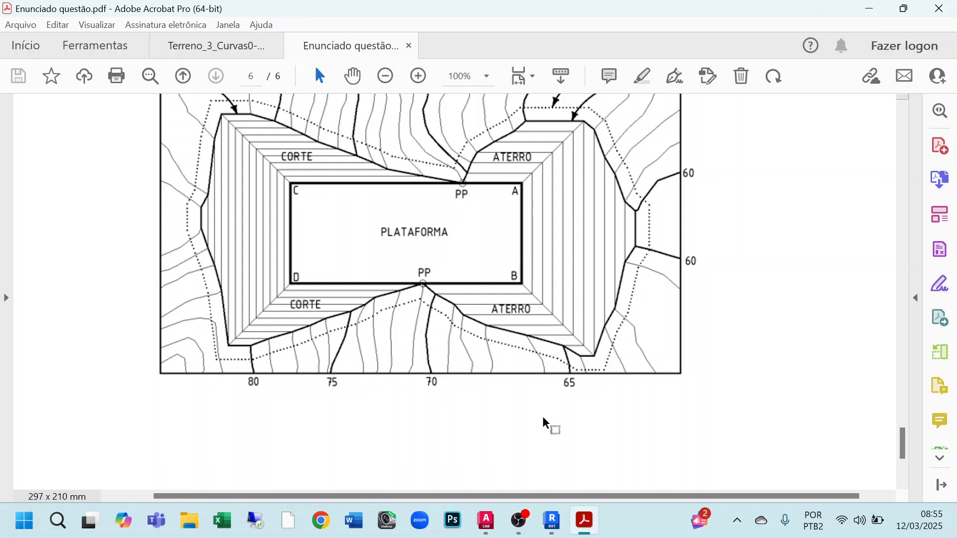
{"action": "left_click_drag", "start_coordinate": [904, 456], "coordinate": [912, 159]}
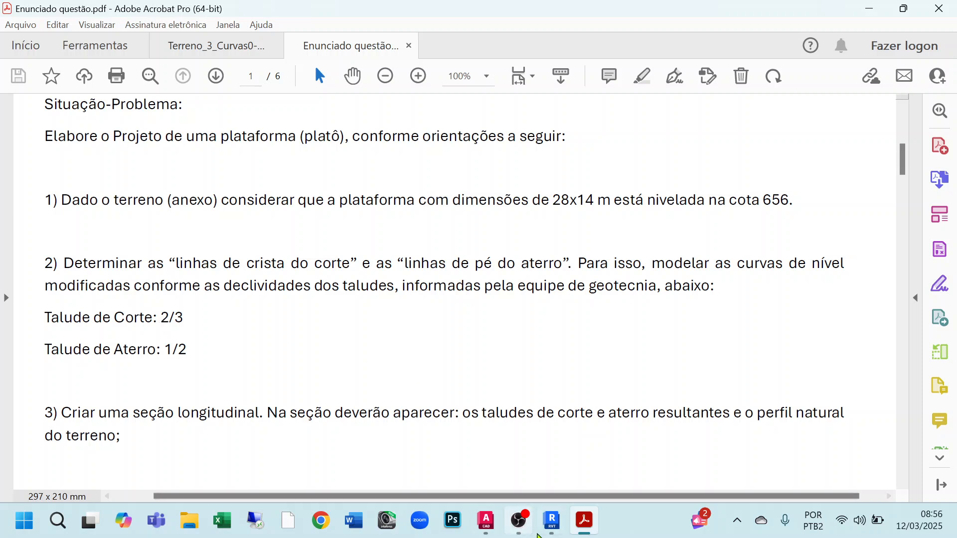
- Compare the platform rectangle and contours in Revit's Terreno plan with the level 656 and slope requirements in Enunciado questão.pdf, finishing in Revit
{"action": "left_click", "coordinate": [551, 521]}
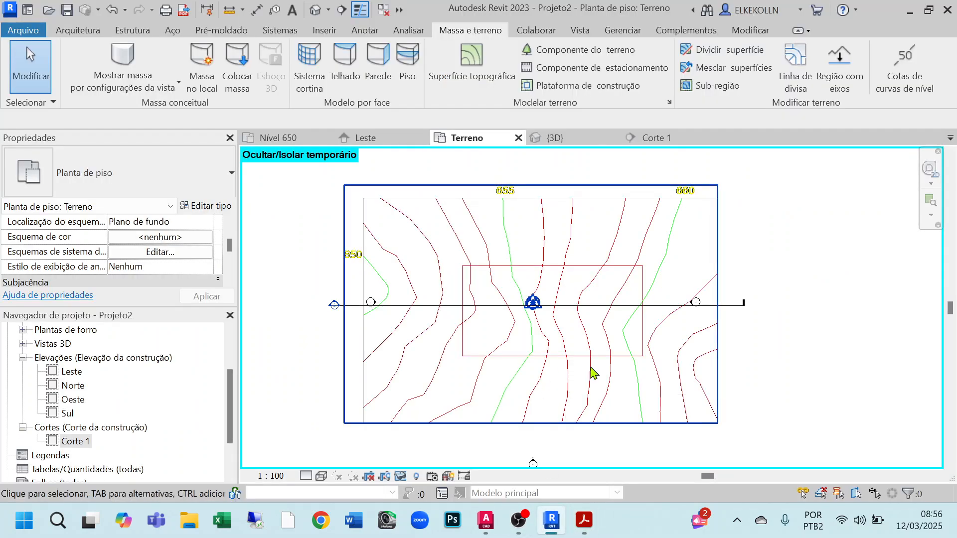
{"action": "key", "text": "Escape"}
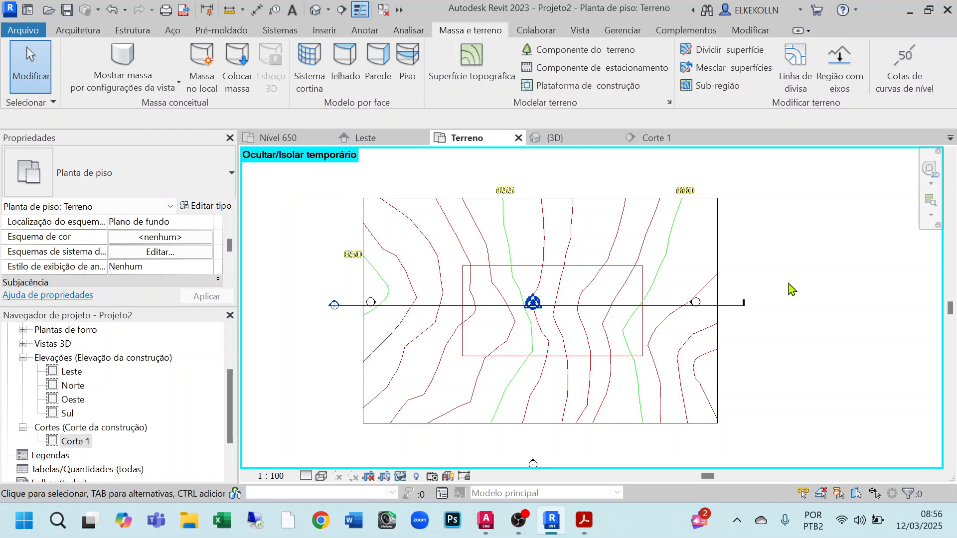
{"action": "scroll", "coordinate": [617, 297], "scroll_direction": "up", "scroll_amount": 2}
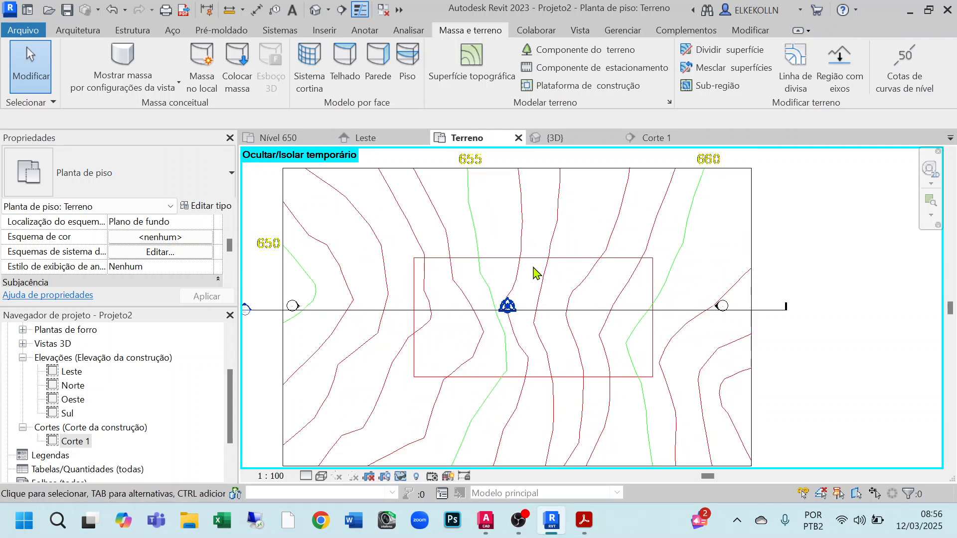
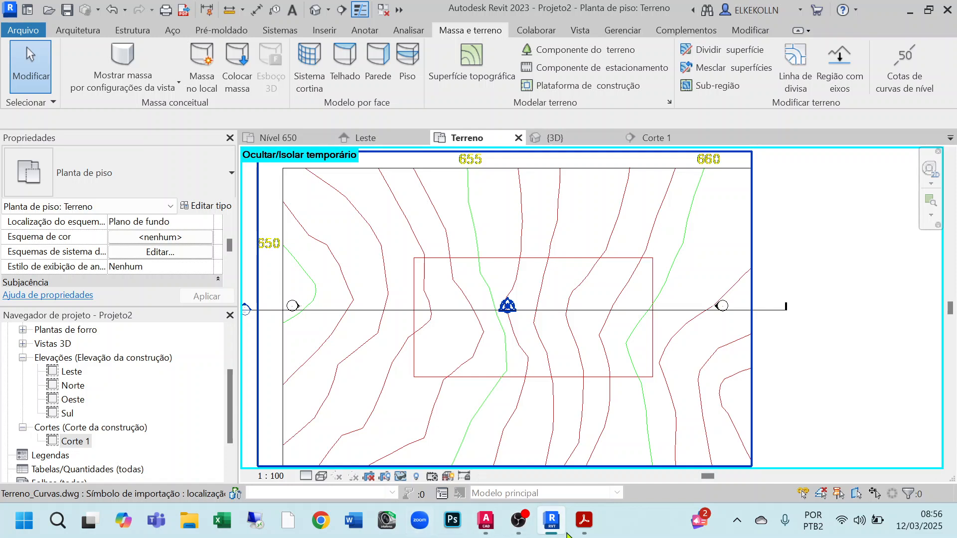
{"action": "left_click", "coordinate": [583, 522]}
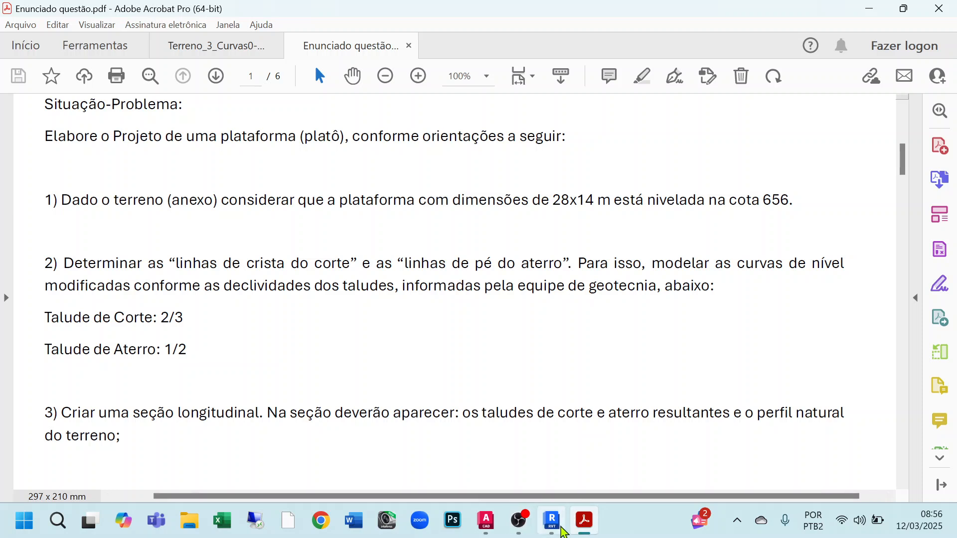
{"action": "left_click", "coordinate": [552, 523]}
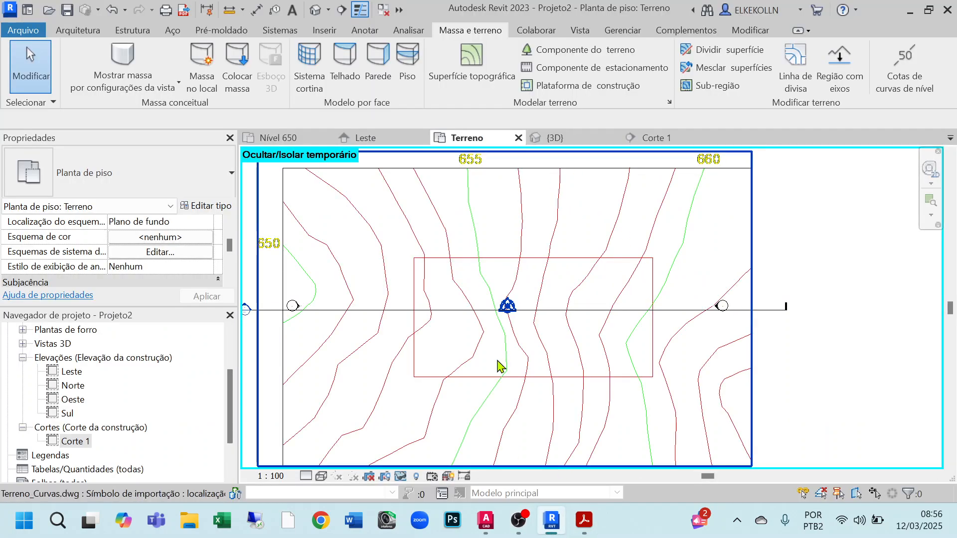
{"action": "left_click", "coordinate": [584, 521]}
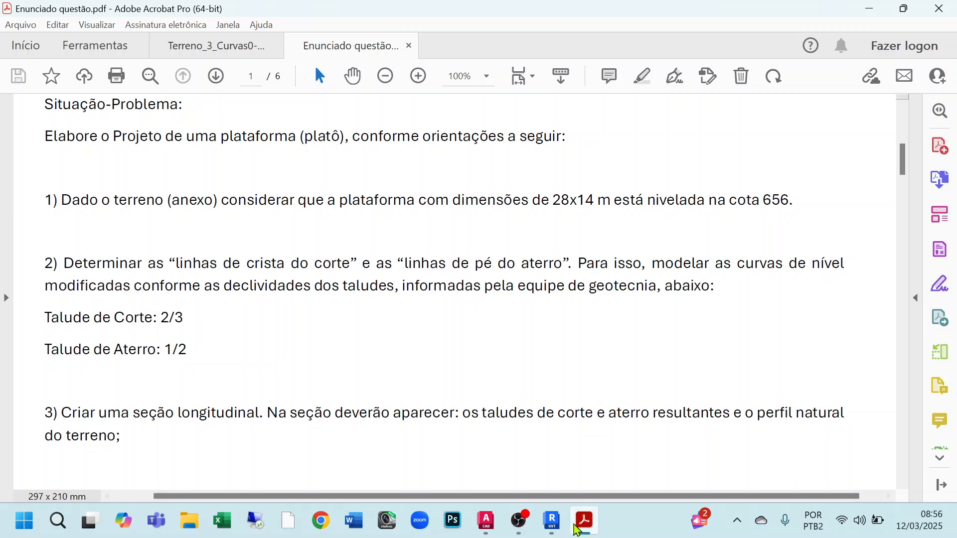
{"action": "left_click", "coordinate": [553, 523]}
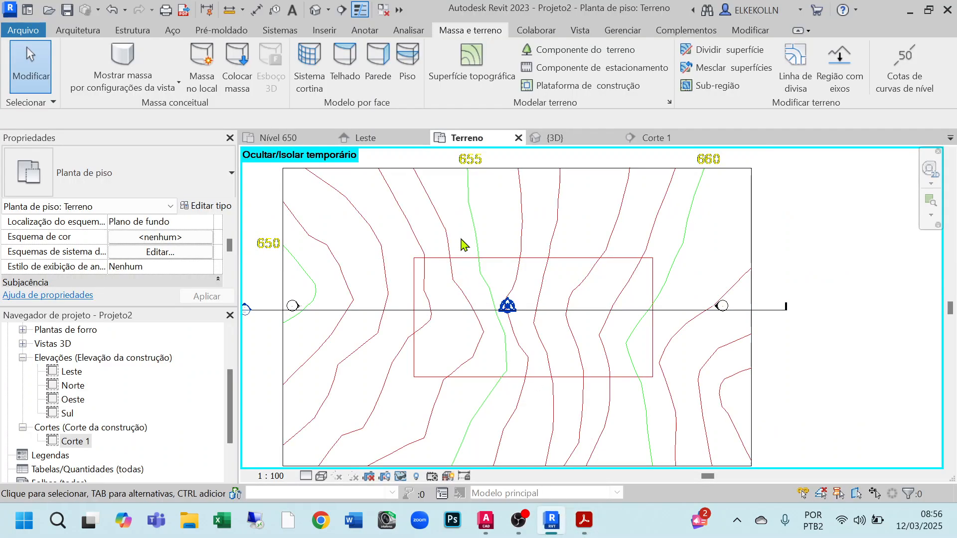
{"action": "left_click", "coordinate": [584, 521]}
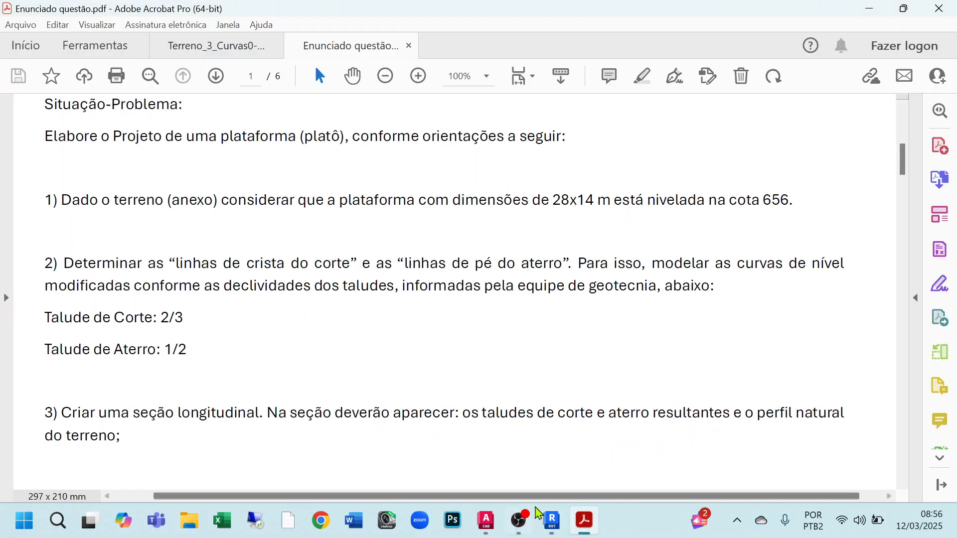
{"action": "left_click", "coordinate": [552, 521]}
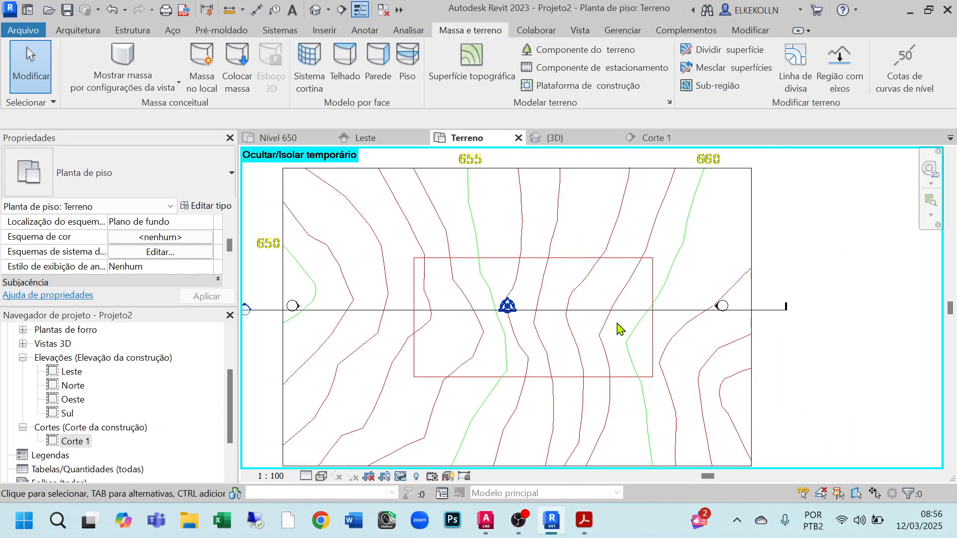
{"action": "scroll", "coordinate": [593, 262], "scroll_direction": "up", "scroll_amount": 1}
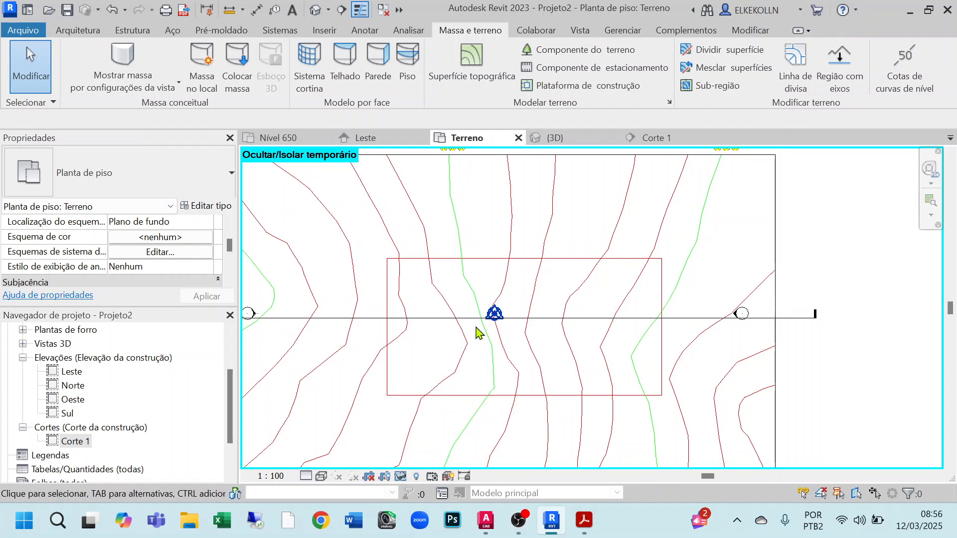
{"action": "scroll", "coordinate": [557, 282], "scroll_direction": "down", "scroll_amount": 2}
{"action": "middle_click_drag", "start_coordinate": [552, 305], "coordinate": [584, 308]}
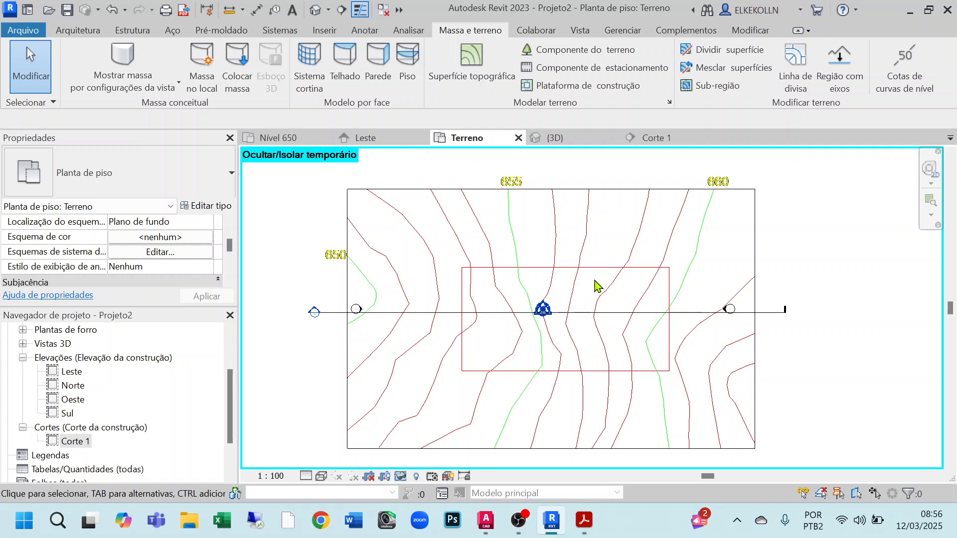
- Create detail lines offset 1,5 m outside the platform rectangle's upper, right and lower edges by picking those edges
{"action": "left_click", "coordinate": [83, 32]}
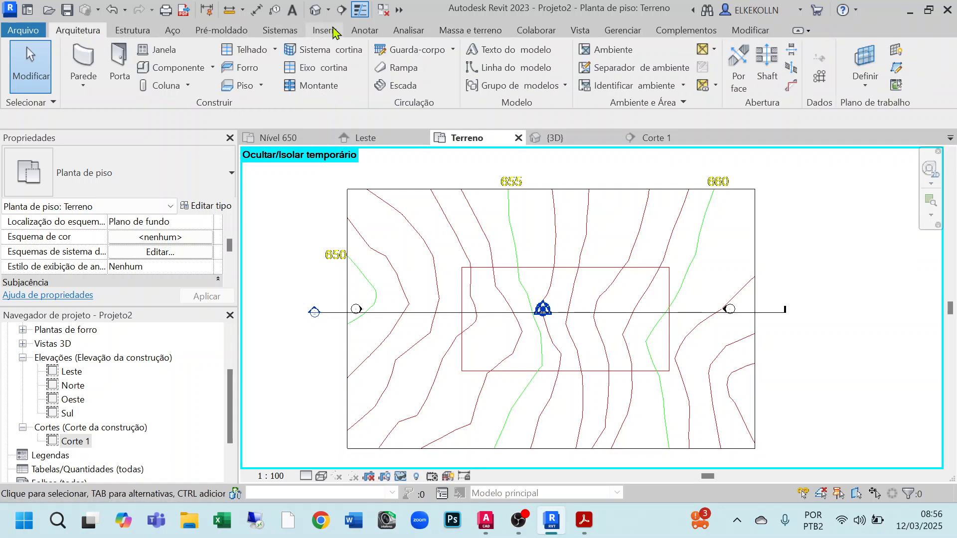
{"action": "left_click", "coordinate": [366, 30]}
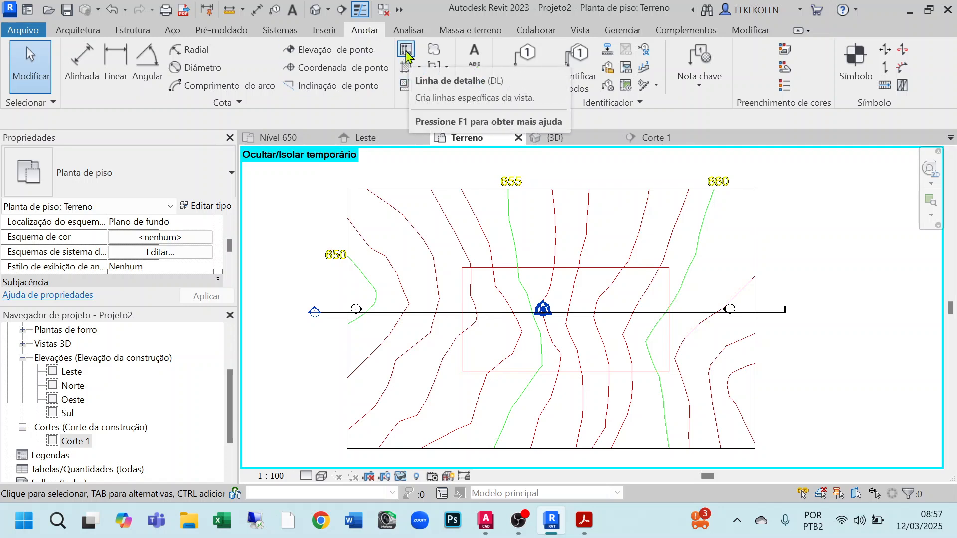
{"action": "left_click", "coordinate": [406, 51]}
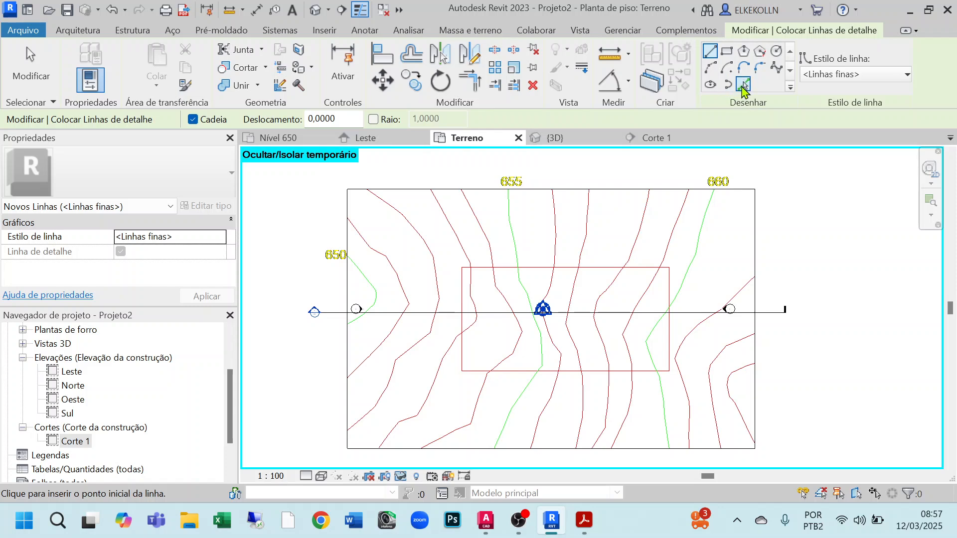
{"action": "left_click", "coordinate": [744, 86]}
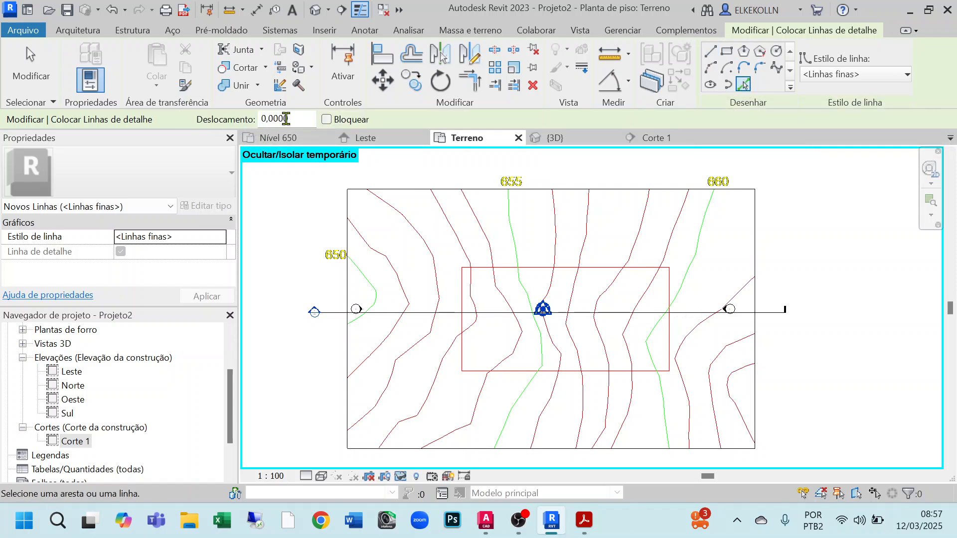
{"action": "left_click_drag", "start_coordinate": [294, 119], "coordinate": [241, 120]}
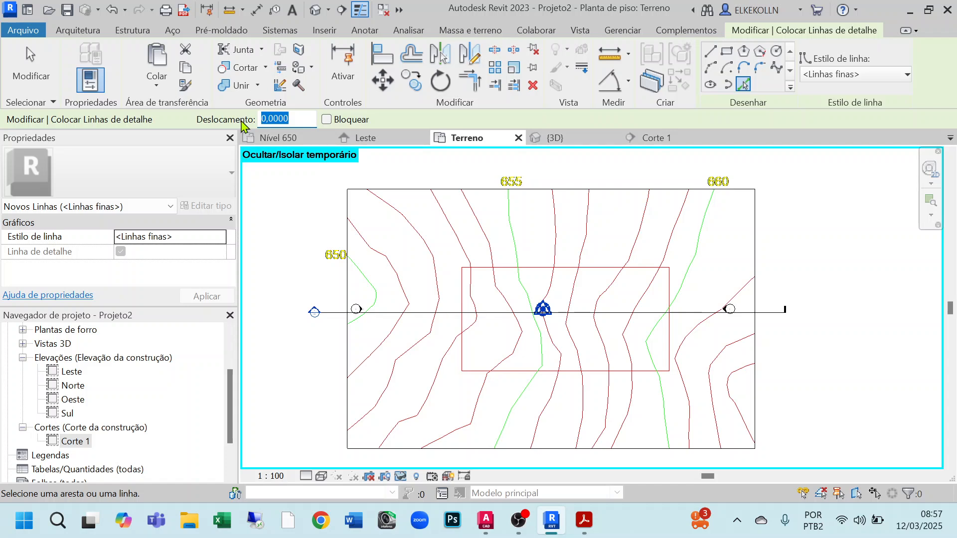
{"action": "type", "text": "1,5"}
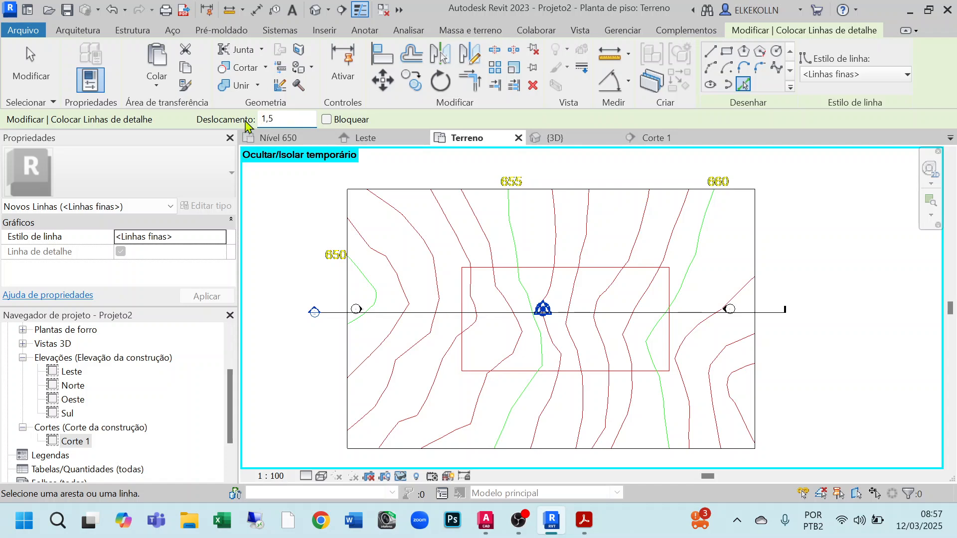
{"action": "key", "text": "Return"}
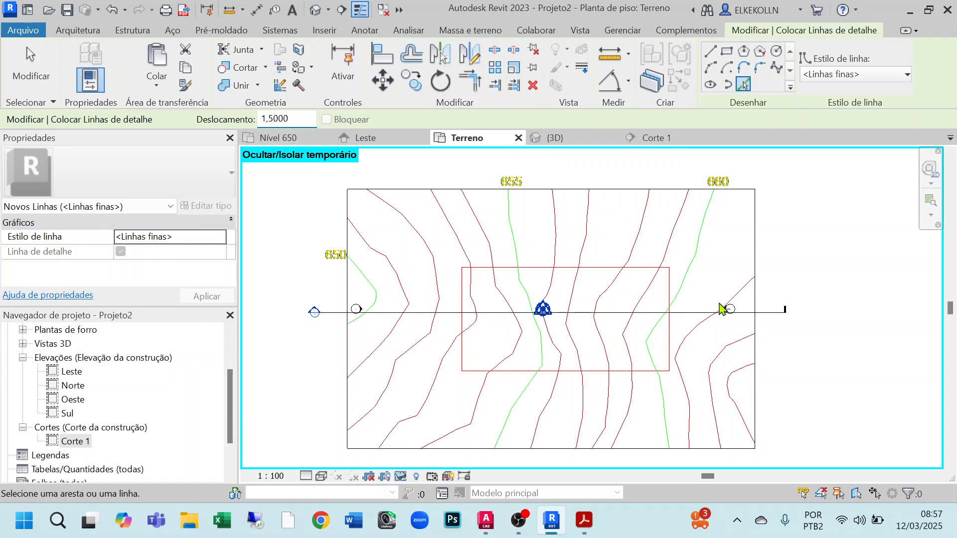
{"action": "scroll", "coordinate": [668, 267], "scroll_direction": "up", "scroll_amount": 4}
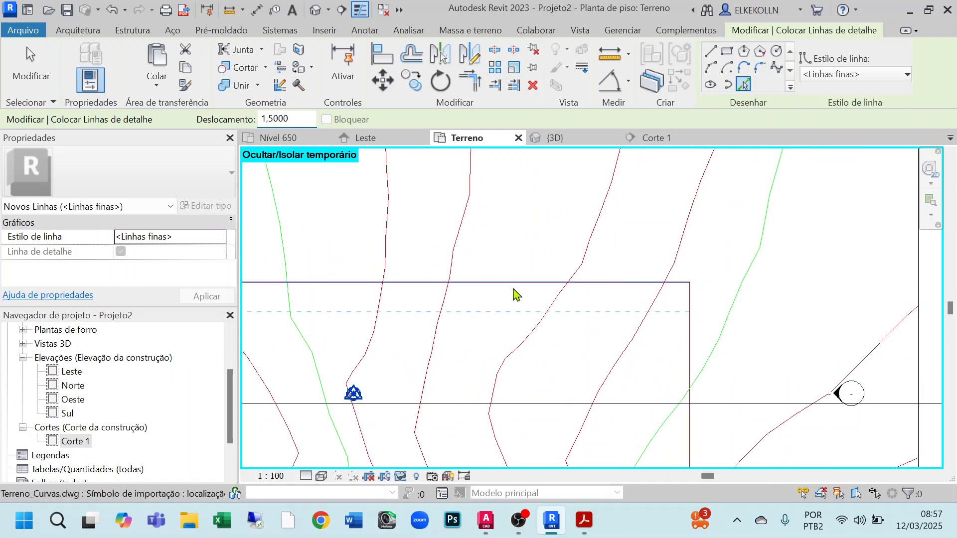
{"action": "middle_click_drag", "start_coordinate": [451, 277], "coordinate": [562, 387]}
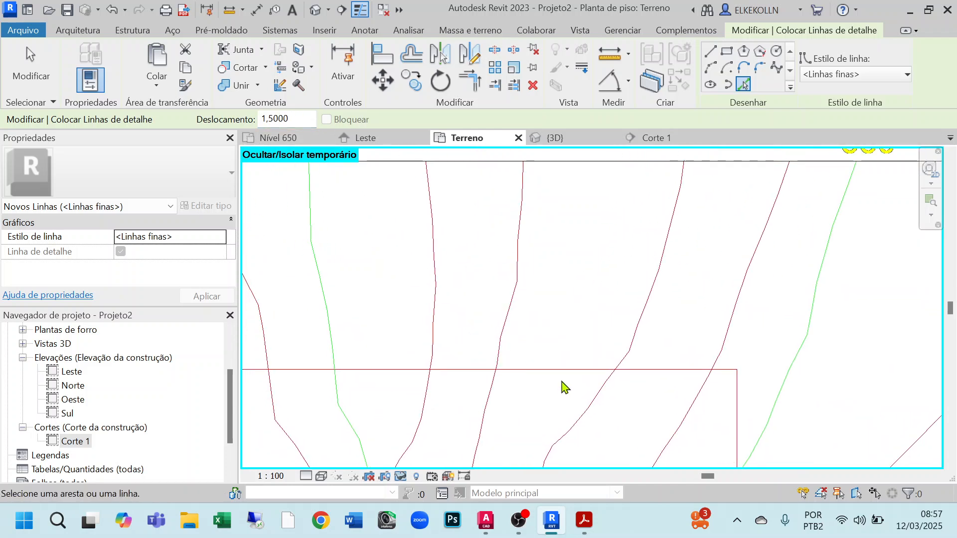
{"action": "left_click", "coordinate": [566, 375]}
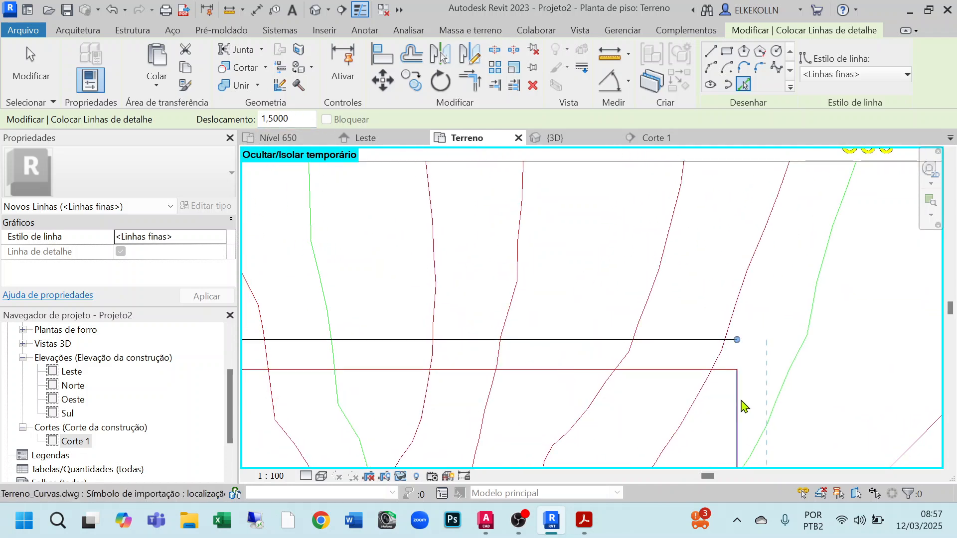
{"action": "left_click", "coordinate": [743, 404]}
{"action": "middle_click_drag", "start_coordinate": [743, 405], "coordinate": [774, 314]}
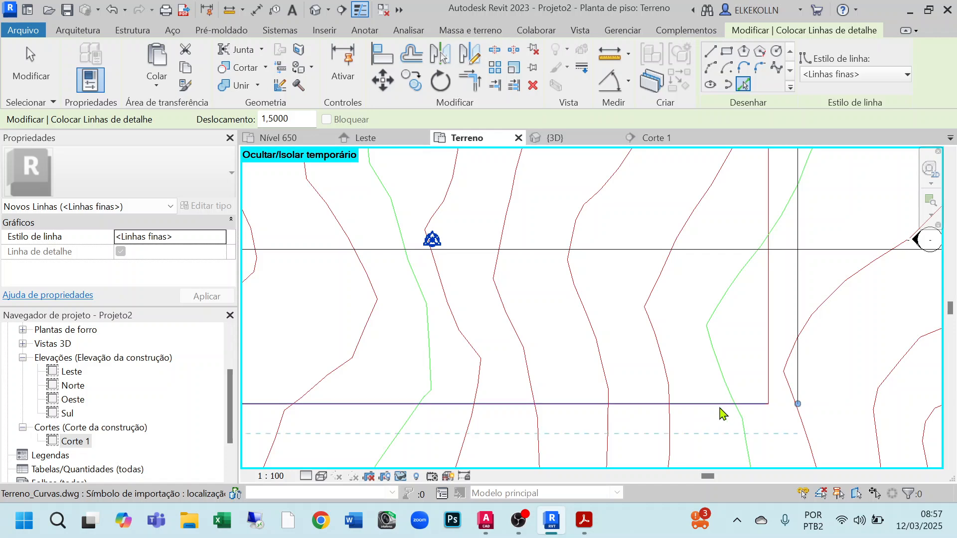
{"action": "scroll", "coordinate": [618, 306], "scroll_direction": "down", "scroll_amount": 3}
{"action": "middle_click_drag", "start_coordinate": [615, 301], "coordinate": [574, 340]}
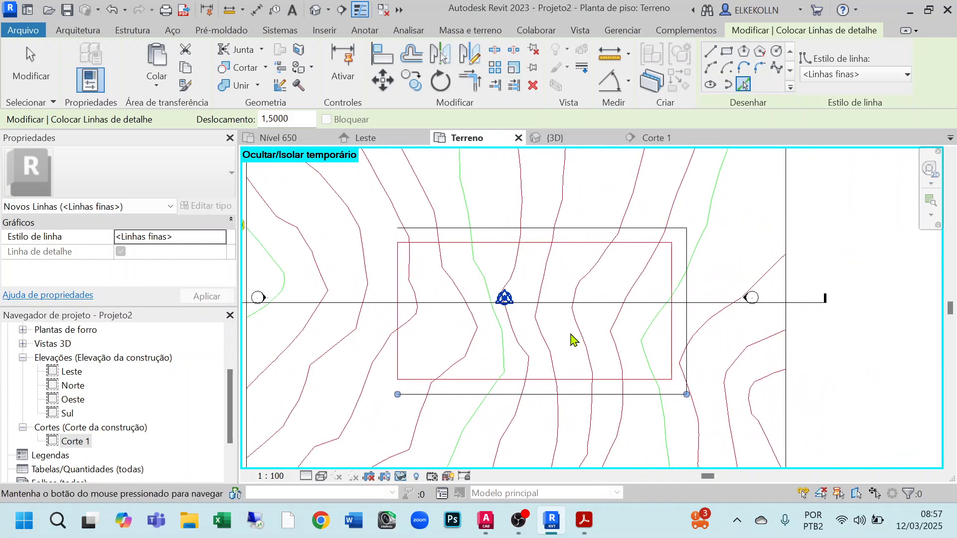
{"action": "left_click", "coordinate": [30, 70]}
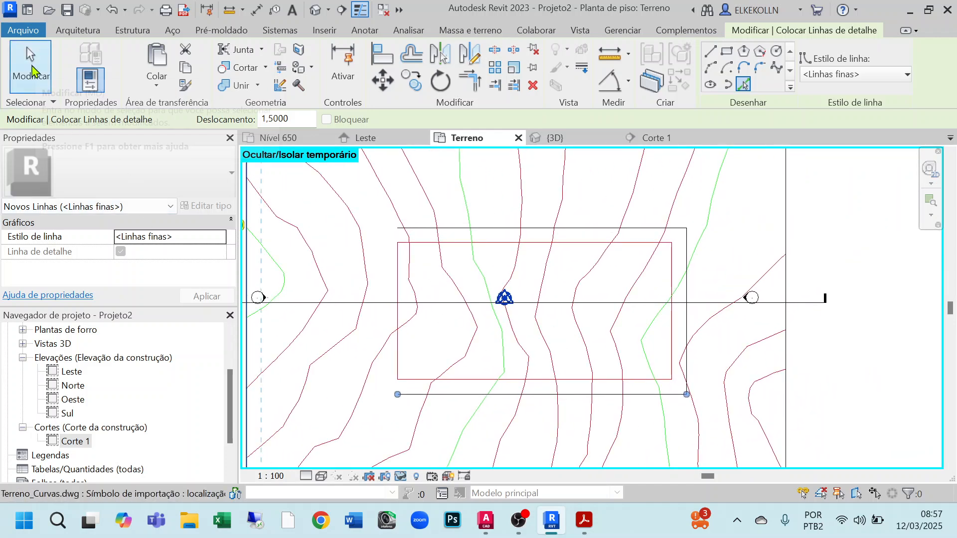
- Shorten the upper offset detail line so its left end meets the second contour above the 655 contour
{"action": "scroll", "coordinate": [583, 244], "scroll_direction": "up", "scroll_amount": 4}
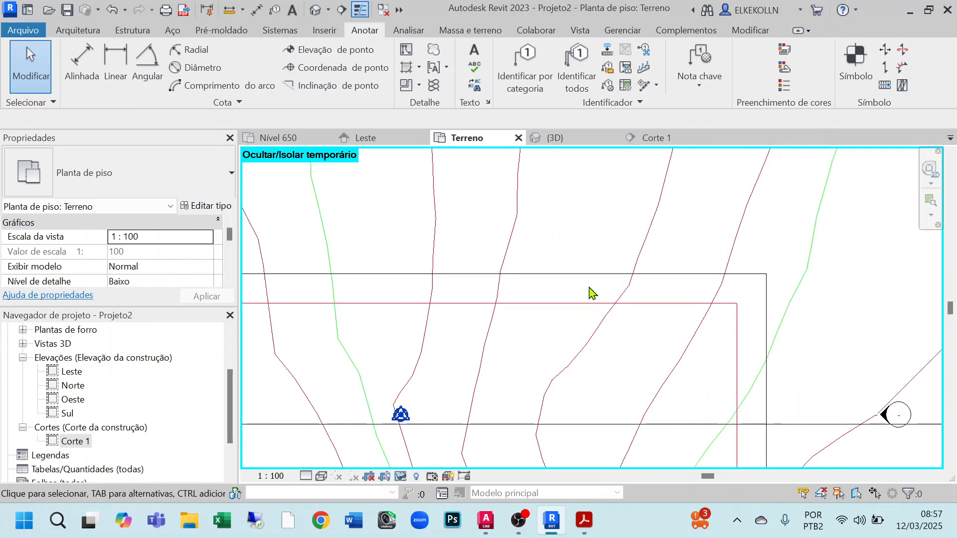
{"action": "scroll", "coordinate": [561, 300], "scroll_direction": "down", "scroll_amount": 2}
{"action": "middle_click_drag", "start_coordinate": [550, 276], "coordinate": [626, 328]}
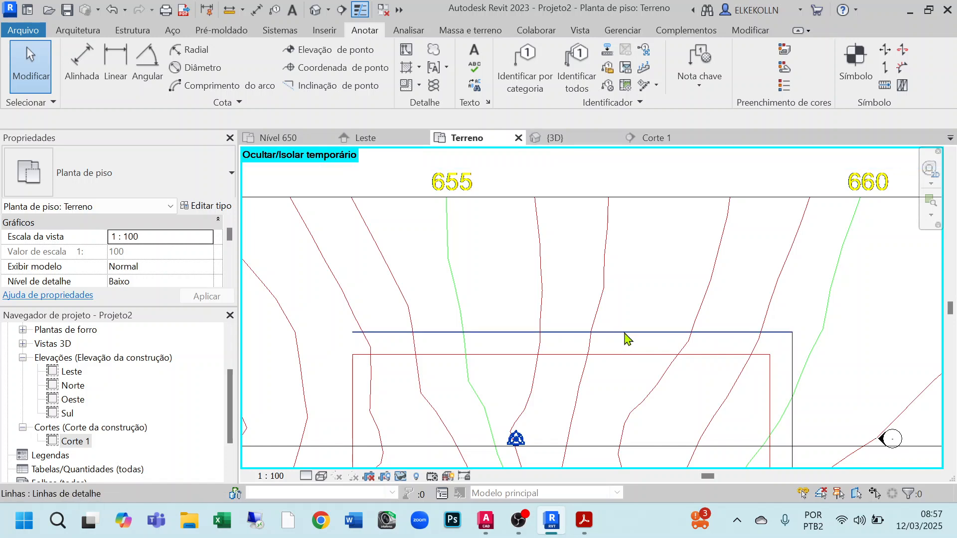
{"action": "left_click", "coordinate": [602, 337]}
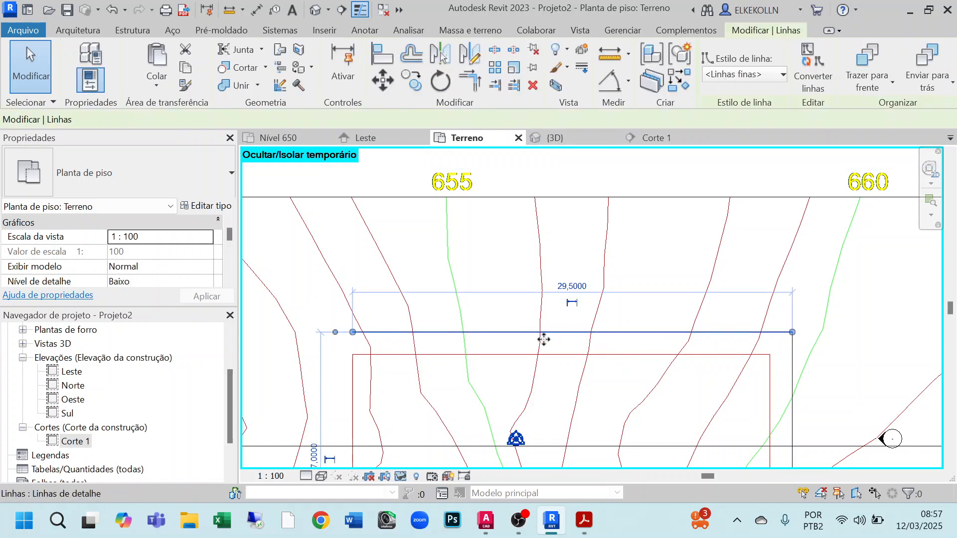
{"action": "left_click_drag", "start_coordinate": [354, 332], "coordinate": [592, 332]}
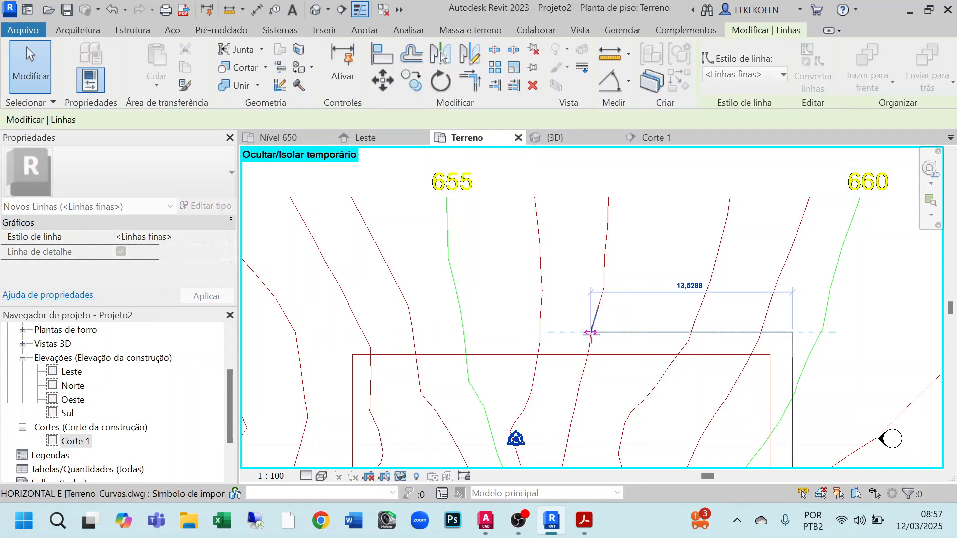
{"action": "left_click", "coordinate": [679, 322]}
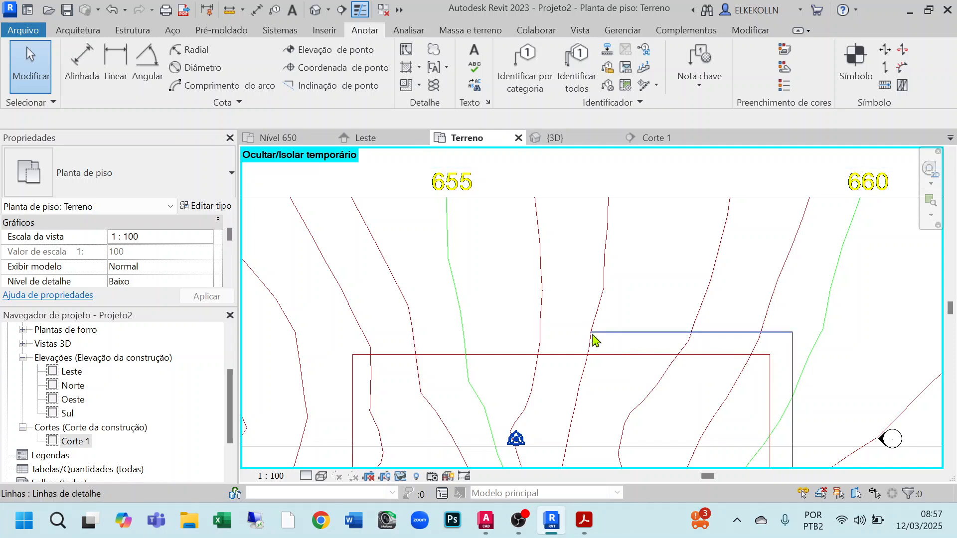
- Shorten the lower offset detail line so its left end meets the same contour, the second above 655
{"action": "middle_click_drag", "start_coordinate": [655, 343], "coordinate": [633, 175]}
{"action": "middle_click_drag", "start_coordinate": [616, 371], "coordinate": [615, 325]}
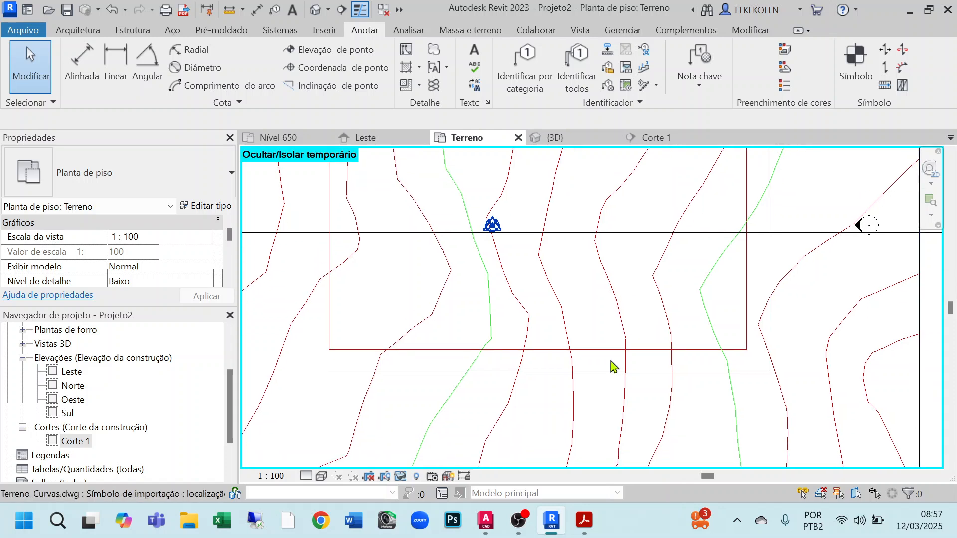
{"action": "left_click", "coordinate": [596, 372]}
{"action": "left_click_drag", "start_coordinate": [329, 371], "coordinate": [573, 371]}
{"action": "left_click", "coordinate": [607, 388]}
{"action": "scroll", "coordinate": [607, 389], "scroll_direction": "down", "scroll_amount": 2}
{"action": "middle_click_drag", "start_coordinate": [634, 327], "coordinate": [550, 360]}
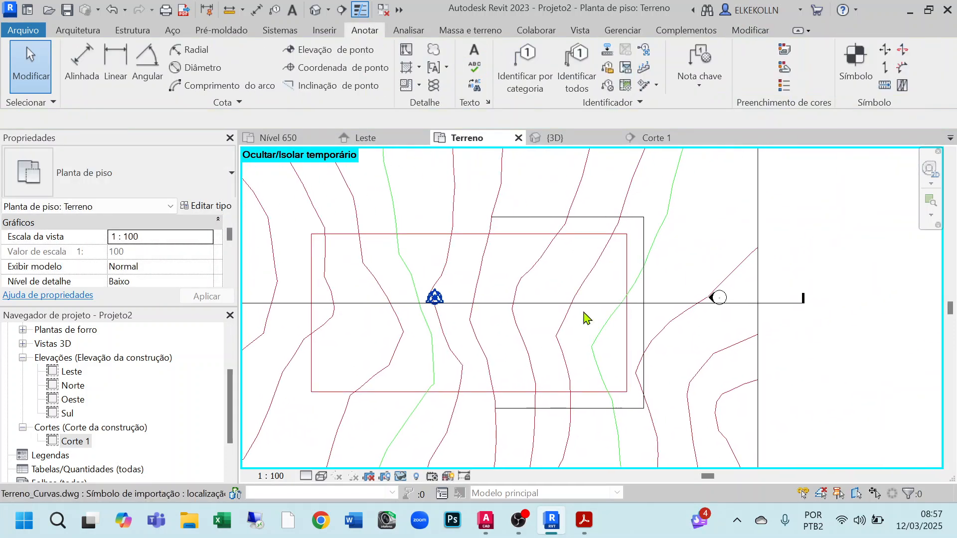
- Create a second set of detail lines offset 1,5 m outside the first set's upper, right and lower lines
{"action": "left_click", "coordinate": [407, 54]}
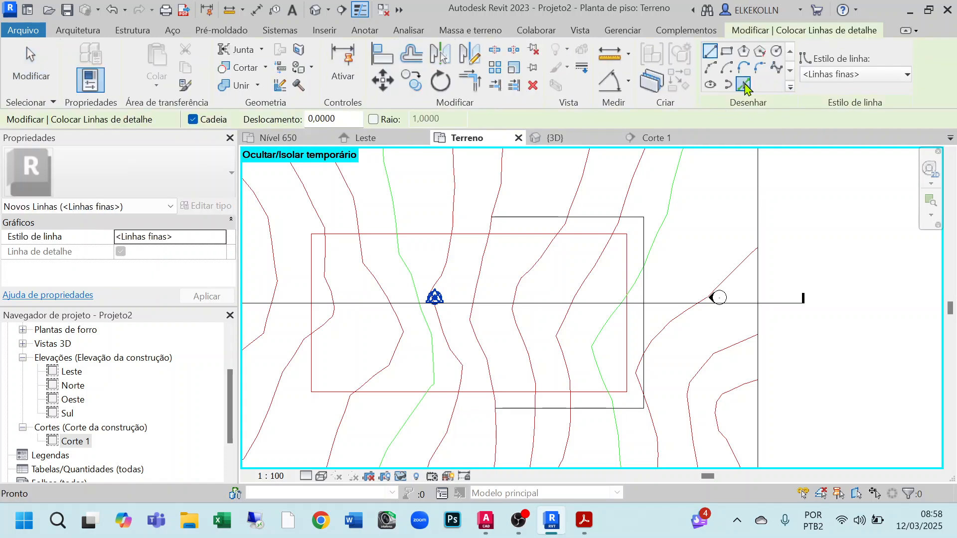
{"action": "left_click", "coordinate": [744, 86]}
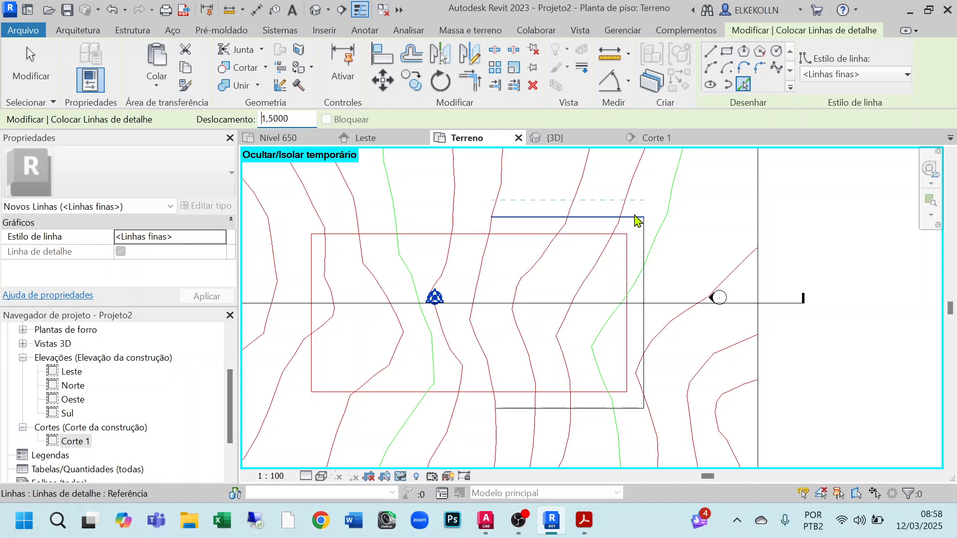
{"action": "left_click", "coordinate": [640, 219]}
{"action": "left_click", "coordinate": [643, 246]}
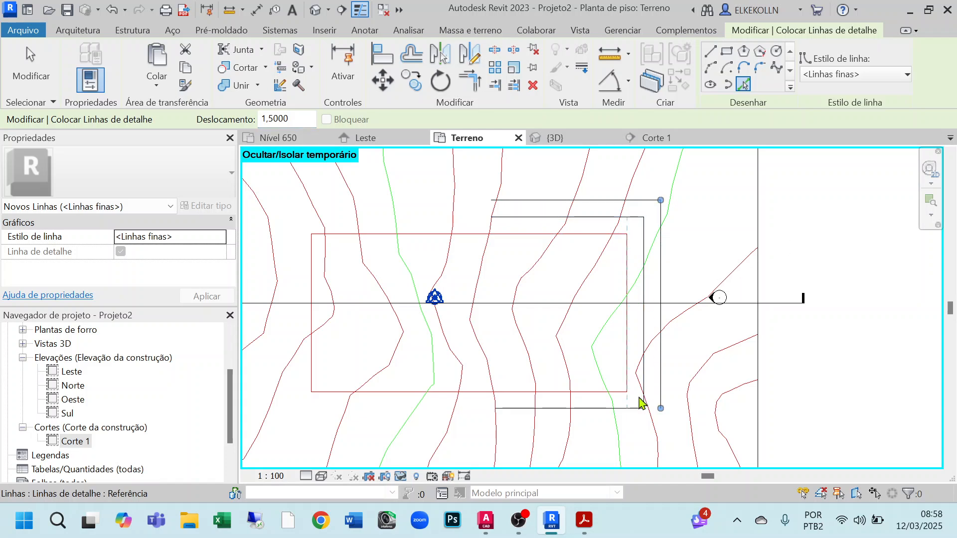
{"action": "key", "text": "Escape"}
{"action": "key", "text": "Escape"}
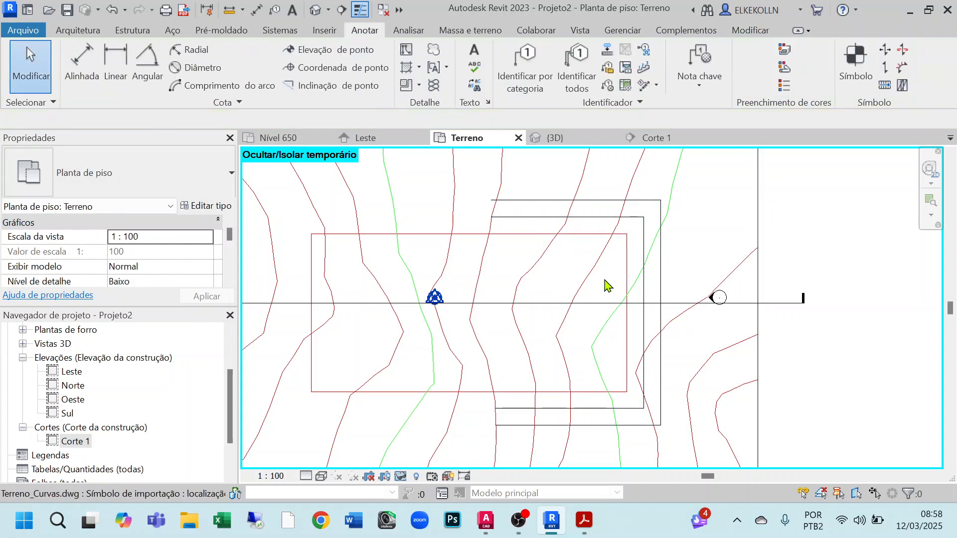
- Shorten the second set's upper and lower detail lines so their left ends meet the third contour above 655
{"action": "left_click", "coordinate": [522, 201]}
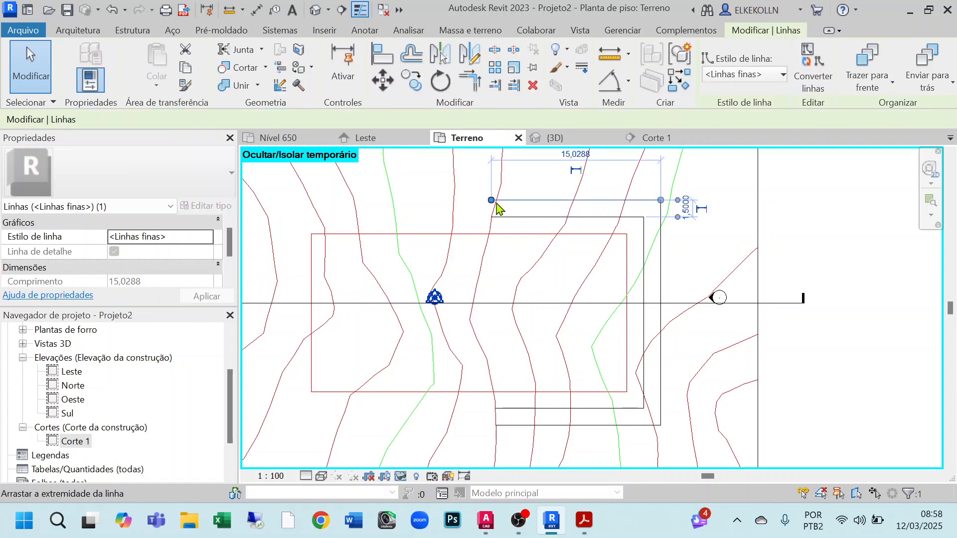
{"action": "left_click_drag", "start_coordinate": [491, 200], "coordinate": [574, 201]}
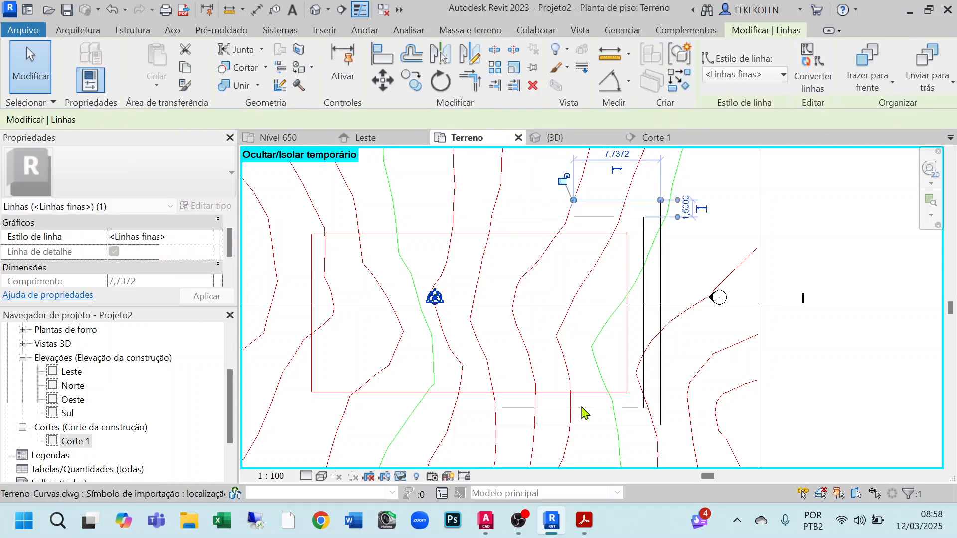
{"action": "left_click", "coordinate": [544, 426]}
{"action": "left_click_drag", "start_coordinate": [496, 425], "coordinate": [534, 425]}
{"action": "left_click", "coordinate": [544, 432]}
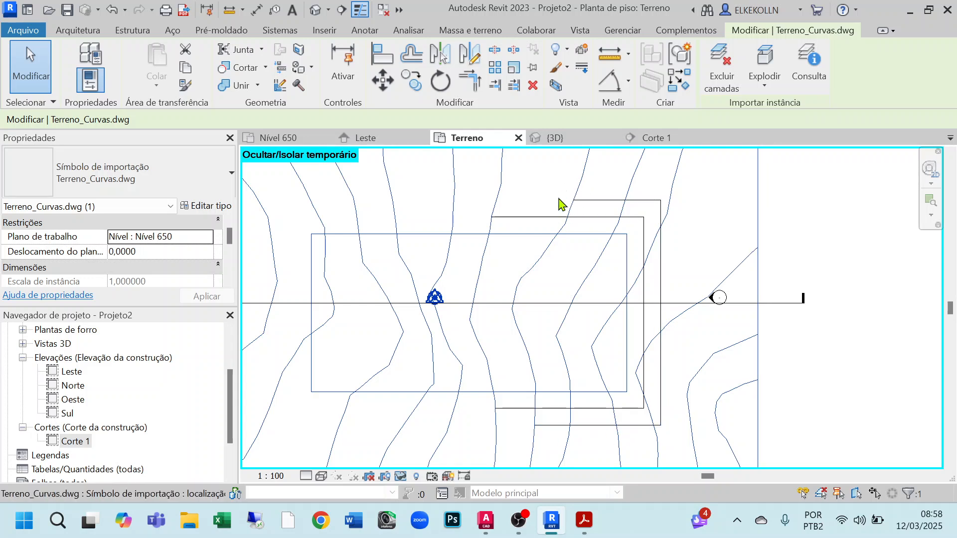
{"action": "left_click", "coordinate": [822, 235]}
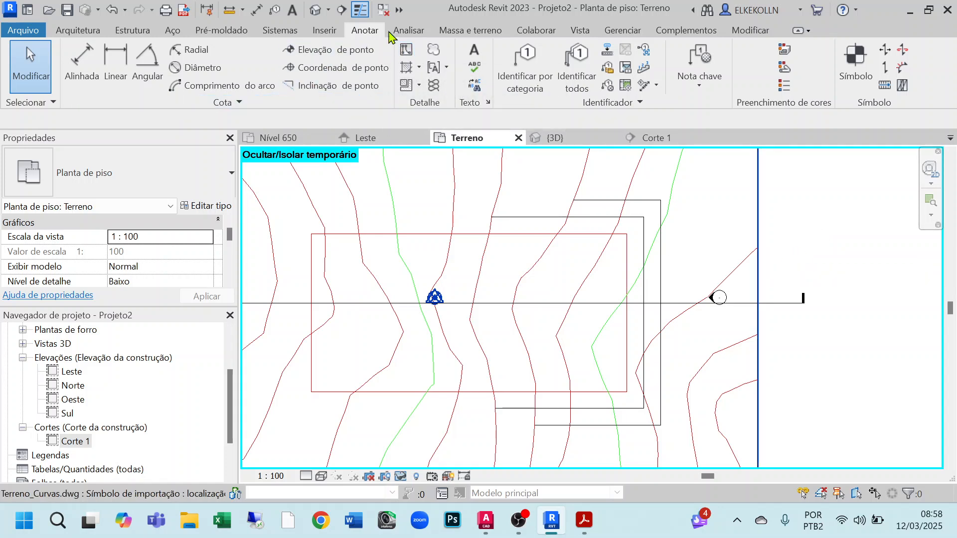
- Create a third set of detail lines offset 1,5 m outside the second set's upper, right and lower lines
{"action": "left_click", "coordinate": [405, 50]}
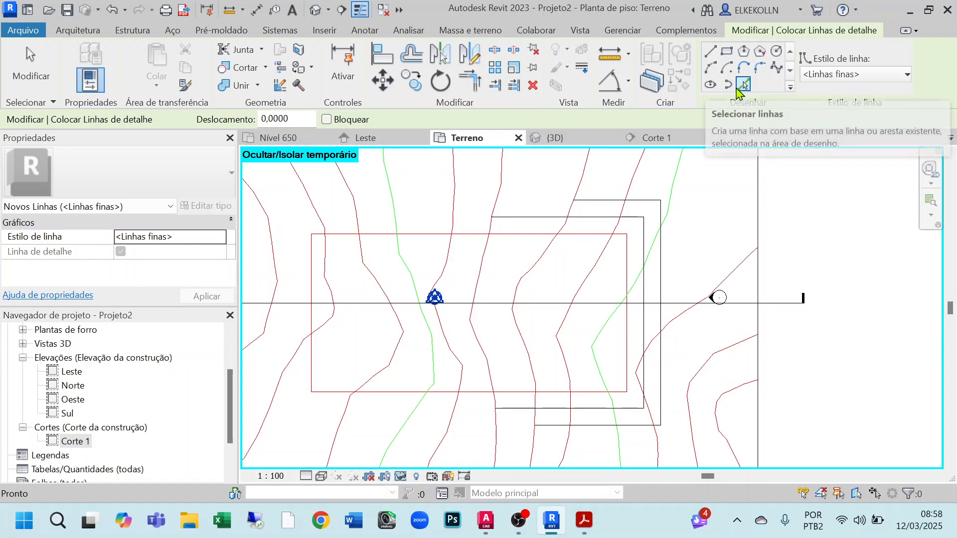
{"action": "left_click", "coordinate": [744, 87]}
{"action": "left_click", "coordinate": [302, 121]}
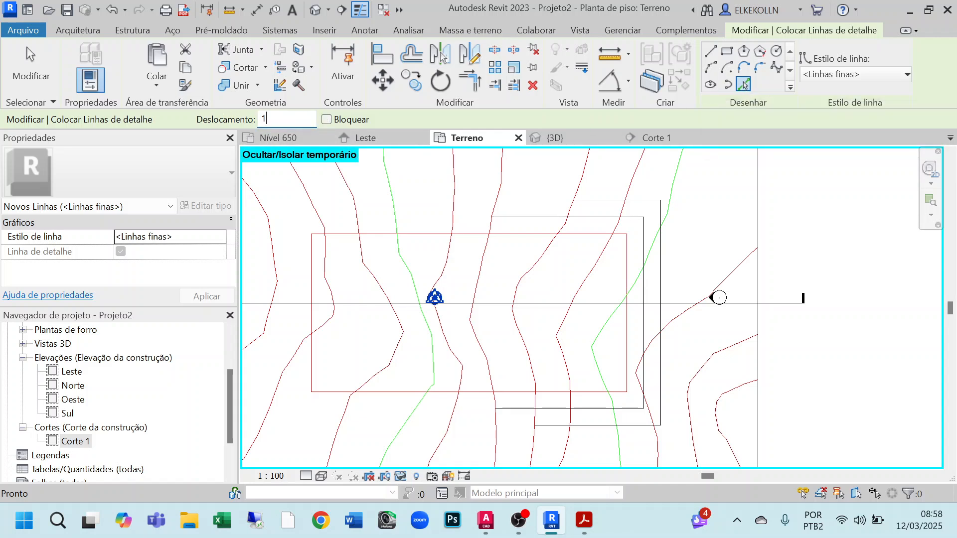
{"action": "key", "text": "Return"}
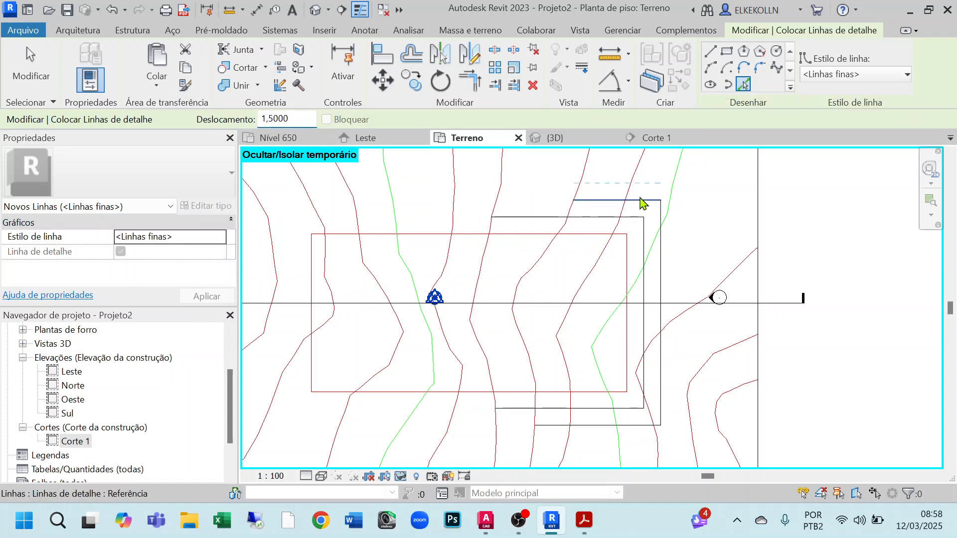
{"action": "left_click", "coordinate": [667, 240]}
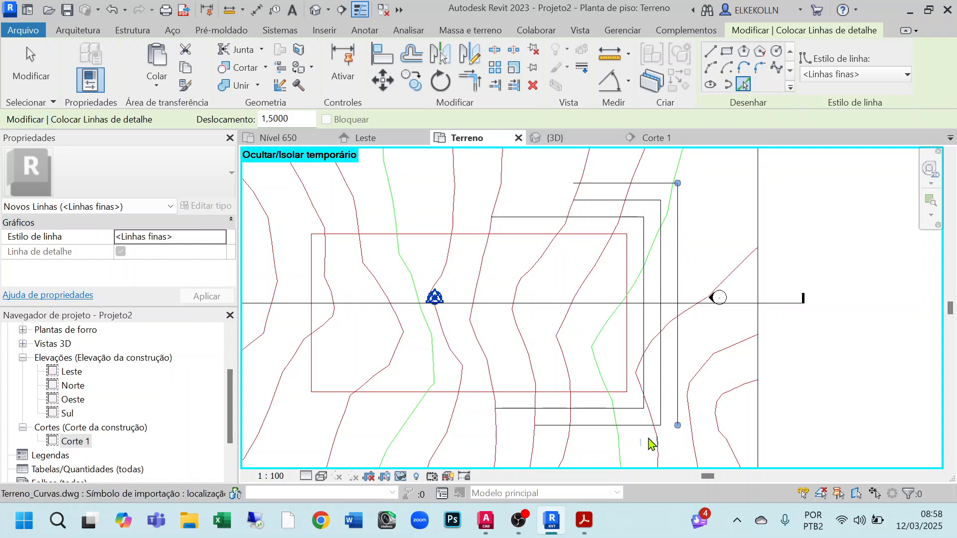
{"action": "left_click", "coordinate": [30, 75]}
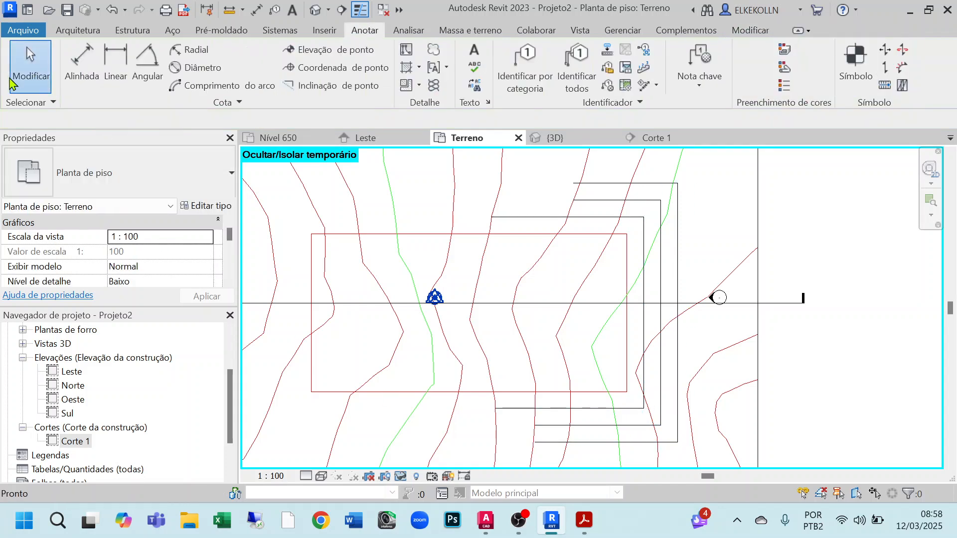
- Shorten the third set's upper and lower detail lines so their left ends meet the fourth contour above 655
{"action": "left_click", "coordinate": [589, 443]}
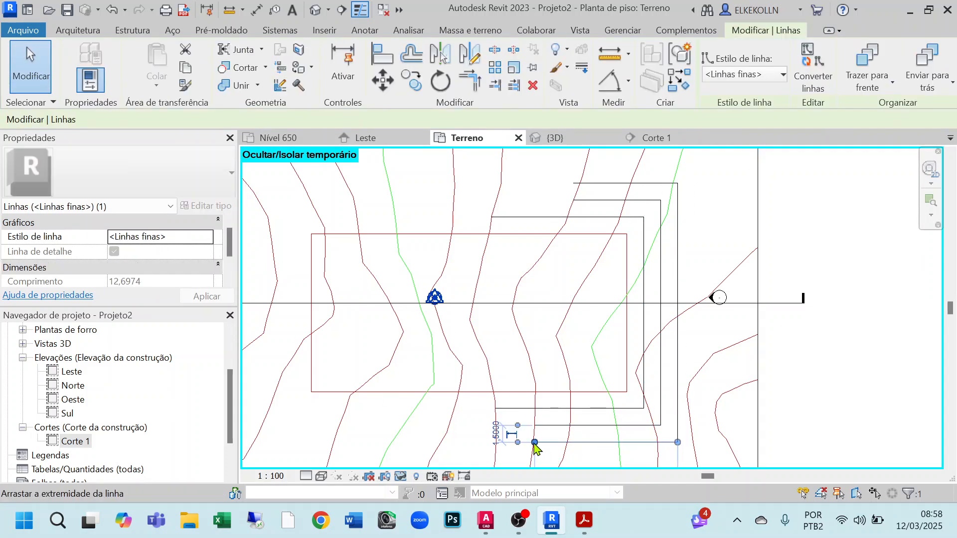
{"action": "left_click", "coordinate": [593, 184]}
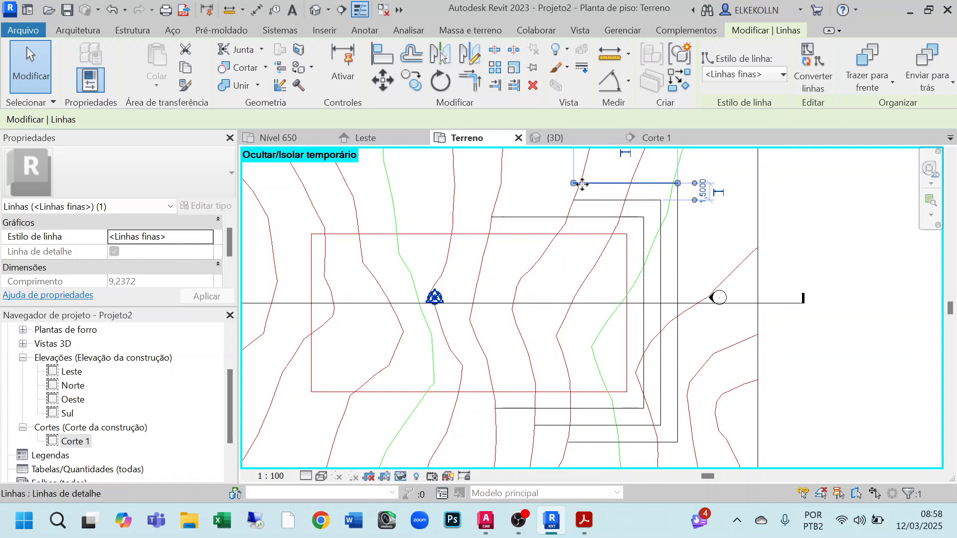
{"action": "left_click_drag", "start_coordinate": [574, 184], "coordinate": [630, 183]}
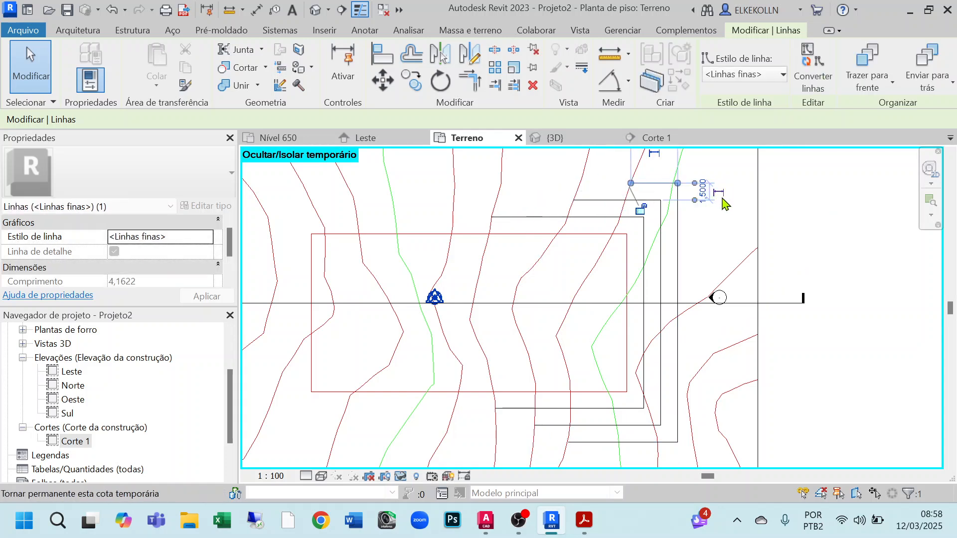
{"action": "left_click", "coordinate": [708, 229]}
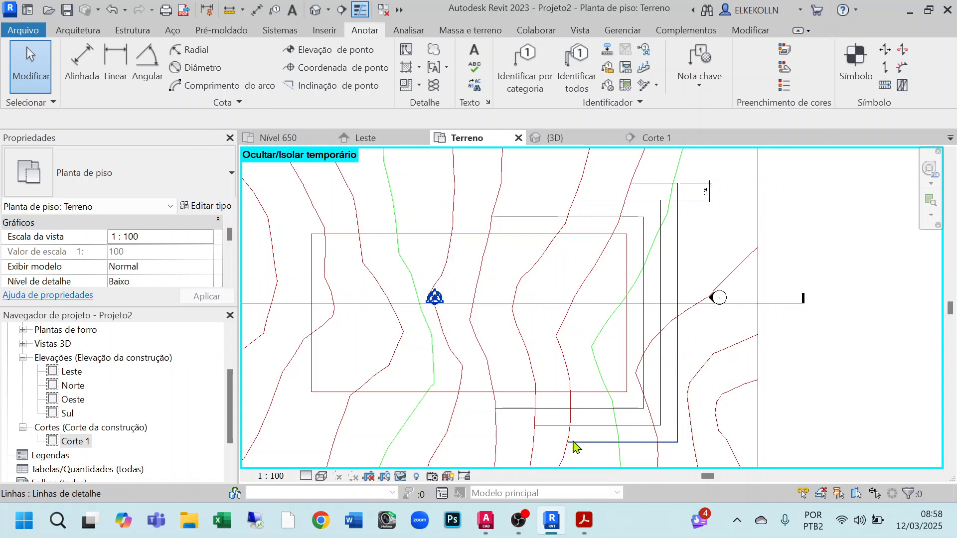
{"action": "scroll", "coordinate": [576, 447], "scroll_direction": "up", "scroll_amount": 5}
{"action": "left_click", "coordinate": [547, 432]}
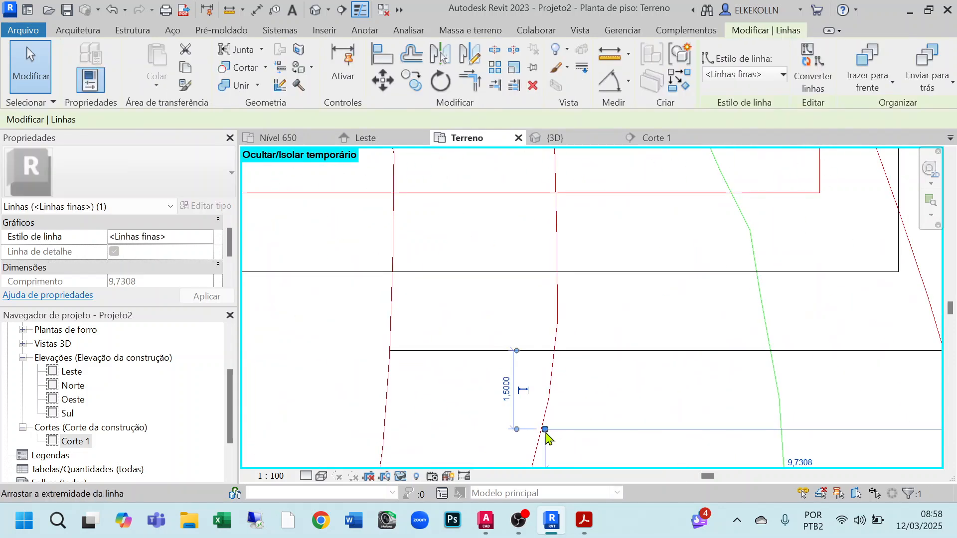
- Delete the spacing dimension between the offset lines above the platform's upper-right corner
{"action": "left_click", "coordinate": [593, 405]}
{"action": "scroll", "coordinate": [604, 402], "scroll_direction": "down", "scroll_amount": 5}
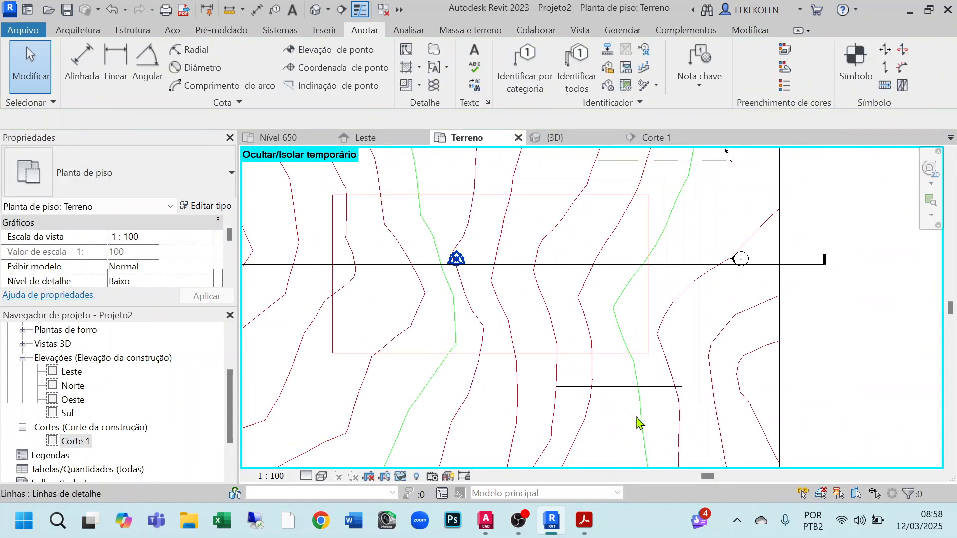
{"action": "middle_click_drag", "start_coordinate": [640, 423], "coordinate": [620, 448]}
{"action": "middle_click_drag", "start_coordinate": [668, 368], "coordinate": [589, 371]}
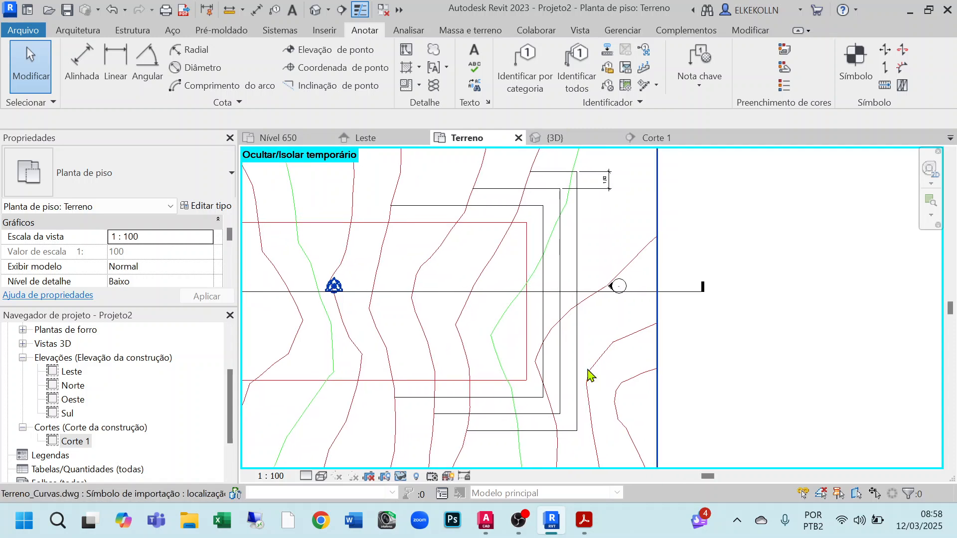
{"action": "left_click", "coordinate": [599, 192]}
{"action": "key", "text": "Delete"}
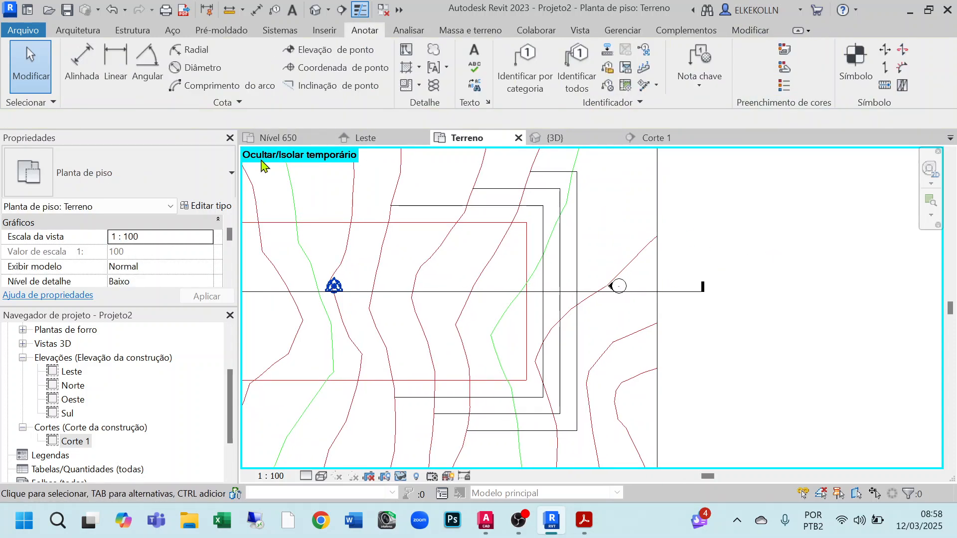
- Create detail lines offset 1.5 m outward from the outermost vertical, upper and lower cut-slope lines by picking them
{"action": "left_click", "coordinate": [406, 51]}
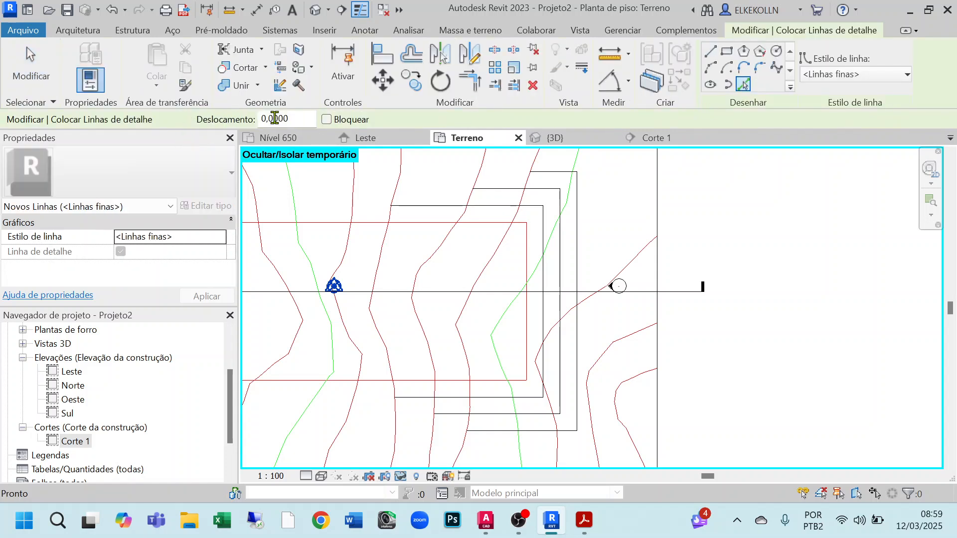
{"action": "left_click", "coordinate": [263, 119]}
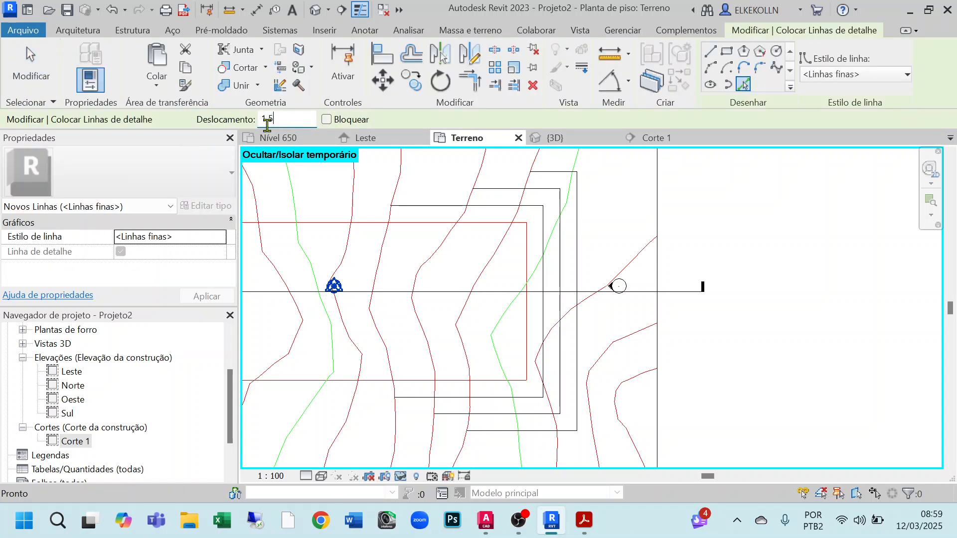
{"action": "key", "text": "Return"}
{"action": "left_click", "coordinate": [577, 239]}
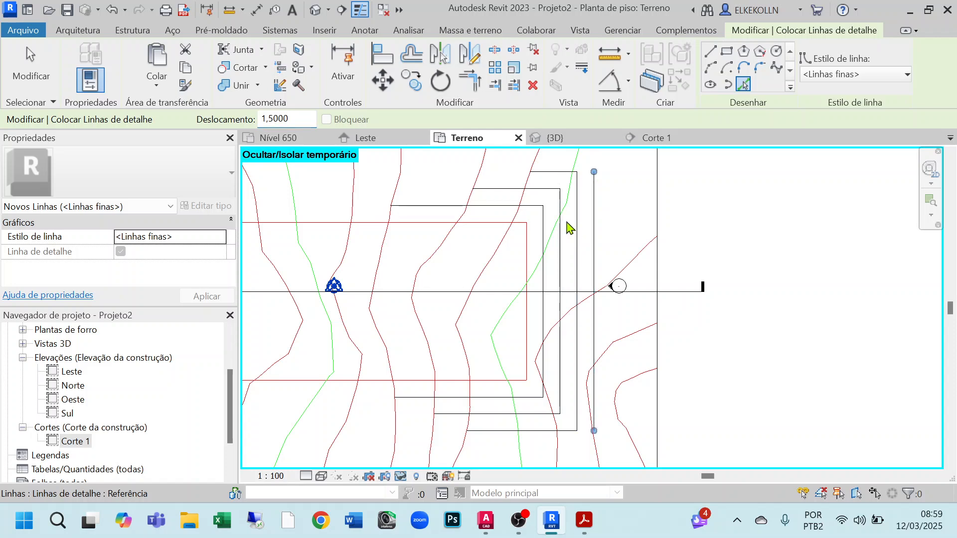
{"action": "middle_click_drag", "start_coordinate": [553, 197], "coordinate": [501, 231]}
{"action": "left_click", "coordinate": [512, 207]}
{"action": "middle_click_drag", "start_coordinate": [595, 321], "coordinate": [673, 169]}
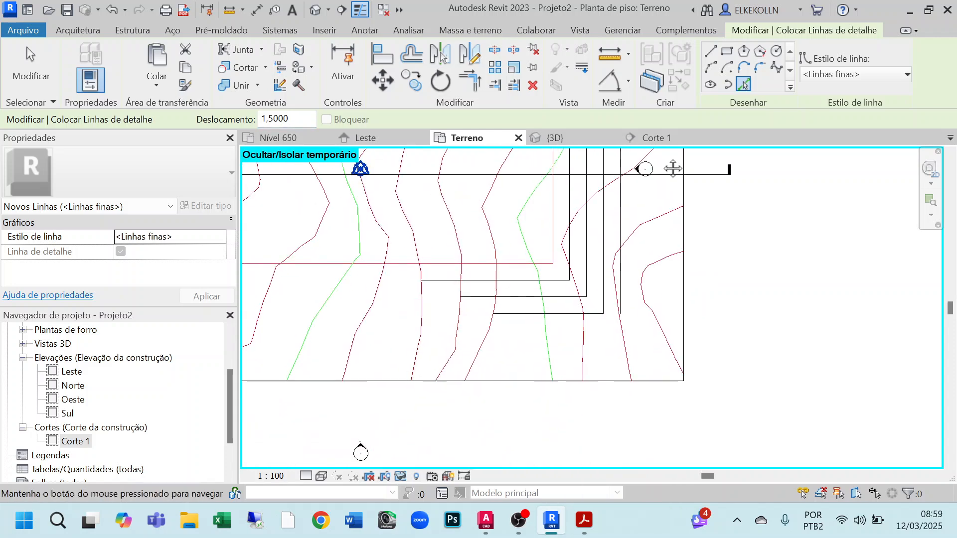
{"action": "key", "text": "Escape"}
{"action": "key", "text": "Escape"}
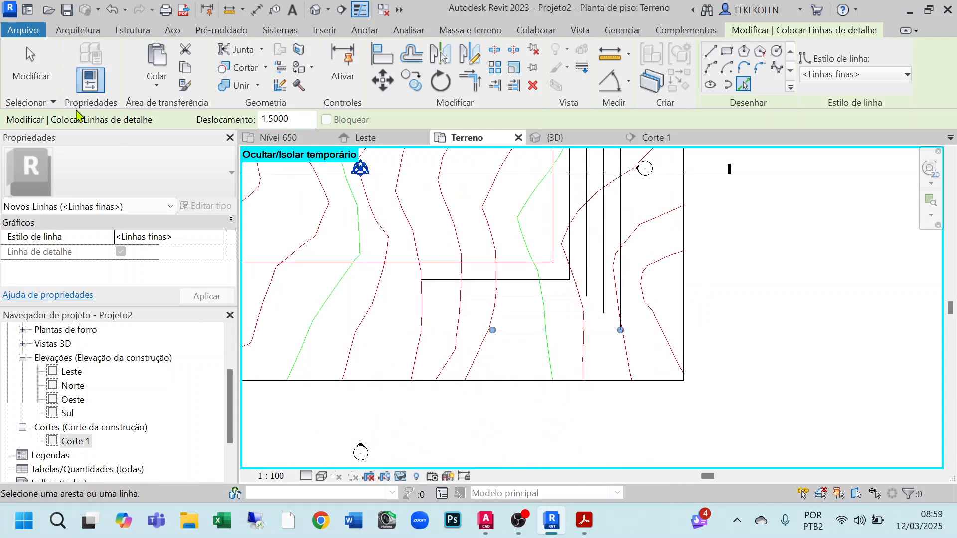
- Shorten the newest lower and upper horizontal lines so their left ends meet the green 660 contour
{"action": "left_click", "coordinate": [591, 331]}
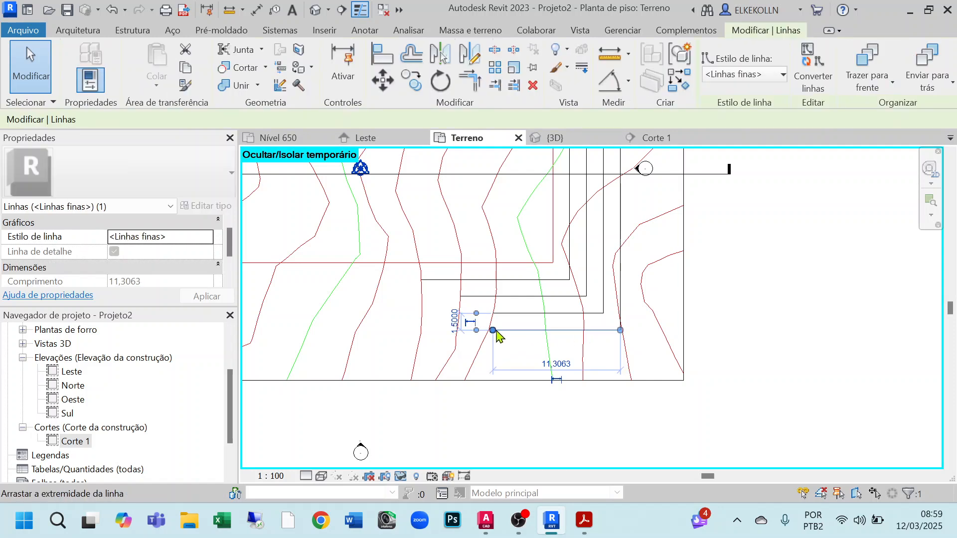
{"action": "left_click_drag", "start_coordinate": [495, 330], "coordinate": [546, 329]}
{"action": "middle_click_drag", "start_coordinate": [549, 234], "coordinate": [550, 424]}
{"action": "left_click_drag", "start_coordinate": [546, 235], "coordinate": [592, 233]}
{"action": "left_click", "coordinate": [635, 265]}
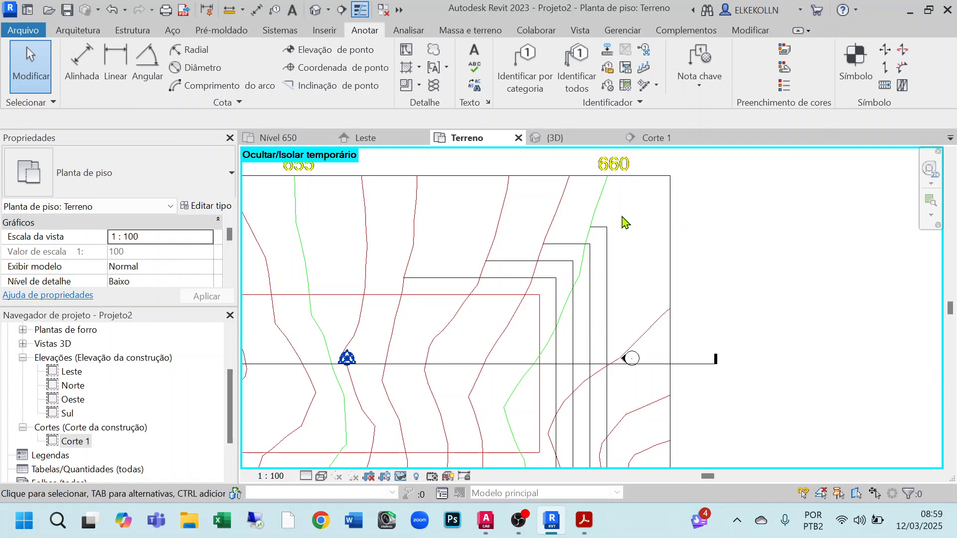
- Add detail lines offset 1.5 m outward from the outermost vertical line and the lowest horizontal line
{"action": "middle_click_drag", "start_coordinate": [647, 326], "coordinate": [624, 182]}
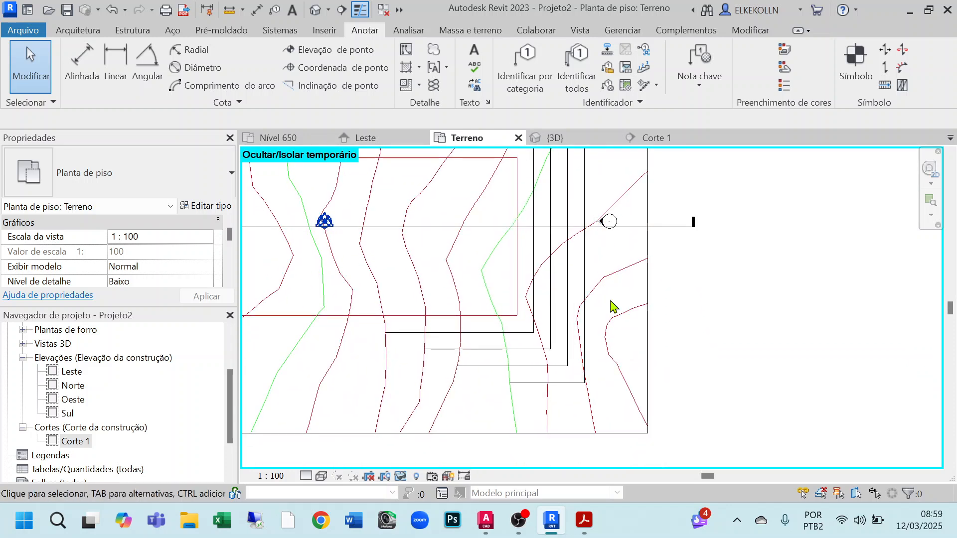
{"action": "left_click", "coordinate": [406, 52]}
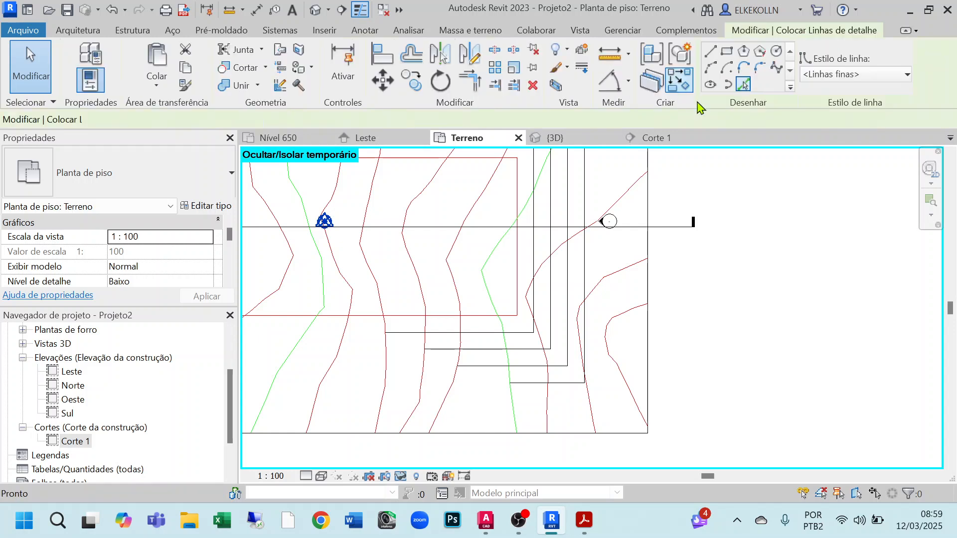
{"action": "left_click", "coordinate": [743, 86]}
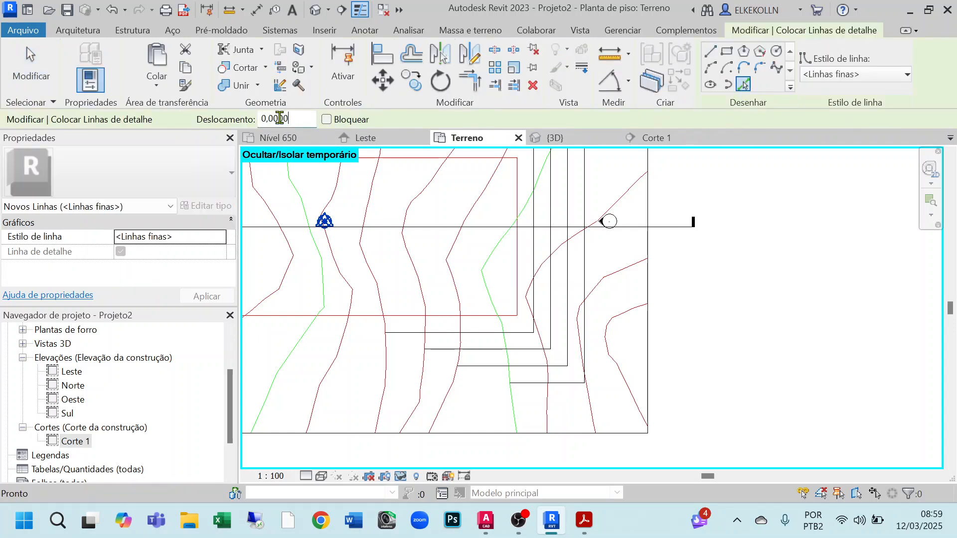
{"action": "type", "text": "1,5"}
{"action": "key", "text": "Return"}
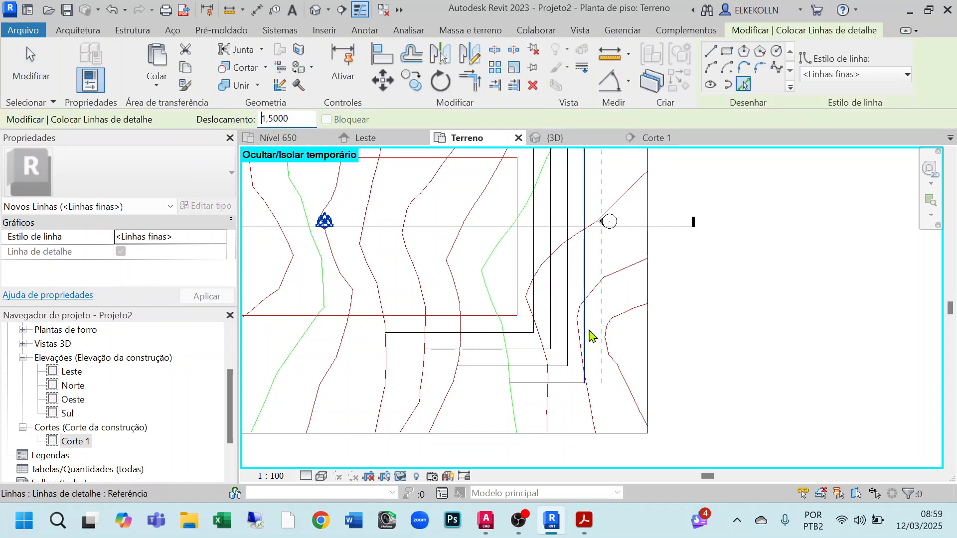
{"action": "left_click", "coordinate": [590, 335]}
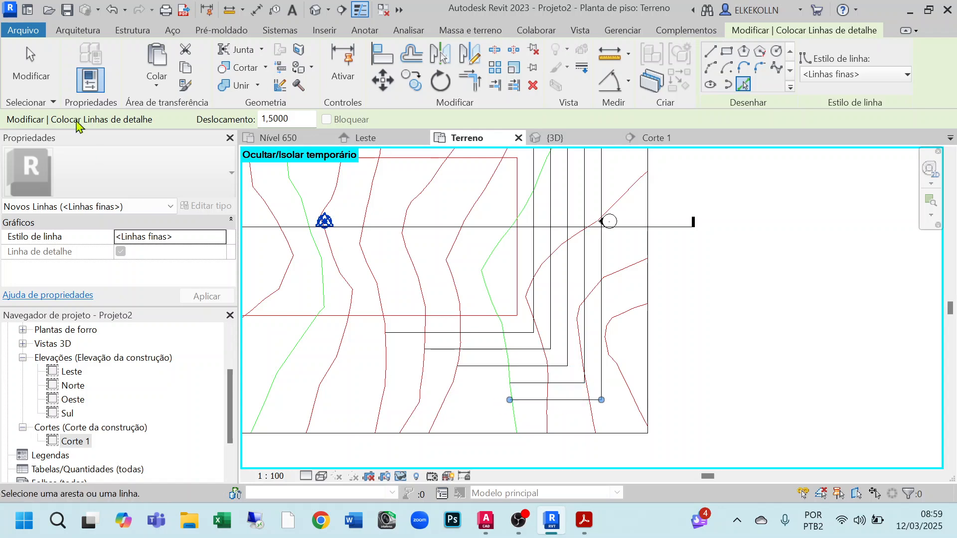
{"action": "key", "text": "Escape"}
- Shorten the new lower horizontal line and the new vertical line to end on the first red contour beyond 660
{"action": "left_click", "coordinate": [568, 400]}
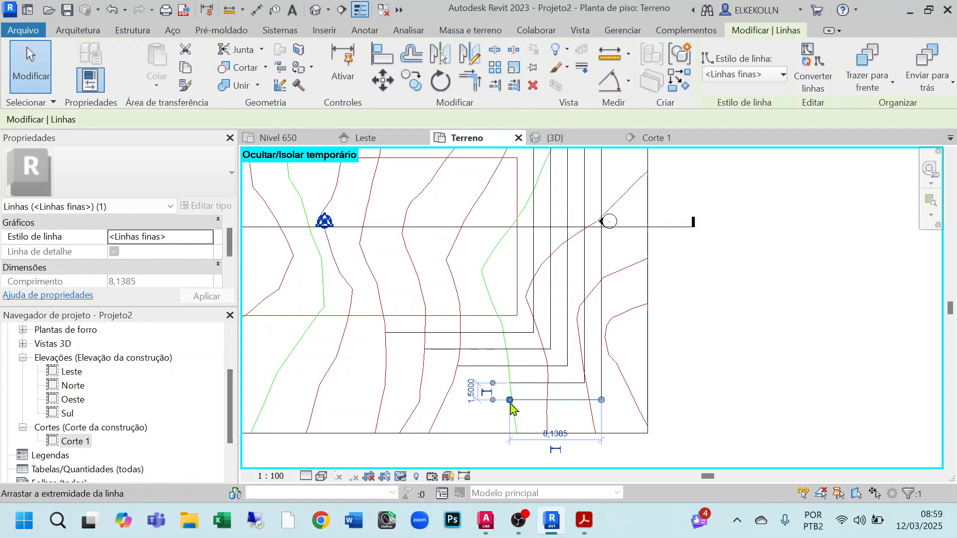
{"action": "left_click_drag", "start_coordinate": [510, 402], "coordinate": [547, 401]}
{"action": "middle_click_drag", "start_coordinate": [621, 292], "coordinate": [621, 336]}
{"action": "left_click", "coordinate": [607, 201]}
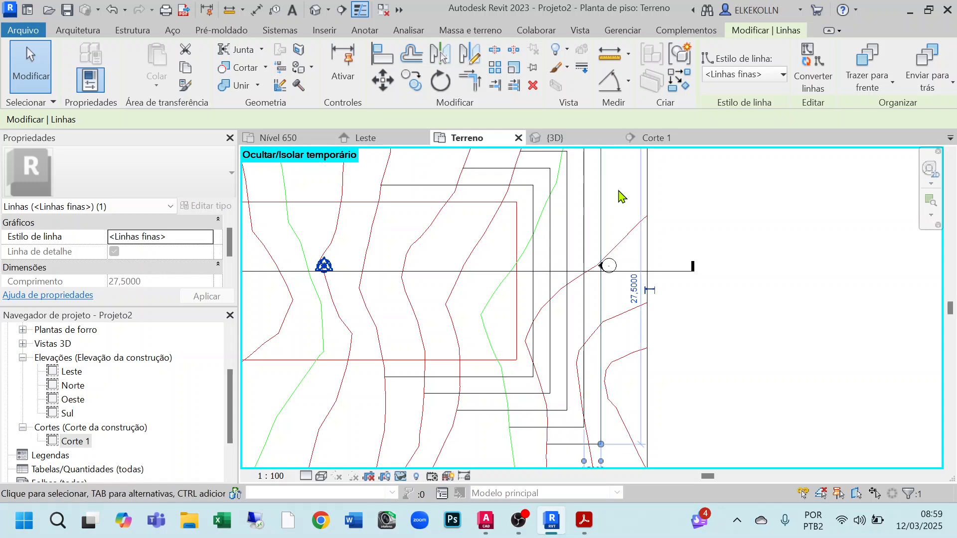
{"action": "middle_click_drag", "start_coordinate": [617, 147], "coordinate": [609, 200]}
{"action": "left_click_drag", "start_coordinate": [602, 187], "coordinate": [602, 317]}
{"action": "scroll", "coordinate": [602, 316], "scroll_direction": "up", "scroll_amount": 5}
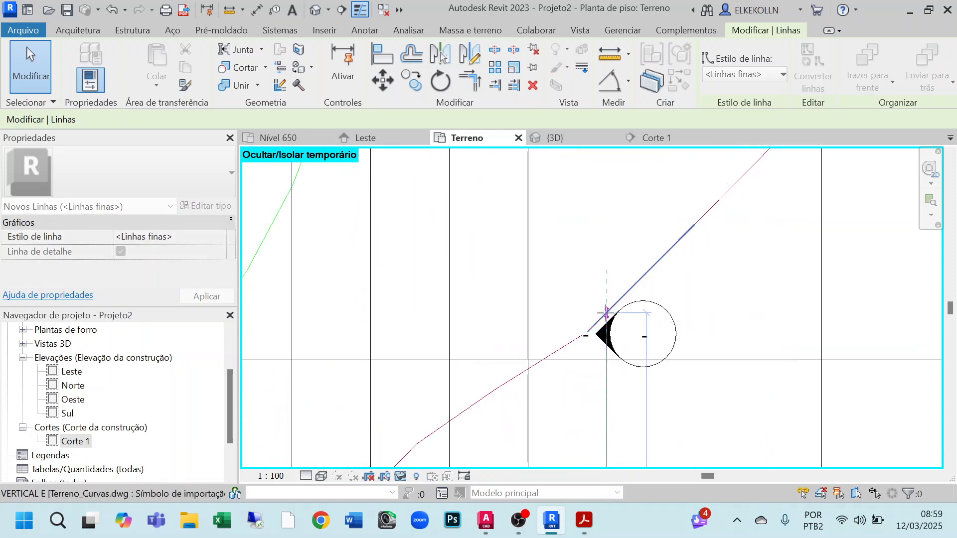
{"action": "left_click", "coordinate": [622, 229]}
{"action": "scroll", "coordinate": [664, 299], "scroll_direction": "down", "scroll_amount": 5}
- Offset another vertical and lower horizontal detail line 1.5 m outward from the outermost pair
{"action": "middle_click_drag", "start_coordinate": [690, 359], "coordinate": [704, 245]}
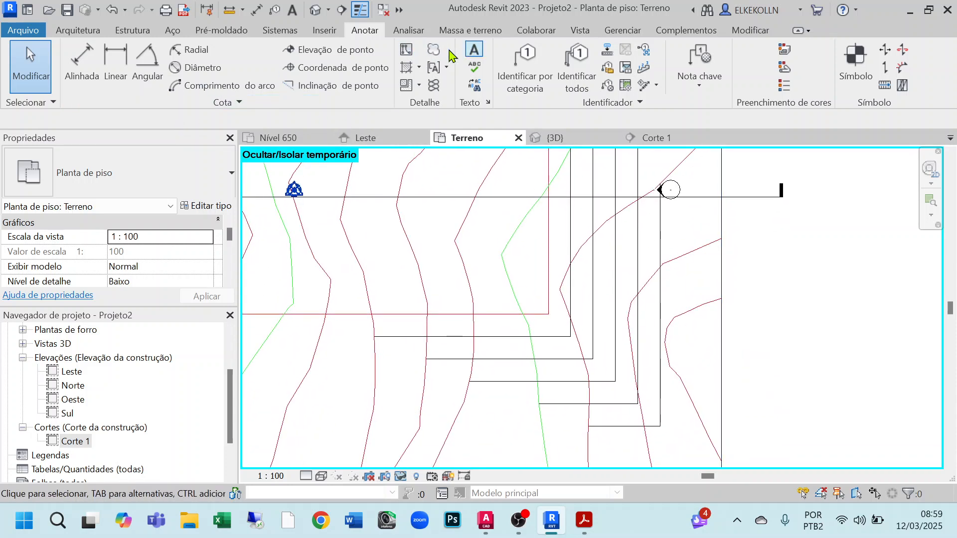
{"action": "left_click", "coordinate": [406, 52]}
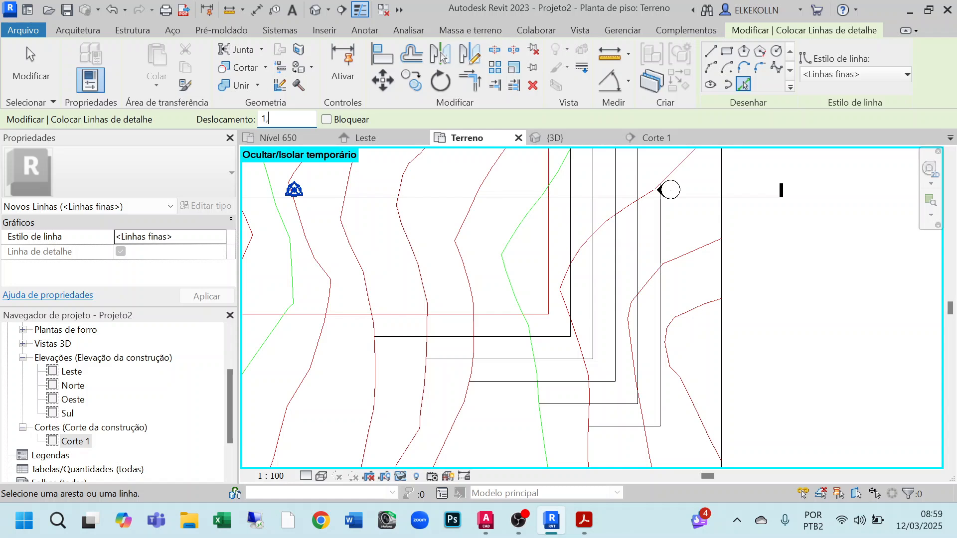
{"action": "type", "text": "5000"}
{"action": "left_click", "coordinate": [663, 373]}
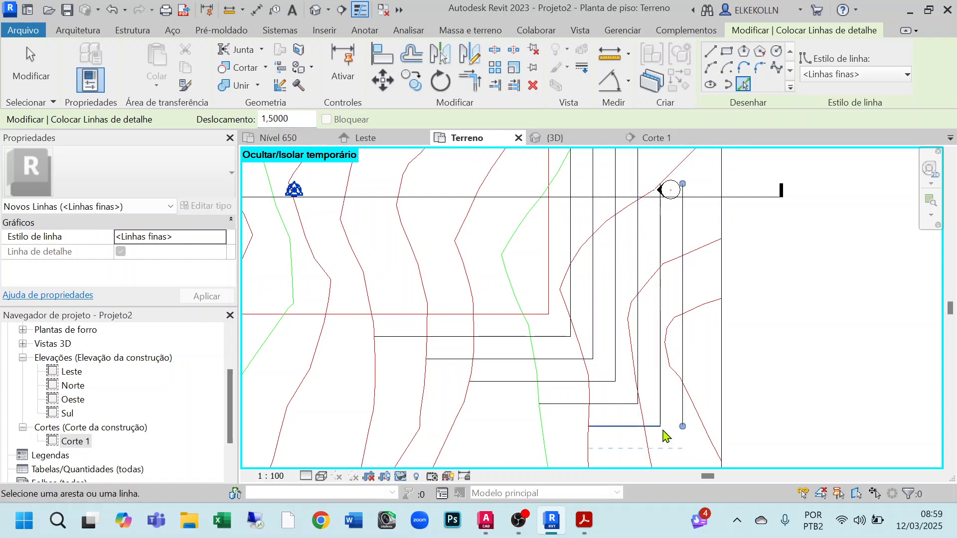
{"action": "left_click", "coordinate": [657, 439]}
{"action": "key", "text": "Escape"}
{"action": "key", "text": "Escape"}
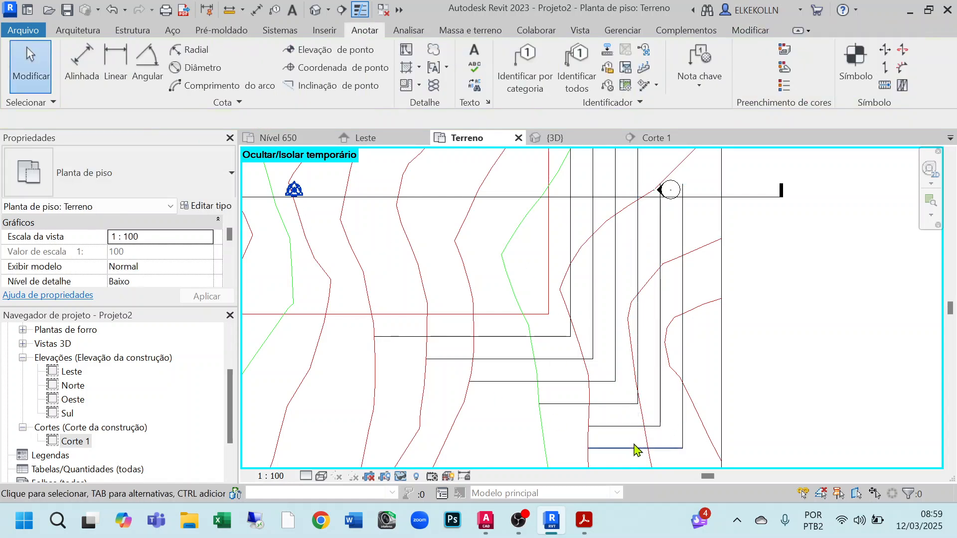
- Shorten the outermost horizontal line's left end and vertical line's upper end to the second red contour beyond 660
{"action": "left_click", "coordinate": [604, 449]}
{"action": "left_click_drag", "start_coordinate": [590, 449], "coordinate": [648, 448]}
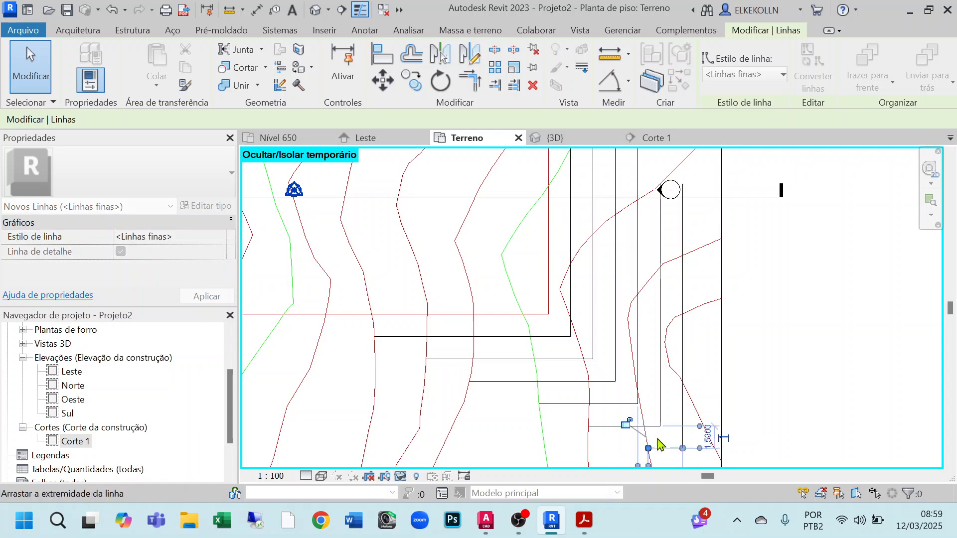
{"action": "left_click", "coordinate": [684, 275]}
{"action": "left_click", "coordinate": [683, 273]}
{"action": "left_click_drag", "start_coordinate": [684, 183], "coordinate": [684, 256]}
{"action": "left_click", "coordinate": [791, 262]}
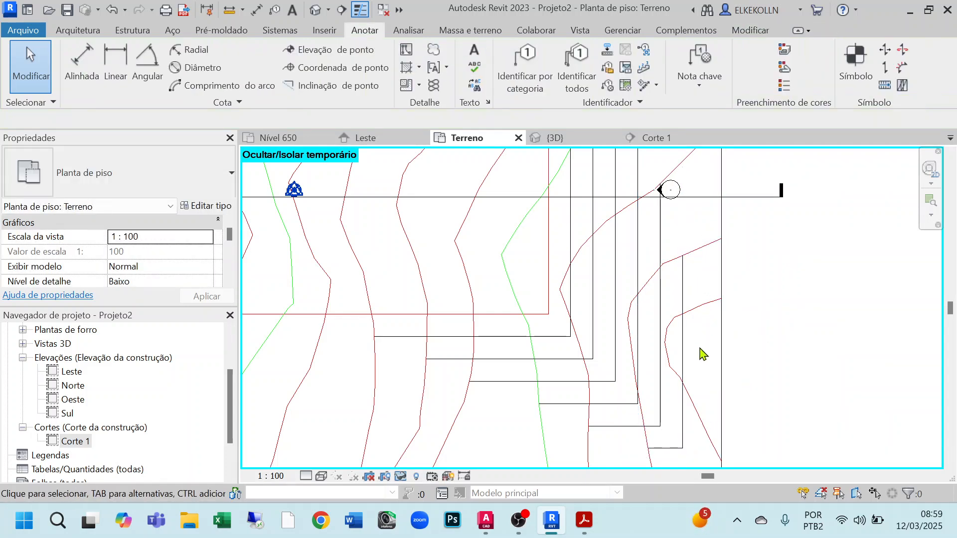
- Create one more vertical detail line offset 1.5 m outward from the outermost vertical line
{"action": "left_click", "coordinate": [406, 51]}
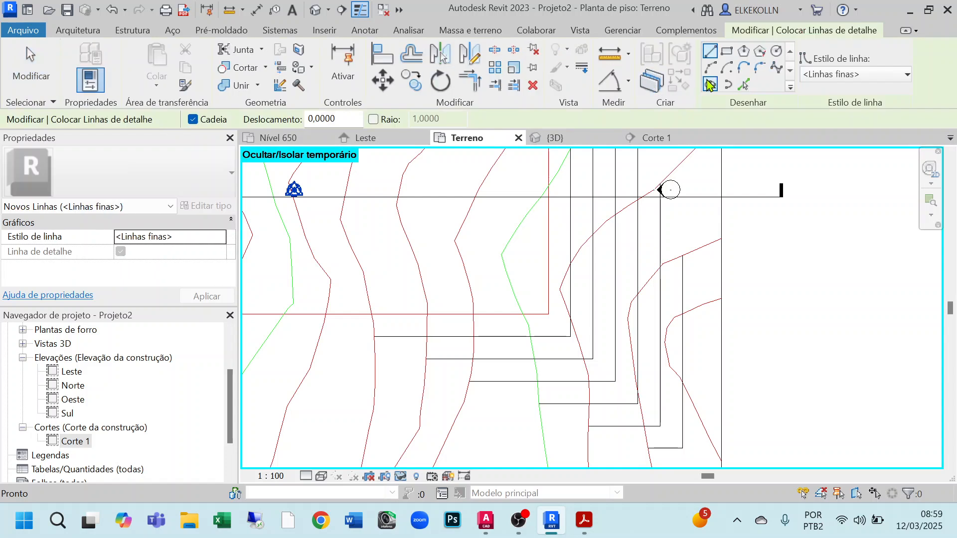
{"action": "left_click", "coordinate": [744, 86]}
{"action": "left_click", "coordinate": [304, 125]}
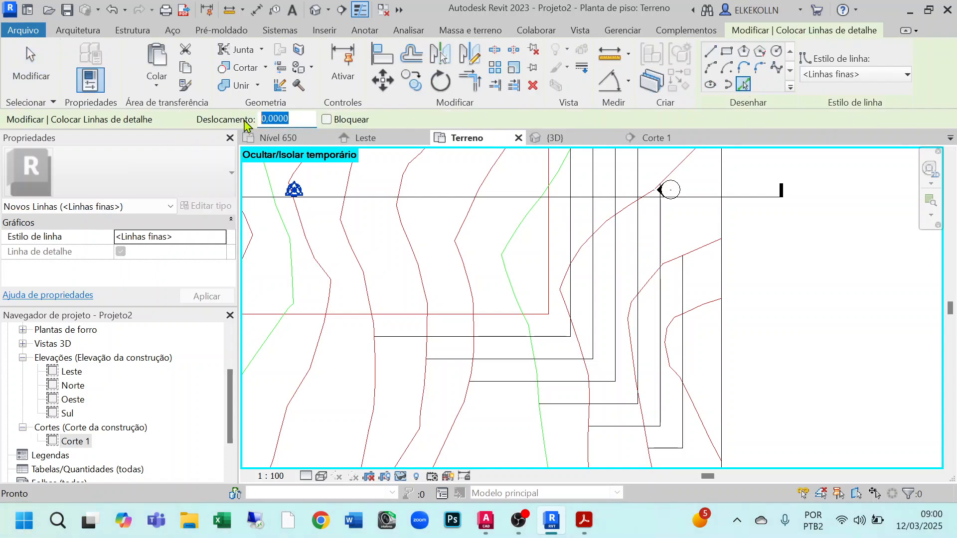
{"action": "left_click", "coordinate": [689, 365]}
{"action": "left_click", "coordinate": [30, 84]}
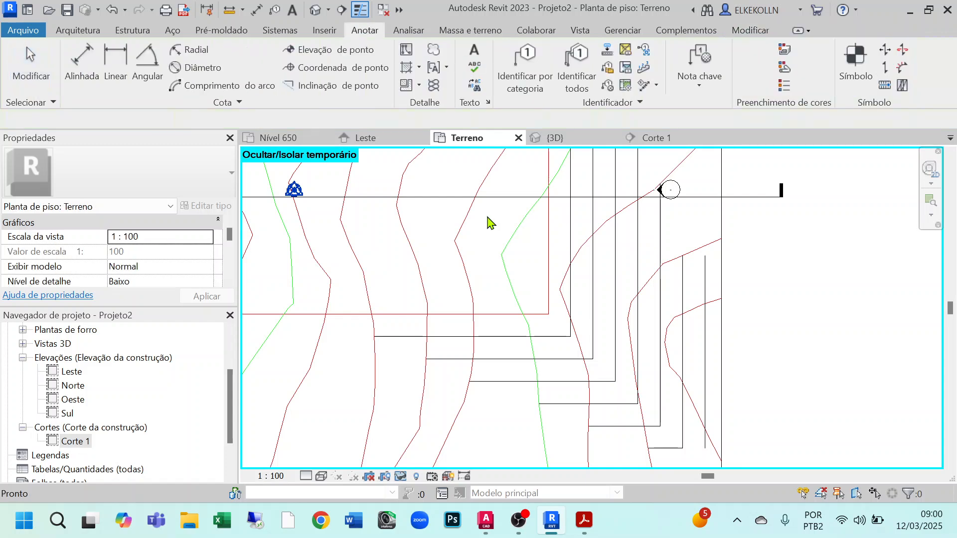
- Shorten both ends of the last vertical line to meet the innermost red contour near the terrain's right boundary
{"action": "left_click", "coordinate": [706, 338]}
{"action": "left_click_drag", "start_coordinate": [709, 264], "coordinate": [708, 305]}
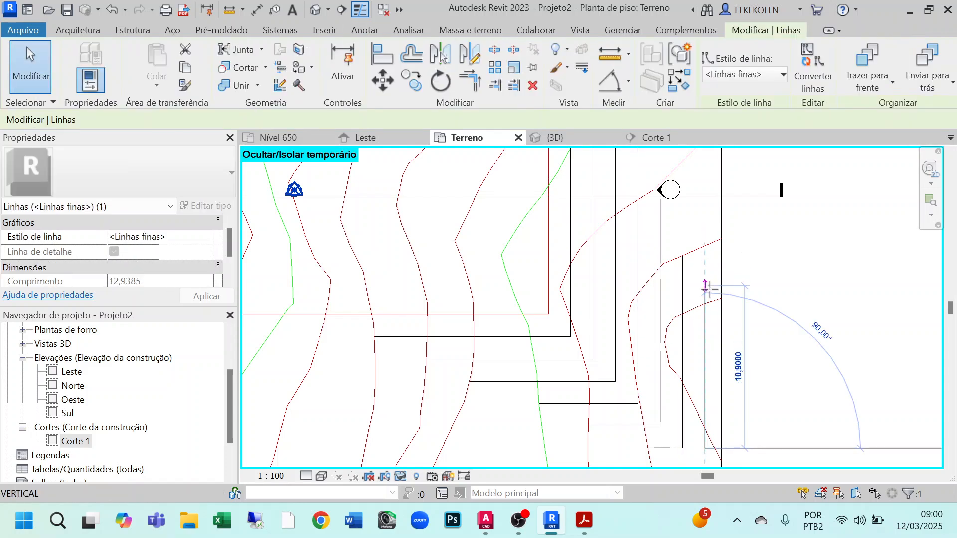
{"action": "left_click_drag", "start_coordinate": [707, 450], "coordinate": [706, 429]}
{"action": "left_click", "coordinate": [800, 387]}
- Check the cut and fill slope requirements in the problem statement in Acrobat, then return to Revit and examine the platform's fill side
{"action": "scroll", "coordinate": [809, 364], "scroll_direction": "down", "scroll_amount": 5}
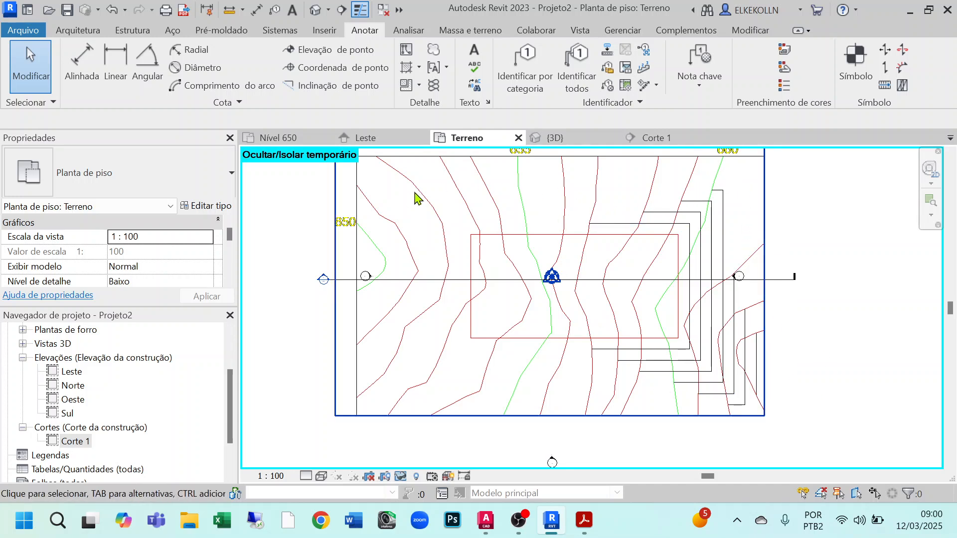
{"action": "middle_click_drag", "start_coordinate": [517, 304], "coordinate": [467, 338]}
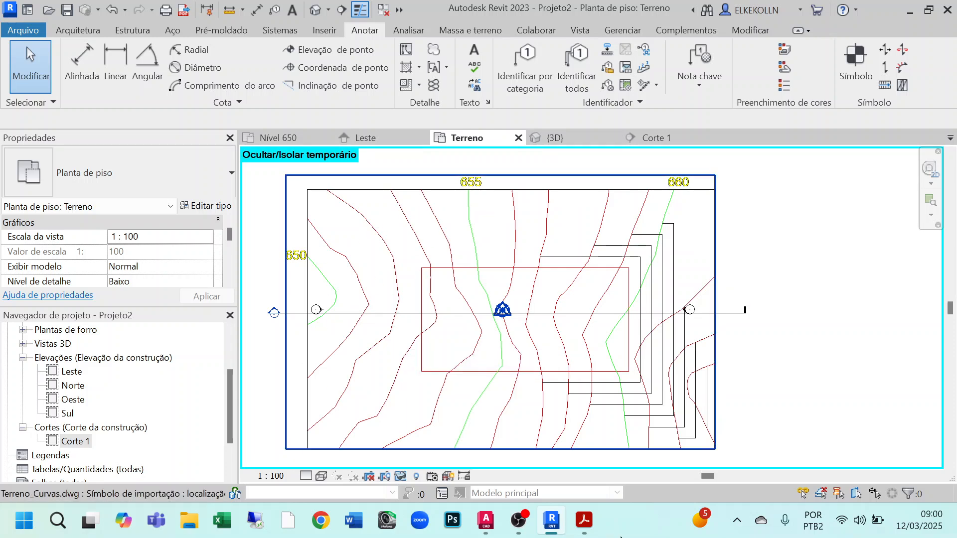
{"action": "left_click", "coordinate": [589, 529]}
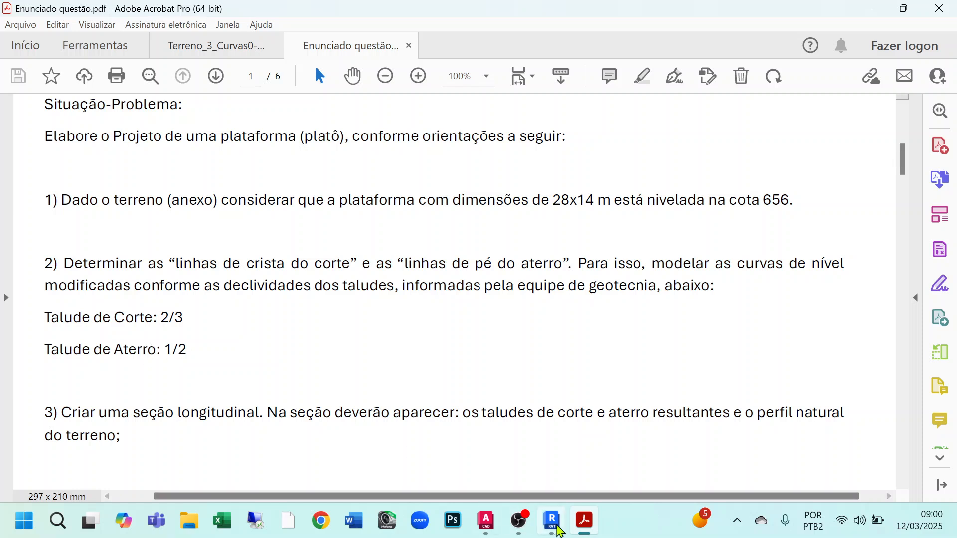
{"action": "left_click", "coordinate": [552, 521]}
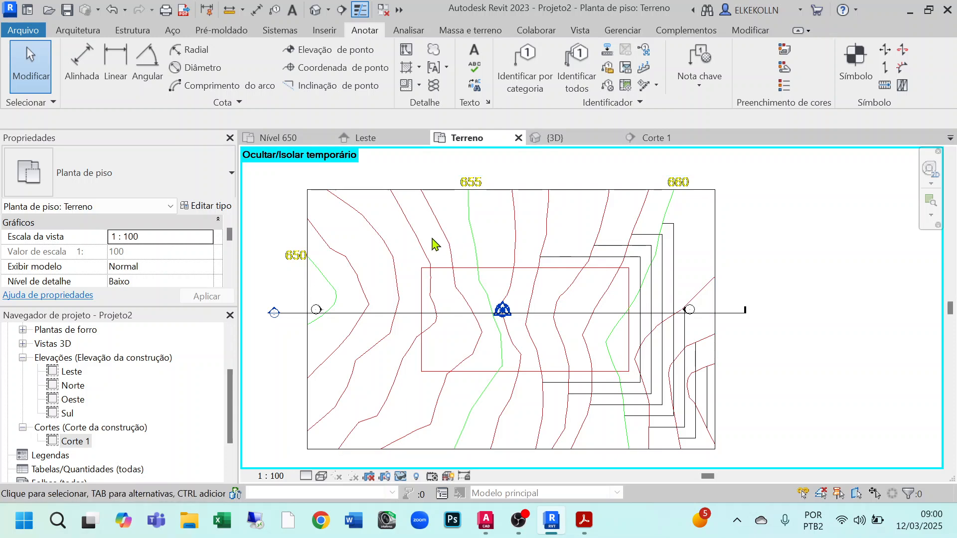
{"action": "scroll", "coordinate": [525, 257], "scroll_direction": "up", "scroll_amount": 2}
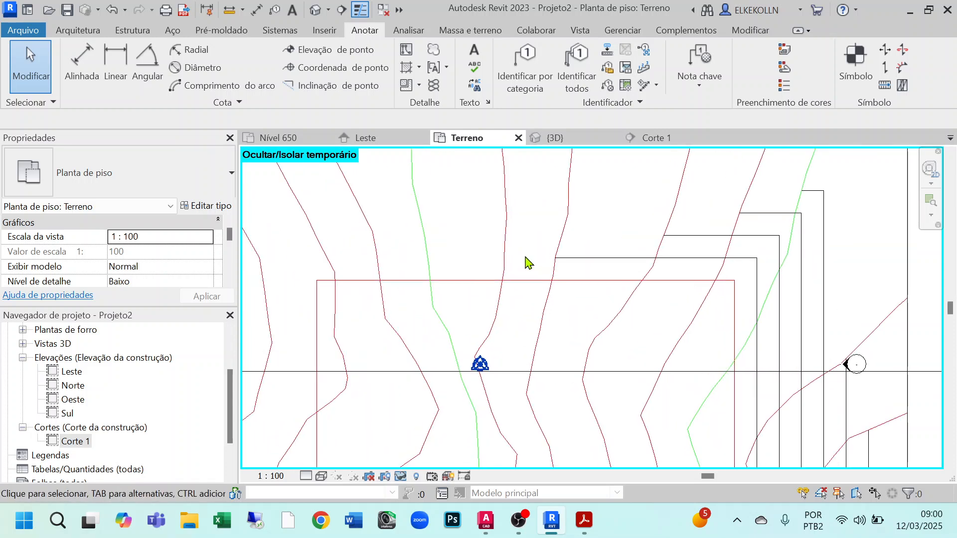
{"action": "middle_click_drag", "start_coordinate": [511, 367], "coordinate": [523, 274]}
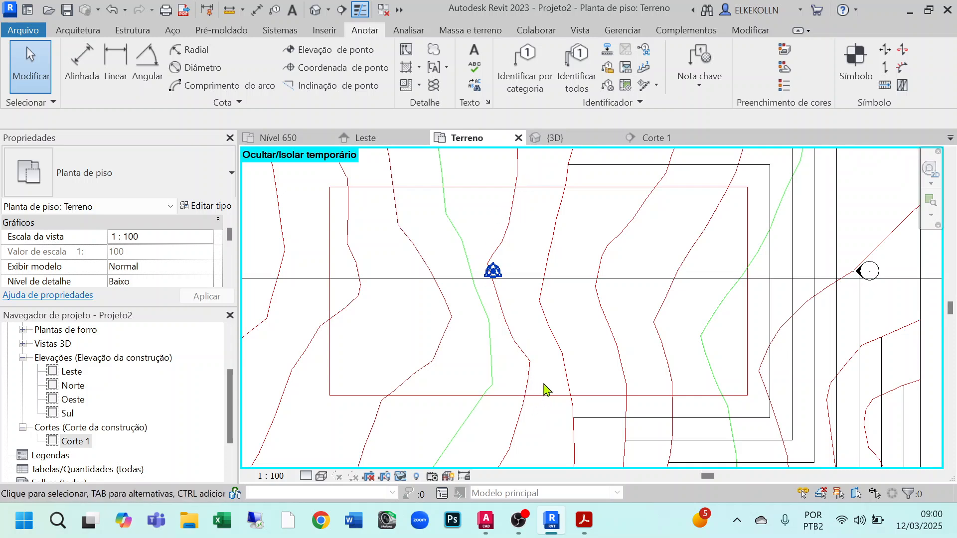
{"action": "middle_click_drag", "start_coordinate": [561, 358], "coordinate": [570, 399]}
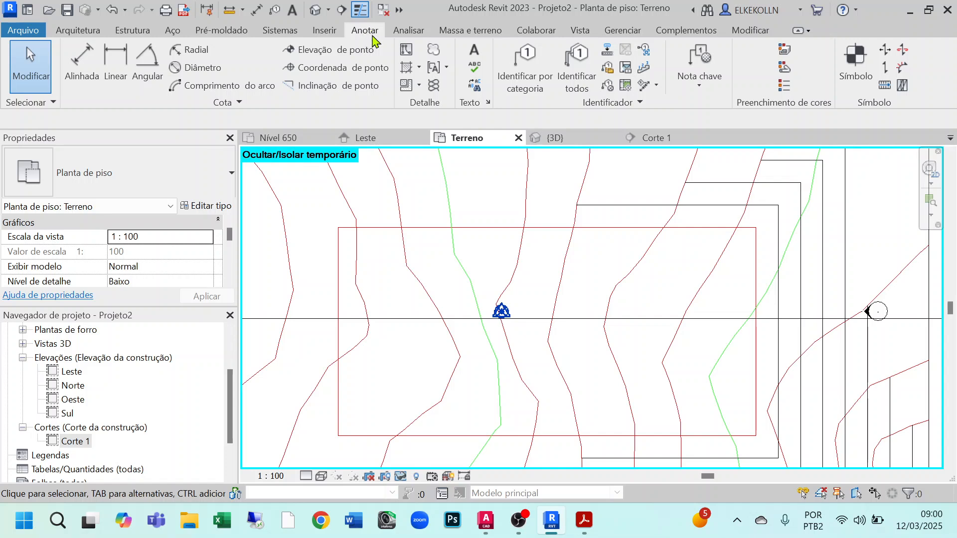
- Create detail lines offset 2 m outward from the platform's upper, left and lower edges on the fill side
{"action": "left_click", "coordinate": [406, 50]}
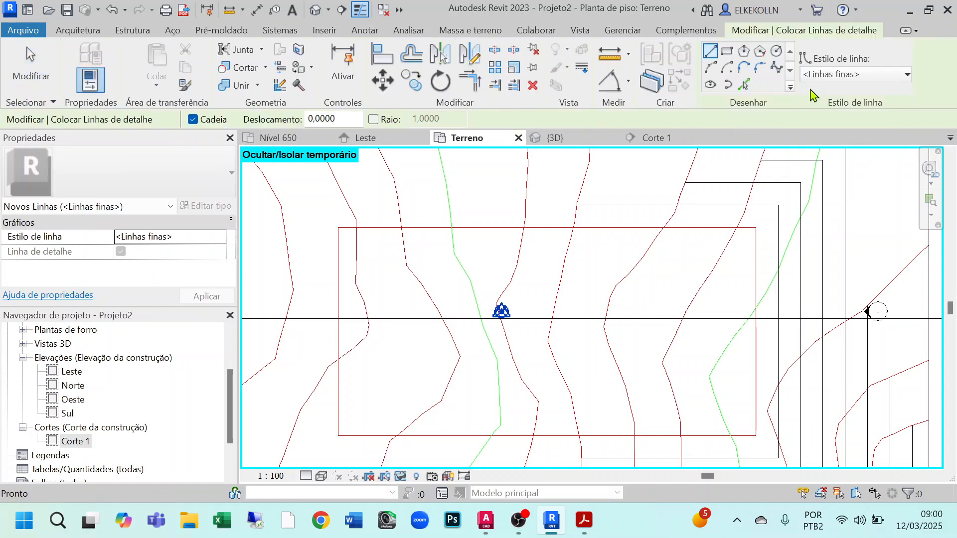
{"action": "left_click", "coordinate": [743, 85]}
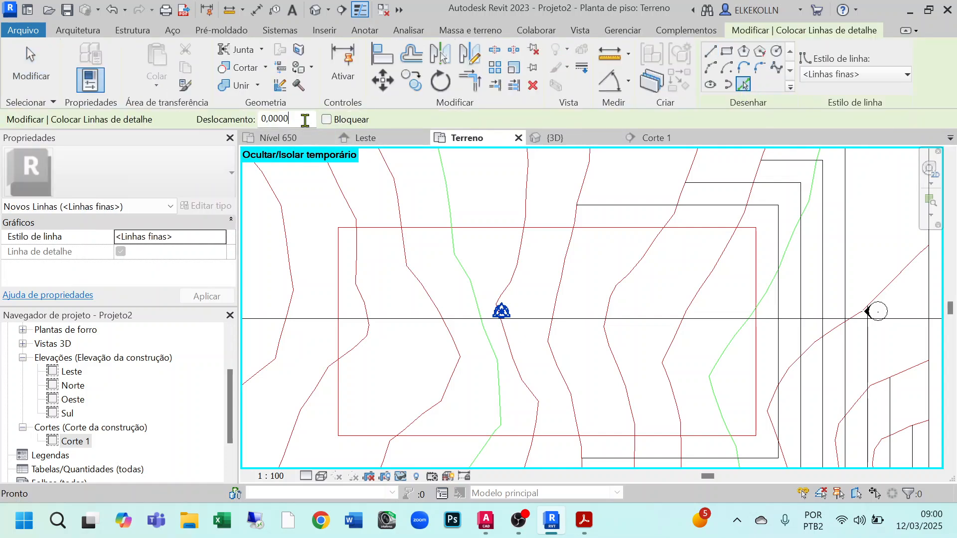
{"action": "type", "text": "2"}
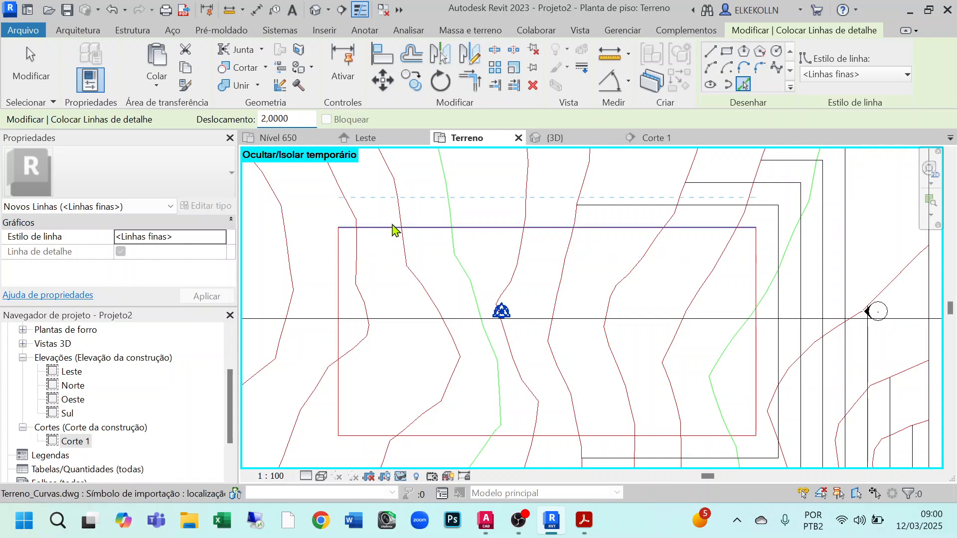
{"action": "left_click", "coordinate": [385, 228]}
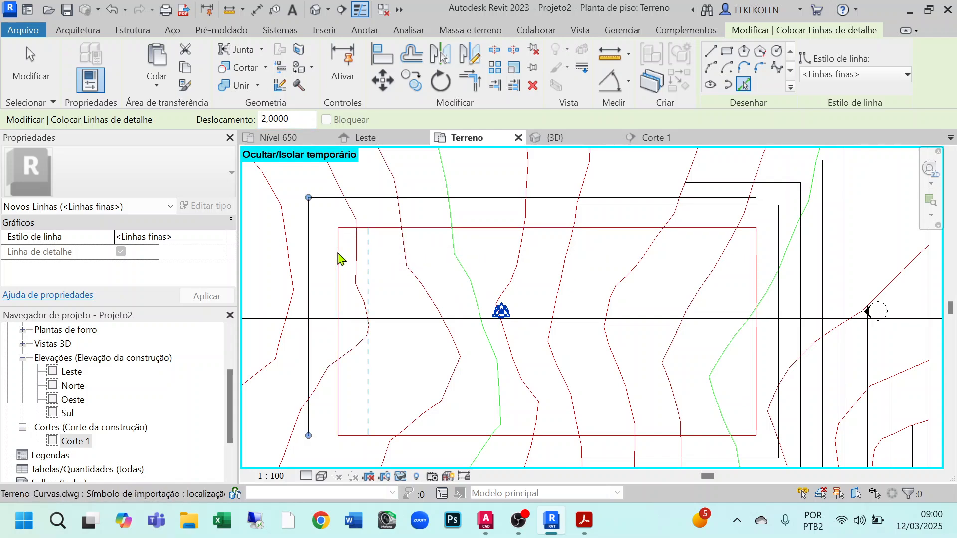
{"action": "middle_click_drag", "start_coordinate": [425, 328], "coordinate": [417, 402]}
{"action": "left_click", "coordinate": [406, 318]}
{"action": "left_click", "coordinate": [38, 81]}
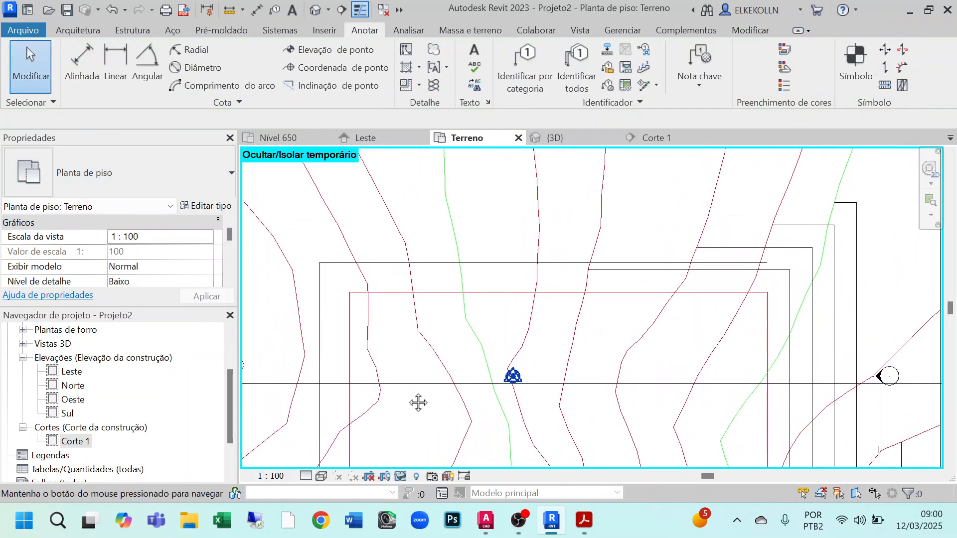
- Shorten the right ends of the fill side's upper and lower offset lines to the green 655 contour
{"action": "left_click", "coordinate": [494, 267]}
{"action": "left_click_drag", "start_coordinate": [767, 272], "coordinate": [459, 266]}
{"action": "left_click", "coordinate": [513, 281]}
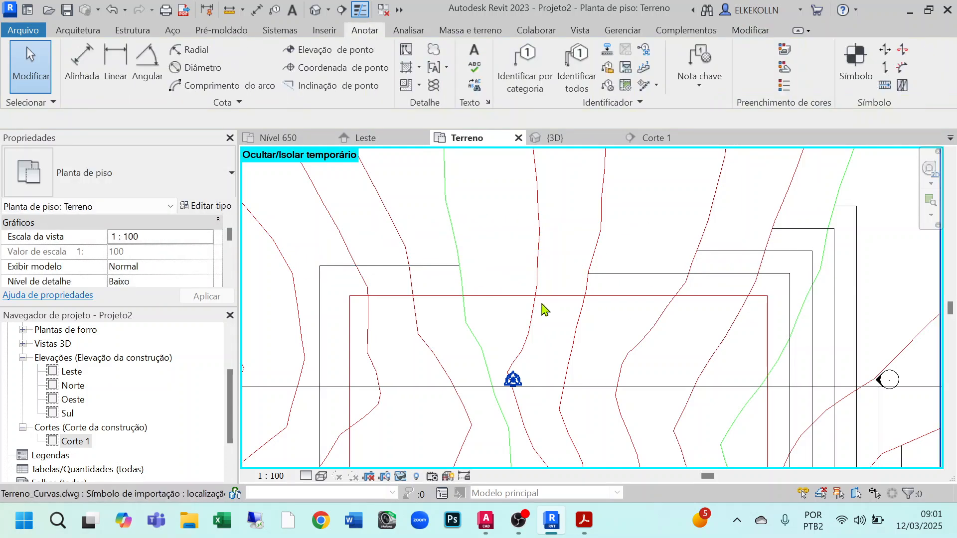
{"action": "middle_click_drag", "start_coordinate": [525, 367], "coordinate": [586, 190]}
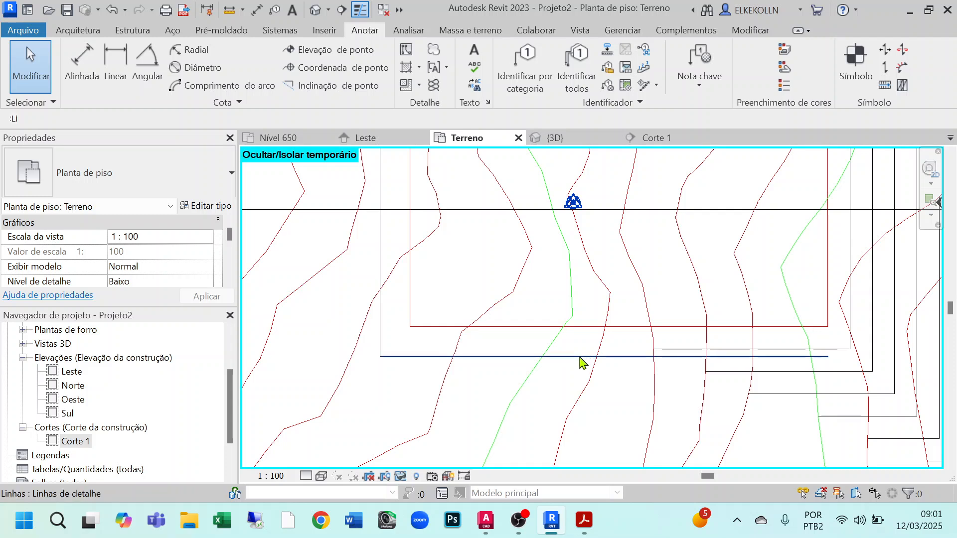
{"action": "left_click", "coordinate": [580, 357]}
{"action": "left_click_drag", "start_coordinate": [827, 356], "coordinate": [543, 357]}
{"action": "left_click", "coordinate": [528, 295]}
{"action": "scroll", "coordinate": [540, 272], "scroll_direction": "down", "scroll_amount": 1}
{"action": "middle_click_drag", "start_coordinate": [559, 247], "coordinate": [531, 312]}
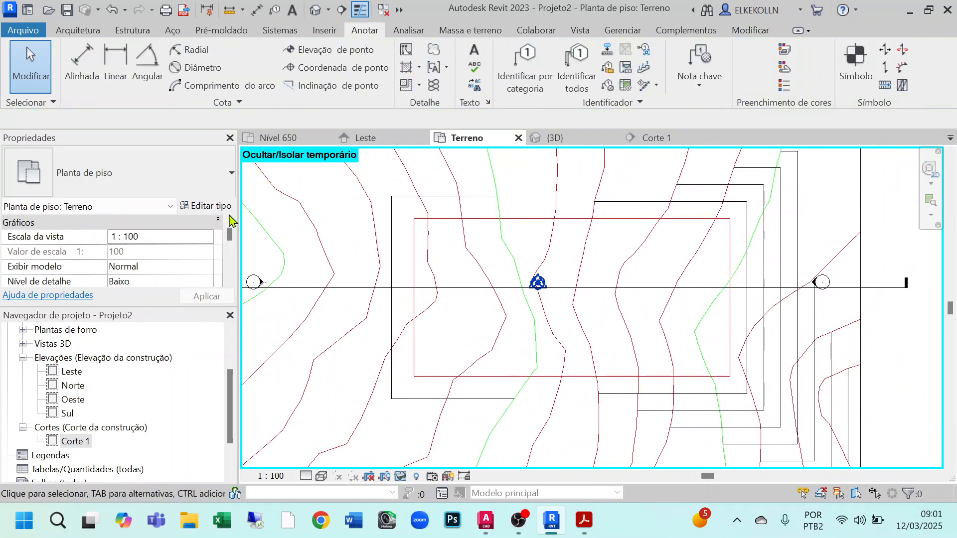
- Create a second set of detail lines offset 2 m outward from the fill side's upper, left and lower lines
{"action": "left_click", "coordinate": [399, 51]}
{"action": "left_click", "coordinate": [743, 84]}
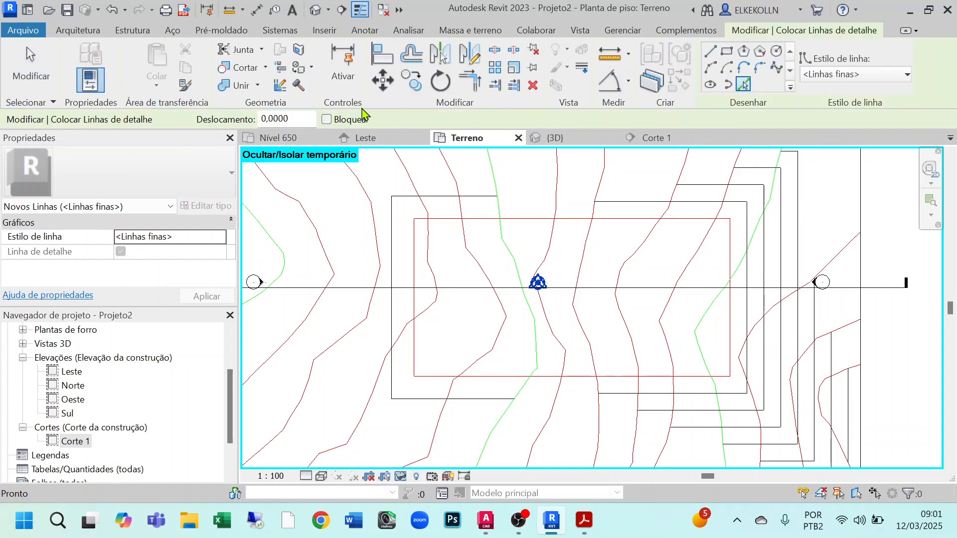
{"action": "left_click_drag", "start_coordinate": [309, 122], "coordinate": [255, 127]}
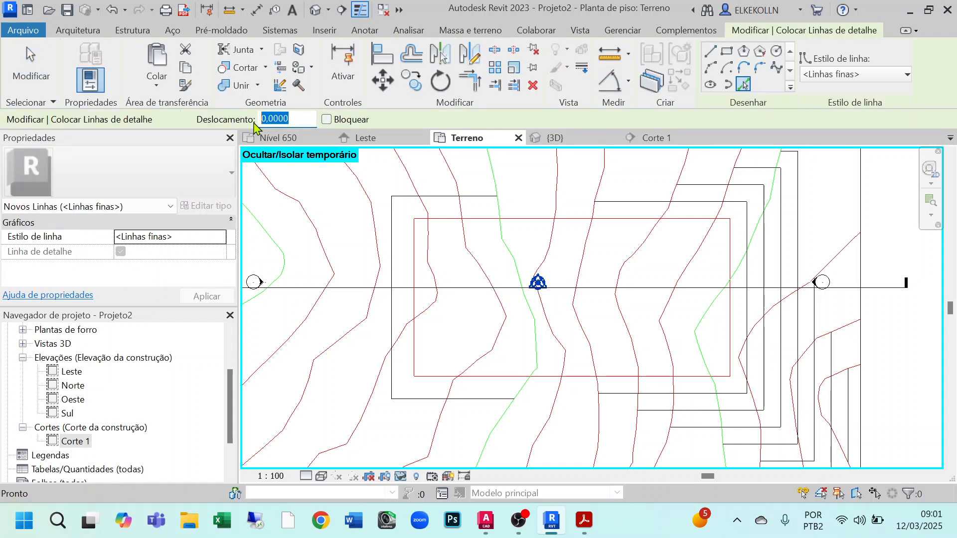
{"action": "left_click", "coordinate": [403, 196]}
{"action": "left_click", "coordinate": [392, 233]}
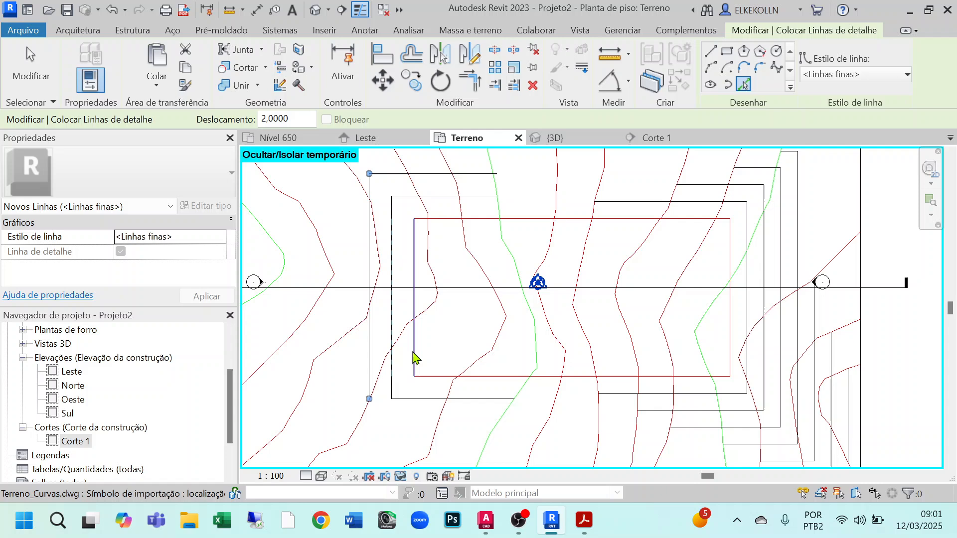
{"action": "left_click", "coordinate": [419, 399]}
{"action": "left_click", "coordinate": [40, 76]}
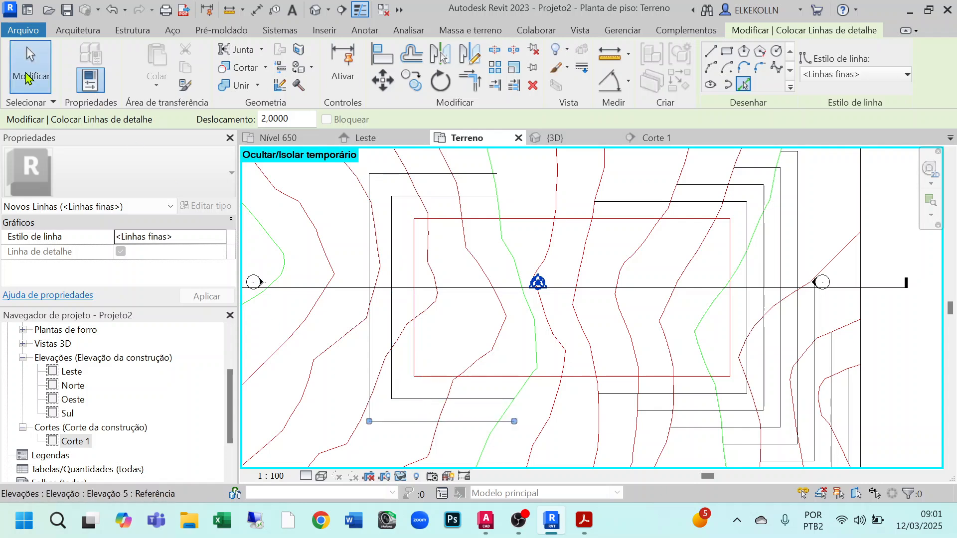
- Shorten the second set's lower and upper lines to the first red contour left of 655
{"action": "left_click", "coordinate": [466, 422]}
{"action": "left_click_drag", "start_coordinate": [514, 421], "coordinate": [461, 421]}
{"action": "scroll", "coordinate": [438, 423], "scroll_direction": "up", "scroll_amount": 3}
{"action": "scroll", "coordinate": [432, 425], "scroll_direction": "up", "scroll_amount": 3}
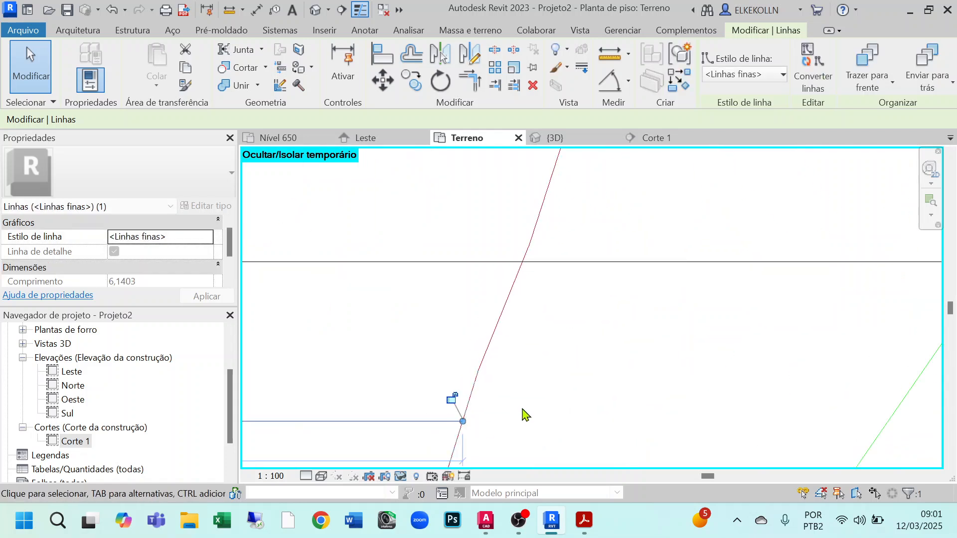
{"action": "scroll", "coordinate": [526, 399], "scroll_direction": "down", "scroll_amount": 5}
{"action": "middle_click_drag", "start_coordinate": [516, 263], "coordinate": [502, 443]}
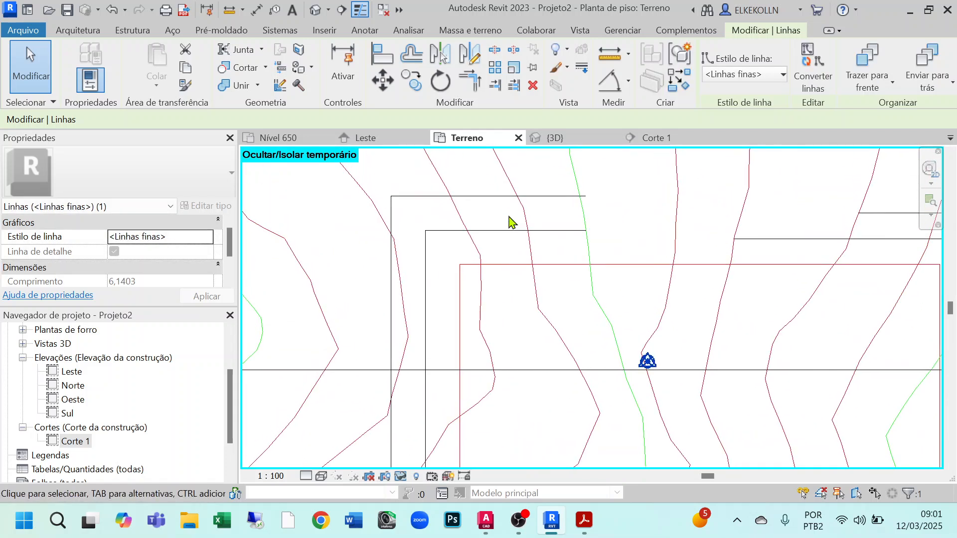
{"action": "left_click", "coordinate": [506, 198]}
{"action": "left_click_drag", "start_coordinate": [585, 196], "coordinate": [521, 196]}
{"action": "left_click", "coordinate": [553, 206]}
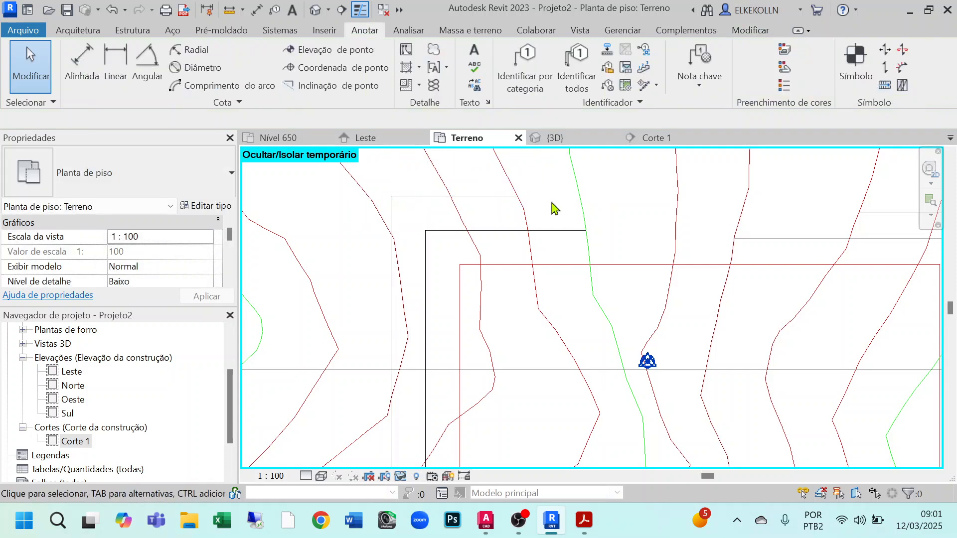
- Create a third set of detail lines offset 2 m outward from the second fill set's upper, left and lower lines
{"action": "scroll", "coordinate": [555, 208], "scroll_direction": "down", "scroll_amount": 3}
{"action": "middle_click_drag", "start_coordinate": [554, 324], "coordinate": [481, 299]}
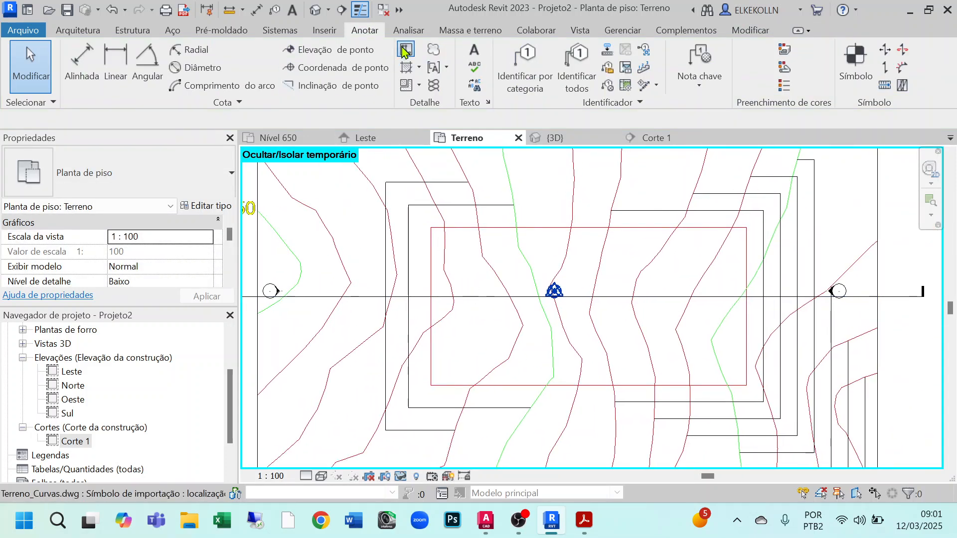
{"action": "left_click", "coordinate": [405, 51]}
{"action": "left_click", "coordinate": [745, 85]}
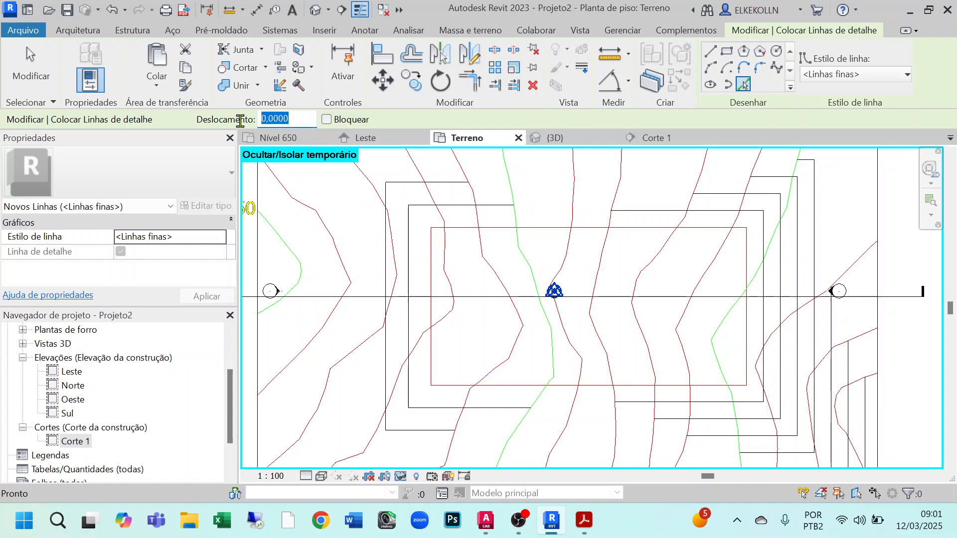
{"action": "middle_click_drag", "start_coordinate": [425, 259], "coordinate": [447, 309]}
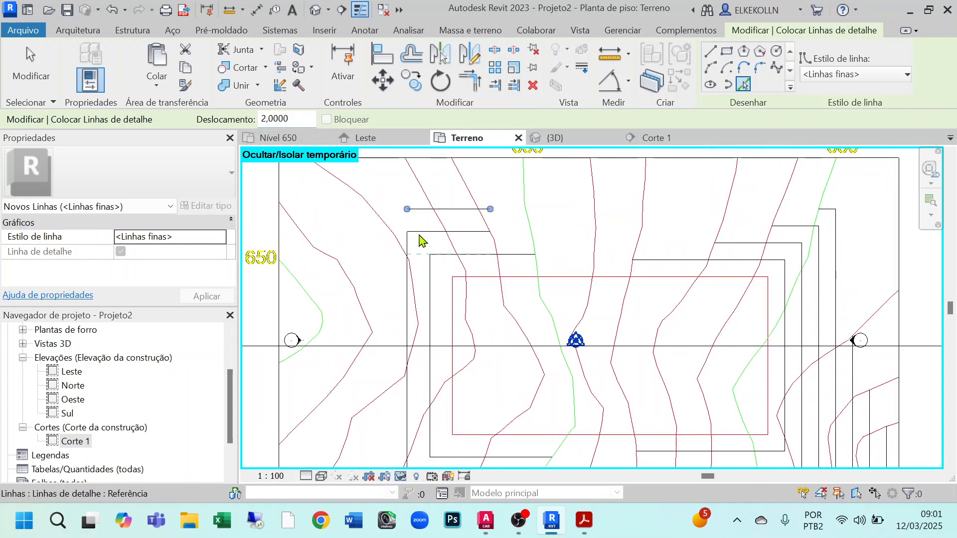
{"action": "left_click", "coordinate": [408, 272]}
{"action": "middle_click_drag", "start_coordinate": [457, 342], "coordinate": [464, 277]}
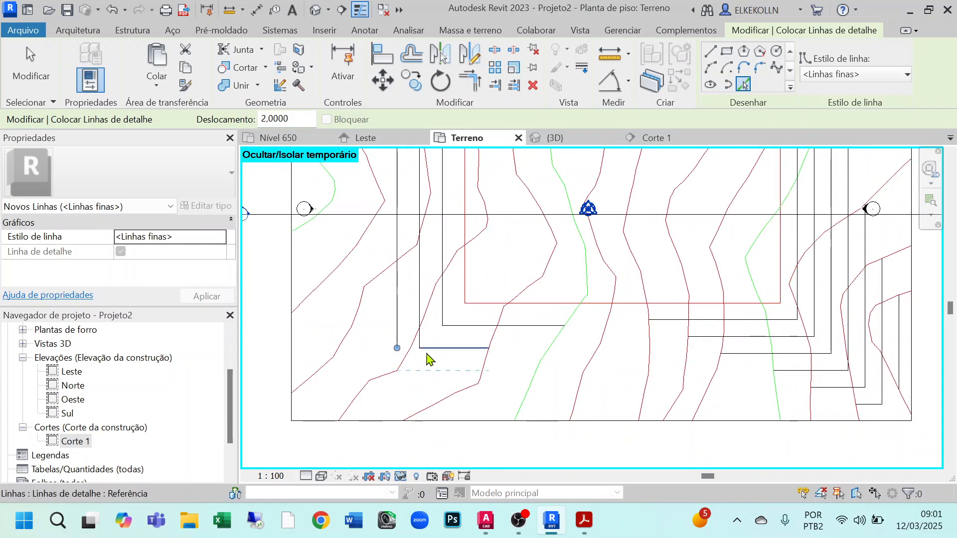
{"action": "left_click", "coordinate": [31, 68]}
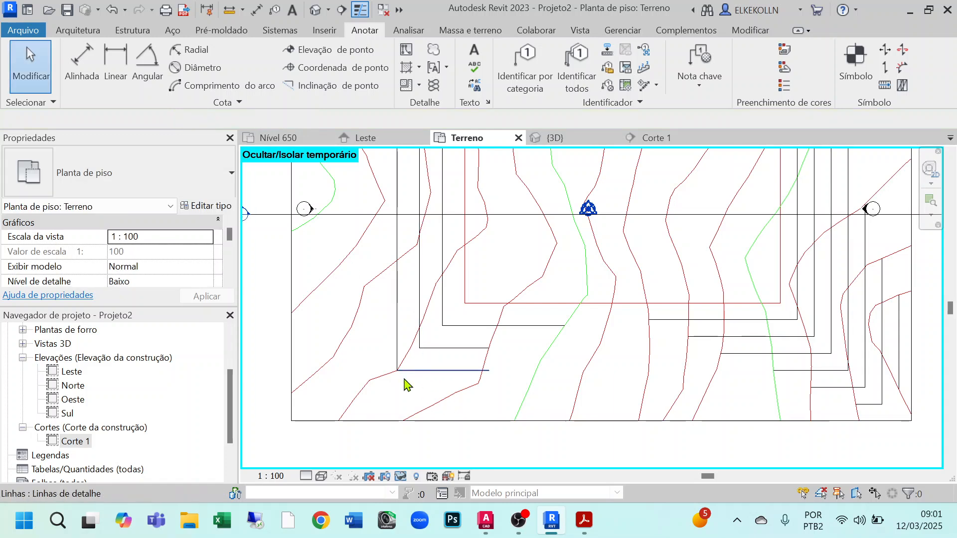
- Delete the third set's lower horizontal line, leaving the vertical line ending on the red contour
{"action": "scroll", "coordinate": [383, 359], "scroll_direction": "up", "scroll_amount": 3}
{"action": "scroll", "coordinate": [414, 399], "scroll_direction": "up", "scroll_amount": 5}
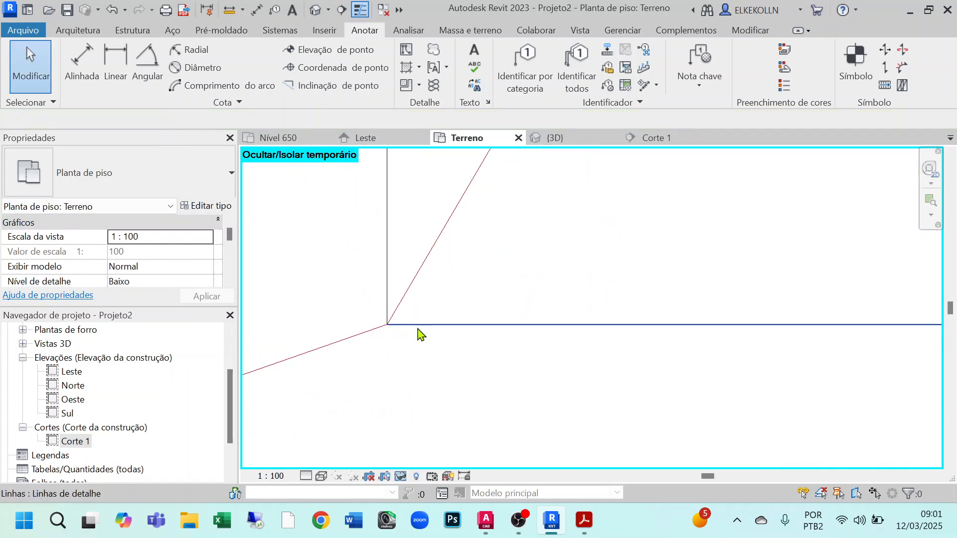
{"action": "left_click", "coordinate": [419, 334]}
{"action": "key", "text": "Delete"}
{"action": "scroll", "coordinate": [451, 402], "scroll_direction": "down", "scroll_amount": 3}
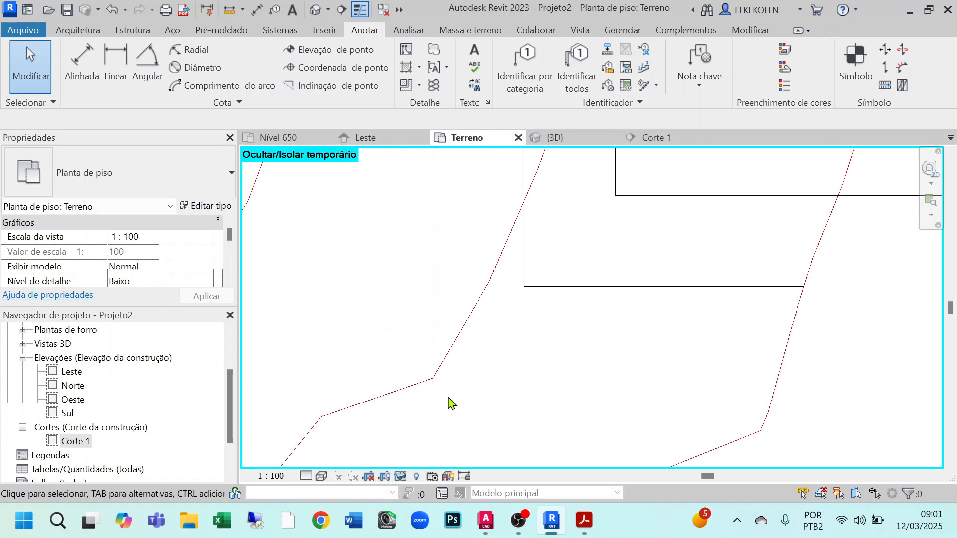
{"action": "scroll", "coordinate": [447, 397], "scroll_direction": "down", "scroll_amount": 5}
- Shorten the right end of the third set's upper line to the second red contour left of 655
{"action": "middle_click_drag", "start_coordinate": [471, 283], "coordinate": [470, 441]}
{"action": "middle_click_drag", "start_coordinate": [507, 248], "coordinate": [471, 305]}
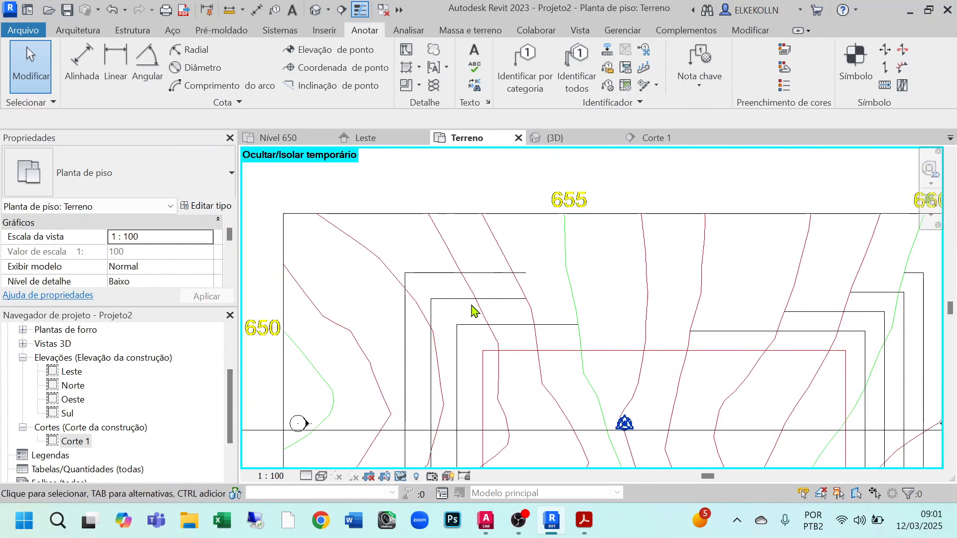
{"action": "left_click", "coordinate": [519, 274]}
{"action": "left_click_drag", "start_coordinate": [526, 272], "coordinate": [472, 292]}
{"action": "scroll", "coordinate": [460, 272], "scroll_direction": "up", "scroll_amount": 6}
{"action": "left_click", "coordinate": [563, 295]}
{"action": "scroll", "coordinate": [582, 316], "scroll_direction": "down", "scroll_amount": 3}
{"action": "middle_click_drag", "start_coordinate": [597, 370], "coordinate": [595, 367]}
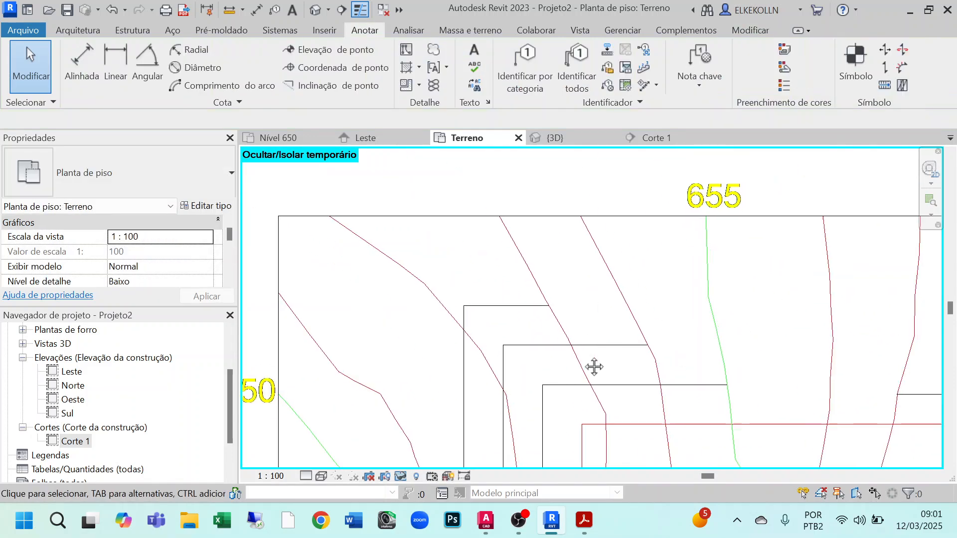
- Create a vertical detail line offset 2 m outward from the outermost vertical line on the fill side
{"action": "scroll", "coordinate": [511, 324], "scroll_direction": "down", "scroll_amount": 4}
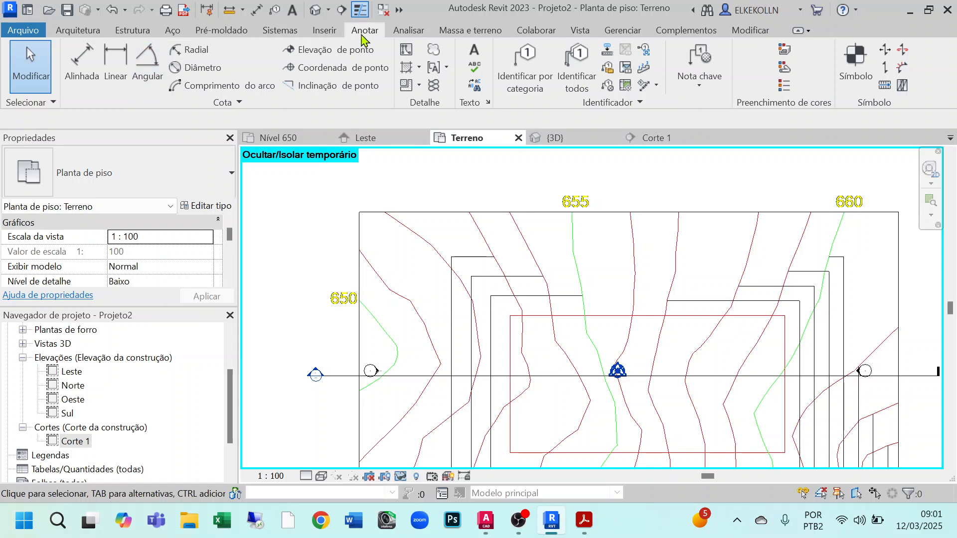
{"action": "left_click", "coordinate": [405, 51]}
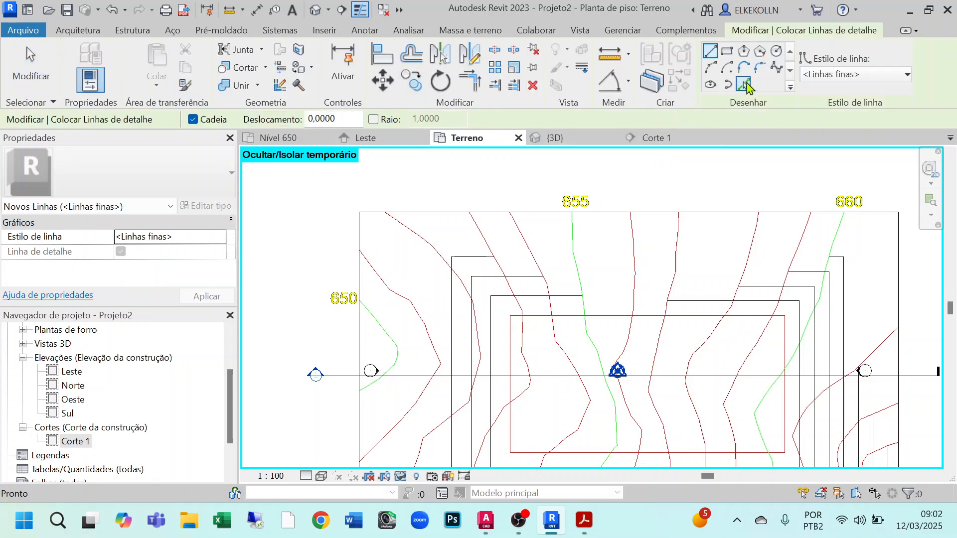
{"action": "middle_click_drag", "start_coordinate": [531, 341], "coordinate": [531, 245]}
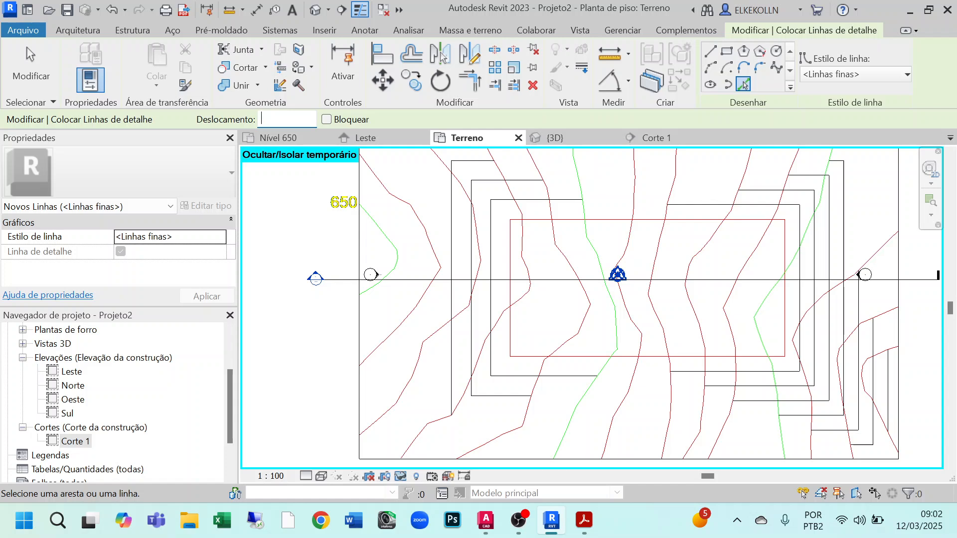
{"action": "middle_click_drag", "start_coordinate": [421, 236], "coordinate": [383, 296]}
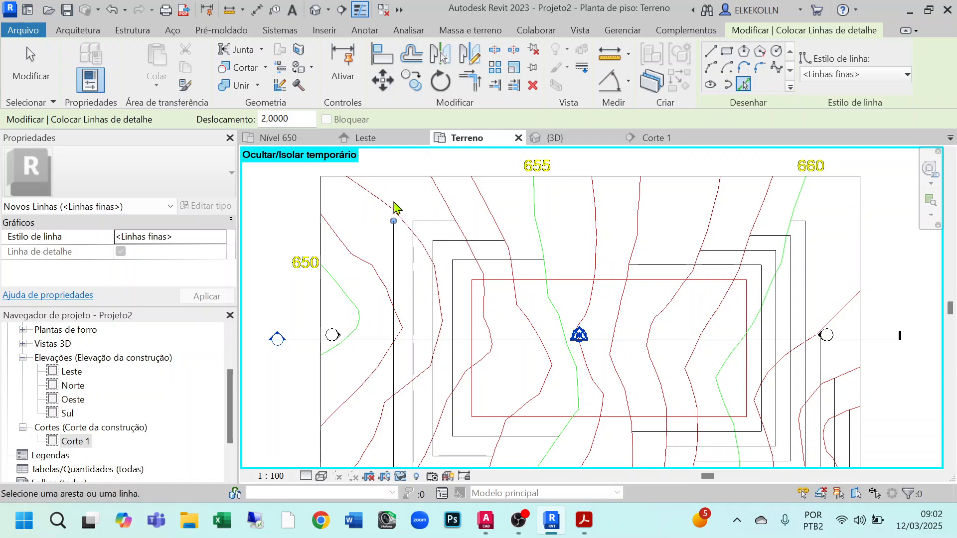
{"action": "middle_click_drag", "start_coordinate": [471, 353], "coordinate": [489, 231]}
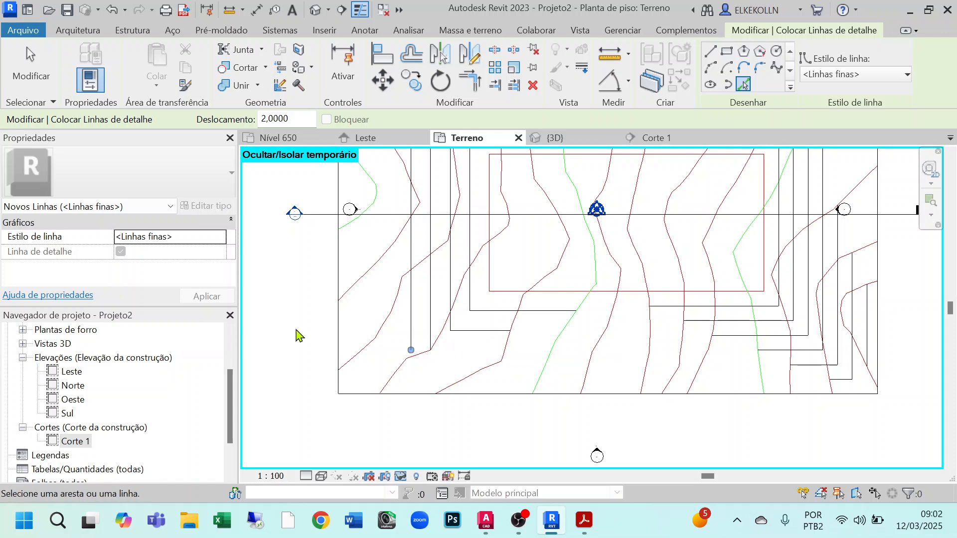
{"action": "left_click", "coordinate": [30, 67]}
- Shorten both ends of the new vertical line to the third red contour left of 655
{"action": "middle_click_drag", "start_coordinate": [417, 363], "coordinate": [412, 428]}
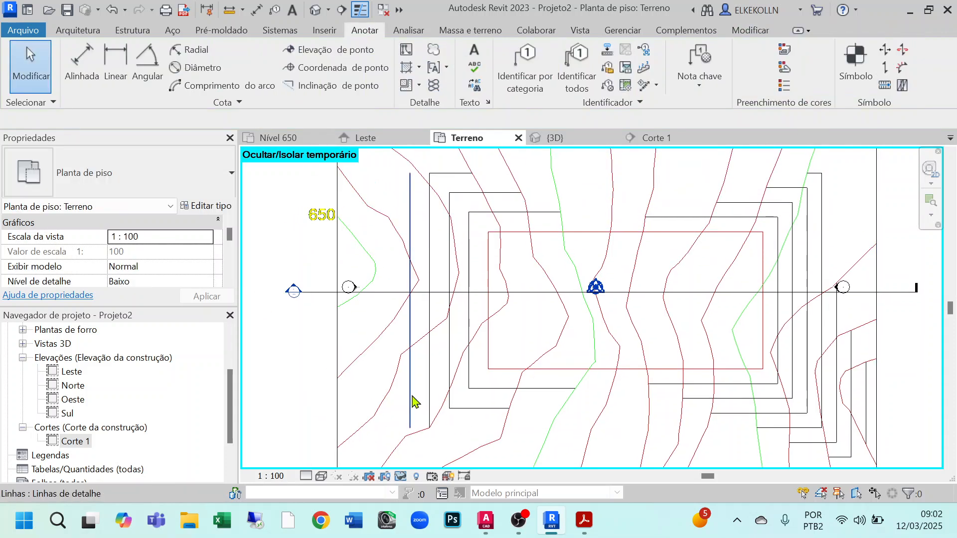
{"action": "left_click", "coordinate": [411, 399]}
{"action": "left_click_drag", "start_coordinate": [409, 428], "coordinate": [410, 348]}
{"action": "middle_click_drag", "start_coordinate": [429, 267], "coordinate": [432, 359]}
{"action": "left_click_drag", "start_coordinate": [413, 265], "coordinate": [413, 252]}
{"action": "scroll", "coordinate": [486, 356], "scroll_direction": "down", "scroll_amount": 2}
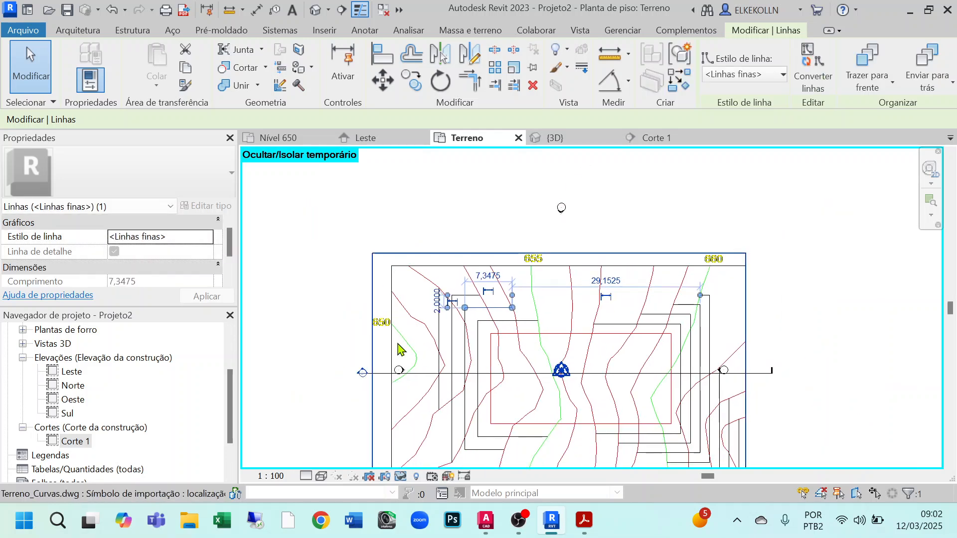
{"action": "left_click", "coordinate": [480, 366]}
{"action": "left_click", "coordinate": [812, 311]}
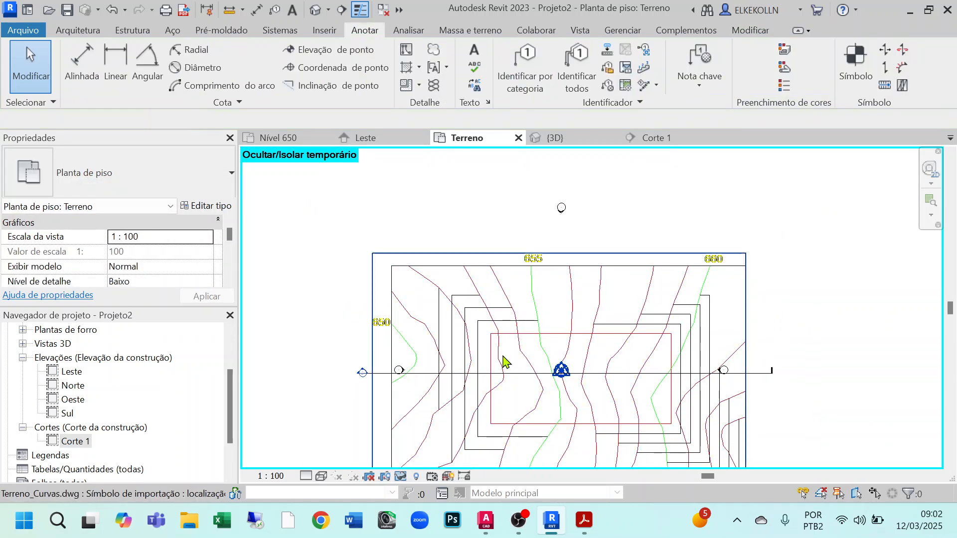
- Create one more vertical detail line offset 2 m outward from the shortened fill-side vertical line
{"action": "middle_click_drag", "start_coordinate": [497, 352], "coordinate": [519, 266]}
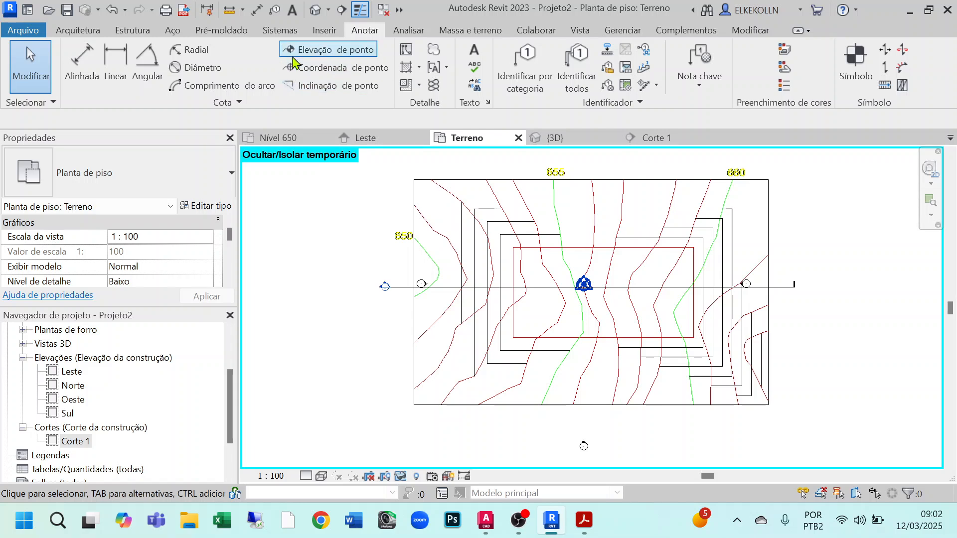
{"action": "left_click", "coordinate": [406, 50]}
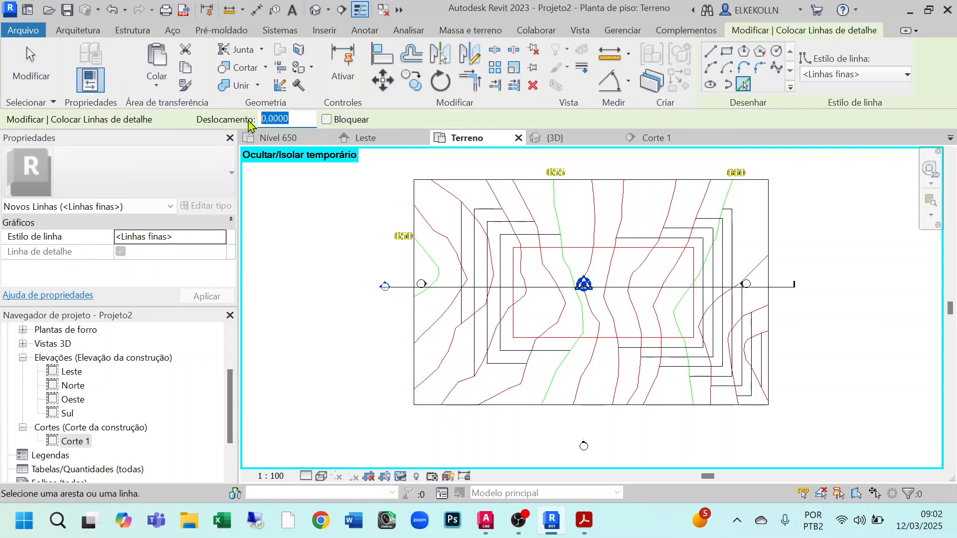
{"action": "scroll", "coordinate": [446, 256], "scroll_direction": "up", "scroll_amount": 3}
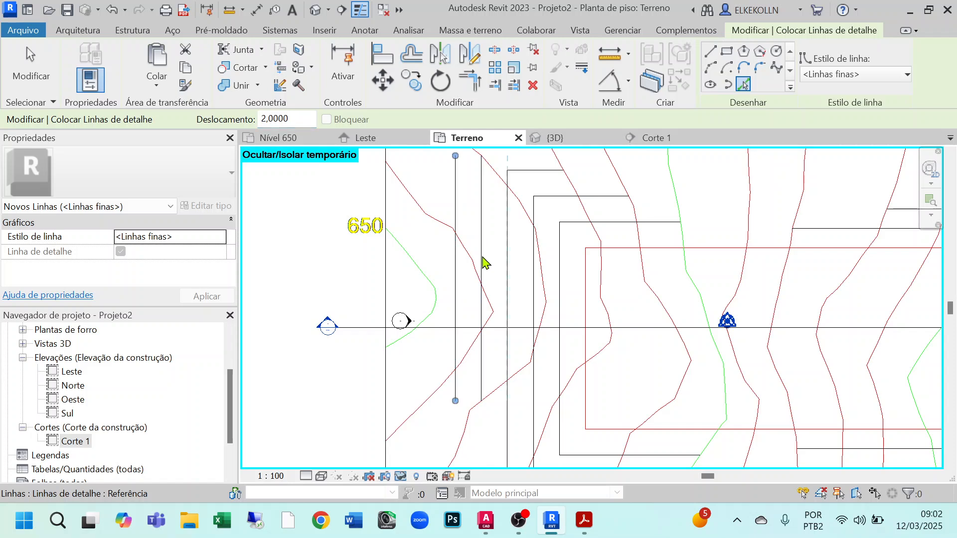
- Finish placing offset lines, and shorten both ends of the second-outermost fill-side vertical line to the red contour nearest 650
{"action": "key", "text": "Escape"}
{"action": "key", "text": "Escape"}
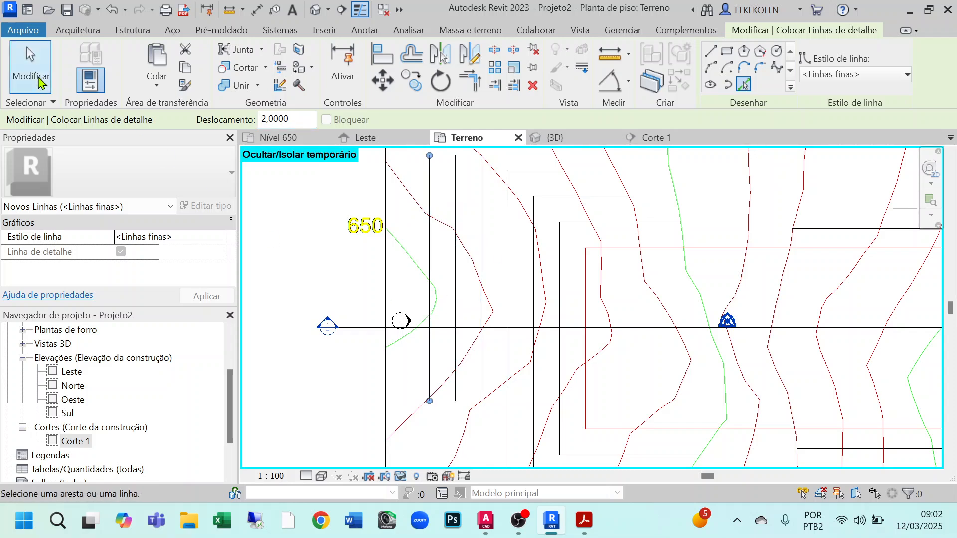
{"action": "scroll", "coordinate": [370, 244], "scroll_direction": "down", "scroll_amount": 2}
{"action": "key", "text": "l"}
{"action": "key", "text": "i"}
{"action": "left_click", "coordinate": [433, 212]}
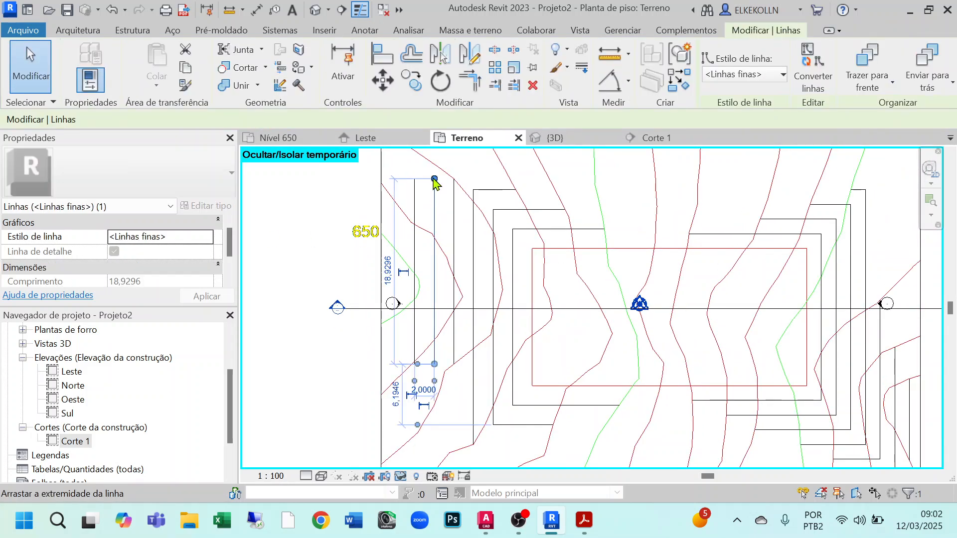
{"action": "left_click_drag", "start_coordinate": [434, 179], "coordinate": [435, 234]}
{"action": "left_click_drag", "start_coordinate": [435, 364], "coordinate": [415, 300]}
- Shorten both ends of the outermost fill-side vertical line to the green 650 contour
{"action": "left_click", "coordinate": [415, 338]}
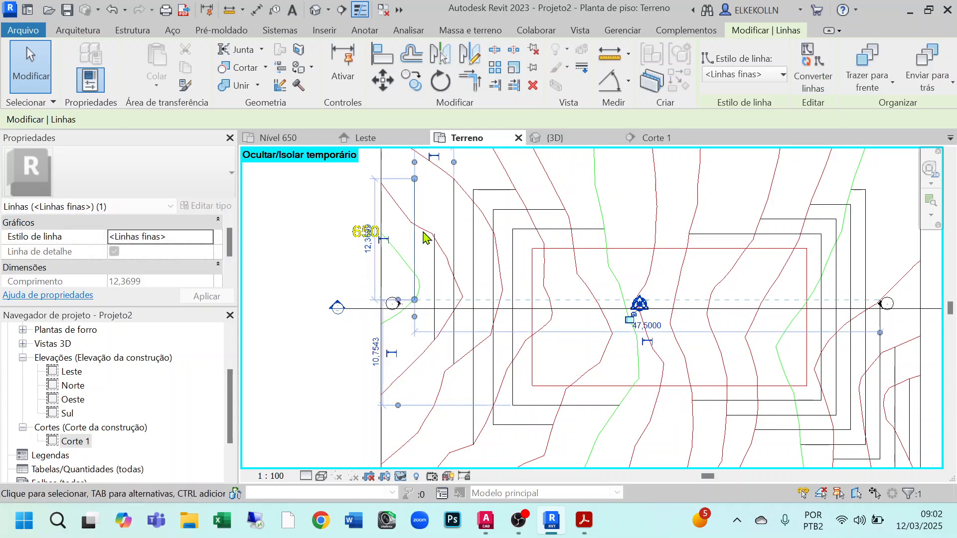
{"action": "left_click_drag", "start_coordinate": [415, 179], "coordinate": [415, 273]}
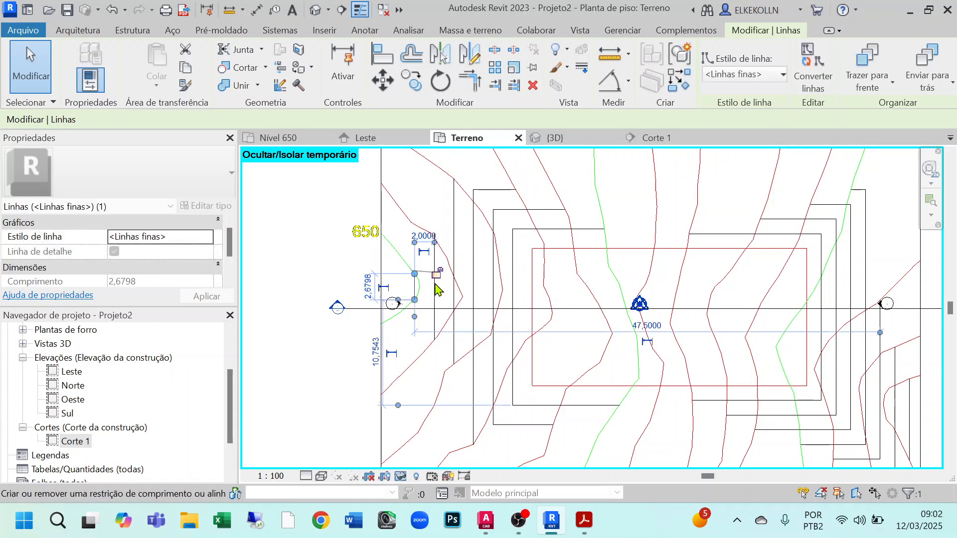
{"action": "key", "text": "Escape"}
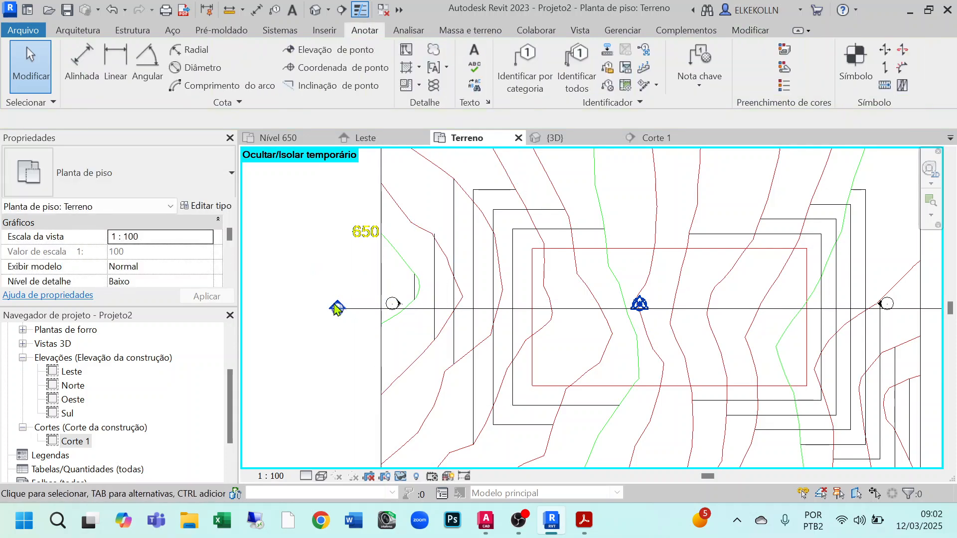
- Refine the upper end of the second-outermost fill-side vertical line so it meets the red contour nearest 650 exactly
{"action": "scroll", "coordinate": [391, 280], "scroll_direction": "up", "scroll_amount": 5}
{"action": "left_click", "coordinate": [456, 215]}
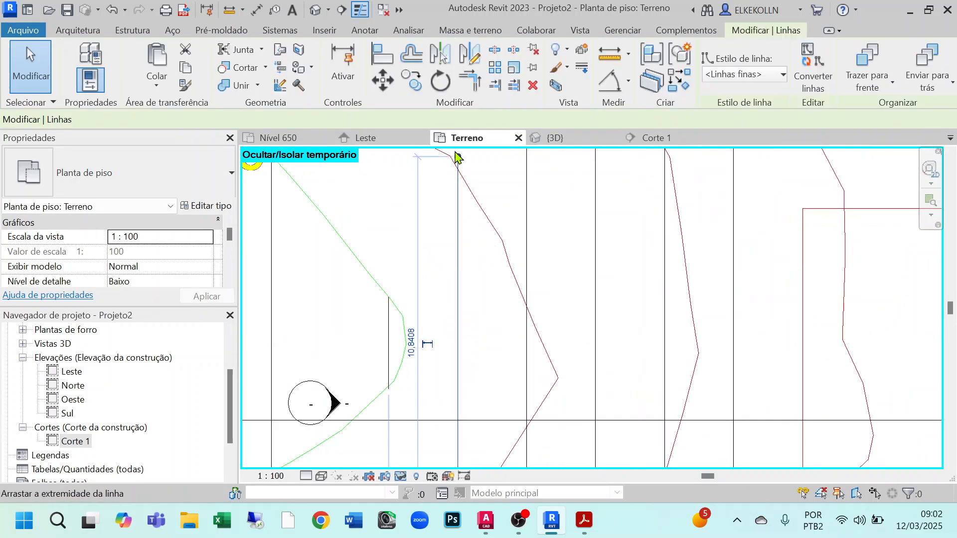
{"action": "middle_click_drag", "start_coordinate": [475, 232], "coordinate": [459, 99]}
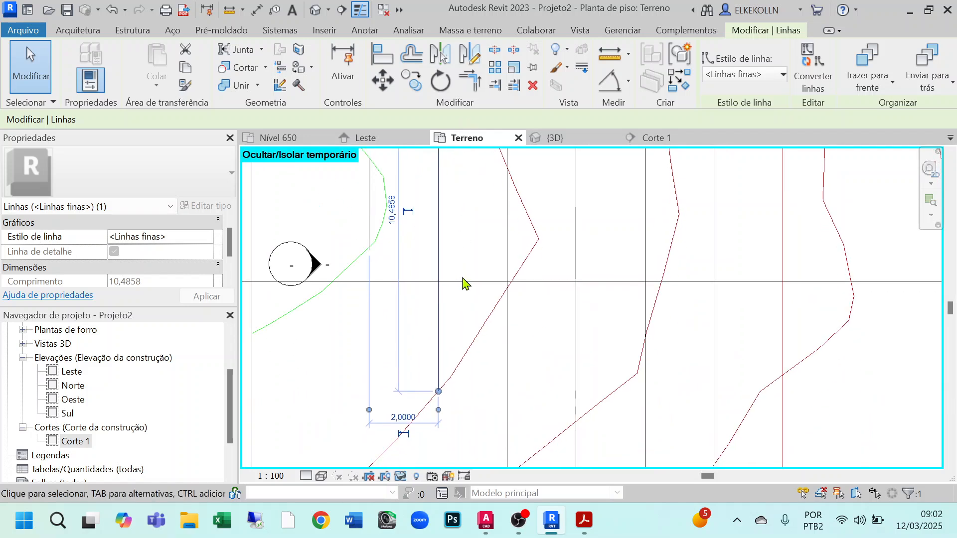
{"action": "left_click", "coordinate": [482, 396]}
{"action": "scroll", "coordinate": [425, 306], "scroll_direction": "down", "scroll_amount": 1}
{"action": "scroll", "coordinate": [425, 307], "scroll_direction": "down", "scroll_amount": 5}
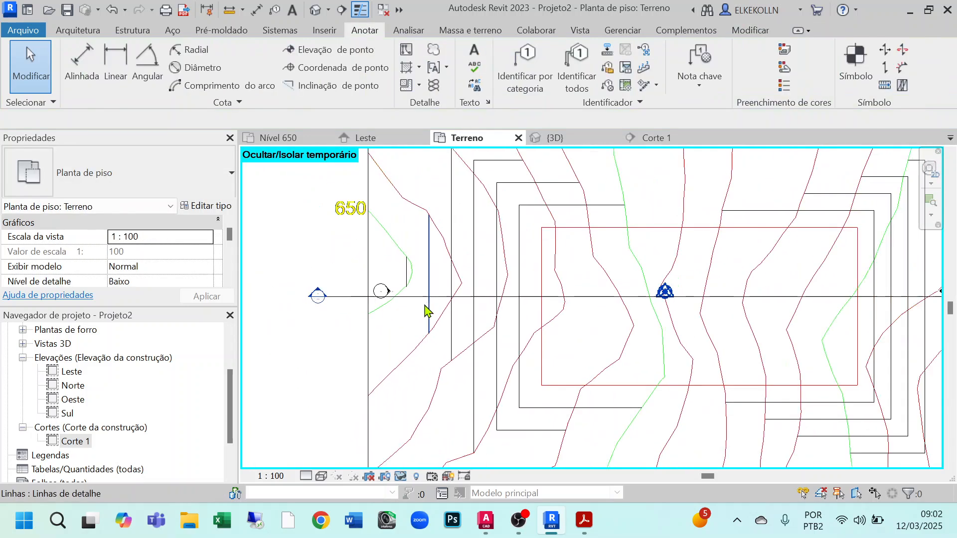
- Reset the temporary hide/isolate so the toposurface shows in the Terreno plan again
{"action": "middle_click_drag", "start_coordinate": [499, 342], "coordinate": [402, 333]}
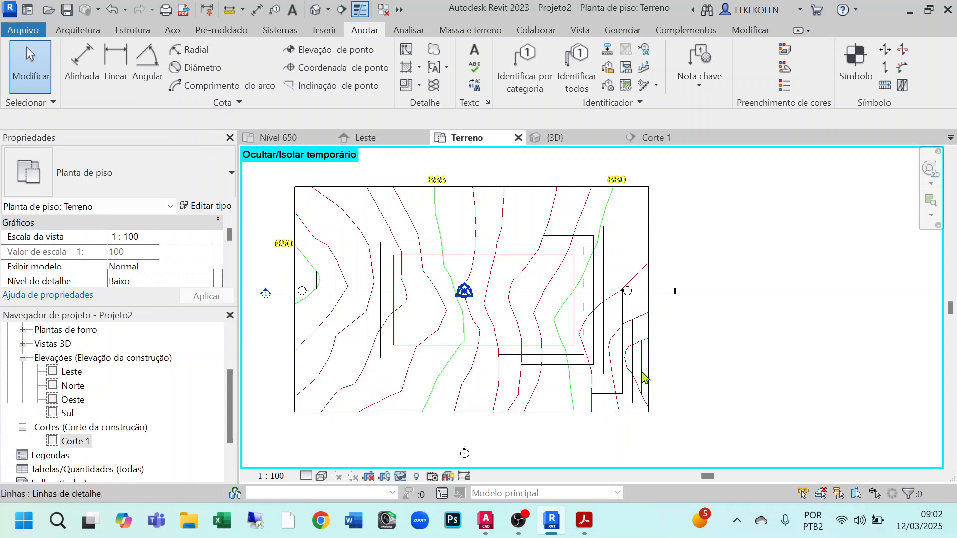
{"action": "scroll", "coordinate": [527, 292], "scroll_direction": "up", "scroll_amount": 1}
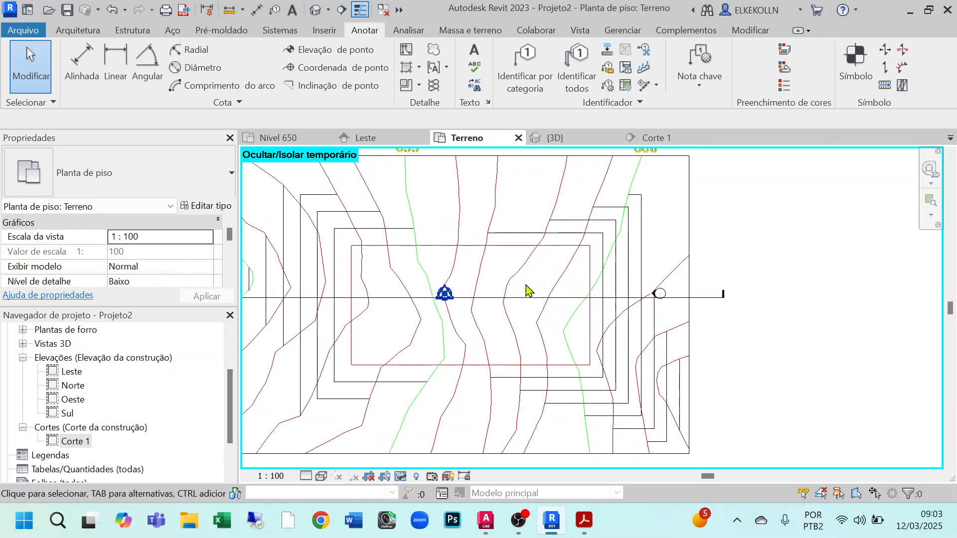
{"action": "scroll", "coordinate": [526, 288], "scroll_direction": "down", "scroll_amount": 1}
{"action": "scroll", "coordinate": [633, 264], "scroll_direction": "down", "scroll_amount": 1}
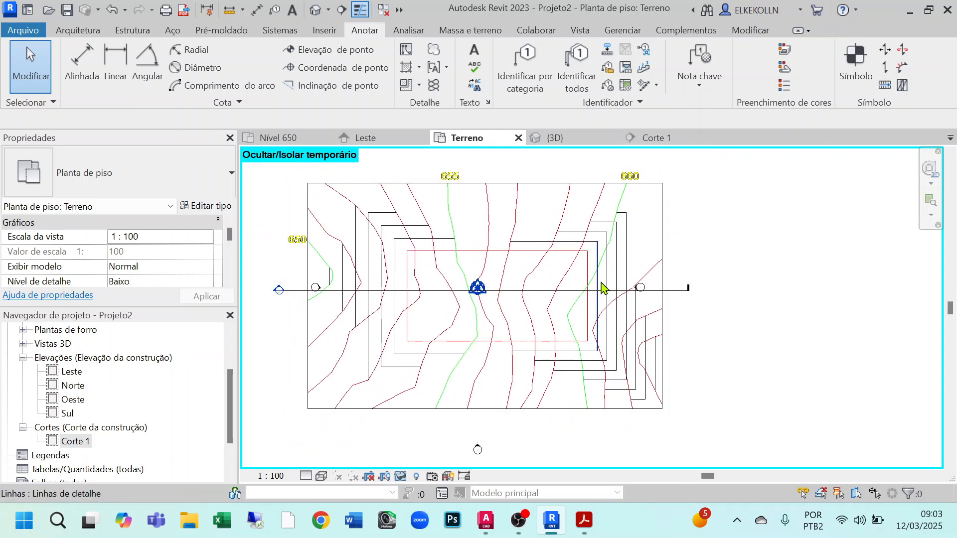
{"action": "middle_click_drag", "start_coordinate": [635, 298], "coordinate": [681, 325]}
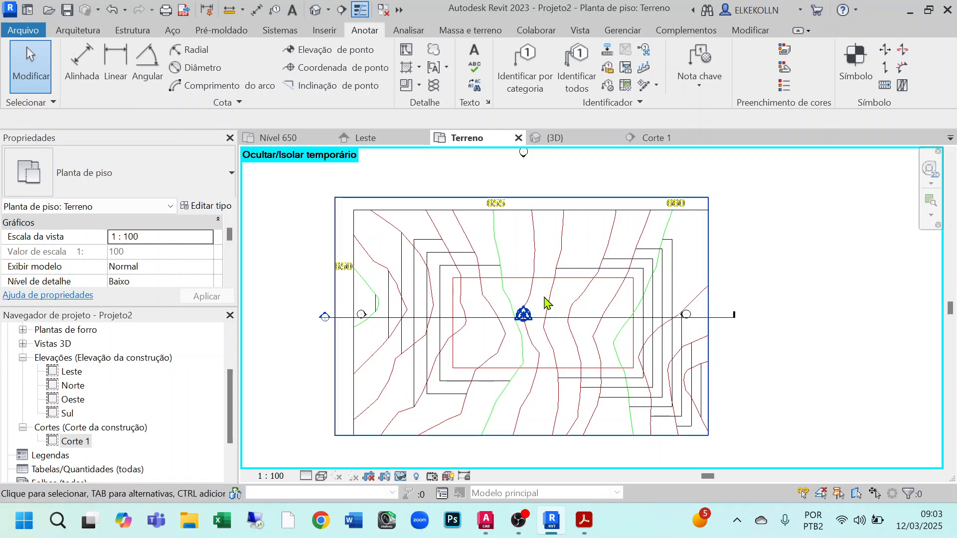
{"action": "middle_click_drag", "start_coordinate": [630, 316], "coordinate": [566, 297]}
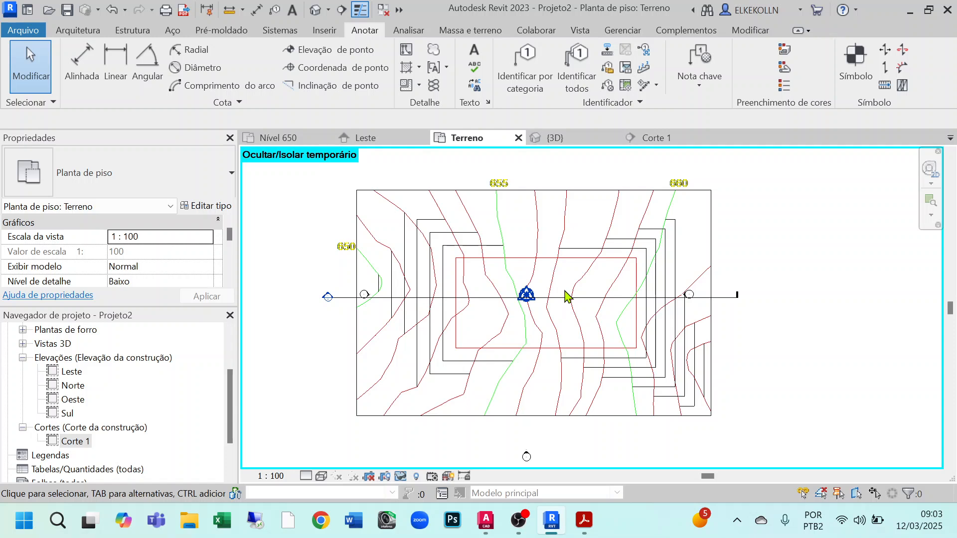
{"action": "key", "text": "r"}
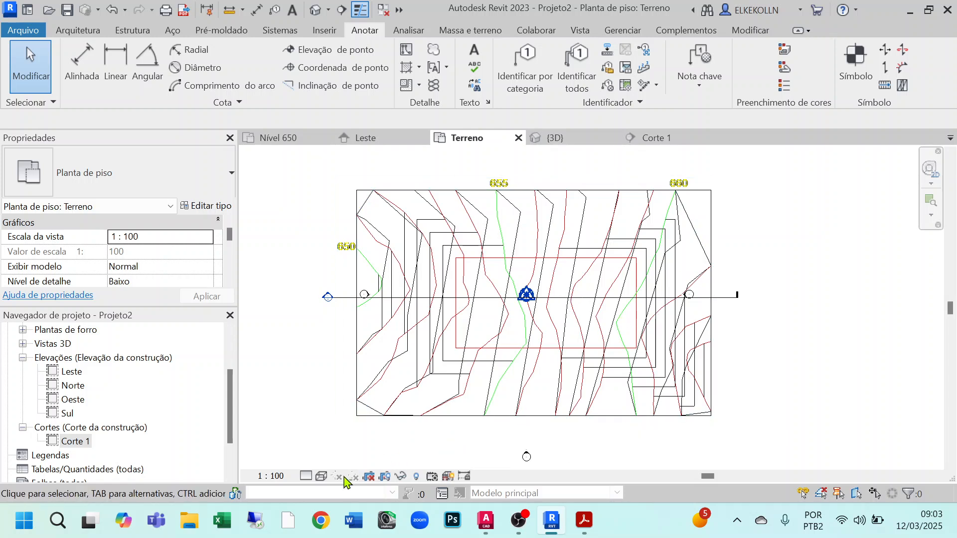
- Try a filled surface visual style on the Terreno plan and return it to wireframe
{"action": "left_click", "coordinate": [321, 477]}
{"action": "left_click", "coordinate": [355, 460]}
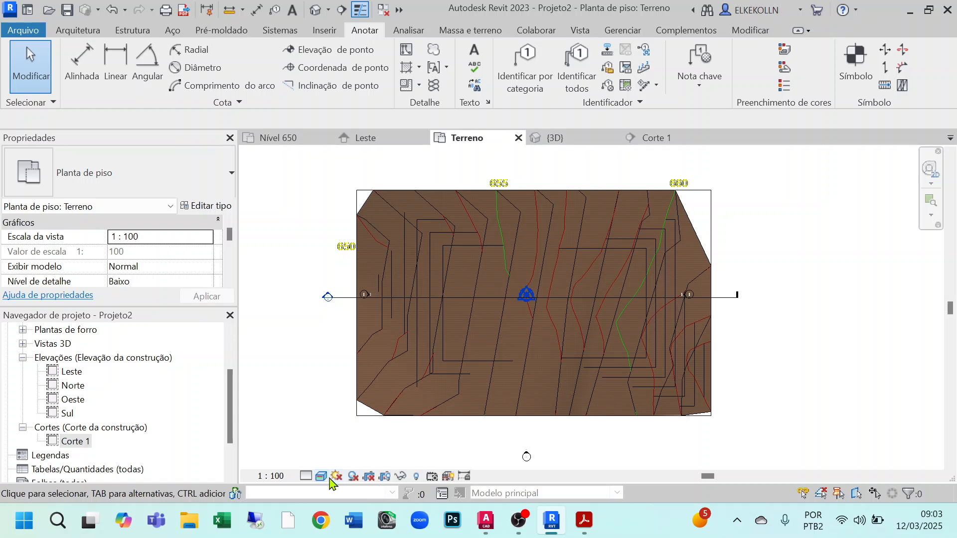
{"action": "left_click", "coordinate": [322, 477]}
{"action": "left_click", "coordinate": [352, 405]}
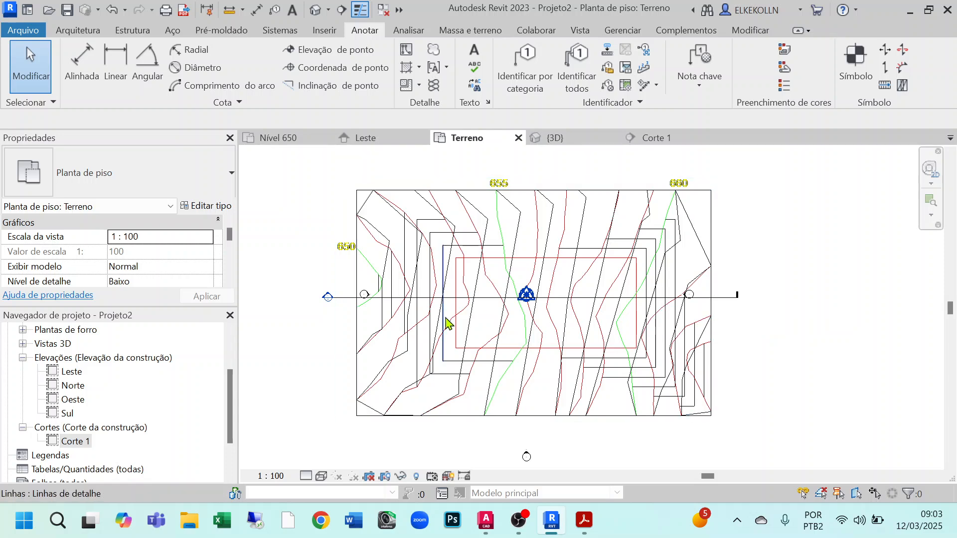
- Select the toposurface in the Terreno plan and open it for surface editing
{"action": "scroll", "coordinate": [352, 259], "scroll_direction": "up", "scroll_amount": 4}
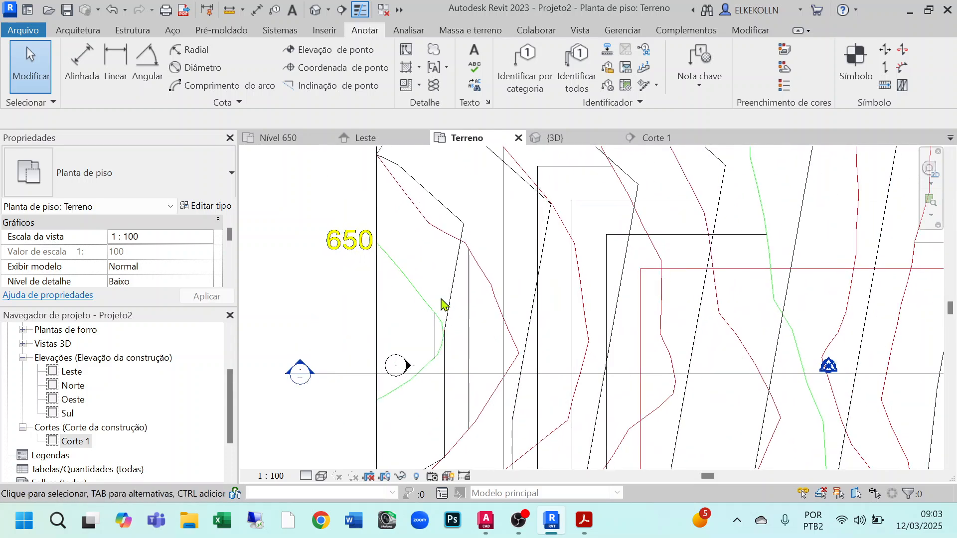
{"action": "middle_click_drag", "start_coordinate": [442, 303], "coordinate": [556, 339]}
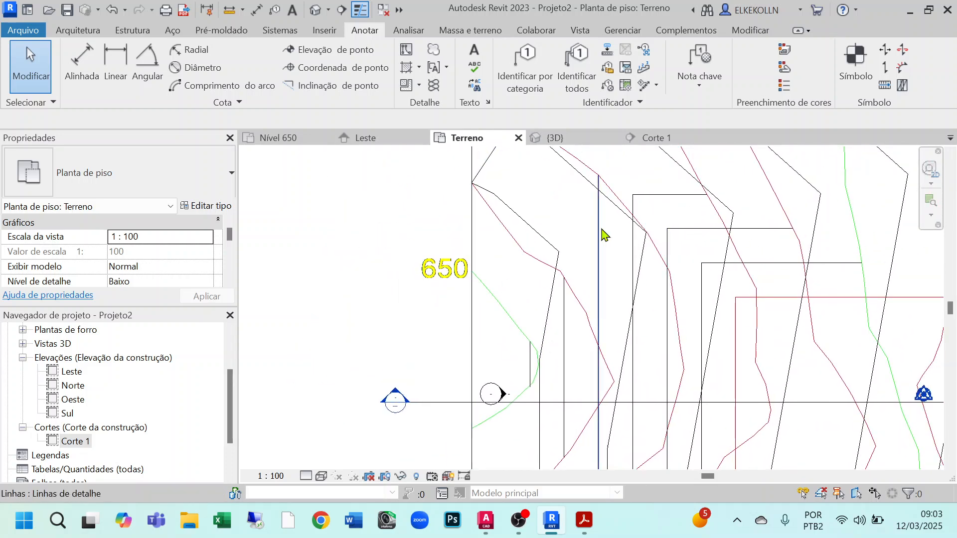
{"action": "scroll", "coordinate": [530, 224], "scroll_direction": "down", "scroll_amount": 4}
{"action": "middle_click_drag", "start_coordinate": [583, 265], "coordinate": [468, 274]}
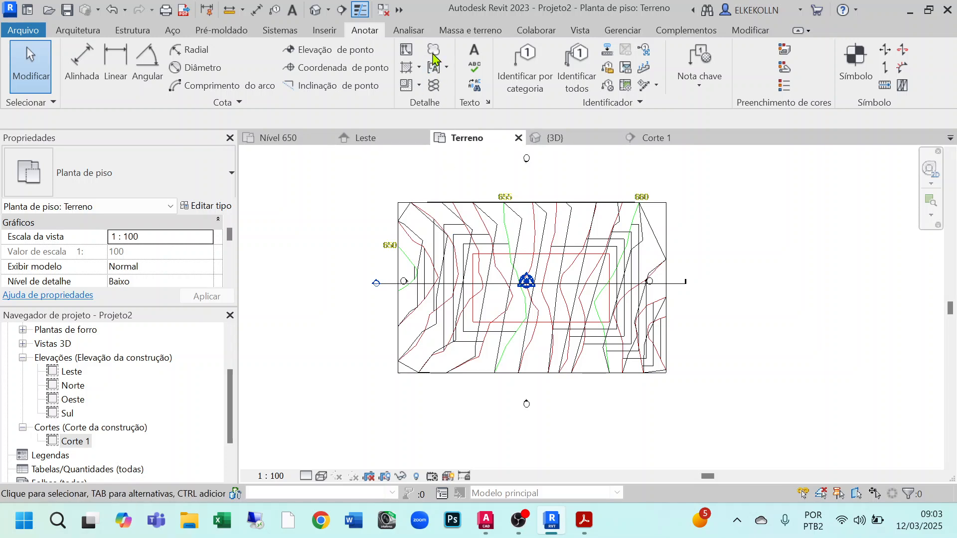
{"action": "left_click", "coordinate": [487, 32]}
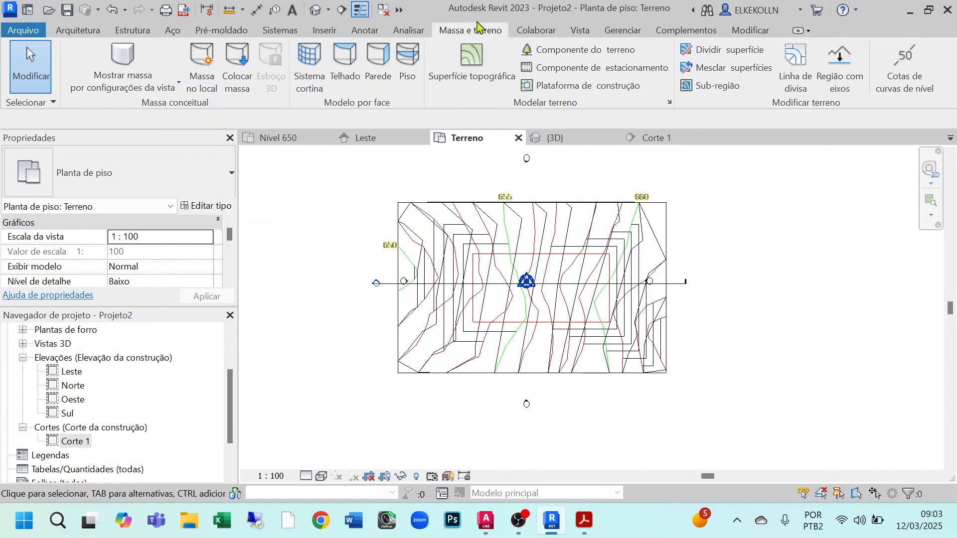
{"action": "left_click", "coordinate": [656, 237]}
{"action": "scroll", "coordinate": [554, 273], "scroll_direction": "up", "scroll_amount": 4}
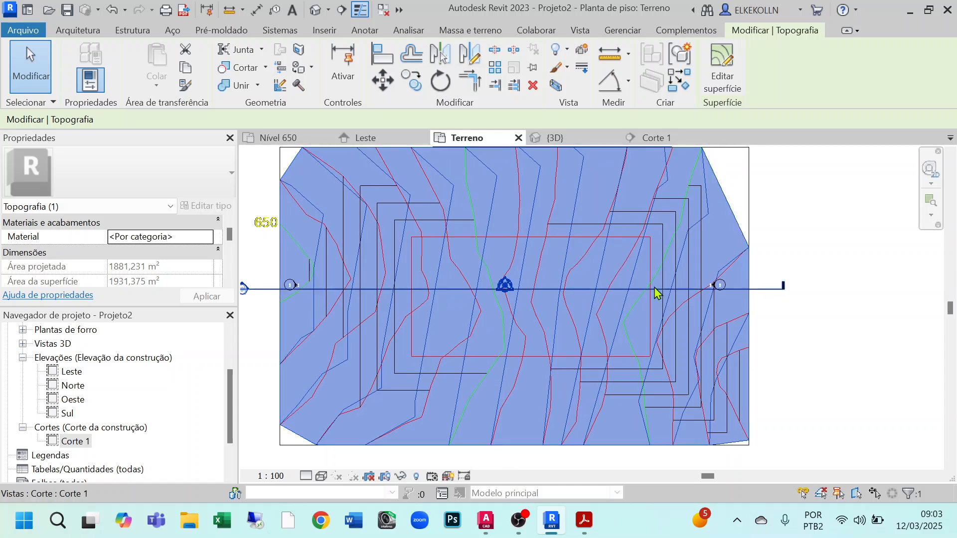
{"action": "scroll", "coordinate": [668, 323], "scroll_direction": "down", "scroll_amount": 2}
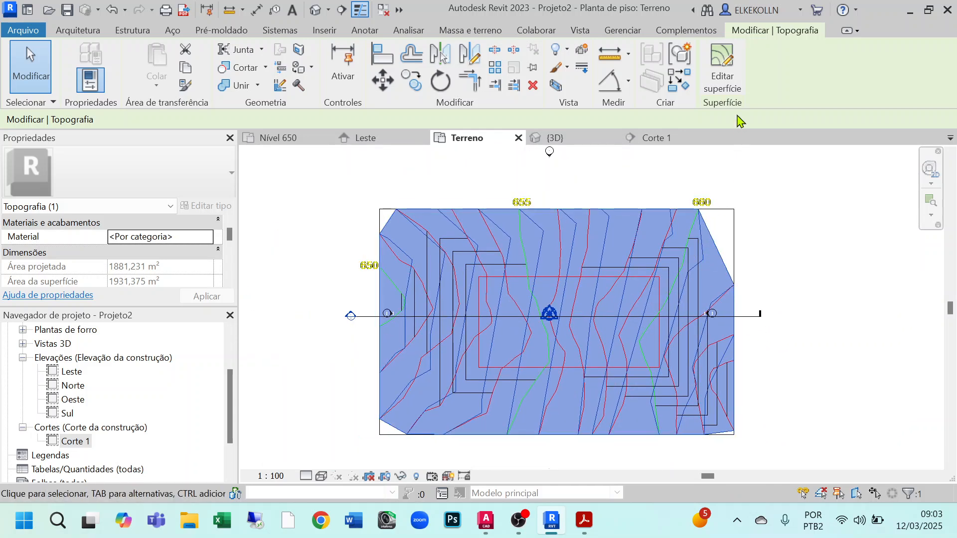
{"action": "left_click", "coordinate": [723, 73]}
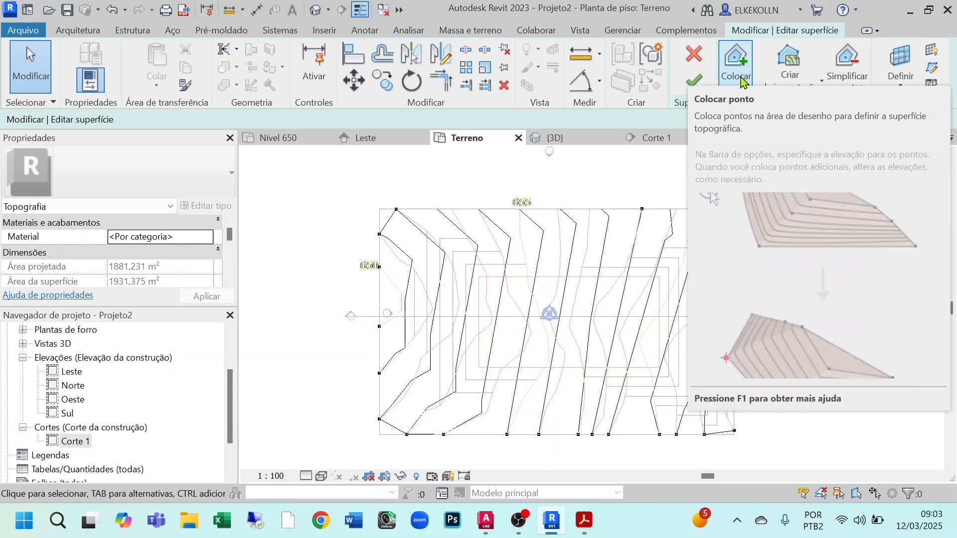
- Place surface points at absolute elevation 0 along the green 650 contour, following the outermost vertical detail line between its two ends
{"action": "left_click", "coordinate": [737, 77]}
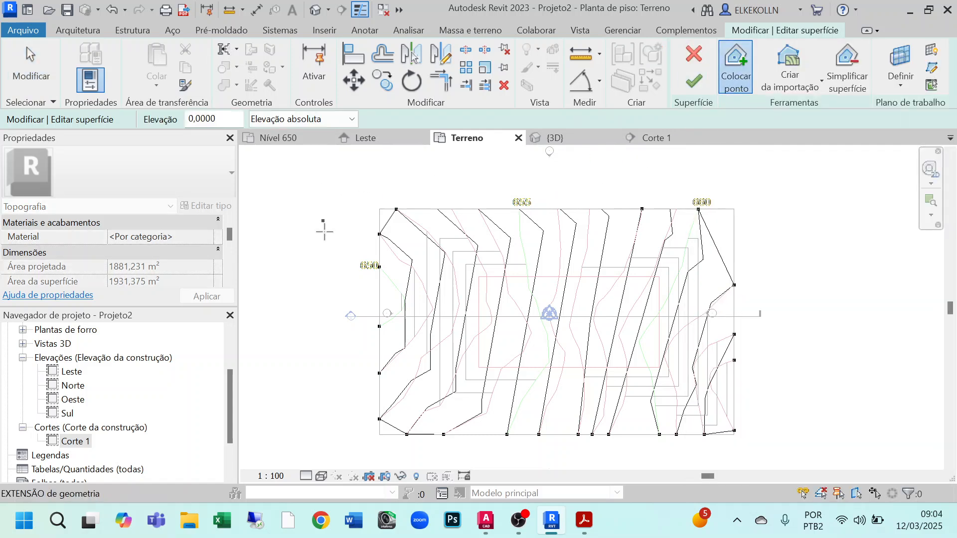
{"action": "scroll", "coordinate": [324, 230], "scroll_direction": "up", "scroll_amount": 5}
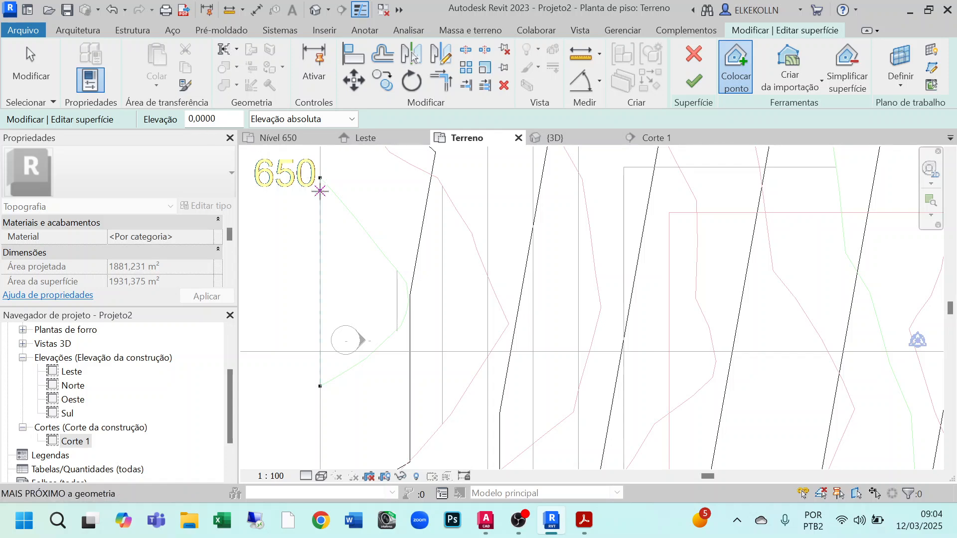
{"action": "left_click", "coordinate": [332, 191]}
{"action": "left_click", "coordinate": [354, 217]}
{"action": "left_click", "coordinate": [379, 247]}
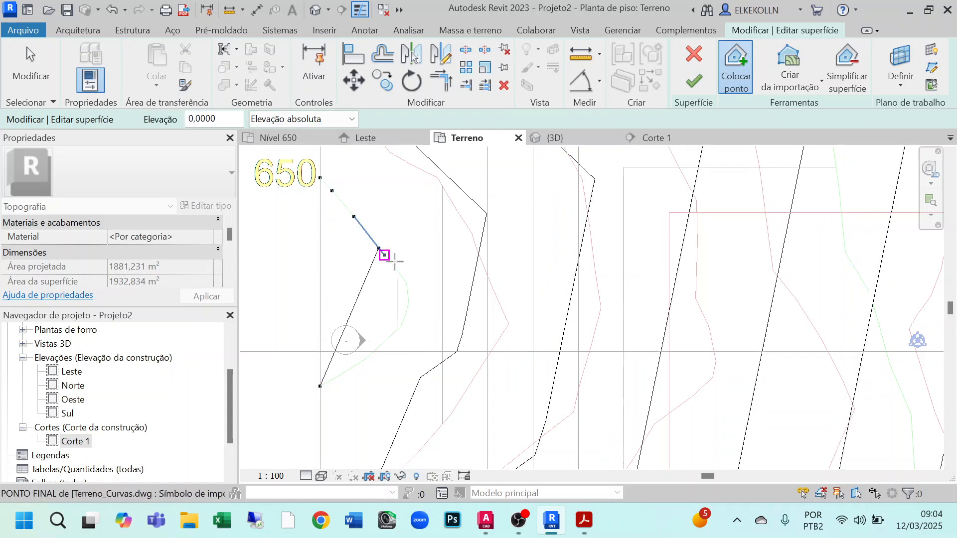
{"action": "left_click", "coordinate": [397, 271]}
{"action": "left_click", "coordinate": [397, 301]}
{"action": "left_click", "coordinate": [398, 316]}
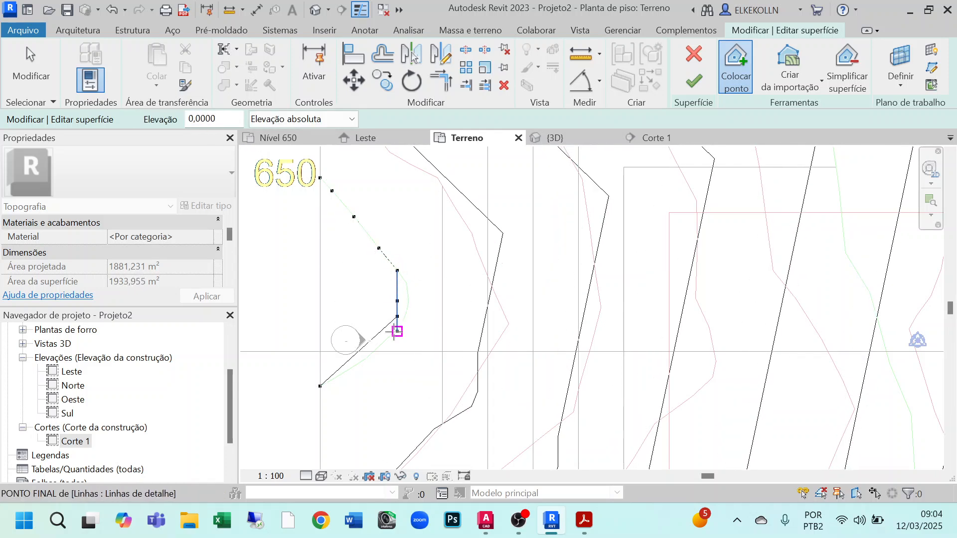
{"action": "left_click", "coordinate": [398, 331]}
{"action": "left_click", "coordinate": [383, 343]}
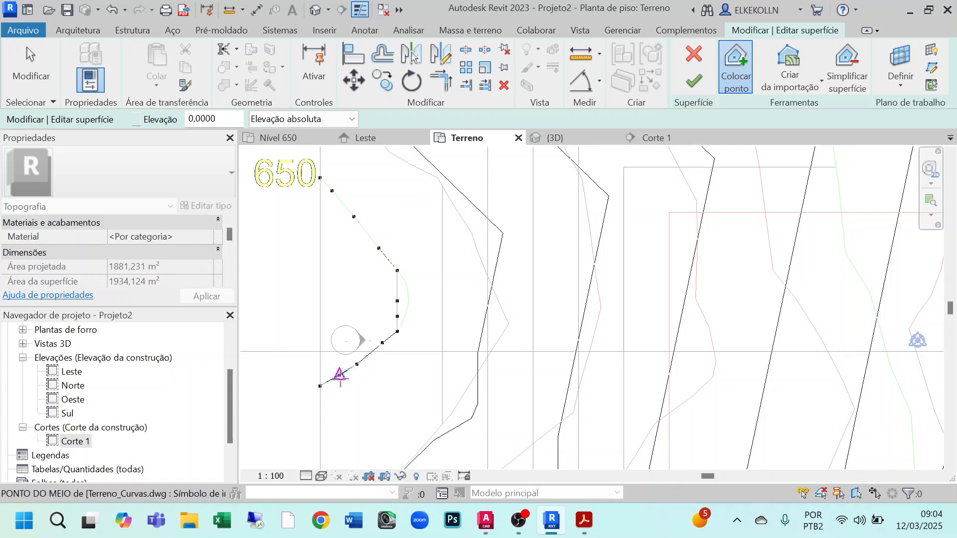
{"action": "left_click", "coordinate": [339, 375]}
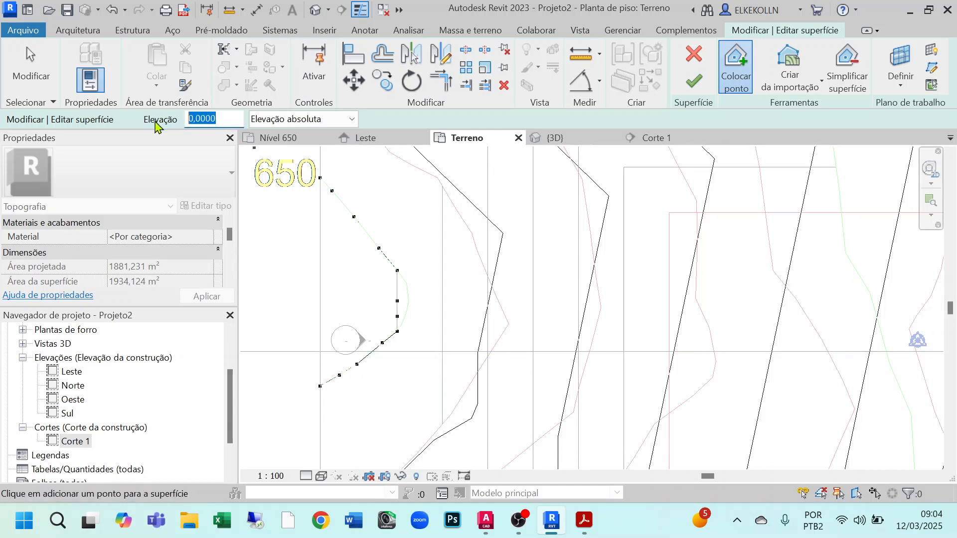
- Set the point elevation to 1 and place points along the red contour beside 650 down to the vertical detail line's upper end
{"action": "scroll", "coordinate": [406, 232], "scroll_direction": "down", "scroll_amount": 2}
{"action": "middle_click_drag", "start_coordinate": [402, 217], "coordinate": [396, 327]}
{"action": "scroll", "coordinate": [370, 228], "scroll_direction": "up", "scroll_amount": 2}
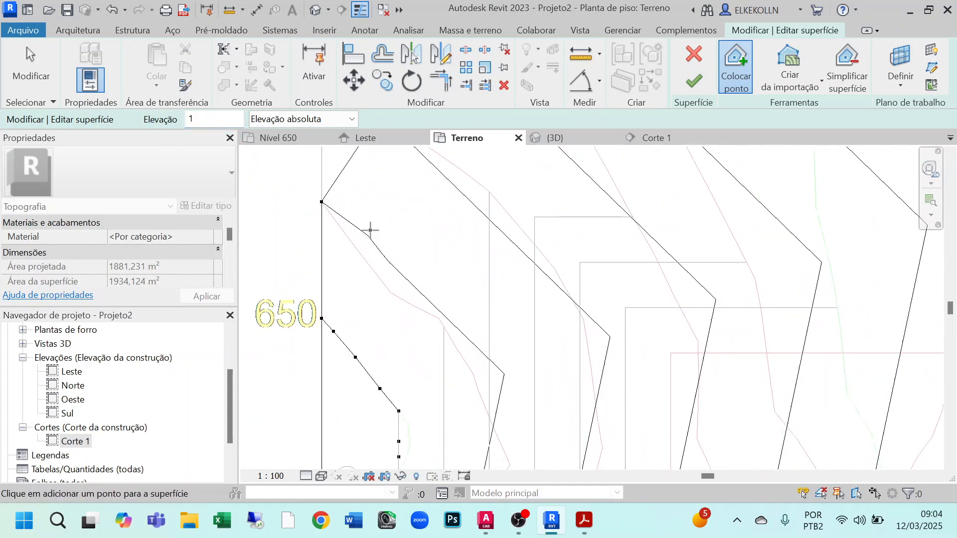
{"action": "left_click", "coordinate": [362, 260]}
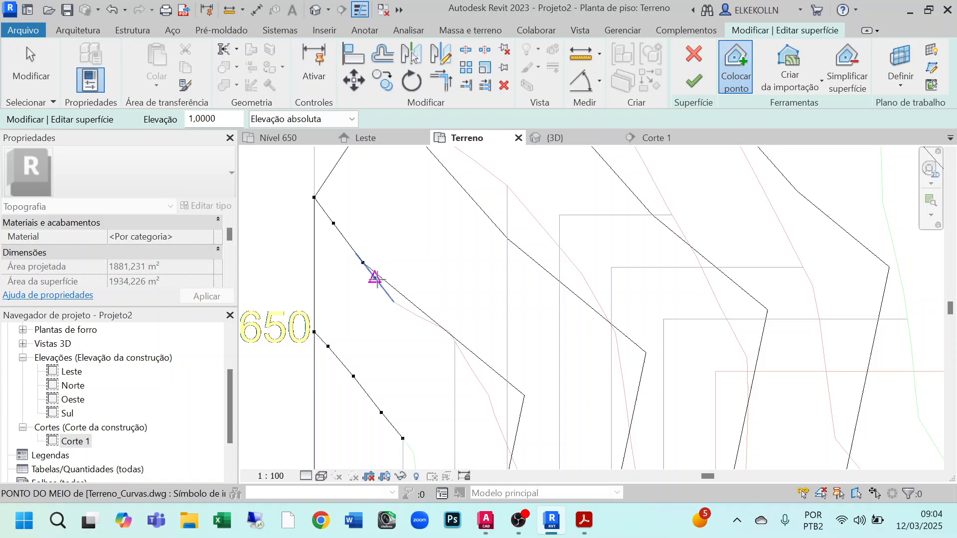
{"action": "left_click", "coordinate": [394, 302]}
{"action": "left_click", "coordinate": [417, 315]}
{"action": "left_click", "coordinate": [452, 332]}
{"action": "left_click", "coordinate": [455, 341]}
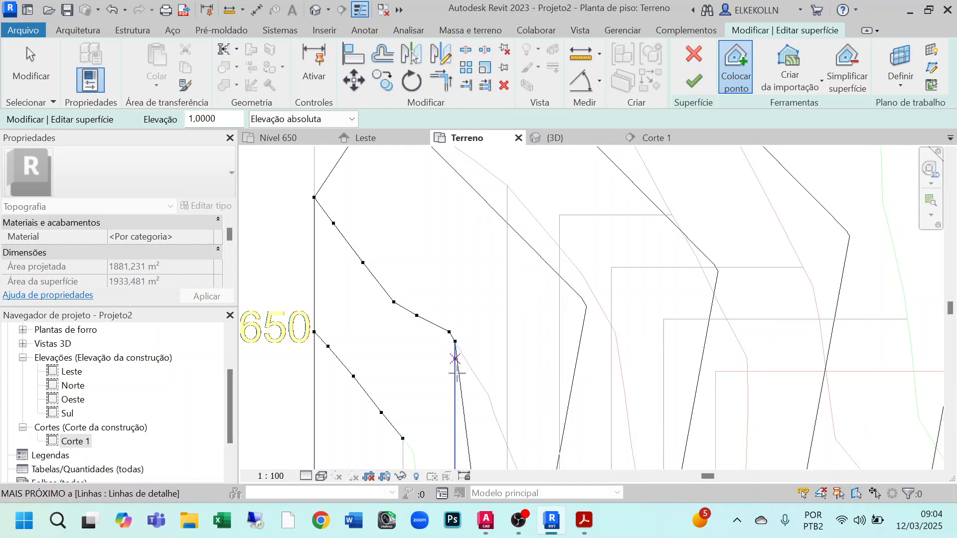
- Add elevation 1 points down the second-outermost vertical detail line to its lower end
{"action": "left_click", "coordinate": [455, 389]}
{"action": "middle_click_drag", "start_coordinate": [474, 446], "coordinate": [525, 203]}
{"action": "left_click", "coordinate": [506, 212]}
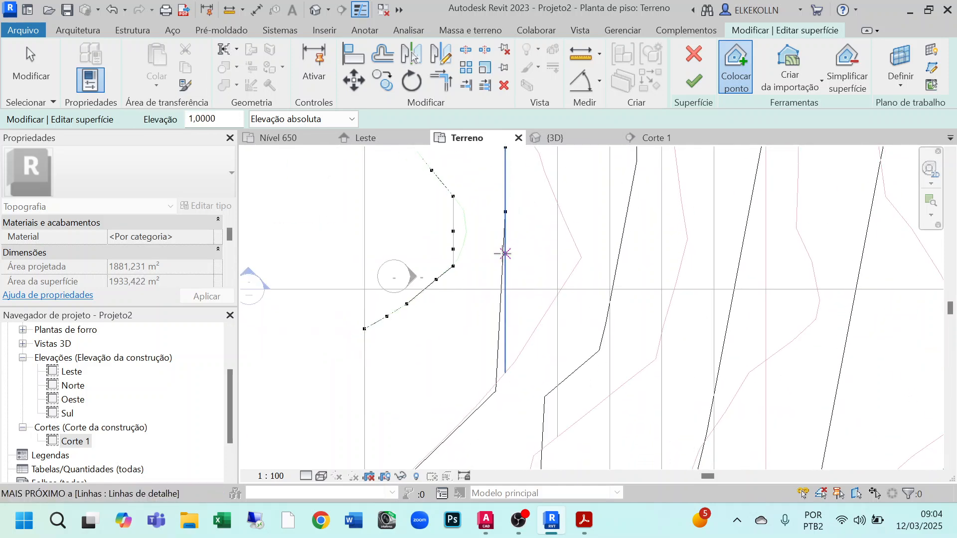
{"action": "left_click", "coordinate": [505, 254]}
{"action": "left_click", "coordinate": [506, 290]}
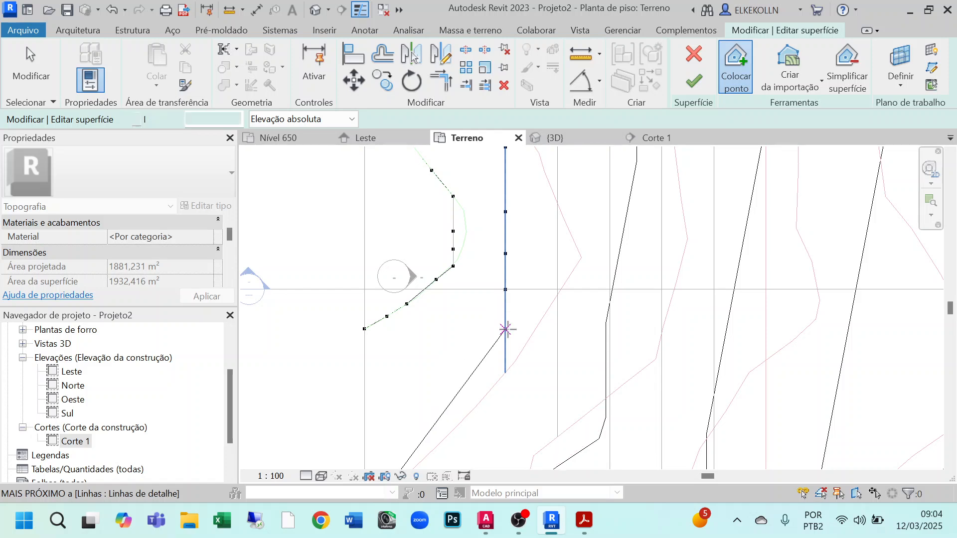
{"action": "left_click", "coordinate": [505, 372]}
{"action": "middle_click_drag", "start_coordinate": [472, 396], "coordinate": [462, 277]}
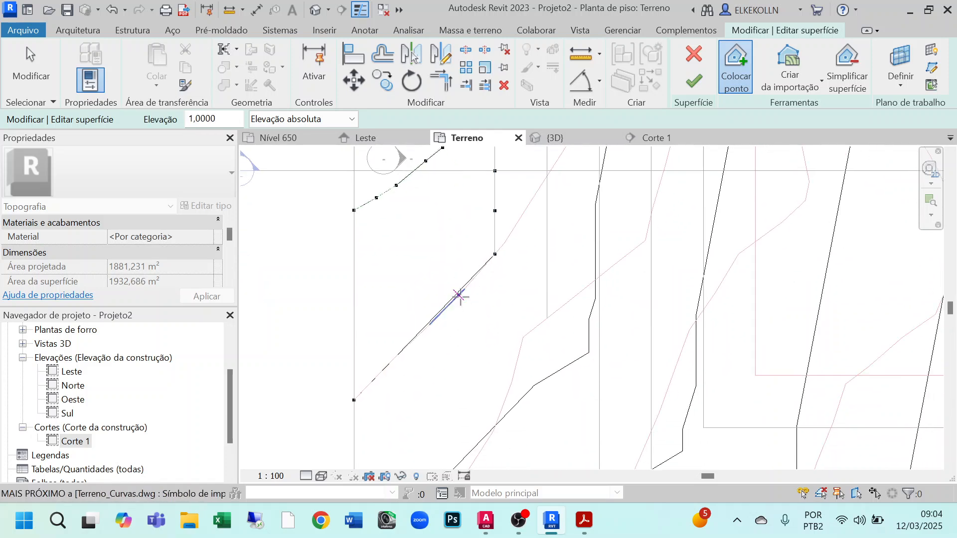
- Place elevation 1 points along the red contour from the second-outermost vertical detail line's lower end towards the terrain boundary
{"action": "left_click", "coordinate": [458, 295]}
{"action": "left_click", "coordinate": [423, 331]}
{"action": "left_click", "coordinate": [390, 363]}
{"action": "left_click", "coordinate": [373, 382]}
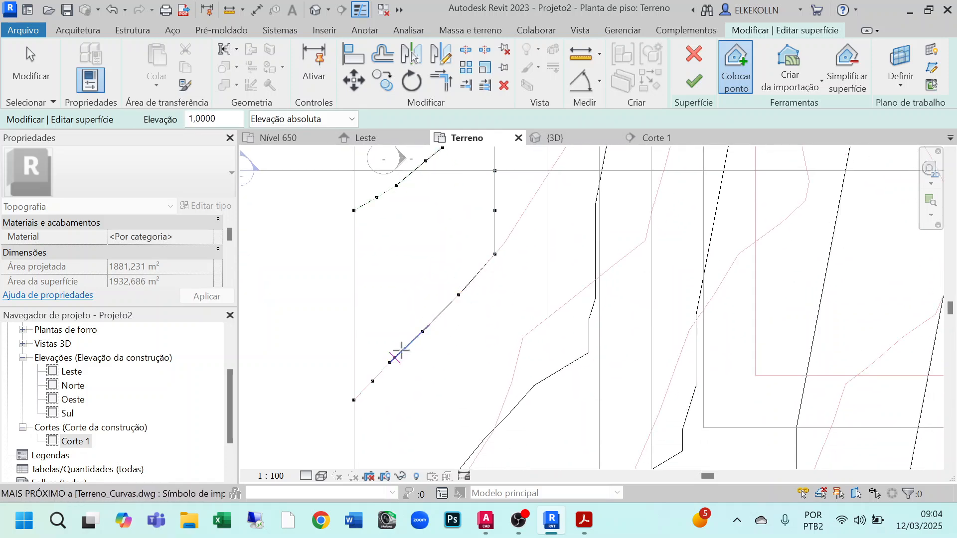
- Set the point elevation to 2 and place points along the next red contour down to the third vertical detail line's upper end
{"action": "scroll", "coordinate": [424, 307], "scroll_direction": "down", "scroll_amount": 2}
{"action": "middle_click_drag", "start_coordinate": [450, 277], "coordinate": [327, 394]}
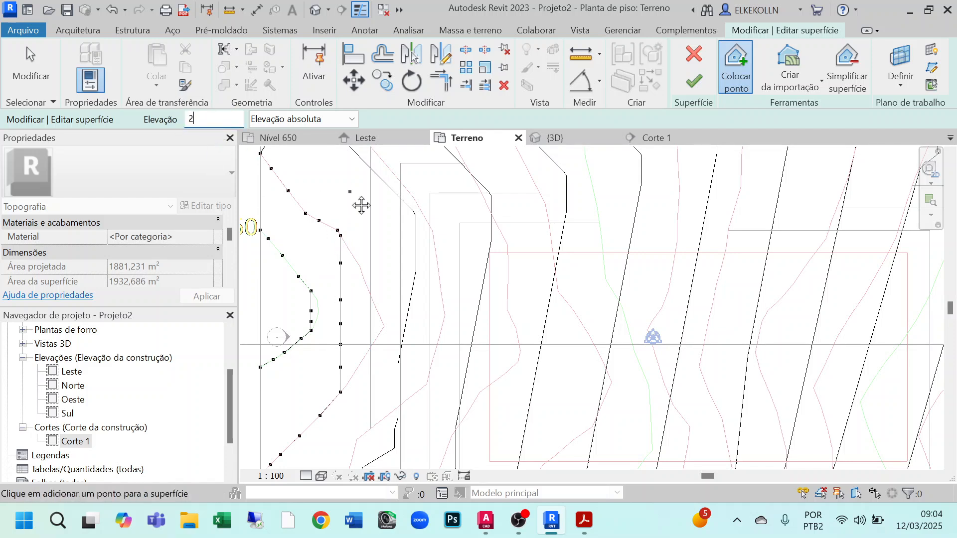
{"action": "middle_click_drag", "start_coordinate": [361, 205], "coordinate": [371, 344]}
{"action": "left_click", "coordinate": [335, 257]}
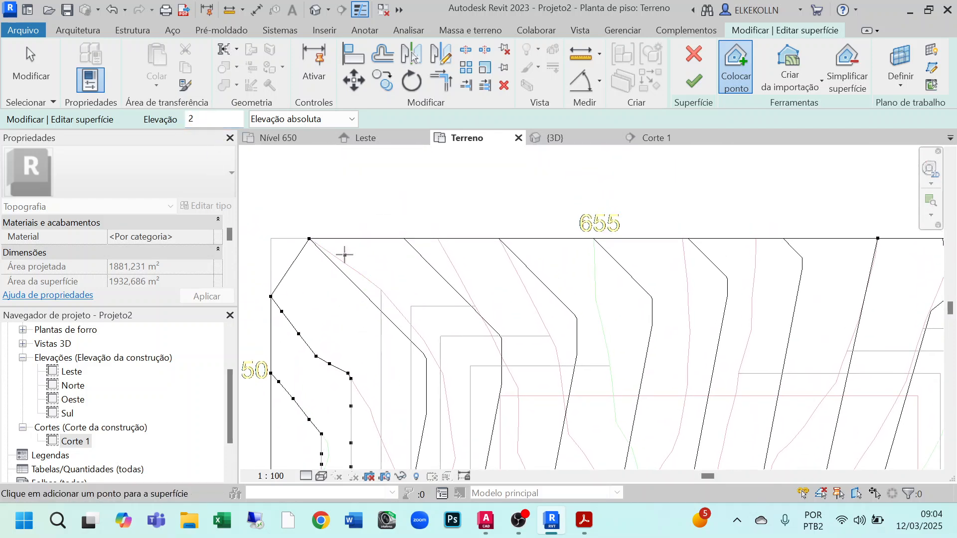
{"action": "left_click", "coordinate": [371, 282]}
{"action": "left_click", "coordinate": [381, 290]}
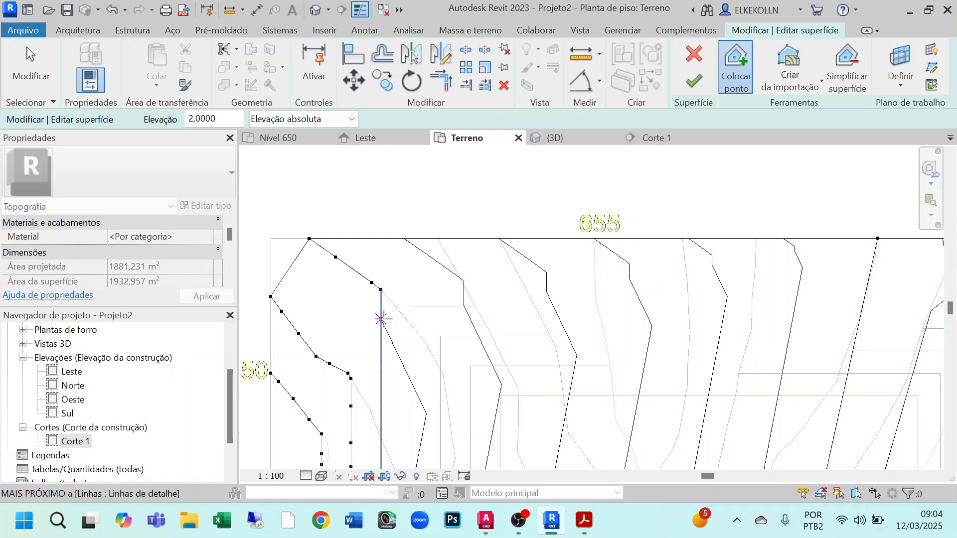
- Add elevation 2 points down the third vertical detail line and along the red contour from its lower end towards the terrain boundary
{"action": "left_click", "coordinate": [381, 351]}
{"action": "middle_click_drag", "start_coordinate": [413, 374], "coordinate": [435, 177]}
{"action": "left_click", "coordinate": [404, 214]}
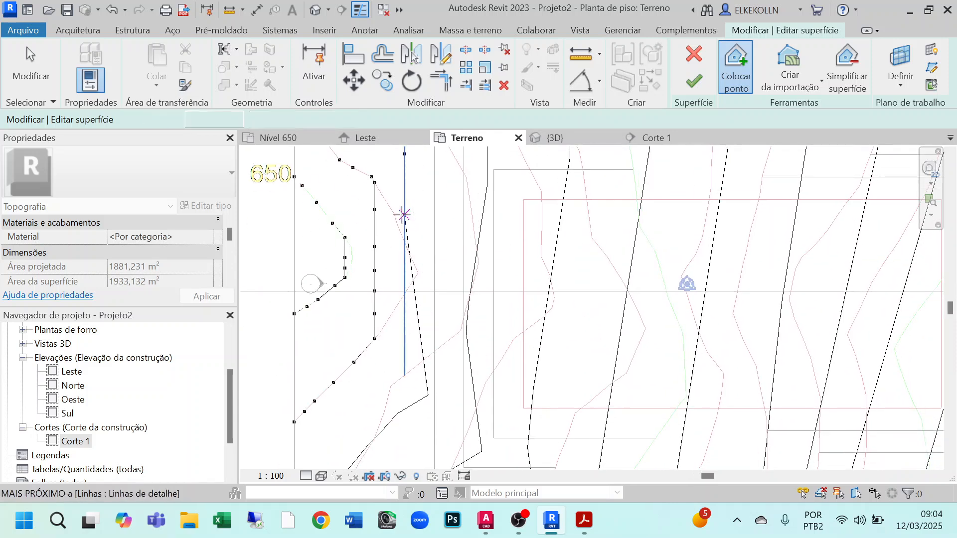
{"action": "left_click", "coordinate": [405, 258]}
{"action": "left_click", "coordinate": [404, 291]}
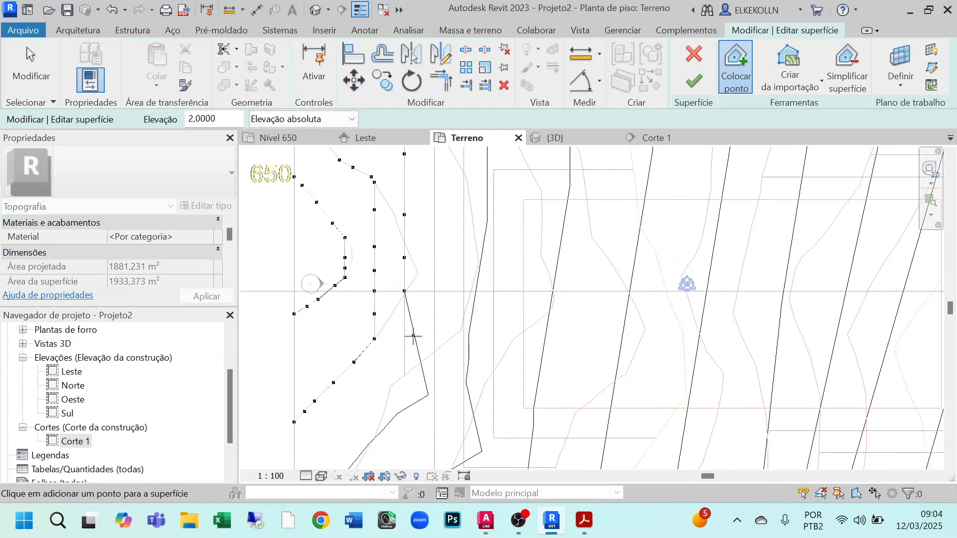
{"action": "left_click", "coordinate": [404, 363]}
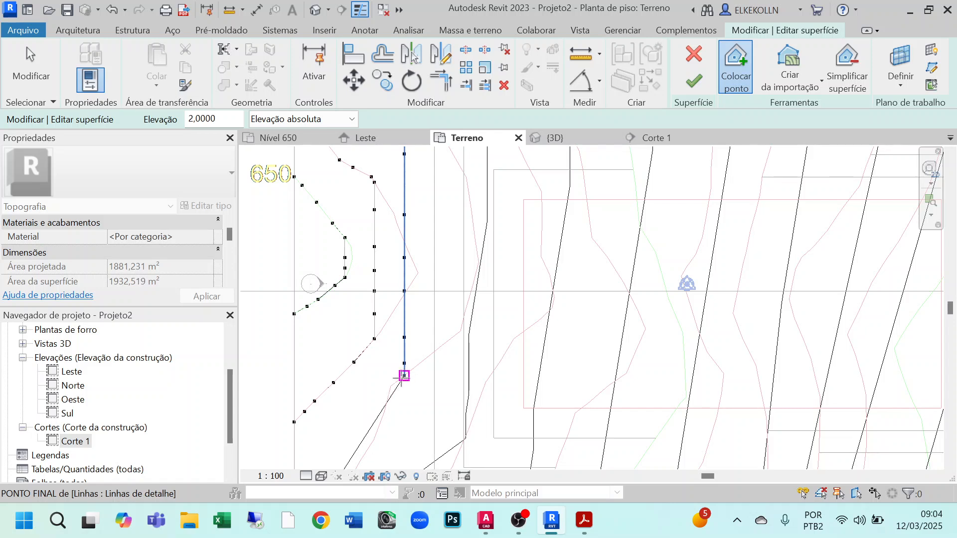
{"action": "middle_click_drag", "start_coordinate": [400, 421], "coordinate": [421, 269]}
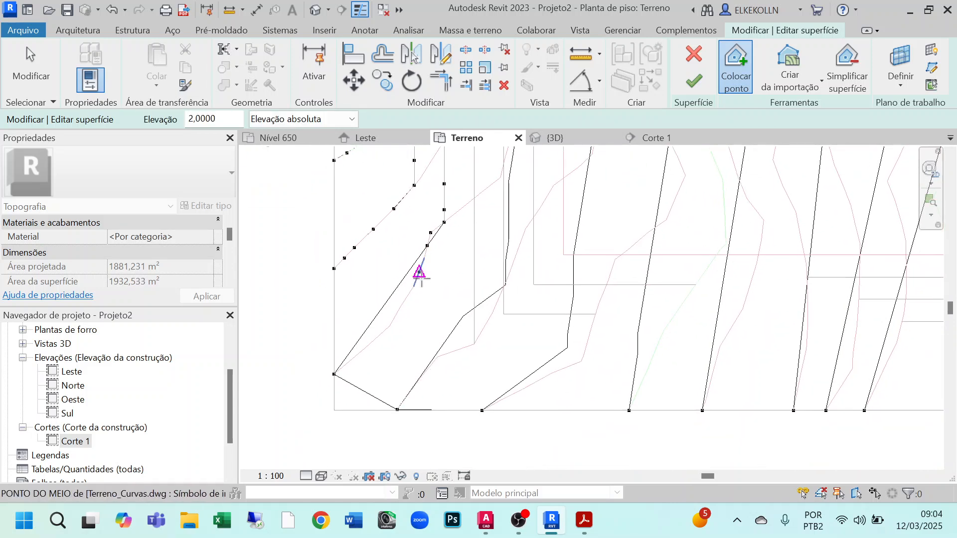
{"action": "left_click", "coordinate": [419, 272]}
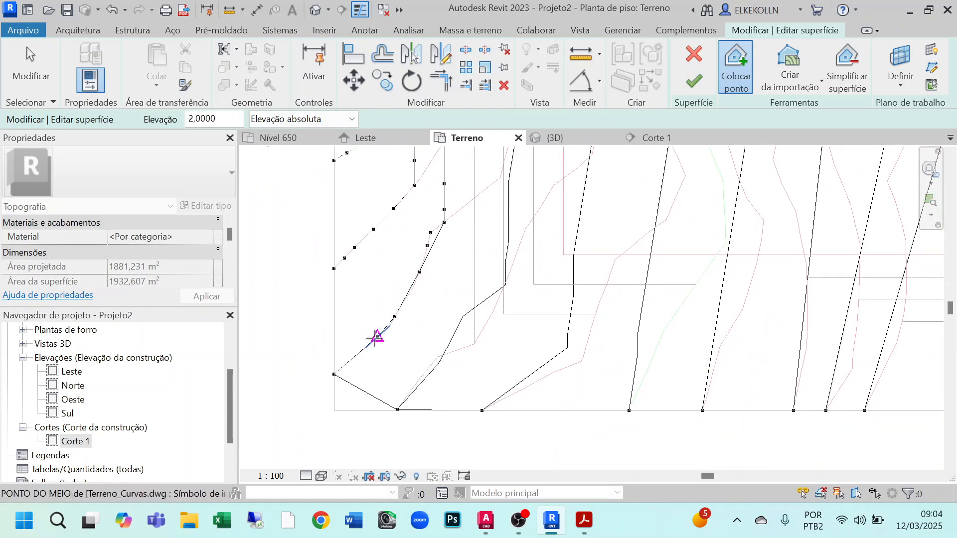
{"action": "scroll", "coordinate": [417, 352], "scroll_direction": "down", "scroll_amount": 5}
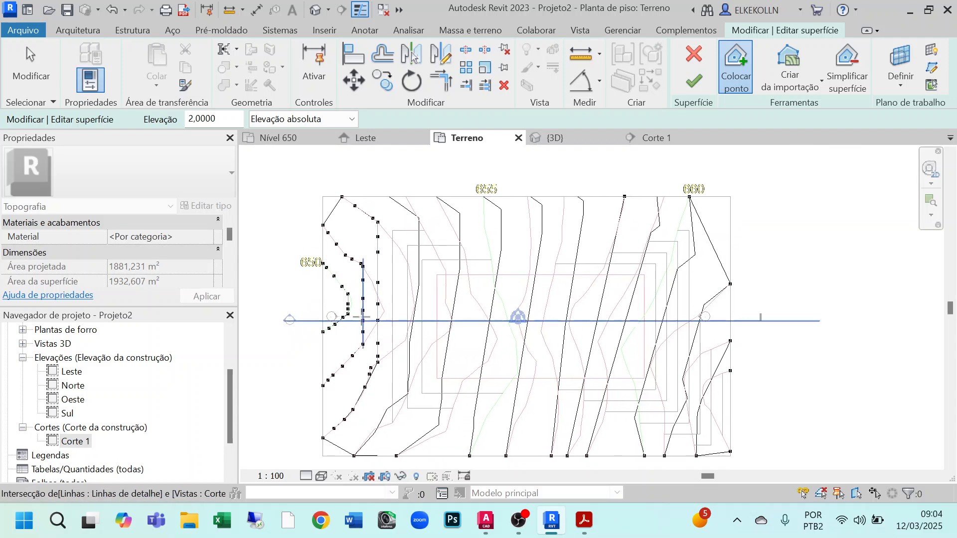
{"action": "scroll", "coordinate": [362, 318], "scroll_direction": "up", "scroll_amount": 4}
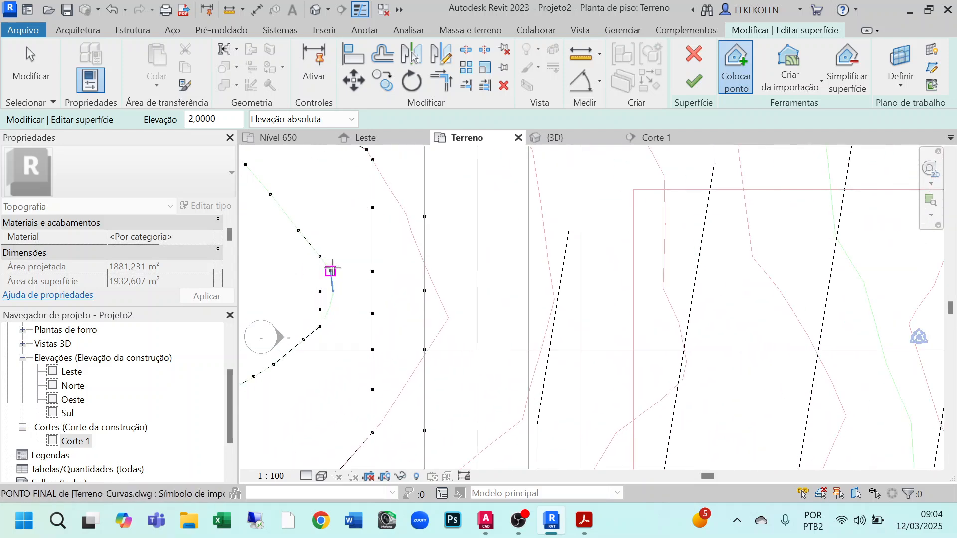
{"action": "left_click", "coordinate": [415, 215]}
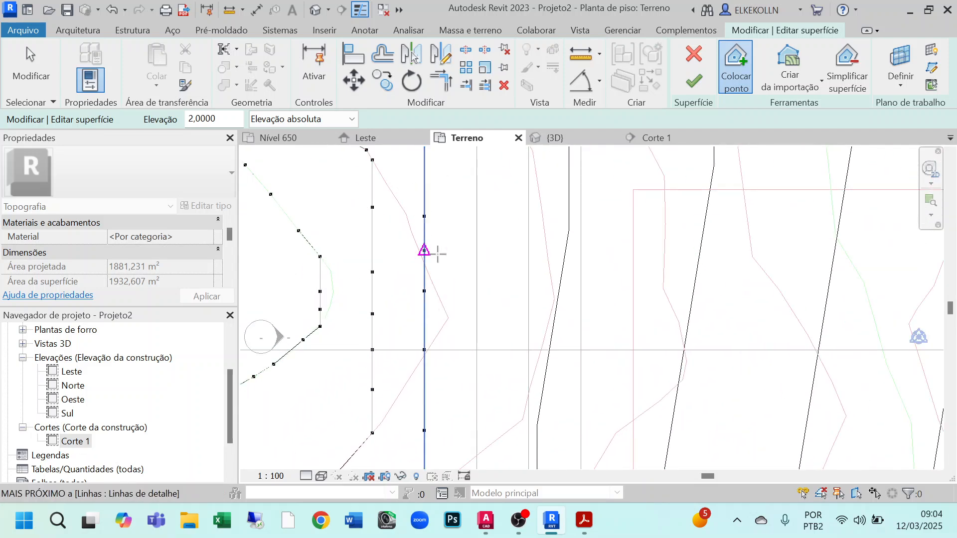
{"action": "scroll", "coordinate": [447, 216], "scroll_direction": "down", "scroll_amount": 2}
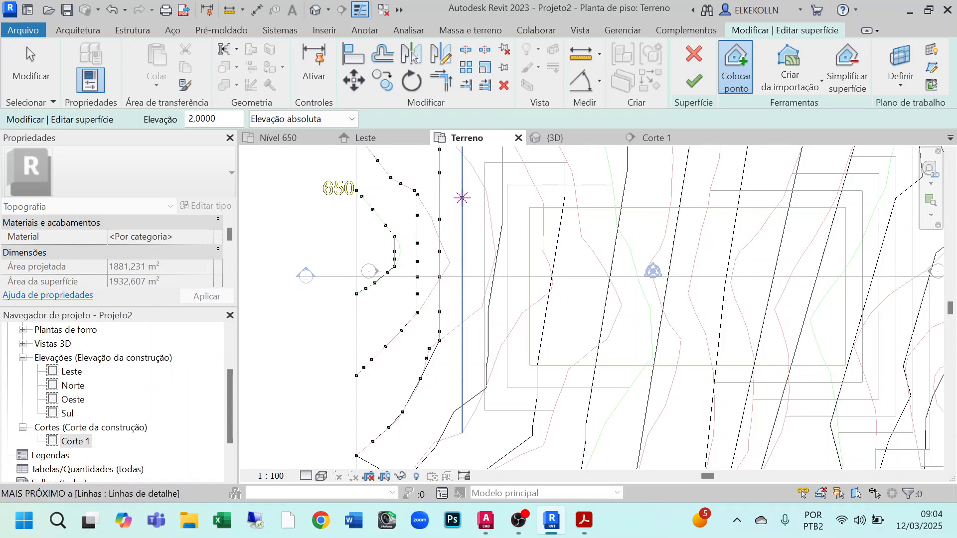
- Set the point elevation to 3 and place points down the next red contour and along the upper horizontal detail line to its corner
{"action": "middle_click_drag", "start_coordinate": [461, 201], "coordinate": [426, 285]}
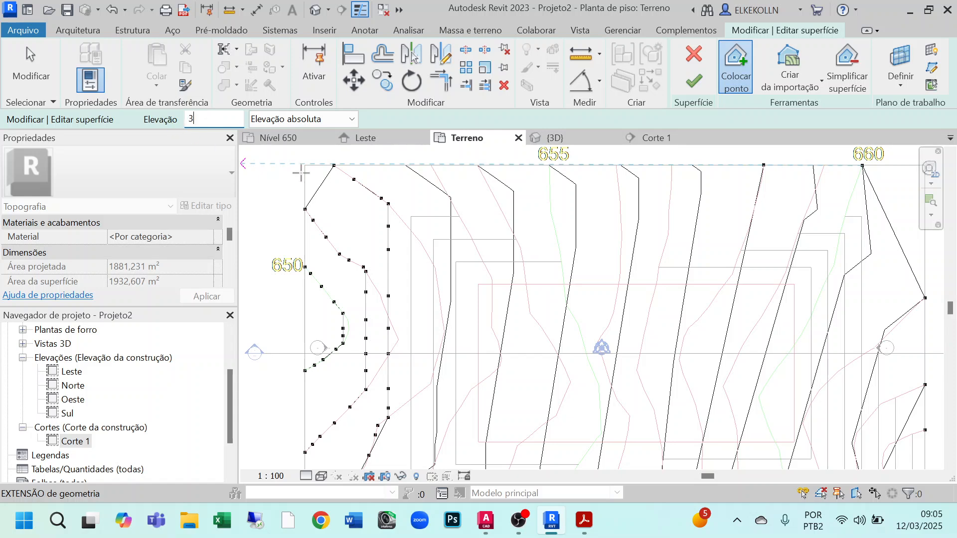
{"action": "left_click", "coordinate": [447, 193]}
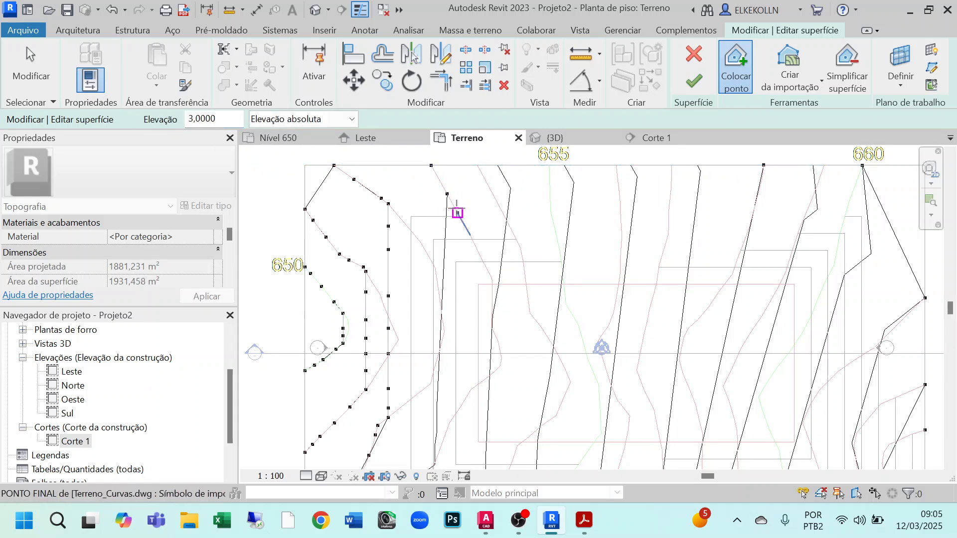
{"action": "left_click", "coordinate": [459, 216]}
{"action": "left_click", "coordinate": [435, 217]}
{"action": "left_click", "coordinate": [421, 216]}
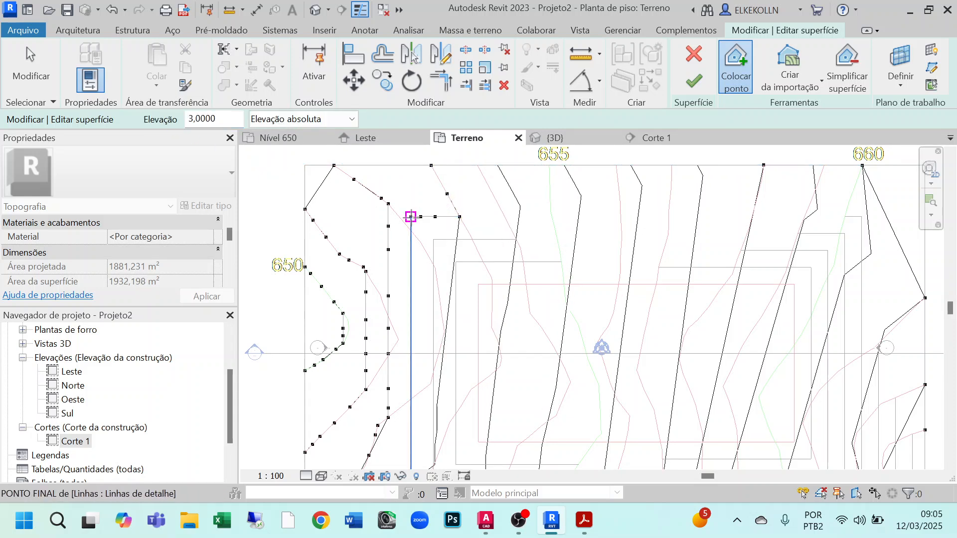
{"action": "left_click", "coordinate": [410, 217]}
- Add elevation 3 points down the fourth vertical detail line from its upper corner to its lower end
{"action": "left_click", "coordinate": [411, 276]}
{"action": "left_click", "coordinate": [411, 317]}
{"action": "middle_click_drag", "start_coordinate": [440, 351], "coordinate": [442, 164]}
{"action": "left_click", "coordinate": [414, 185]}
{"action": "left_click", "coordinate": [412, 230]}
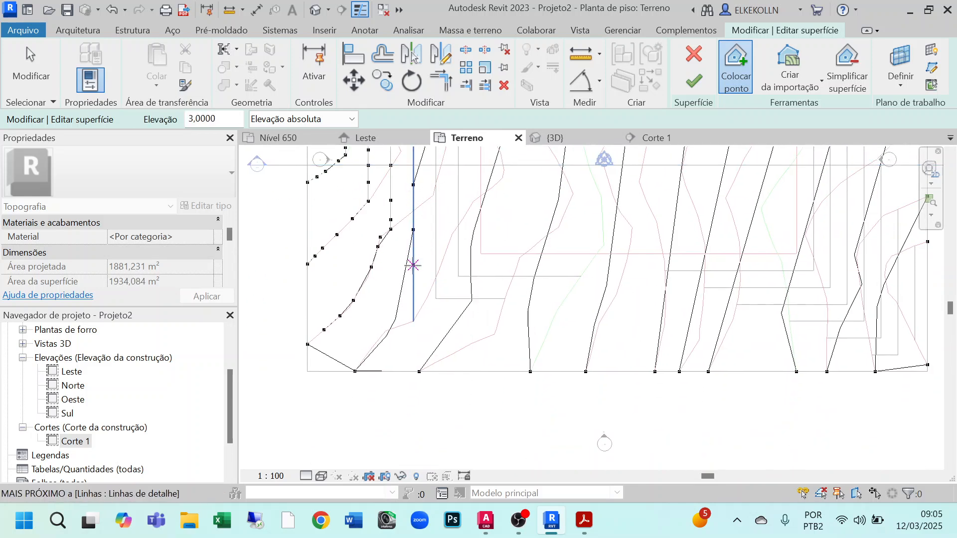
{"action": "left_click", "coordinate": [414, 322]}
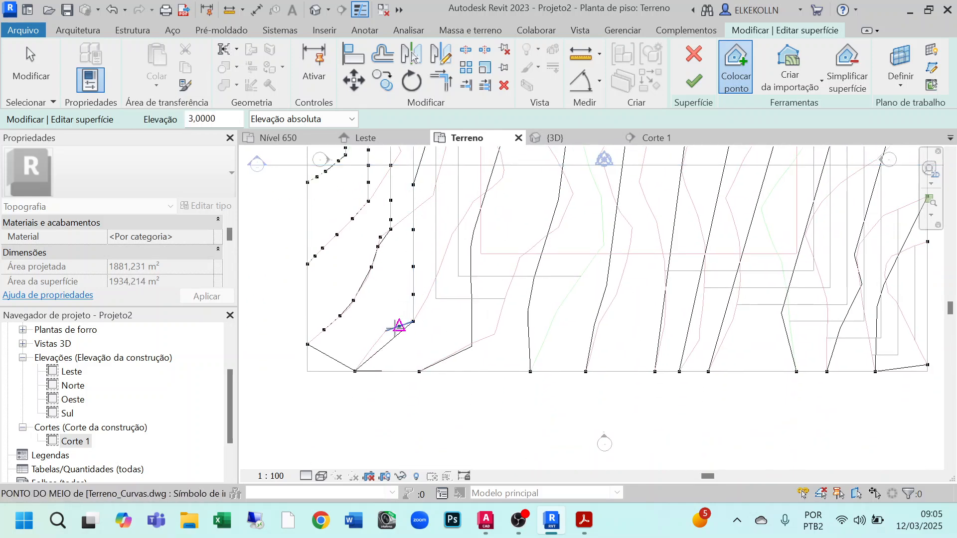
- Continue the elevation 3 points along the red contour from the fourth vertical detail line towards the lower terrain edge
{"action": "left_click", "coordinate": [400, 327]}
{"action": "left_click", "coordinate": [386, 331]}
{"action": "left_click", "coordinate": [371, 349]}
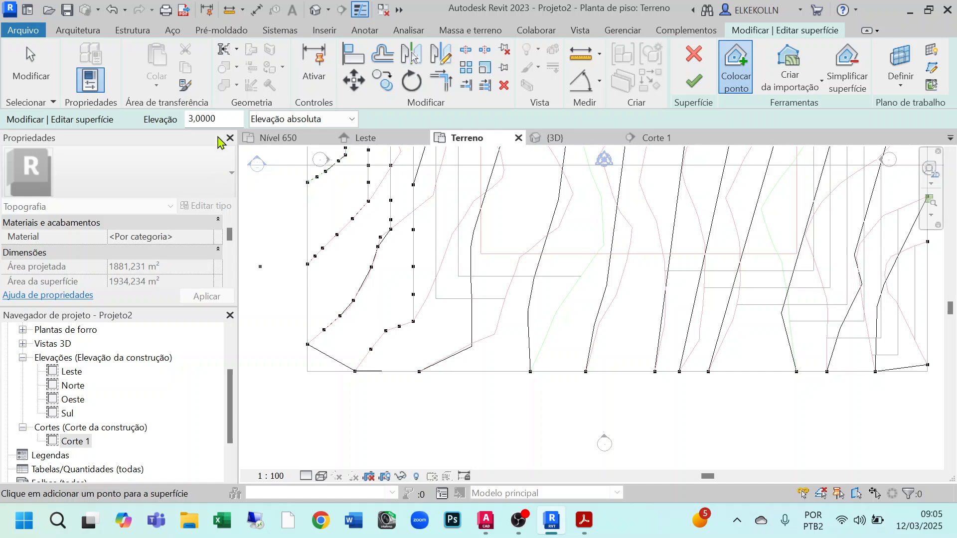
- Set the point elevation to 4 and place points up the next contour from the lower terrain edge and along the horizontal detail line to its corner
{"action": "left_click", "coordinate": [435, 363]}
{"action": "left_click", "coordinate": [494, 334]}
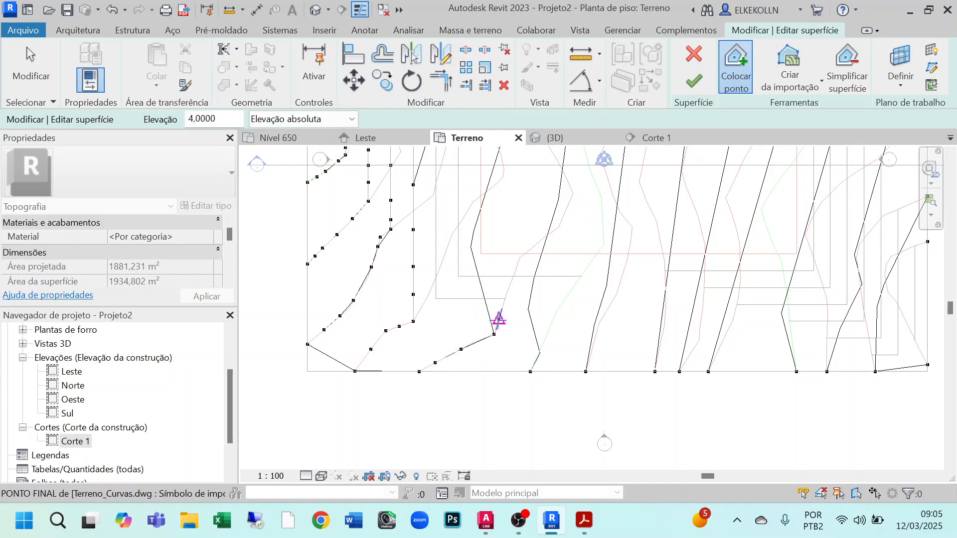
{"action": "left_click", "coordinate": [505, 298]}
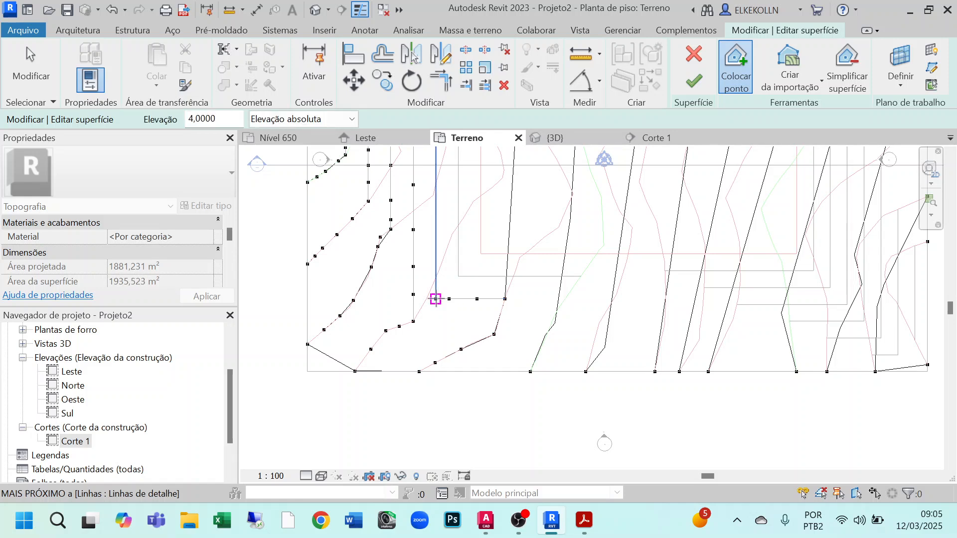
{"action": "left_click", "coordinate": [436, 299]}
- Add elevation 4 points up the fifth vertical detail line to its upper corner
{"action": "left_click", "coordinate": [436, 258]}
{"action": "left_click", "coordinate": [436, 204]}
{"action": "left_click", "coordinate": [436, 183]}
{"action": "middle_click_drag", "start_coordinate": [450, 199], "coordinate": [423, 397]}
{"action": "left_click", "coordinate": [408, 350]}
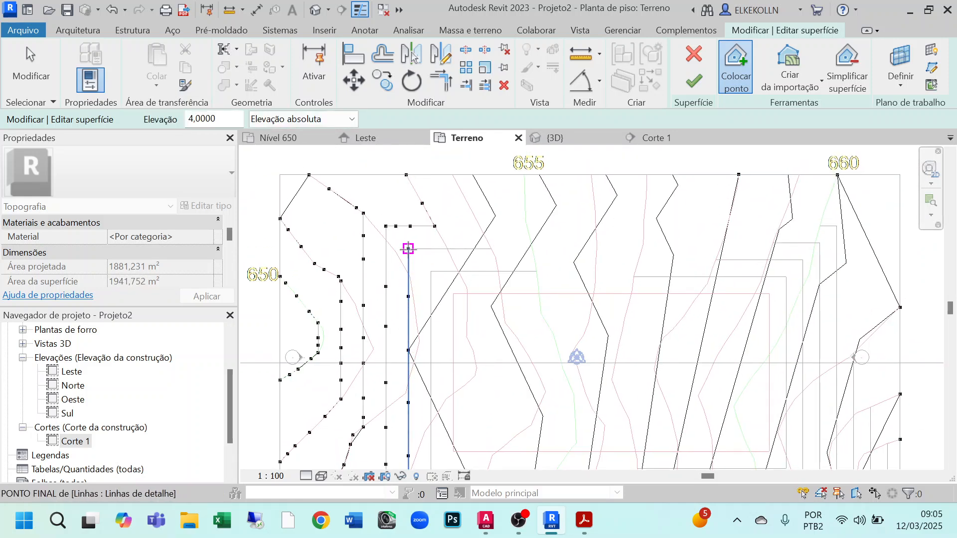
{"action": "left_click", "coordinate": [408, 249]}
- Add elevation 4 points along the upper horizontal detail line and up the red contour to the upper terrain edge
{"action": "left_click", "coordinate": [449, 249]}
{"action": "left_click", "coordinate": [492, 248]}
{"action": "left_click", "coordinate": [481, 230]}
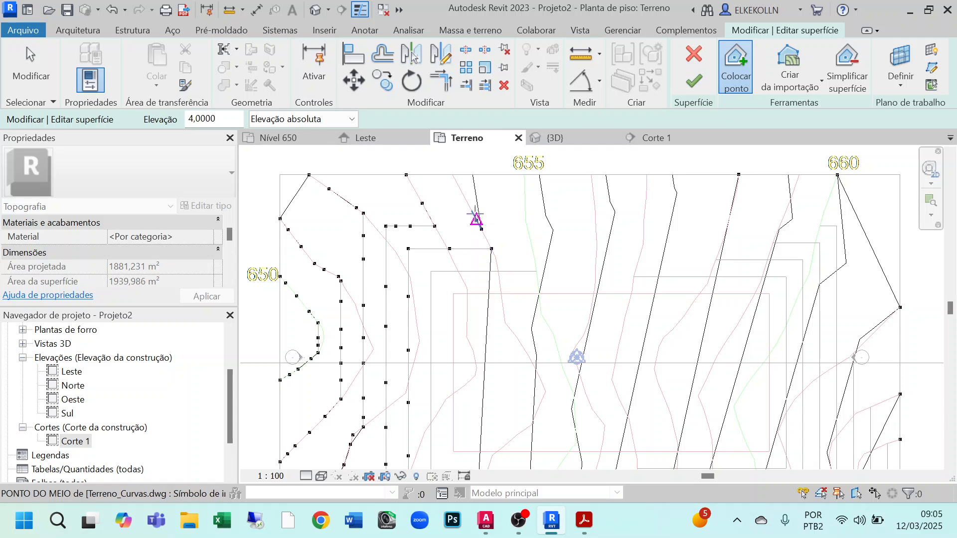
{"action": "left_click", "coordinate": [469, 204]}
{"action": "left_click", "coordinate": [452, 174]}
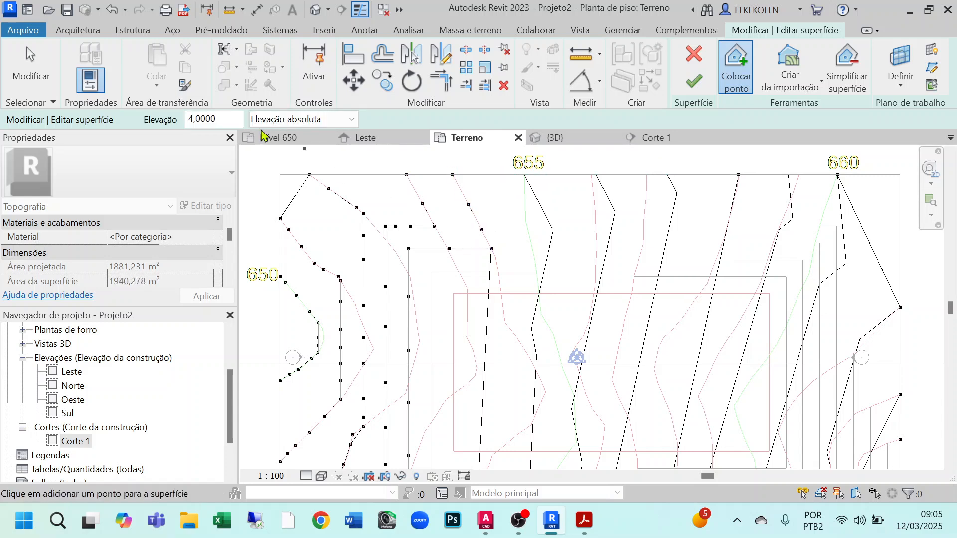
- Set the point elevation to 5 and place points down the green 655 contour and along the upper horizontal detail line to its corner
{"action": "left_click", "coordinate": [524, 175]}
{"action": "left_click", "coordinate": [525, 214]}
{"action": "left_click", "coordinate": [531, 239]}
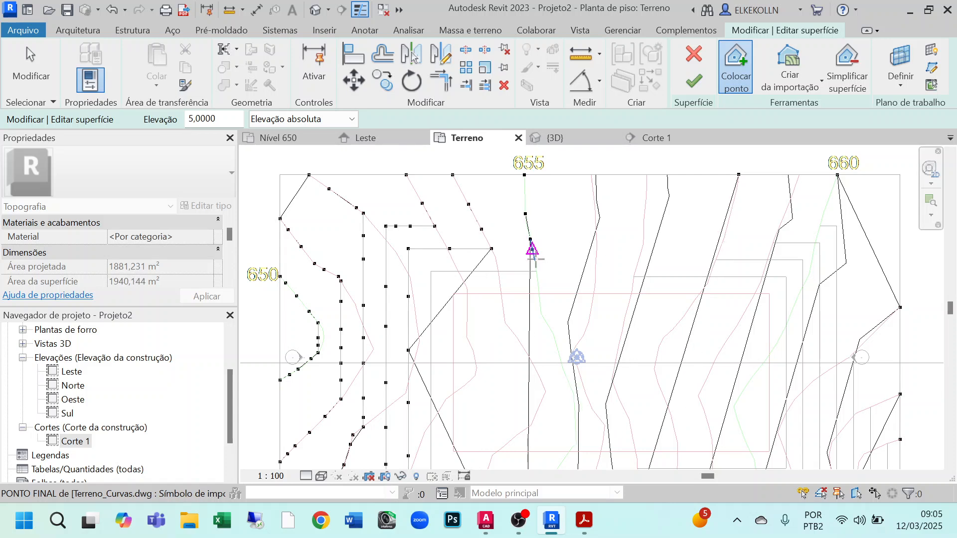
{"action": "left_click", "coordinate": [536, 271]}
{"action": "left_click", "coordinate": [510, 272]}
{"action": "left_click", "coordinate": [483, 271]}
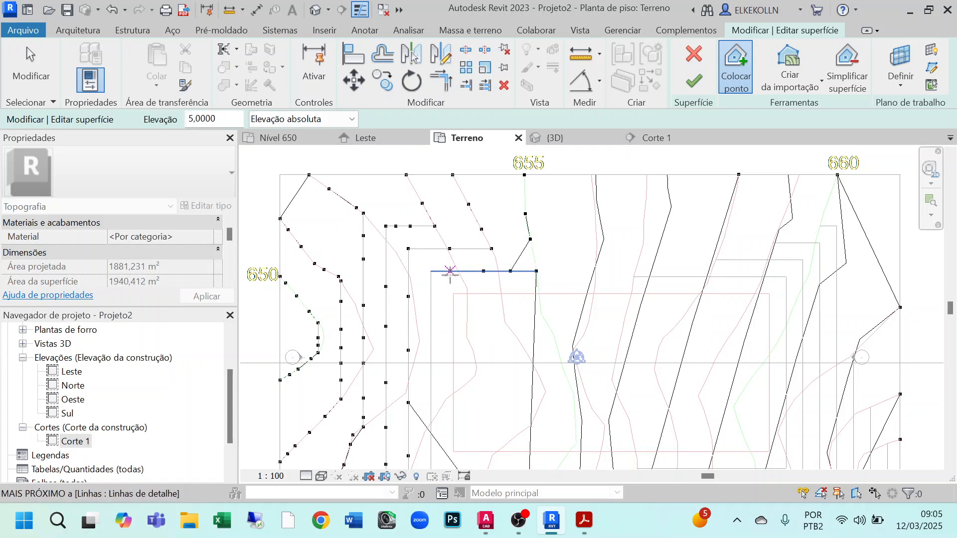
{"action": "left_click", "coordinate": [450, 272]}
{"action": "left_click", "coordinate": [431, 271]}
- Add elevation 5 points down the innermost vertical detail line beside the platform to its lower corner
{"action": "left_click", "coordinate": [431, 324]}
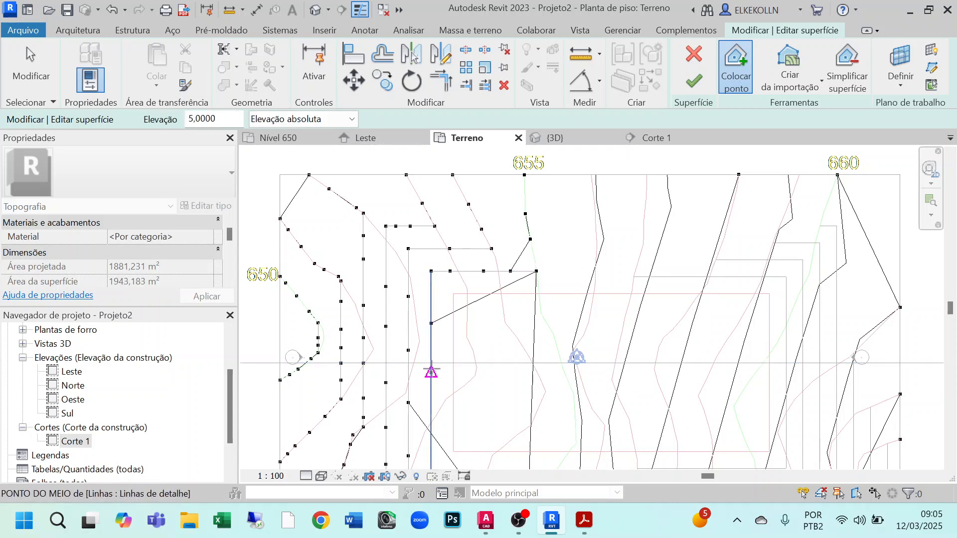
{"action": "left_click", "coordinate": [431, 372]}
{"action": "middle_click_drag", "start_coordinate": [431, 372], "coordinate": [459, 222]}
{"action": "left_click", "coordinate": [460, 244]}
{"action": "left_click", "coordinate": [459, 273]}
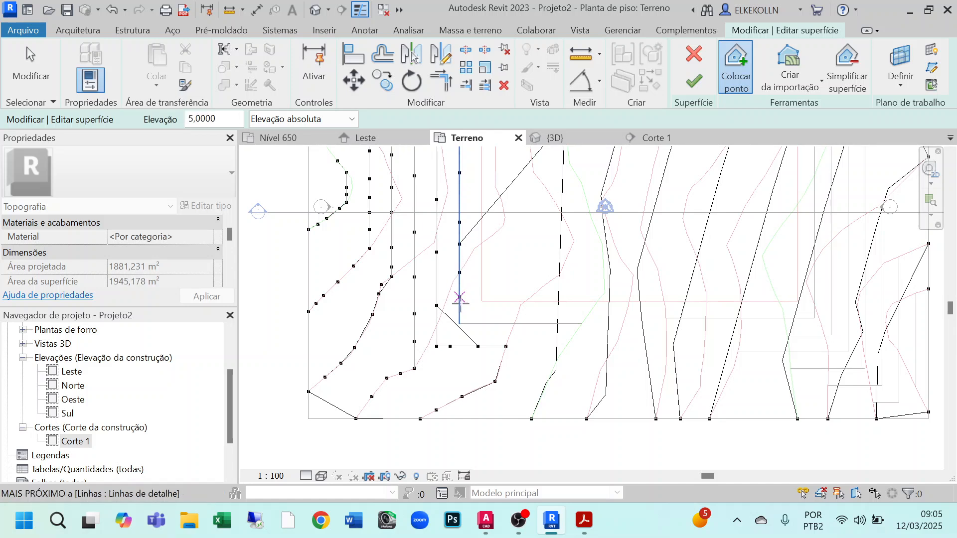
{"action": "left_click", "coordinate": [460, 324]}
- Add elevation 5 points along the lower horizontal detail line and onto the green 655 contour below it
{"action": "left_click", "coordinate": [497, 323]}
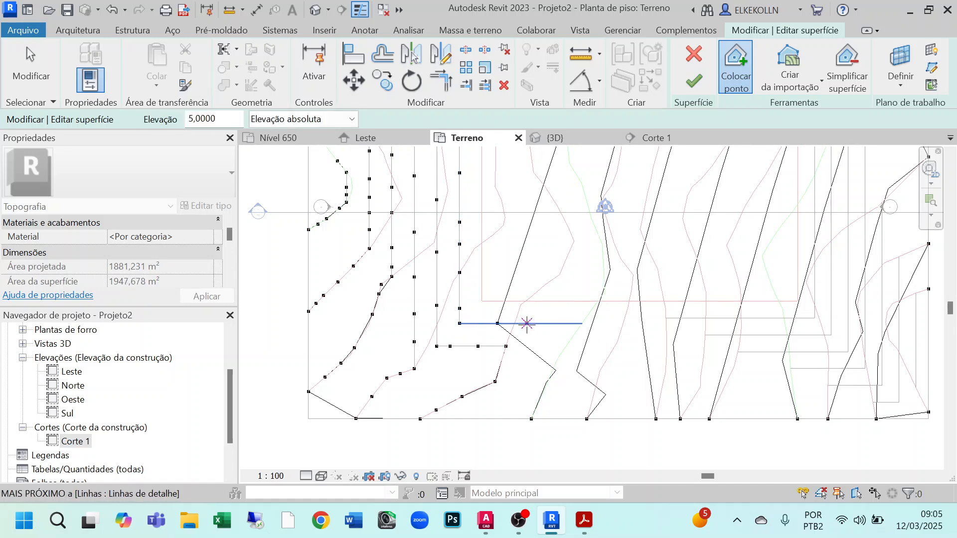
{"action": "left_click", "coordinate": [527, 324]}
{"action": "left_click", "coordinate": [564, 324]}
{"action": "left_click", "coordinate": [581, 323]}
{"action": "left_click", "coordinate": [568, 343]}
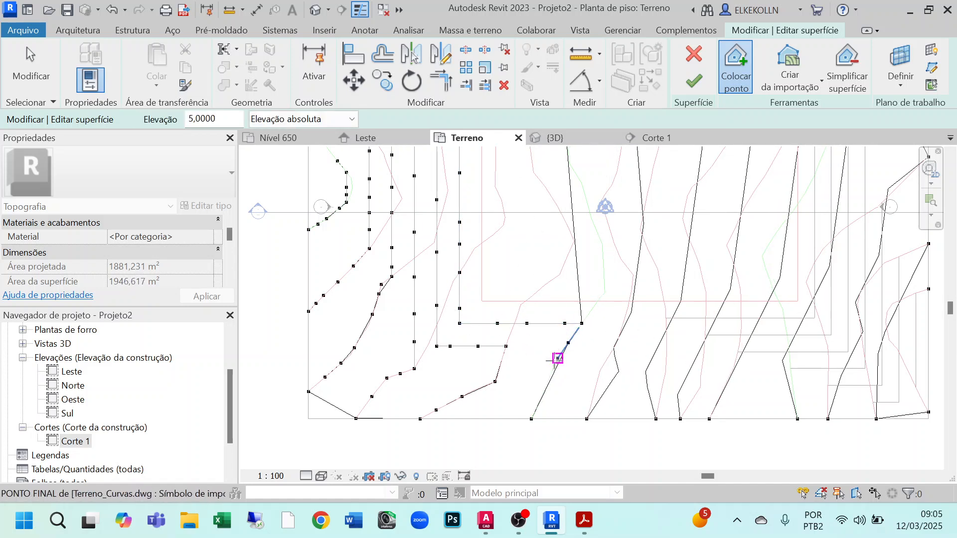
- Set the point elevation to 6 and place points down the red contour right of 655, from the upper terrain edge to the platform outline
{"action": "middle_click_drag", "start_coordinate": [578, 382], "coordinate": [397, 484]}
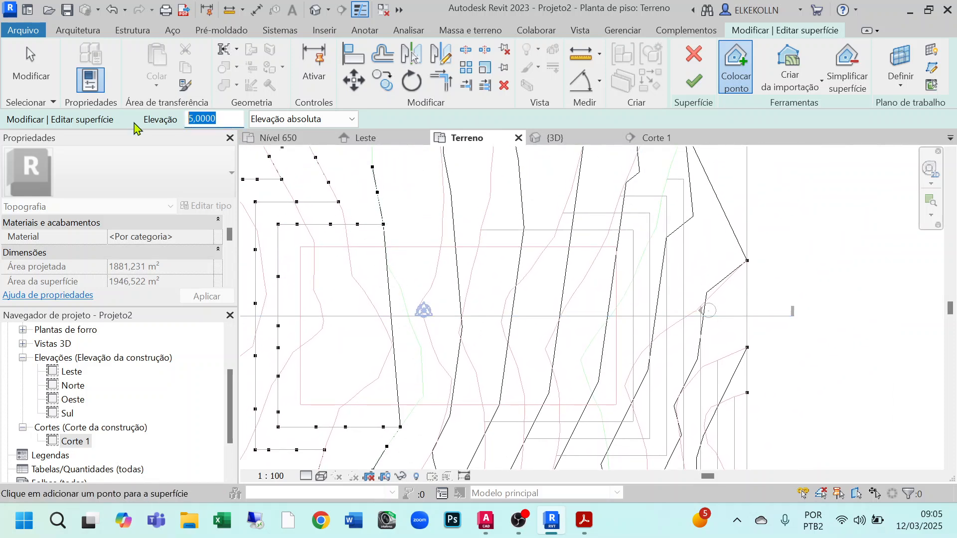
{"action": "scroll", "coordinate": [441, 299], "scroll_direction": "down", "scroll_amount": 2}
{"action": "middle_click_drag", "start_coordinate": [444, 302], "coordinate": [495, 338]}
{"action": "scroll", "coordinate": [472, 271], "scroll_direction": "up", "scroll_amount": 4}
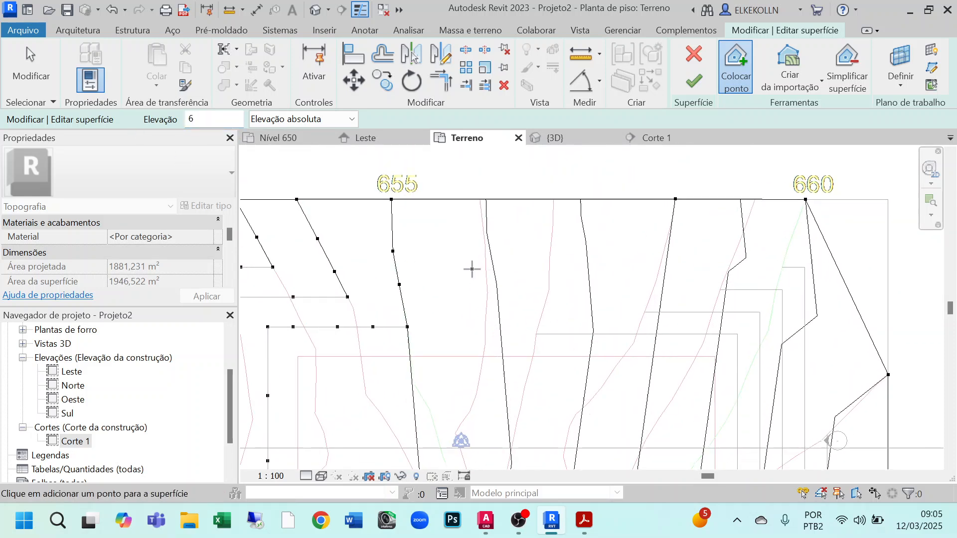
{"action": "left_click", "coordinate": [480, 199]}
{"action": "left_click", "coordinate": [485, 244]}
{"action": "left_click", "coordinate": [486, 270]}
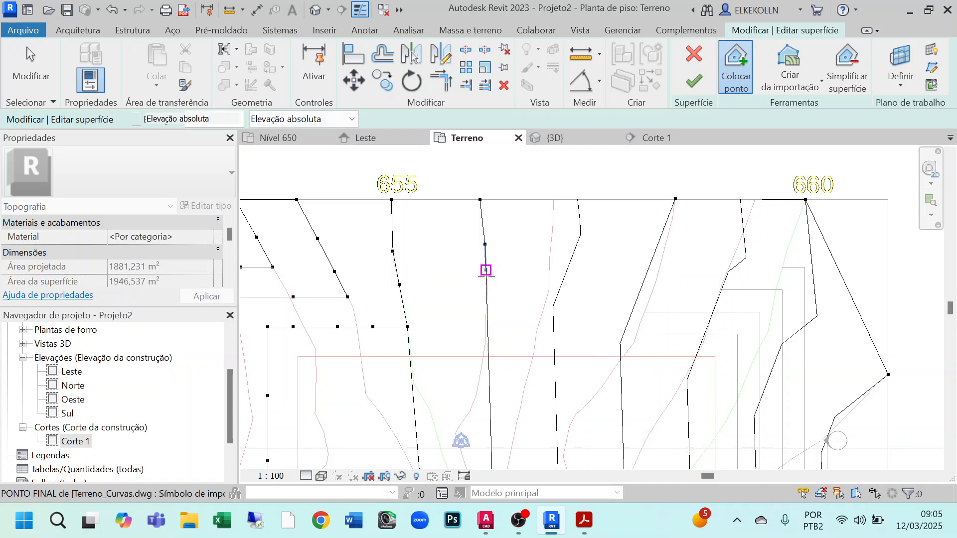
{"action": "left_click", "coordinate": [487, 316]}
{"action": "left_click", "coordinate": [485, 345]}
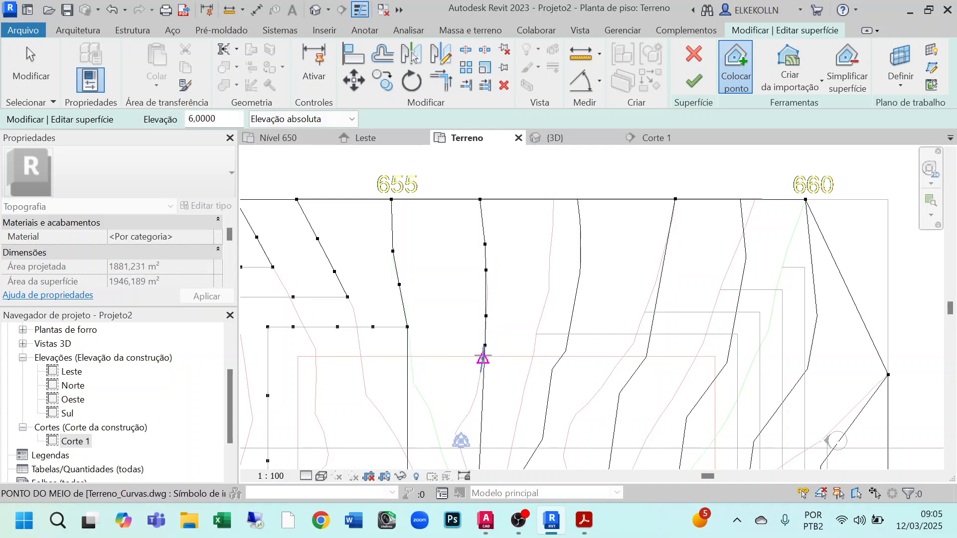
{"action": "left_click", "coordinate": [483, 359]}
{"action": "scroll", "coordinate": [481, 363], "scroll_direction": "up", "scroll_amount": 5}
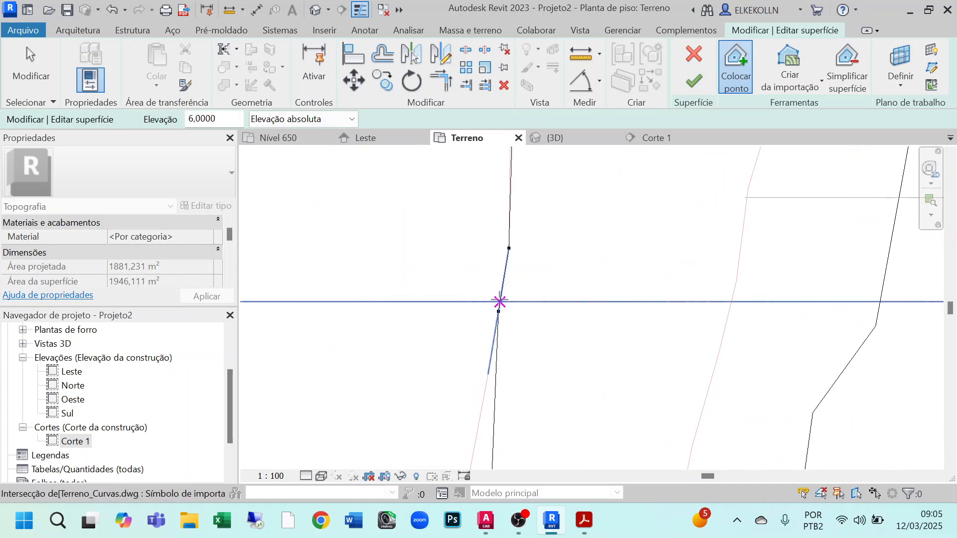
{"action": "left_click", "coordinate": [499, 302]}
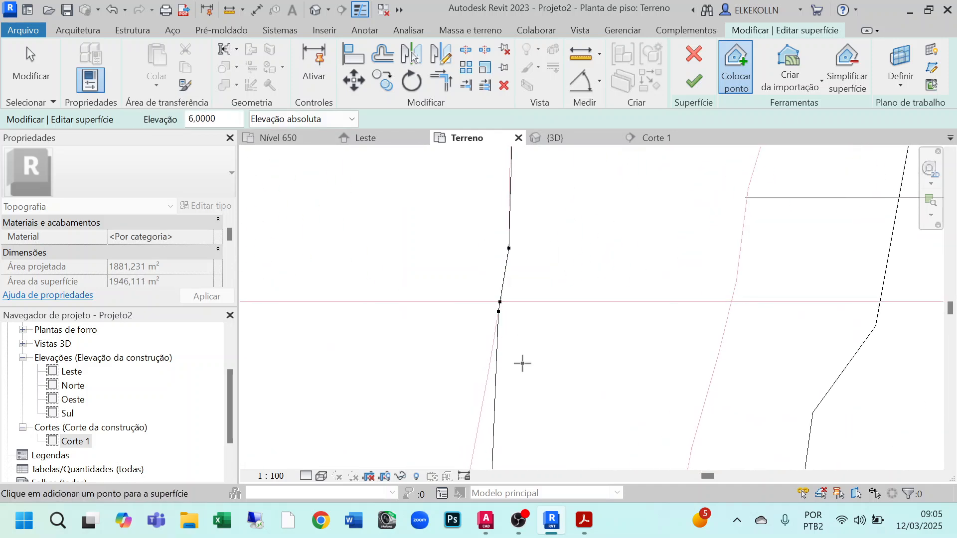
- Add elevation 6 points on the platform's upper edge and delete the stray point just below the contour intersection
{"action": "left_click", "coordinate": [376, 302]}
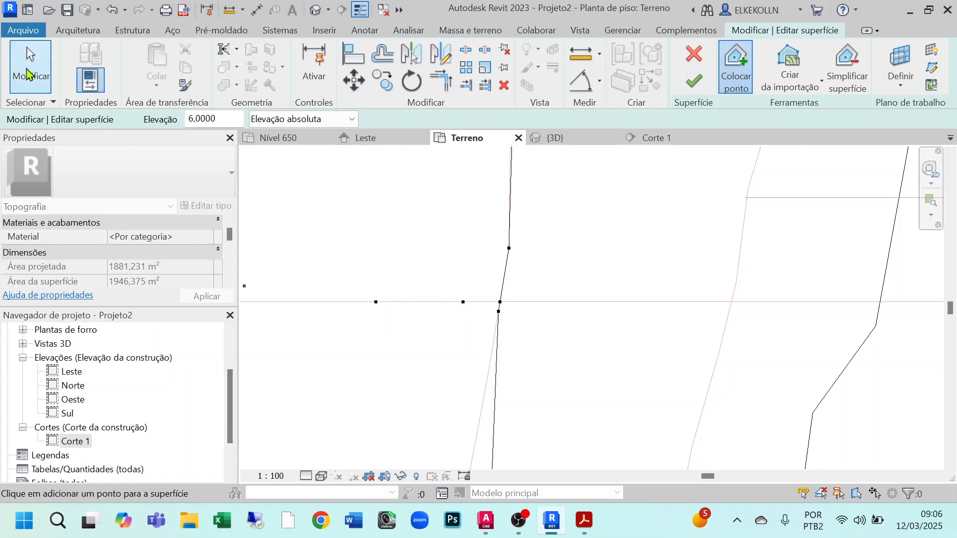
{"action": "left_click", "coordinate": [23, 66]}
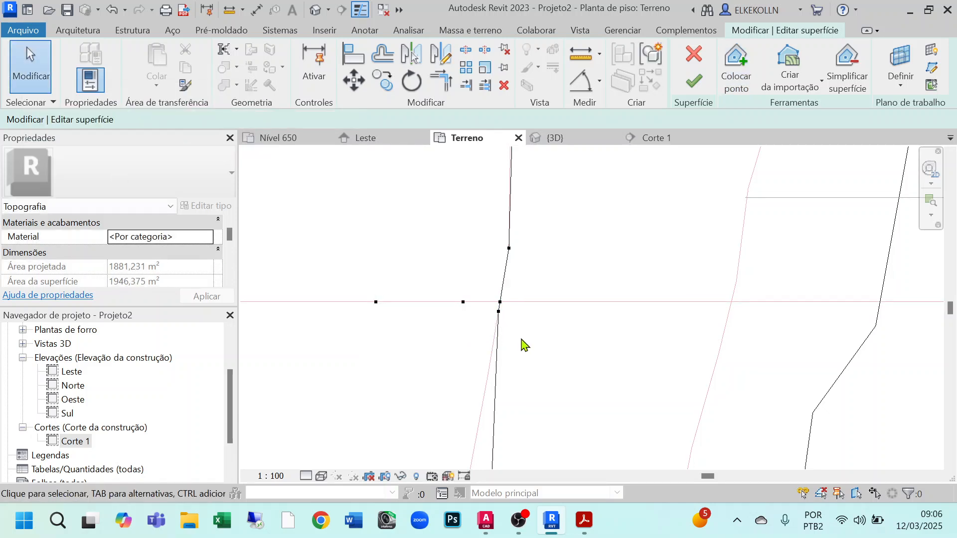
{"action": "left_click", "coordinate": [502, 313]}
{"action": "key", "text": "Delete"}
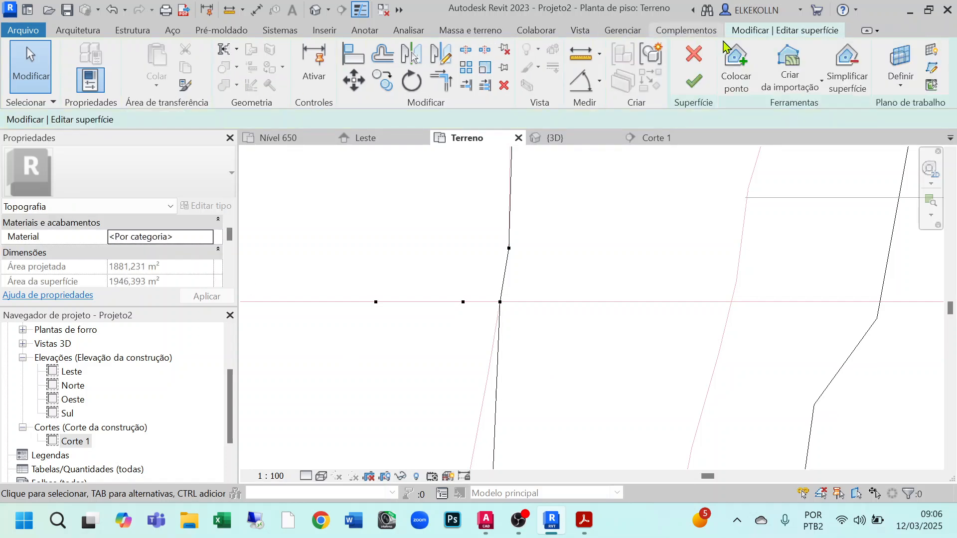
- Resume placing elevation 6 points along the platform's upper edge, leftward to its upper-left corner
{"action": "left_click", "coordinate": [735, 63]}
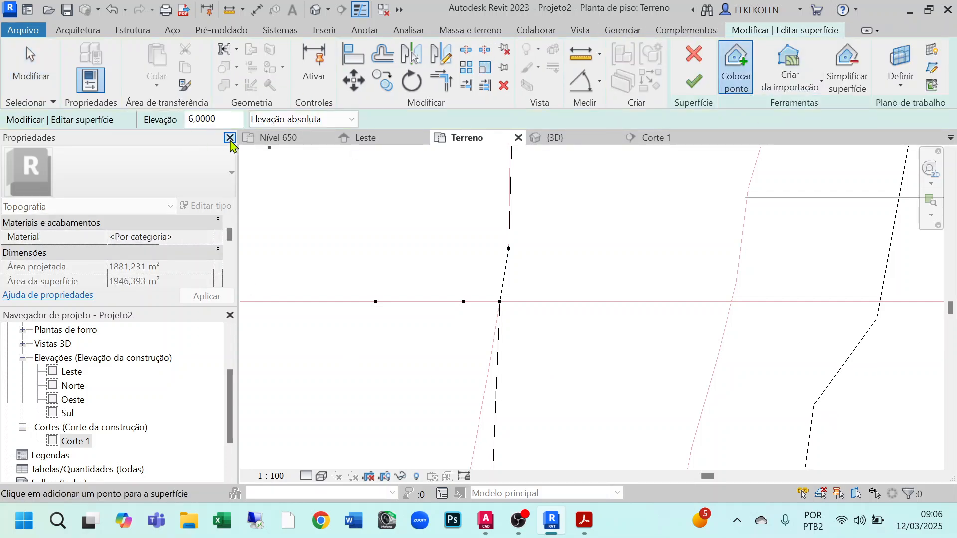
{"action": "left_click", "coordinate": [324, 302]}
{"action": "middle_click_drag", "start_coordinate": [324, 330], "coordinate": [427, 259]}
{"action": "scroll", "coordinate": [427, 268], "scroll_direction": "down", "scroll_amount": 4}
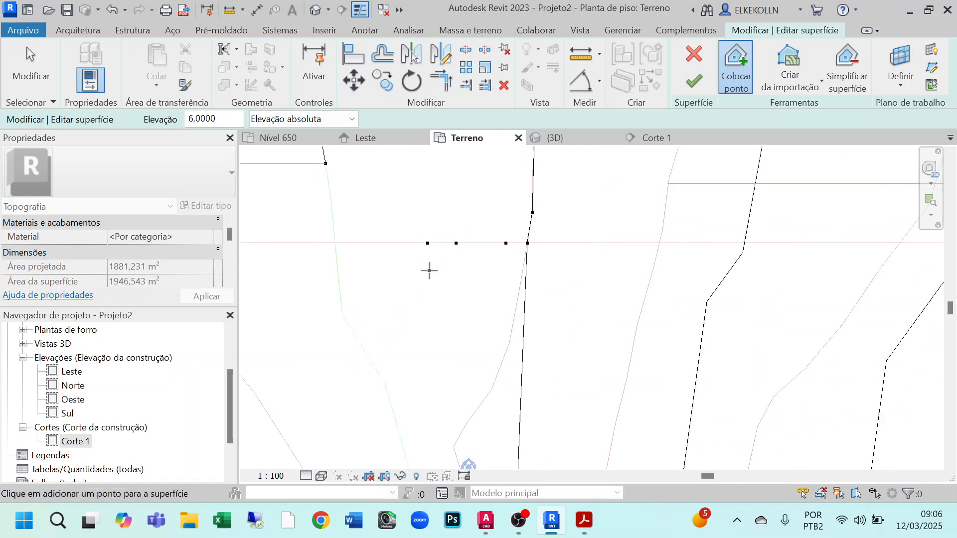
{"action": "scroll", "coordinate": [427, 301], "scroll_direction": "down", "scroll_amount": 2}
{"action": "left_click", "coordinate": [411, 280]}
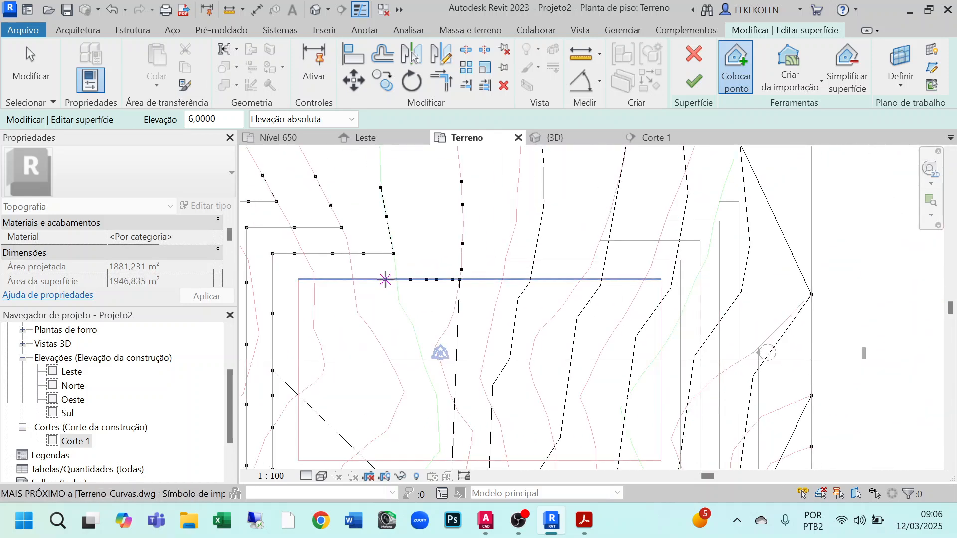
{"action": "left_click", "coordinate": [341, 279]}
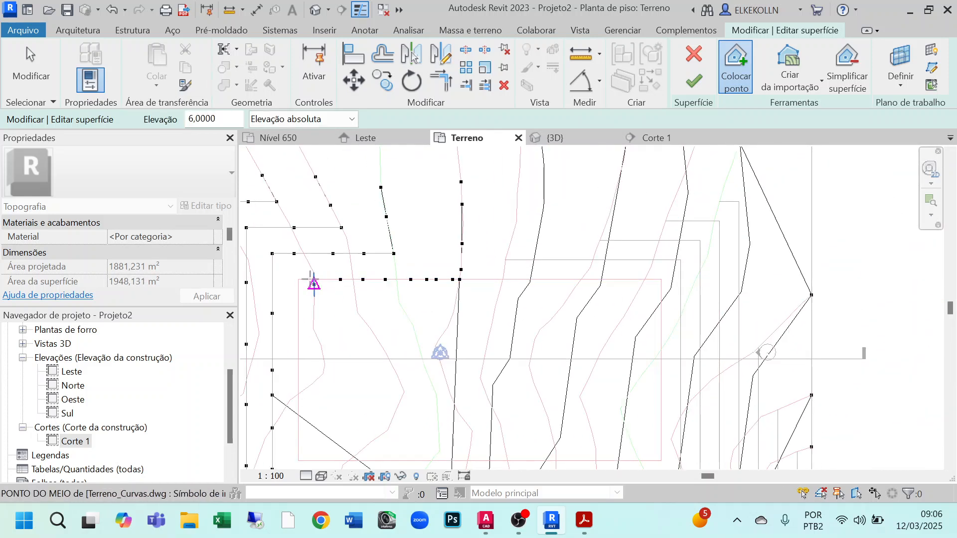
{"action": "left_click", "coordinate": [298, 279]}
- Add elevation 6 points down the platform's left edge to its lower-left corner
{"action": "left_click", "coordinate": [298, 312]}
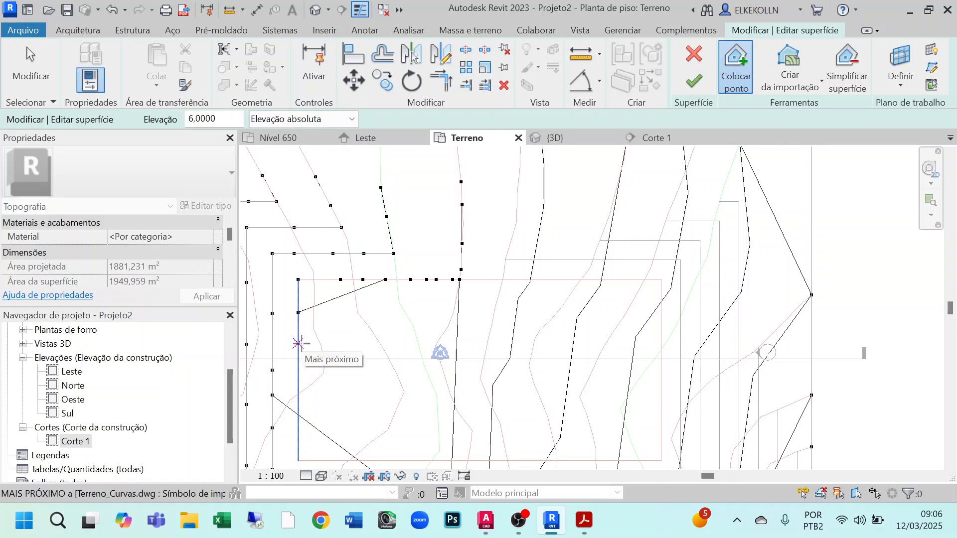
{"action": "left_click", "coordinate": [298, 345]}
{"action": "left_click", "coordinate": [298, 371]}
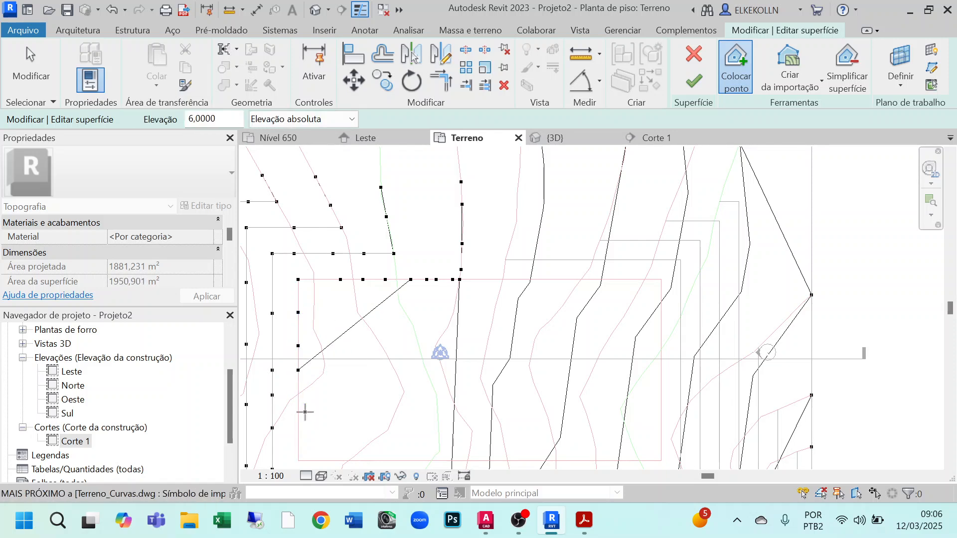
{"action": "left_click", "coordinate": [298, 437]}
{"action": "left_click", "coordinate": [299, 461]}
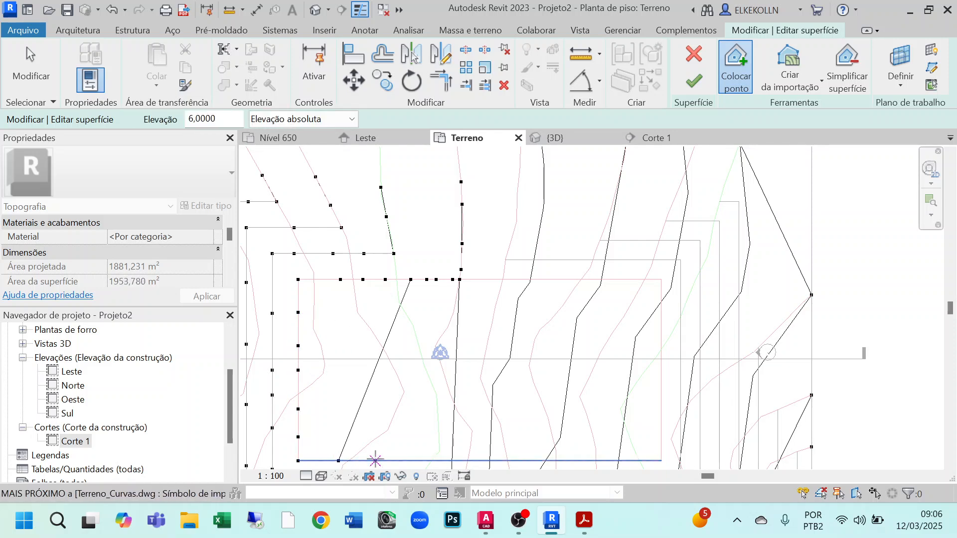
- Add elevation 6 points along the platform's lower edge to its lower-right corner
{"action": "left_click", "coordinate": [422, 461]}
{"action": "left_click", "coordinate": [449, 462]}
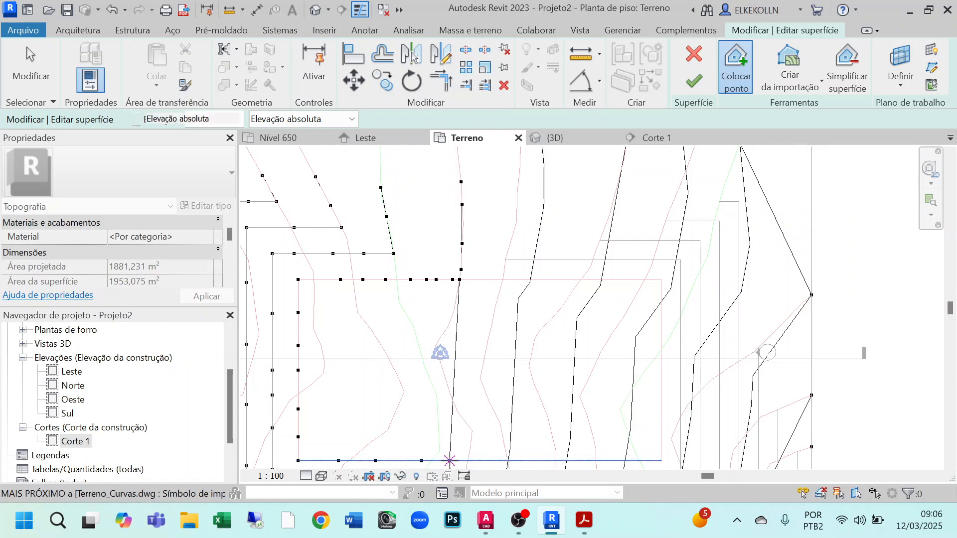
{"action": "left_click", "coordinate": [479, 462]}
{"action": "left_click", "coordinate": [517, 462]}
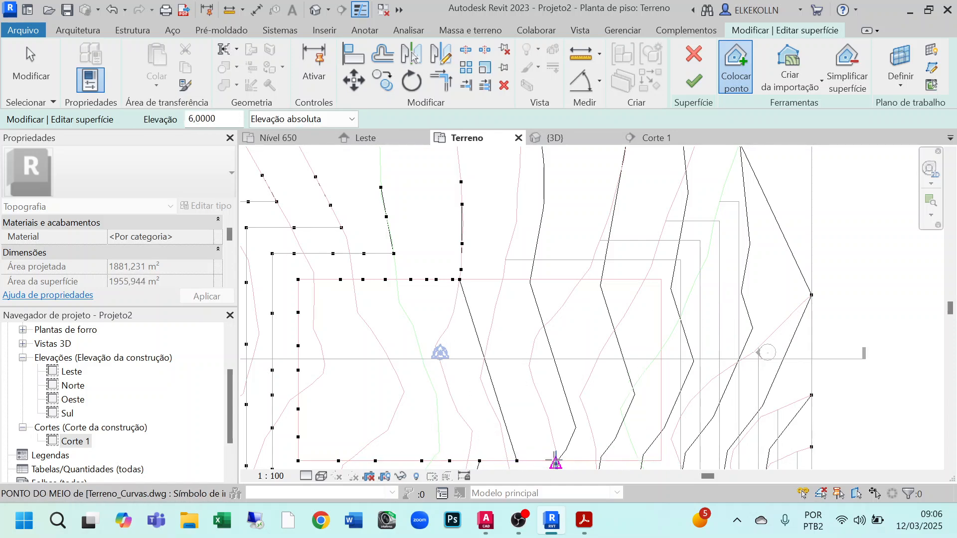
{"action": "left_click", "coordinate": [566, 461]}
{"action": "left_click", "coordinate": [608, 461]}
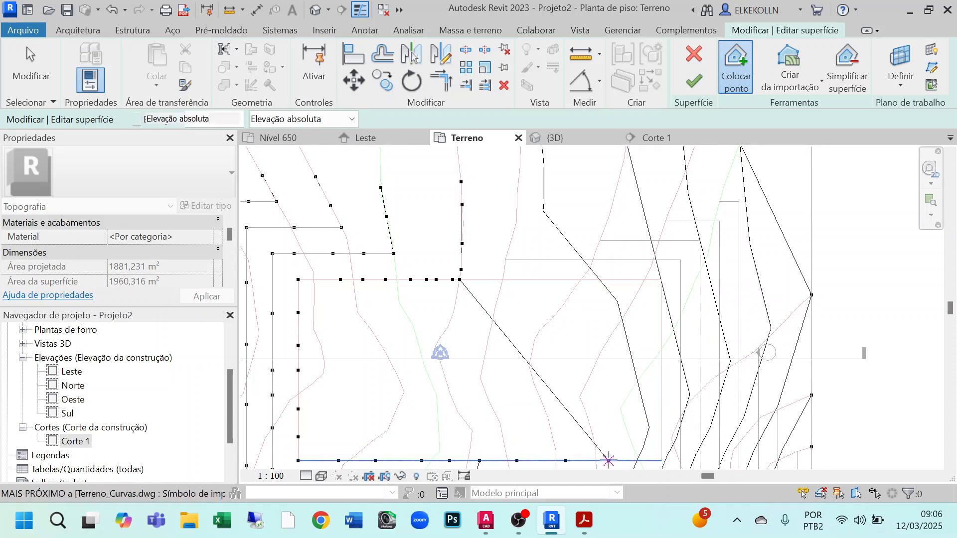
{"action": "left_click", "coordinate": [651, 461]}
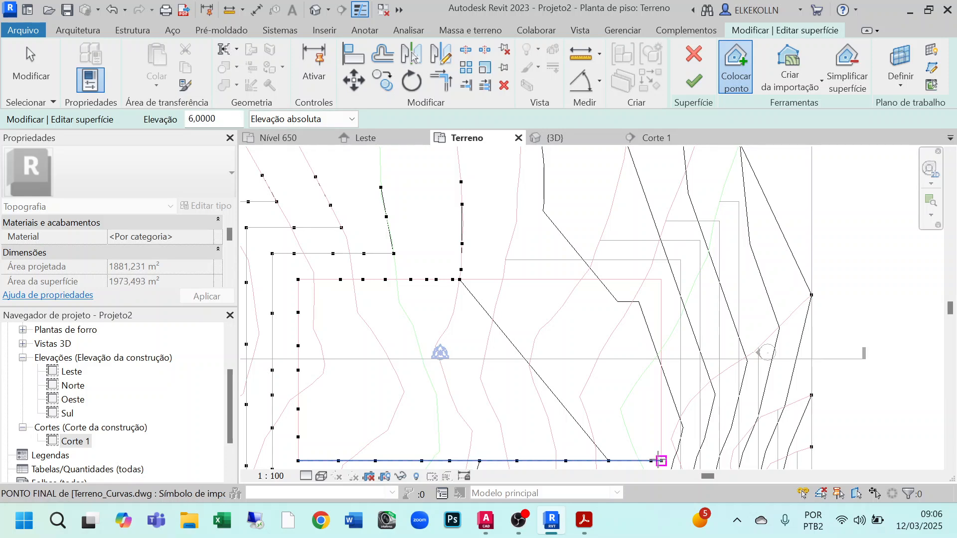
{"action": "left_click", "coordinate": [662, 461]}
- Add elevation 6 points up the platform's right edge to its upper-right corner
{"action": "left_click", "coordinate": [662, 424]}
{"action": "left_click", "coordinate": [661, 381]}
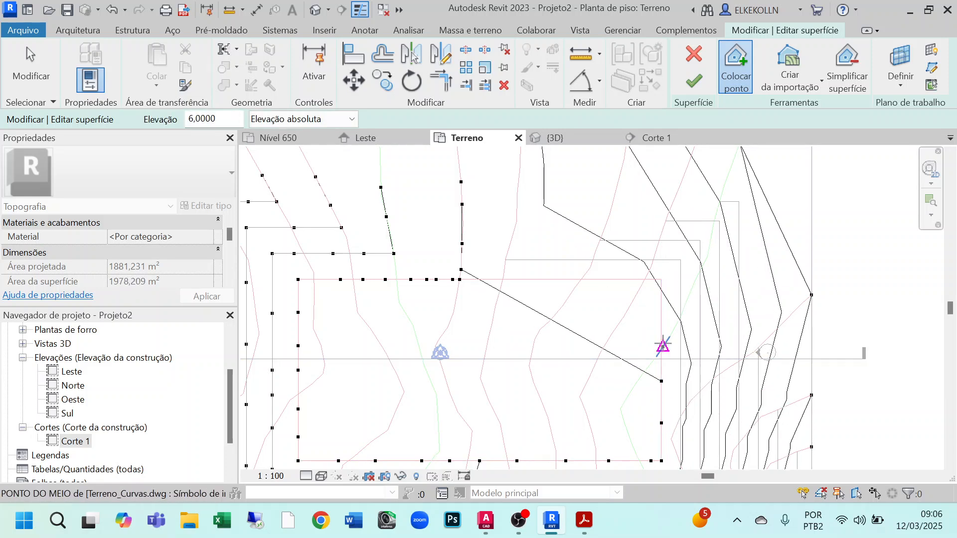
{"action": "left_click", "coordinate": [661, 334]}
{"action": "left_click", "coordinate": [662, 302]}
{"action": "left_click", "coordinate": [661, 279]}
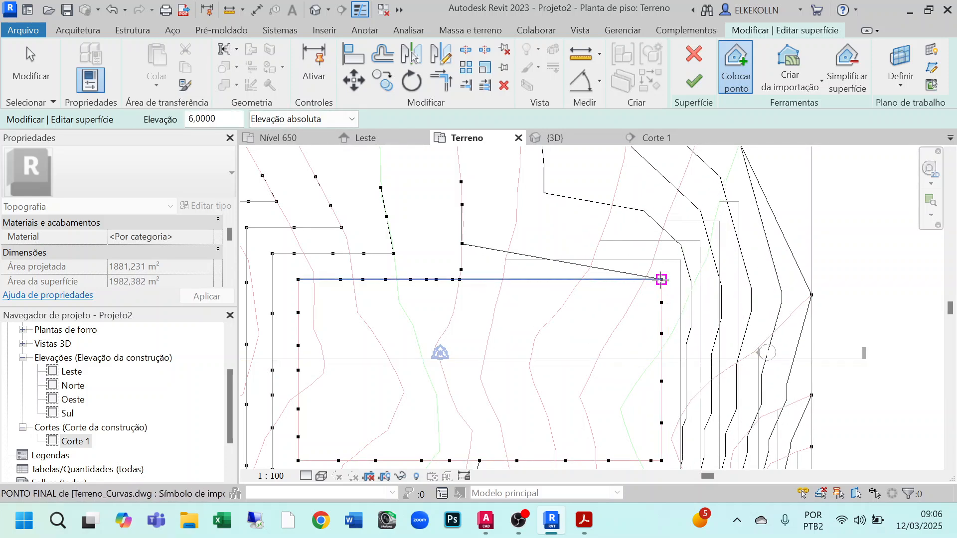
- Add elevation 6 points along the rest of the platform's upper edge, from the upper-right corner back toward the red contour
{"action": "left_click", "coordinate": [624, 280]}
{"action": "left_click", "coordinate": [591, 280]}
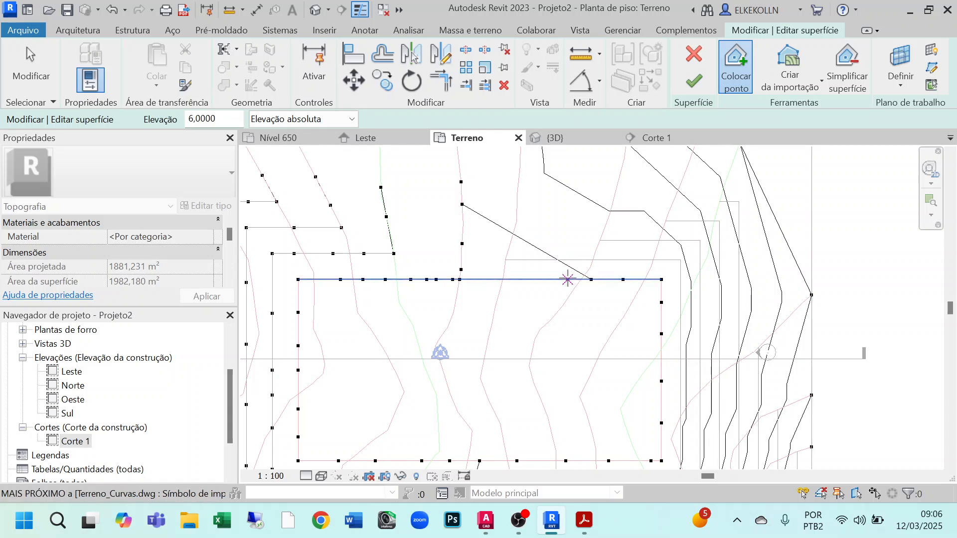
{"action": "left_click", "coordinate": [531, 280]}
{"action": "left_click", "coordinate": [489, 280]}
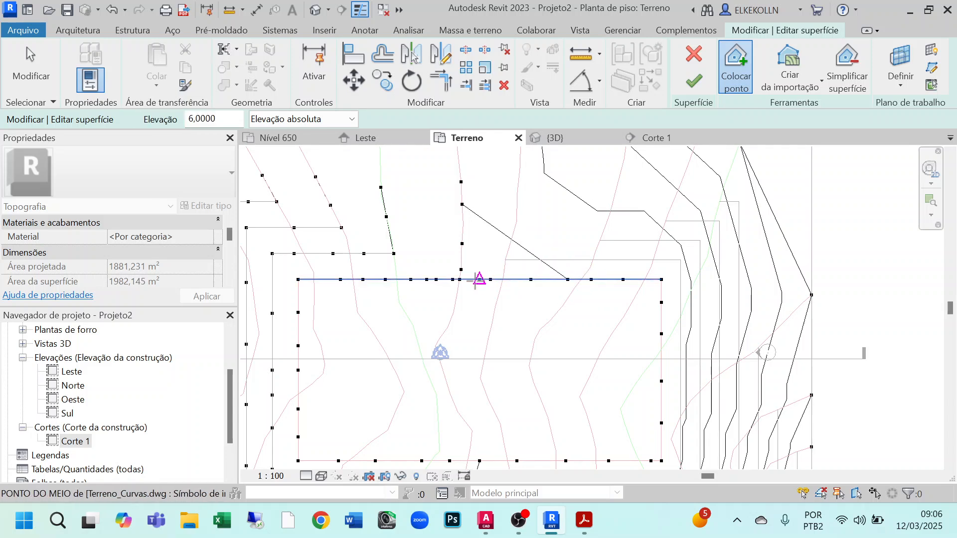
- Set the point elevation to 7 and place points down the next red contour to the start of the upper horizontal detail line
{"action": "scroll", "coordinate": [477, 299], "scroll_direction": "down", "scroll_amount": 2}
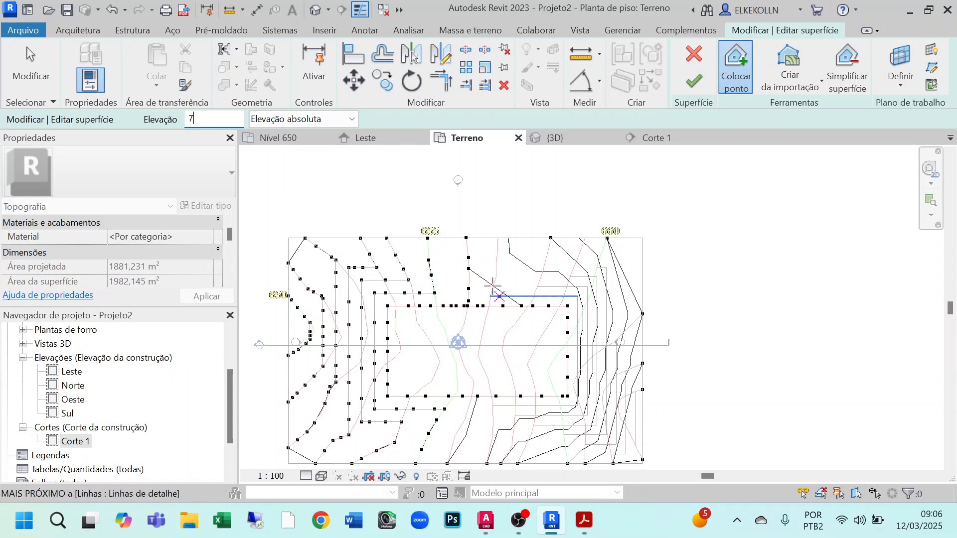
{"action": "scroll", "coordinate": [534, 278], "scroll_direction": "up", "scroll_amount": 4}
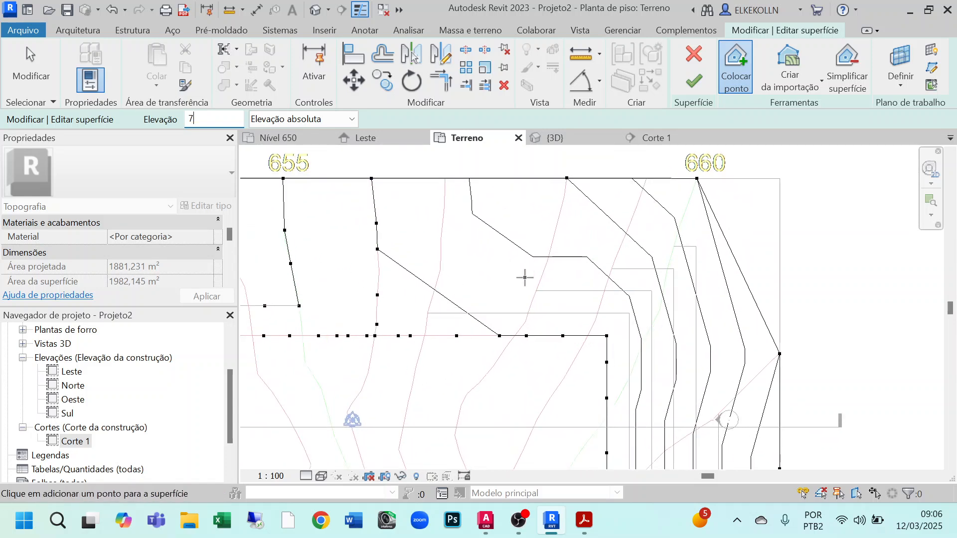
{"action": "left_click", "coordinate": [432, 197]}
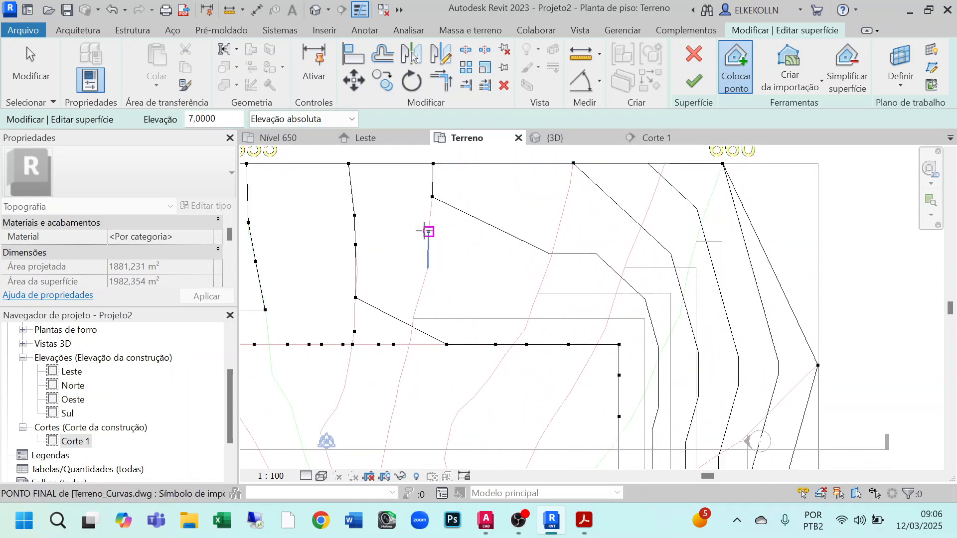
{"action": "left_click", "coordinate": [428, 232]}
{"action": "left_click", "coordinate": [428, 259]}
{"action": "left_click", "coordinate": [425, 279]}
{"action": "left_click", "coordinate": [418, 302]}
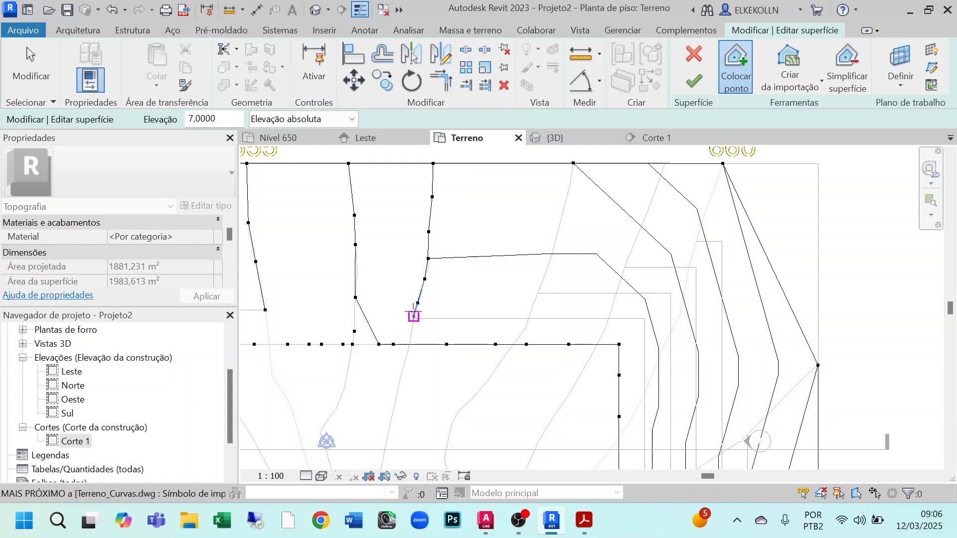
{"action": "left_click", "coordinate": [413, 319]}
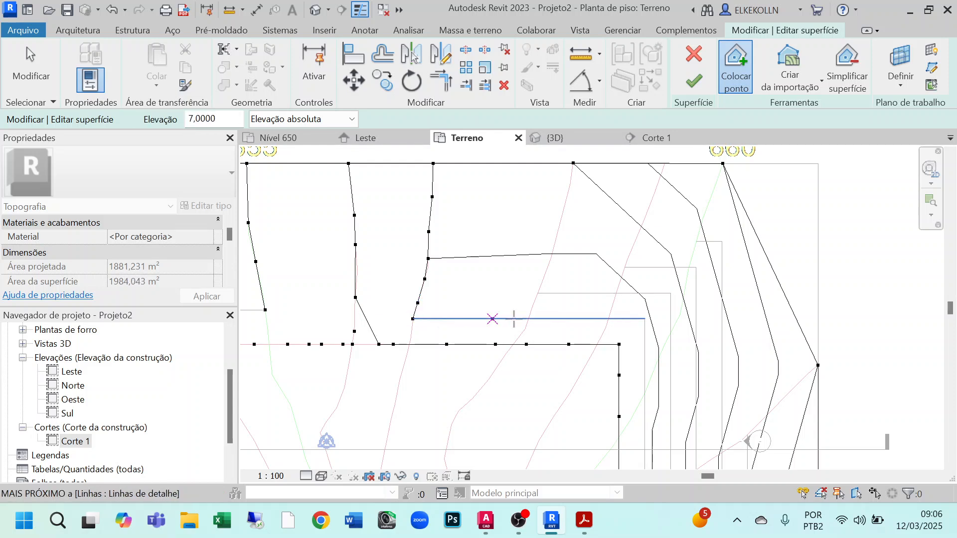
- Add elevation 7 points at the upper detail line's corner and down the vertical detail line right of the platform to its lower corner
{"action": "left_click", "coordinate": [645, 318]}
{"action": "left_click", "coordinate": [645, 362]}
{"action": "middle_click_drag", "start_coordinate": [662, 424], "coordinate": [660, 215]}
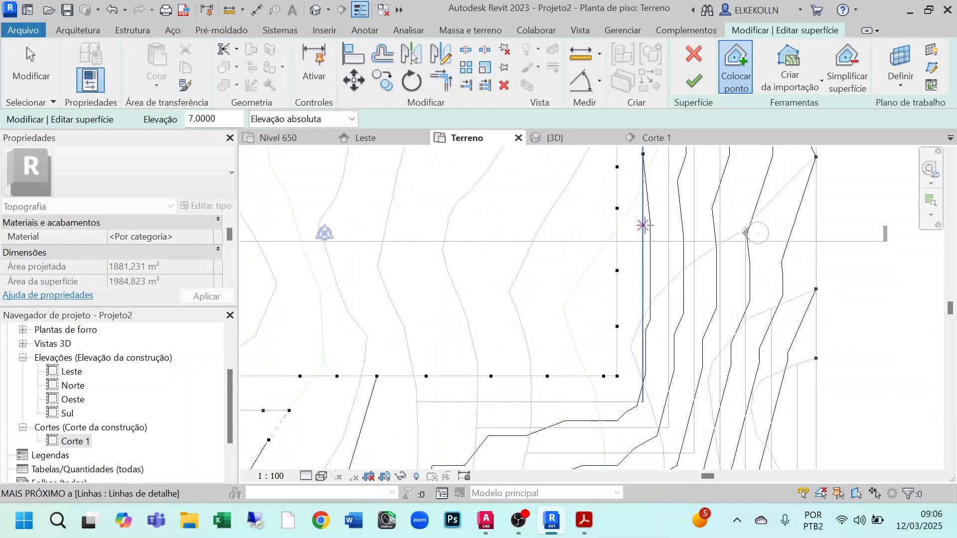
{"action": "left_click", "coordinate": [643, 225]}
{"action": "left_click", "coordinate": [643, 270]}
{"action": "left_click", "coordinate": [643, 328]}
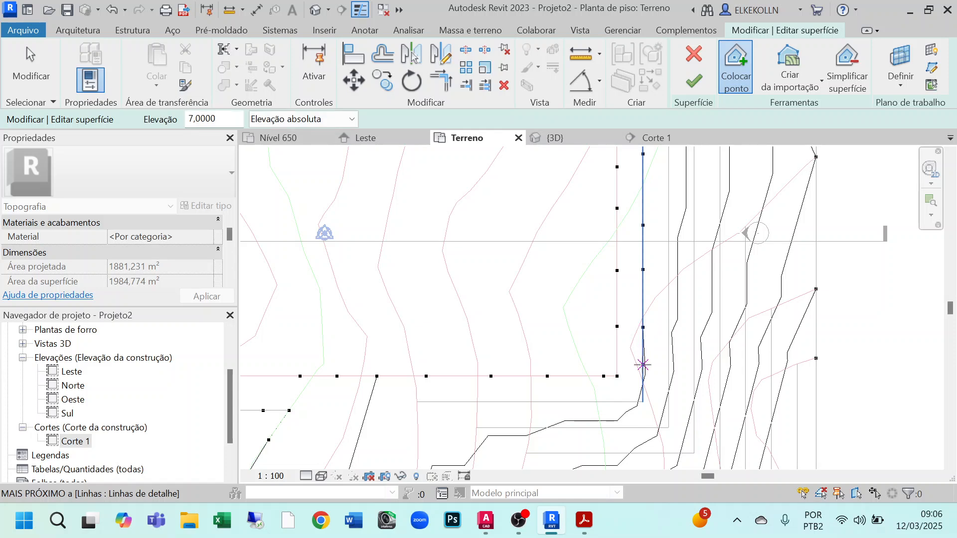
{"action": "left_click", "coordinate": [643, 364]}
{"action": "left_click", "coordinate": [643, 401]}
- Add elevation 7 points along the horizontal detail line below the platform to its left end
{"action": "left_click", "coordinate": [597, 401]}
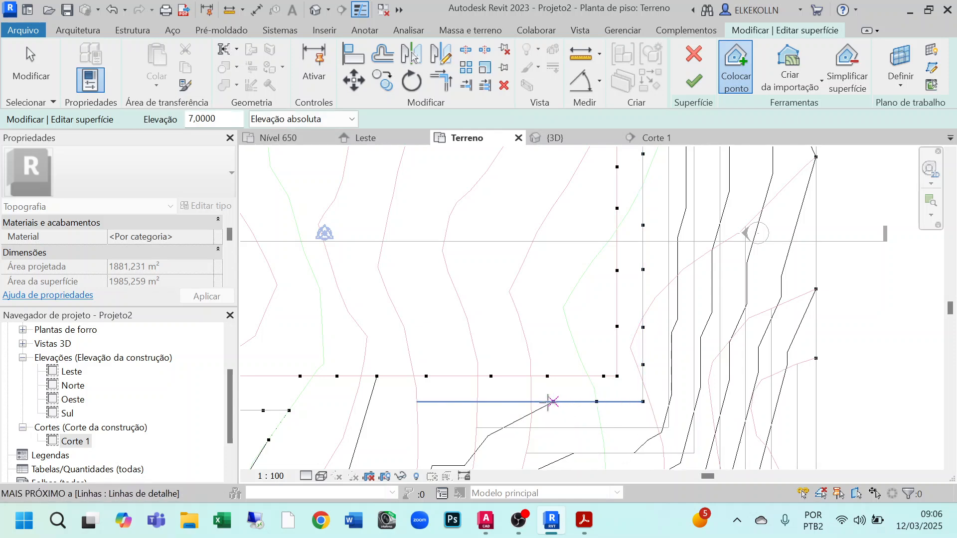
{"action": "left_click", "coordinate": [552, 401]}
{"action": "left_click", "coordinate": [530, 401]}
{"action": "left_click", "coordinate": [477, 402]}
{"action": "left_click", "coordinate": [438, 401]}
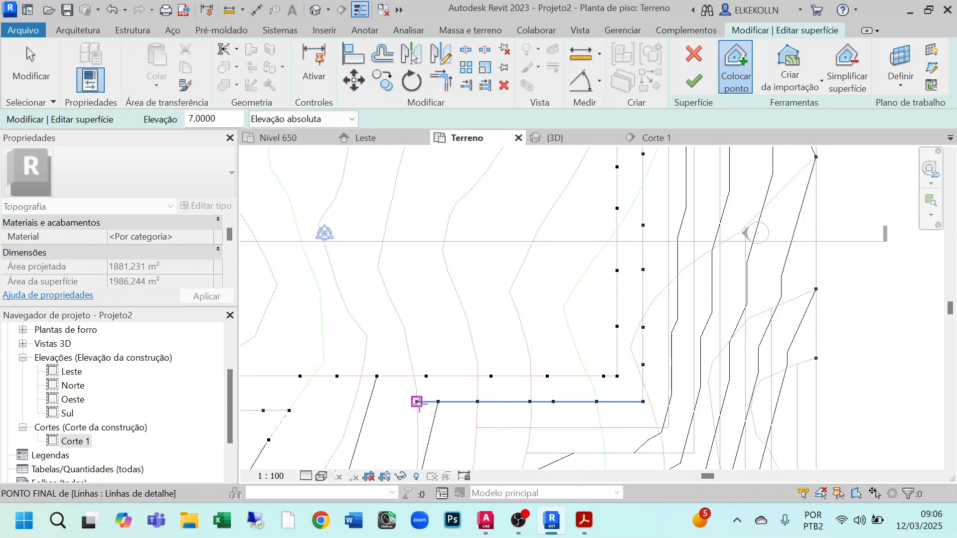
{"action": "left_click", "coordinate": [417, 401]}
- Add elevation 7 points down the red contour from the lower detail line's left end toward the lower terrain edge
{"action": "middle_click_drag", "start_coordinate": [417, 402], "coordinate": [552, 246]}
{"action": "left_click", "coordinate": [543, 242]}
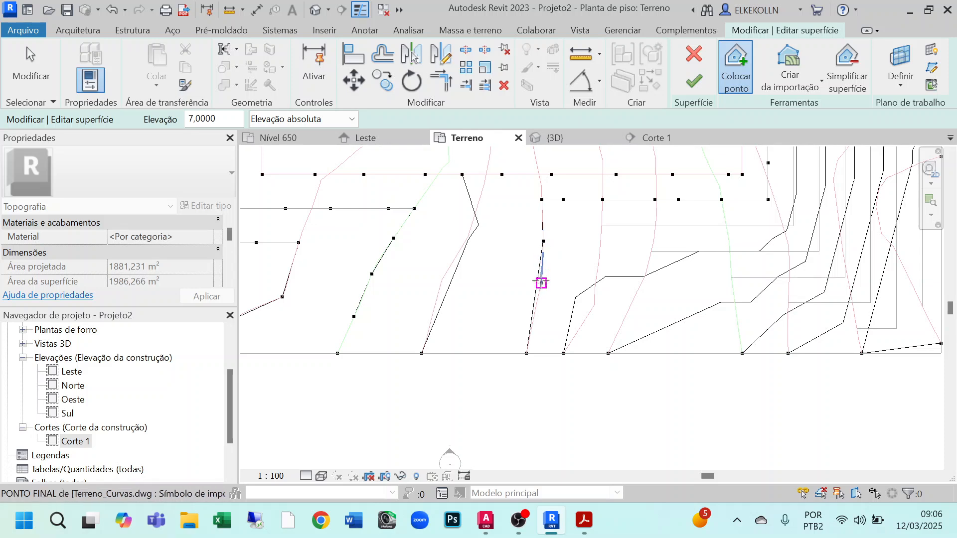
{"action": "left_click", "coordinate": [542, 283]}
{"action": "left_click", "coordinate": [533, 319]}
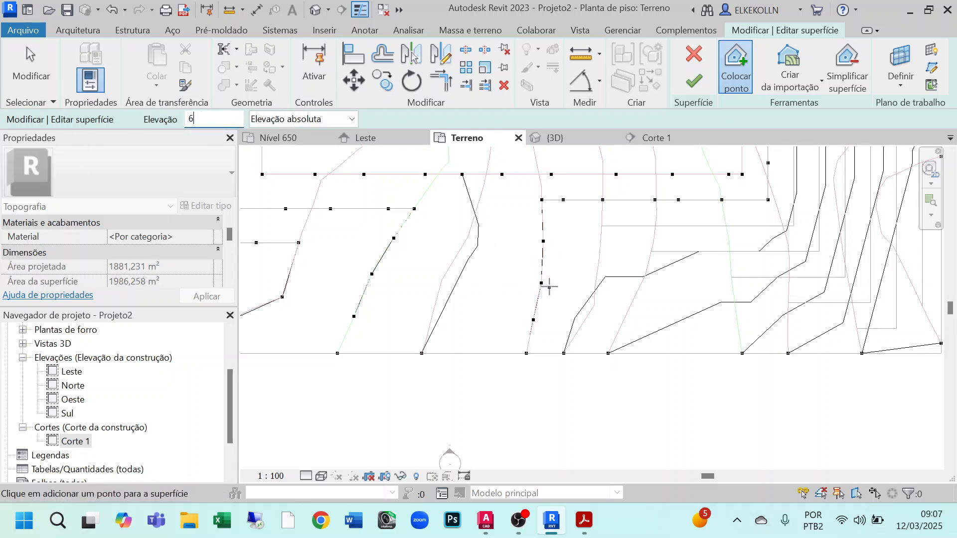
- Place elevation 6 points down the red contour from the platform's lower edge toward the lower terrain boundary
{"action": "left_click", "coordinate": [479, 201]}
{"action": "left_click", "coordinate": [468, 237]}
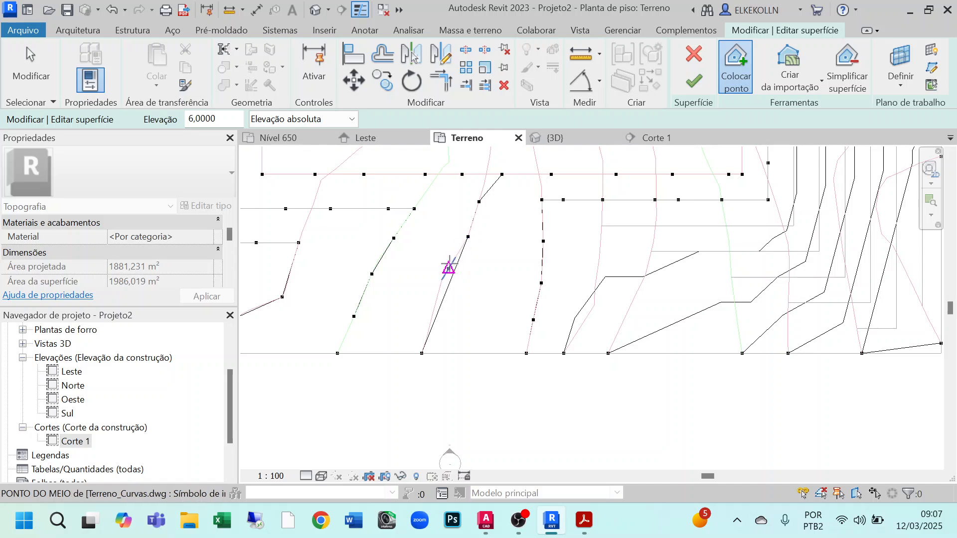
{"action": "left_click", "coordinate": [437, 297]}
{"action": "left_click", "coordinate": [430, 327]}
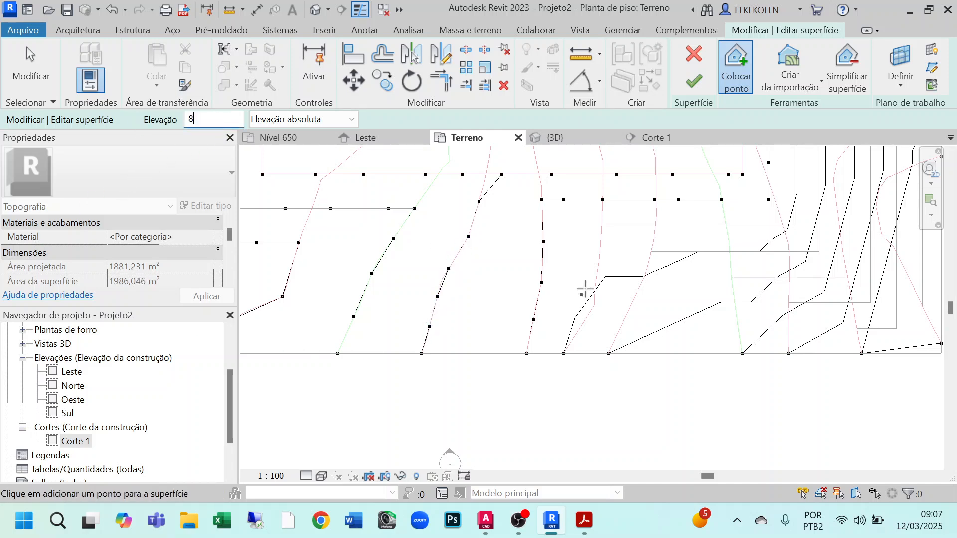
- Set the point elevation to 8 and place points up the next red contour to the left end of its horizontal detail line
{"action": "middle_click_drag", "start_coordinate": [585, 289], "coordinate": [449, 324]}
{"action": "left_click", "coordinate": [443, 365]}
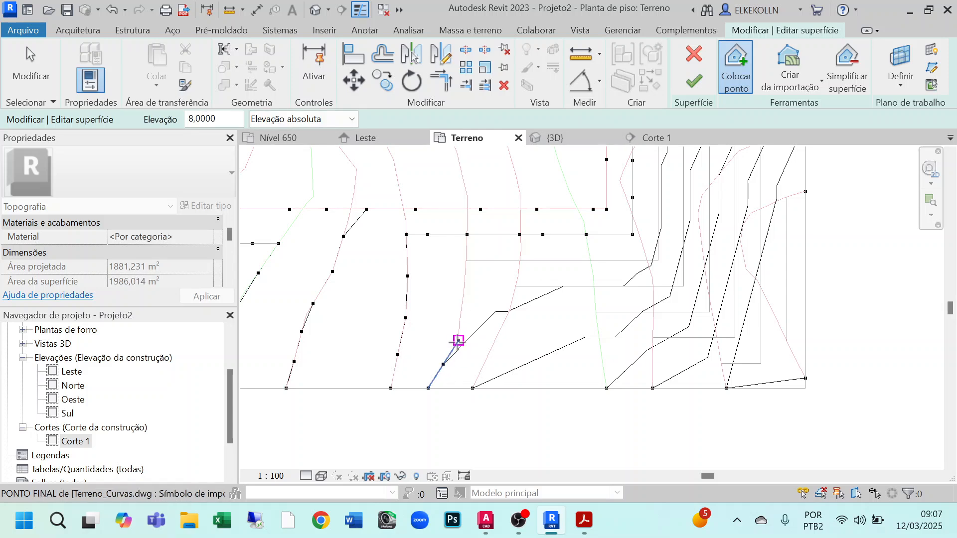
{"action": "left_click", "coordinate": [459, 340]}
{"action": "left_click", "coordinate": [461, 308]}
{"action": "left_click", "coordinate": [466, 261]}
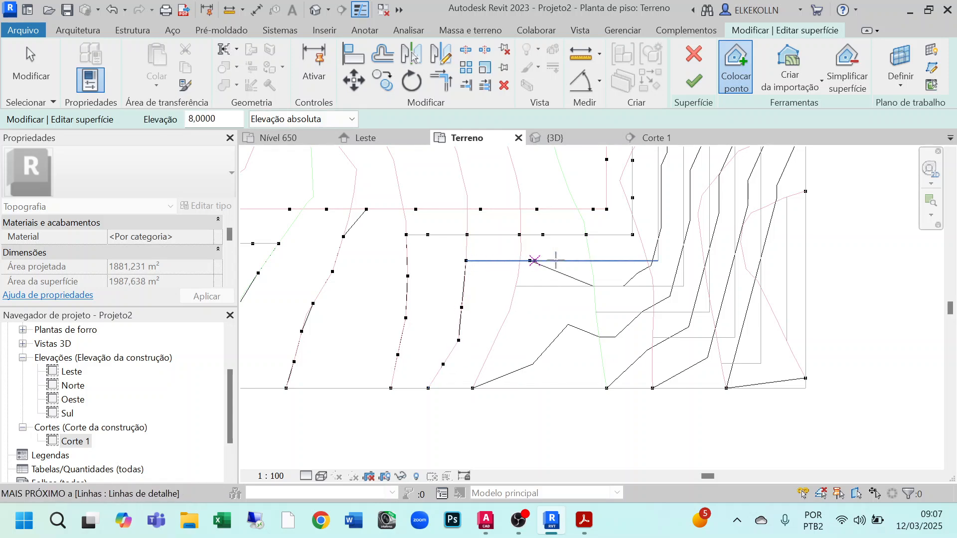
- Add elevation 8 points along the horizontal detail line below the platform to its right corner
{"action": "left_click", "coordinate": [602, 260]}
{"action": "left_click", "coordinate": [647, 261]}
{"action": "left_click", "coordinate": [658, 260]}
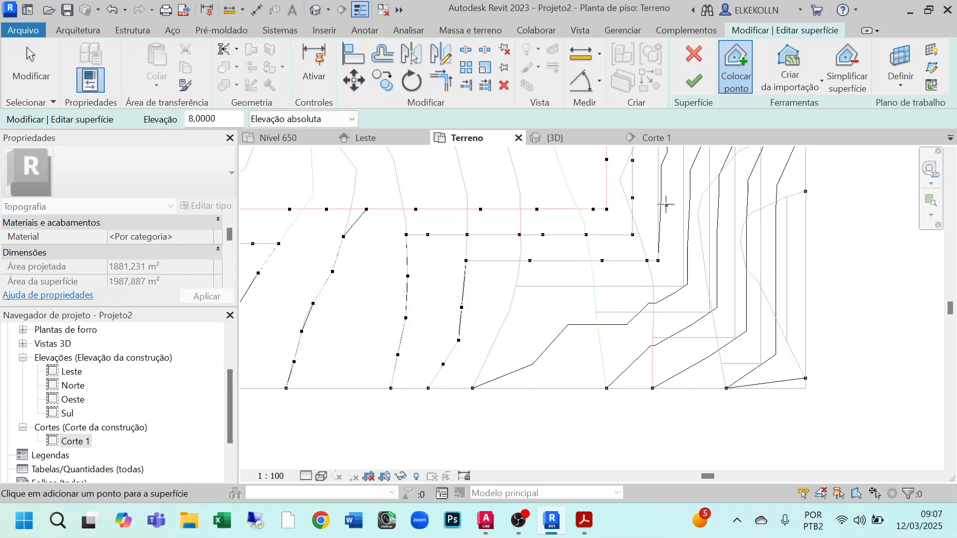
- Add elevation 8 points up the vertical detail line right of the platform to its upper corner
{"action": "left_click", "coordinate": [658, 199]}
{"action": "middle_click_drag", "start_coordinate": [658, 200], "coordinate": [635, 373]}
{"action": "left_click", "coordinate": [636, 327]}
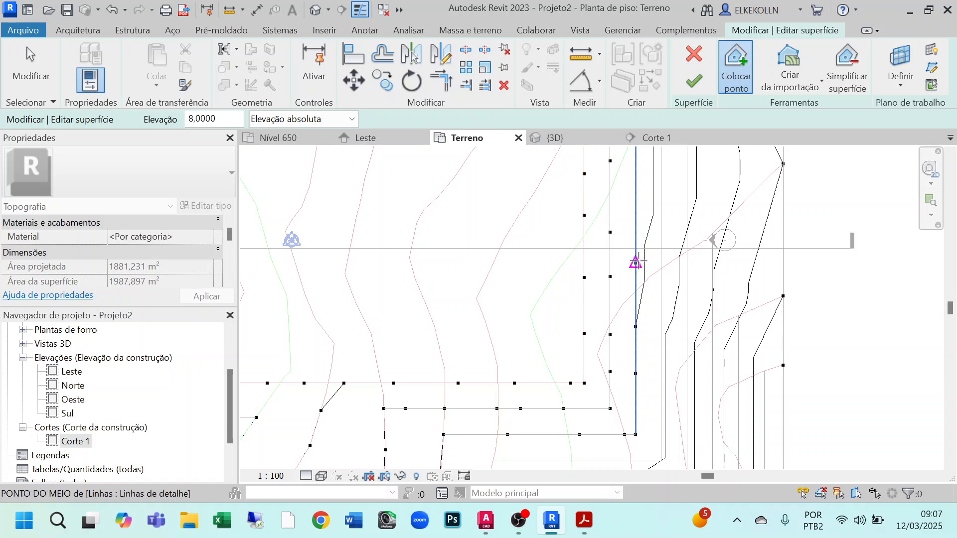
{"action": "left_click", "coordinate": [636, 263]}
{"action": "left_click", "coordinate": [636, 209]}
{"action": "middle_click_drag", "start_coordinate": [636, 209], "coordinate": [635, 315]}
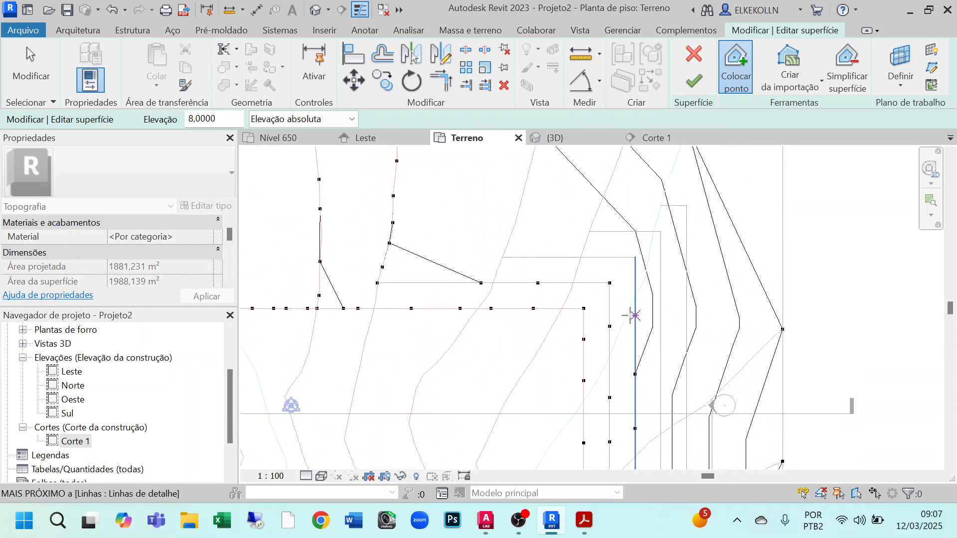
{"action": "left_click", "coordinate": [634, 315]}
{"action": "left_click", "coordinate": [635, 276]}
{"action": "left_click", "coordinate": [635, 257]}
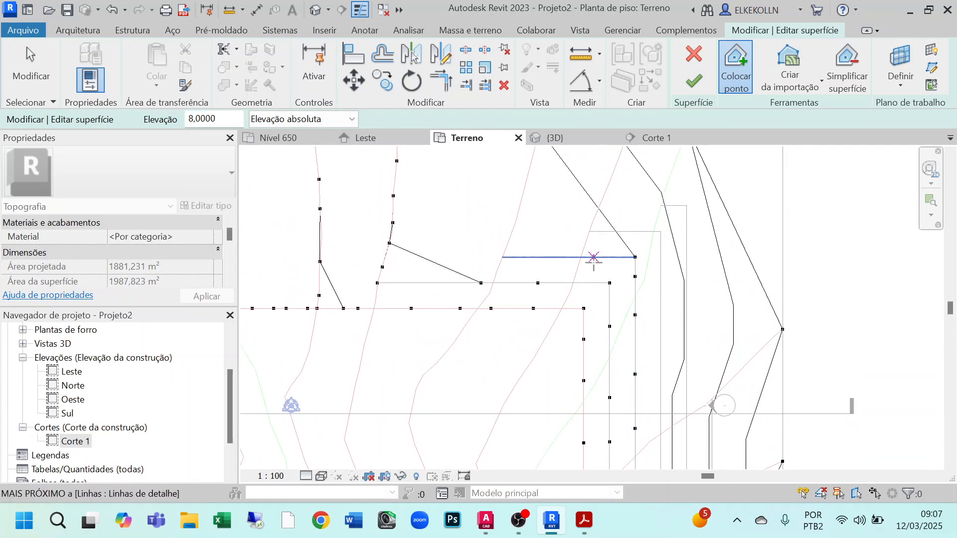
- Add elevation 8 points along the upper detail line and up the connecting red contour toward the upper terrain edge
{"action": "left_click", "coordinate": [555, 258]}
{"action": "middle_click_drag", "start_coordinate": [526, 220], "coordinate": [490, 335]}
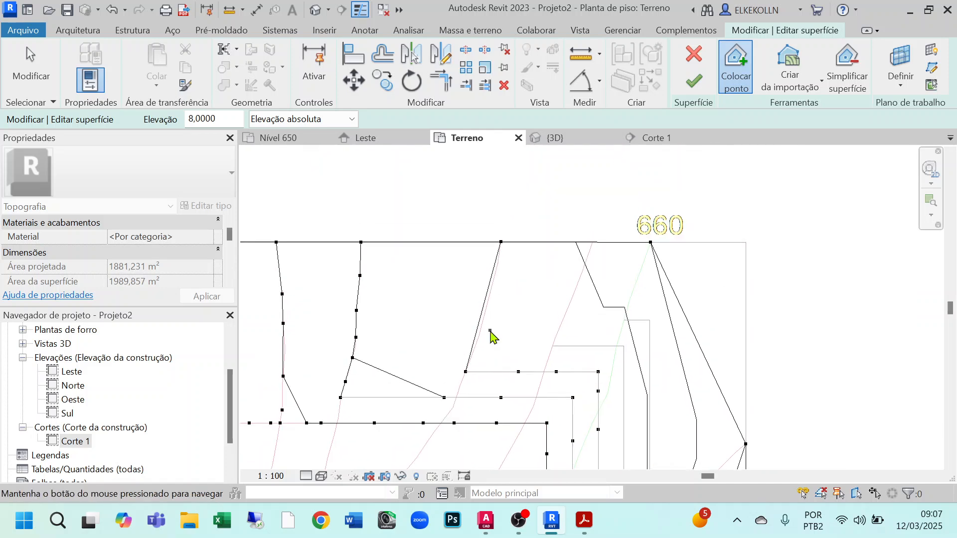
{"action": "left_click", "coordinate": [483, 320]}
{"action": "left_click", "coordinate": [494, 276]}
{"action": "left_click", "coordinate": [499, 252]}
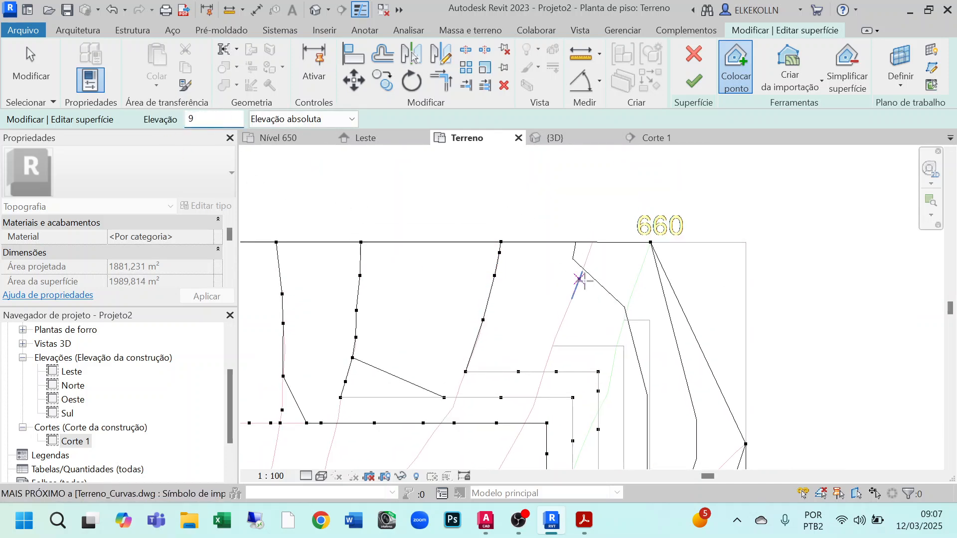
- Set the point elevation to 9 and place points down the next red contour and along its upper detail line to the corner
{"action": "left_click", "coordinate": [593, 243]}
{"action": "left_click", "coordinate": [582, 272]}
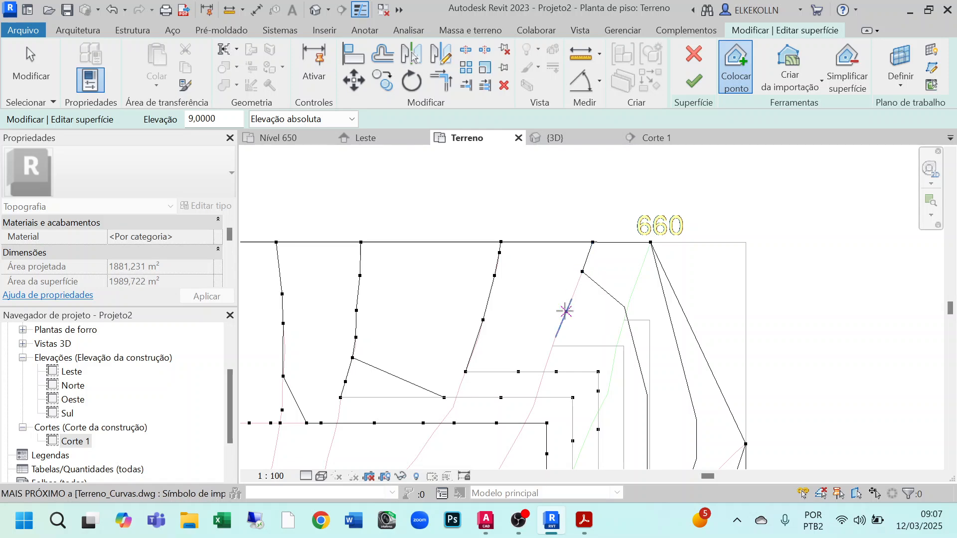
{"action": "left_click", "coordinate": [553, 345]}
{"action": "left_click", "coordinate": [588, 345]}
{"action": "left_click", "coordinate": [625, 346]}
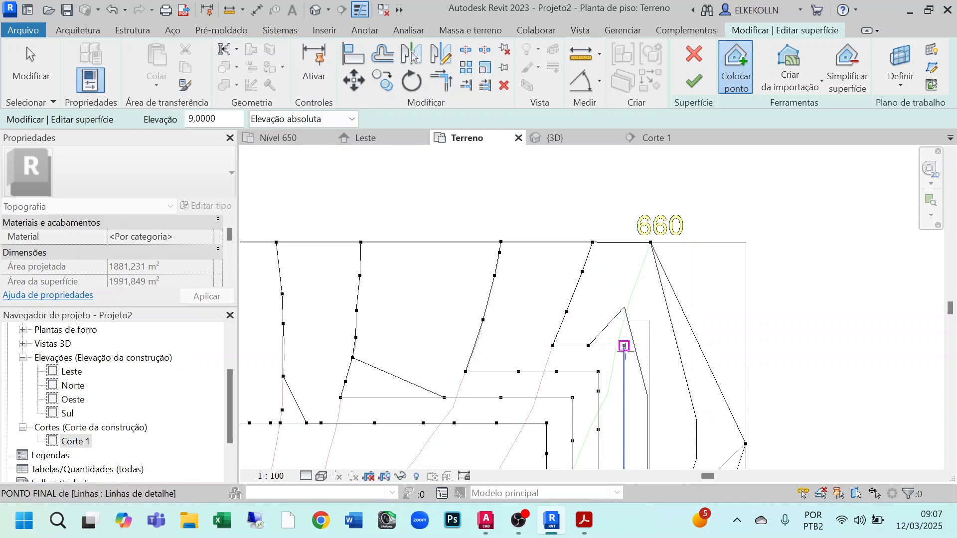
- Add elevation 9 points down the vertical detail line right of the platform to its lower corner
{"action": "left_click", "coordinate": [625, 393]}
{"action": "middle_click_drag", "start_coordinate": [641, 444], "coordinate": [697, 177]}
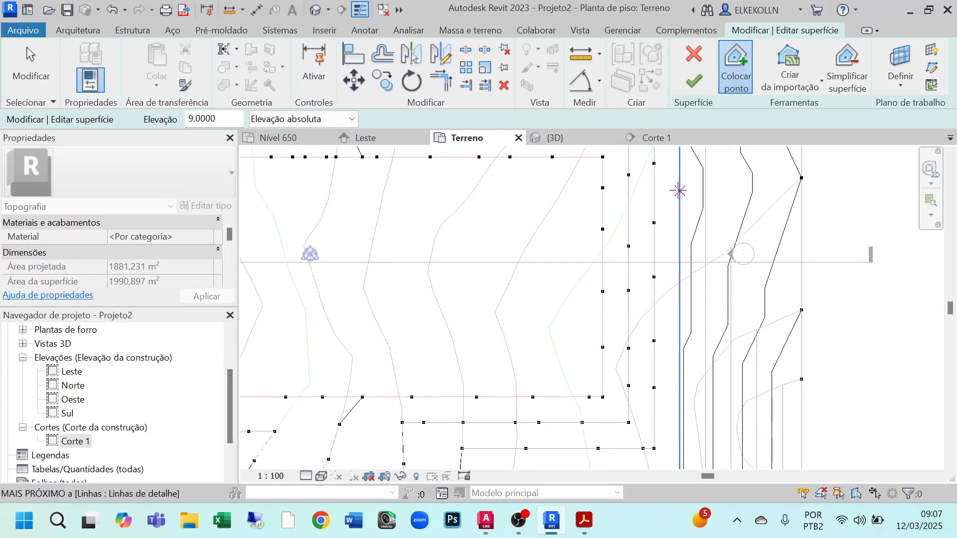
{"action": "left_click", "coordinate": [680, 179]}
{"action": "left_click", "coordinate": [680, 239]}
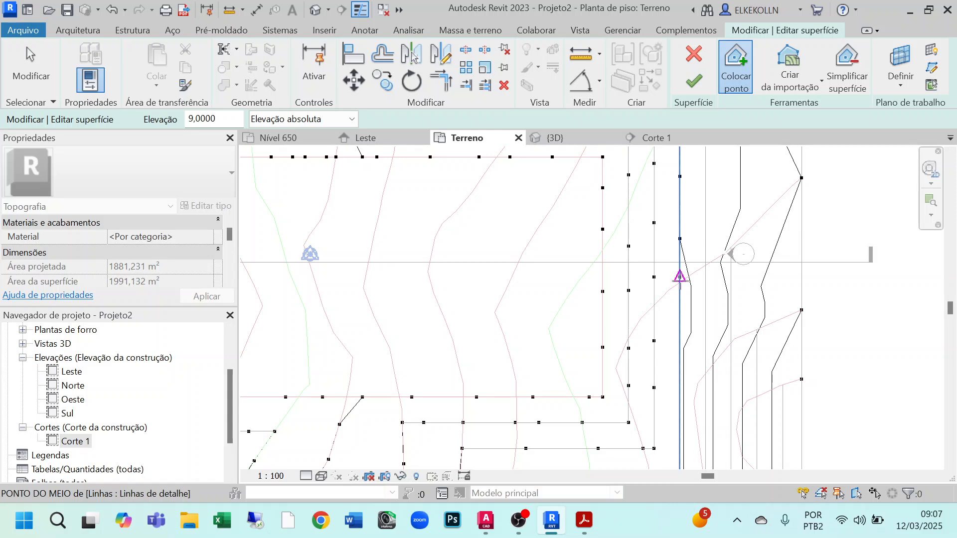
{"action": "left_click", "coordinate": [680, 277]}
{"action": "left_click", "coordinate": [680, 357]}
{"action": "middle_click_drag", "start_coordinate": [680, 419], "coordinate": [692, 235]}
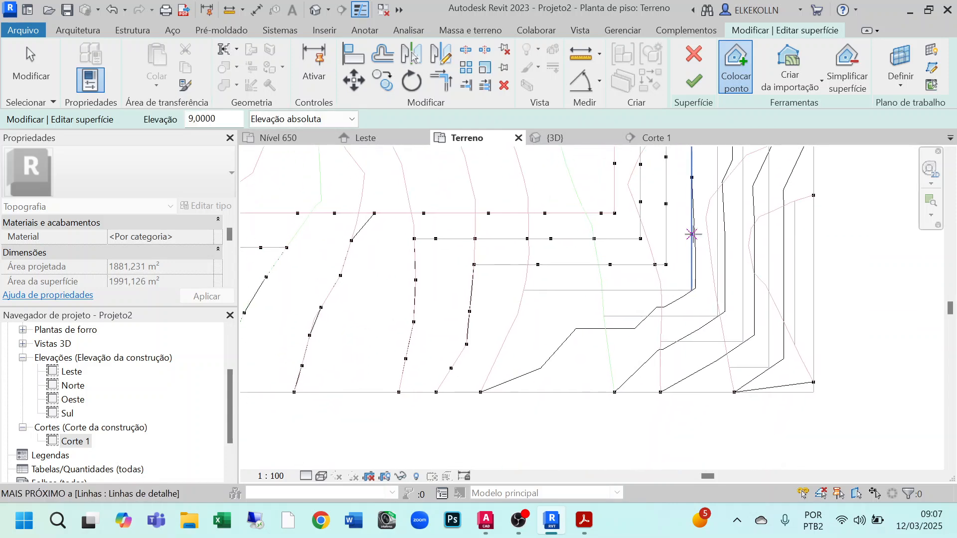
{"action": "left_click", "coordinate": [690, 228]}
{"action": "left_click", "coordinate": [692, 267]}
{"action": "left_click", "coordinate": [692, 289]}
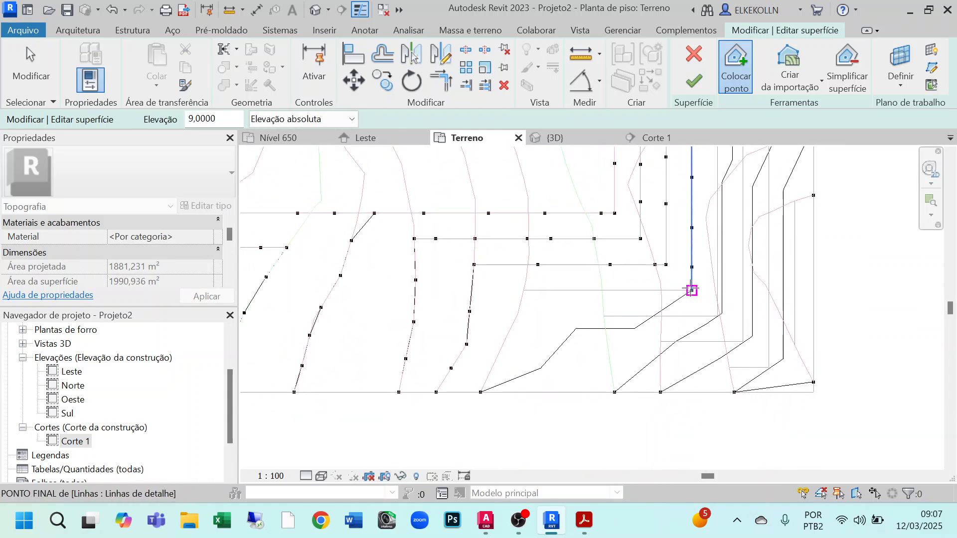
- Add elevation 9 points along the lower horizontal detail line and down the connecting red contour toward the lower terrain edge
{"action": "left_click", "coordinate": [643, 291]}
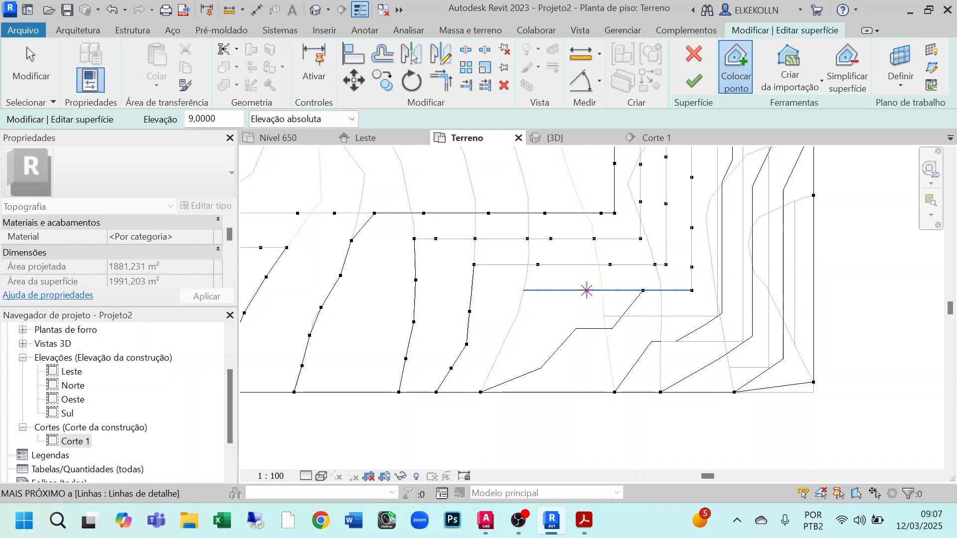
{"action": "left_click", "coordinate": [523, 290]}
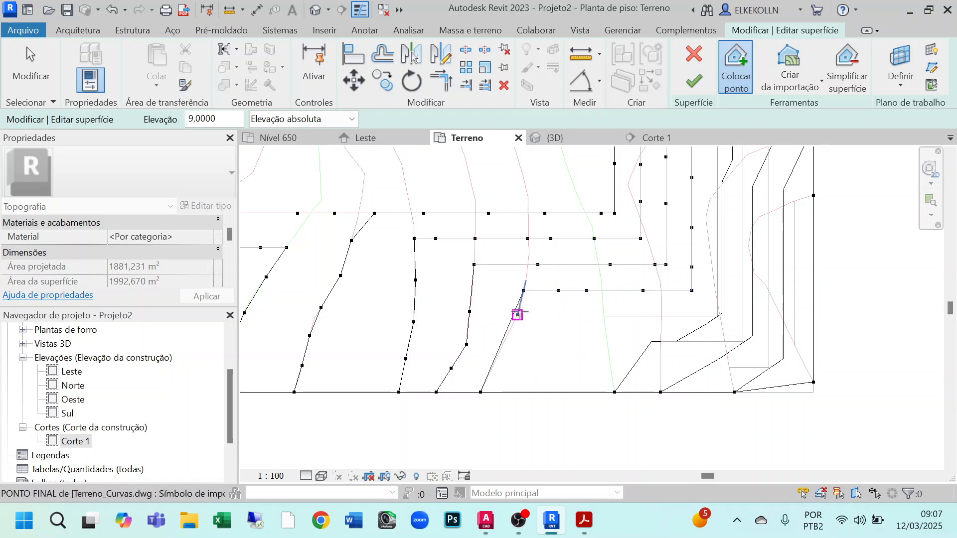
{"action": "left_click", "coordinate": [503, 345]}
{"action": "left_click", "coordinate": [493, 366]}
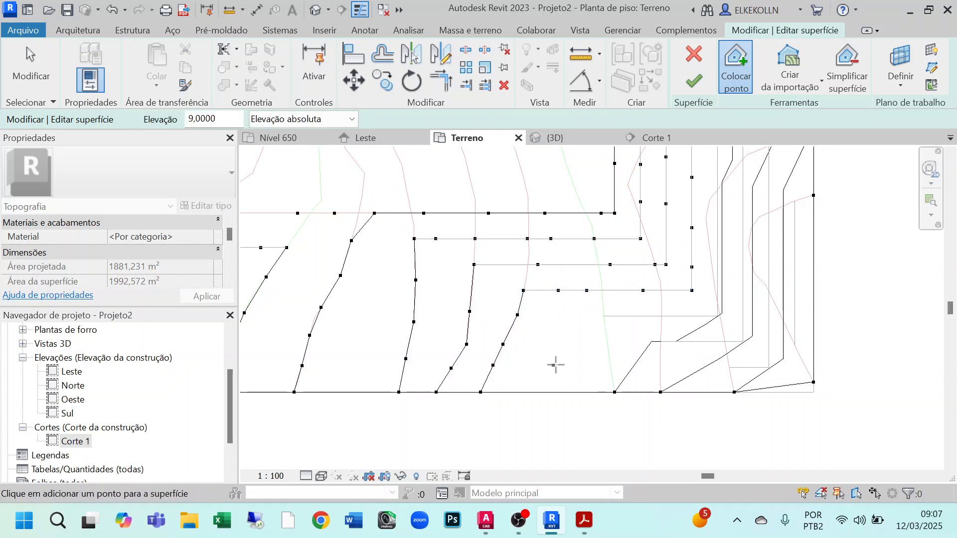
- Set the point elevation to 10 and place points up the green contour and along its lower detail line to the right corner
{"action": "middle_click_drag", "start_coordinate": [552, 373], "coordinate": [423, 399]}
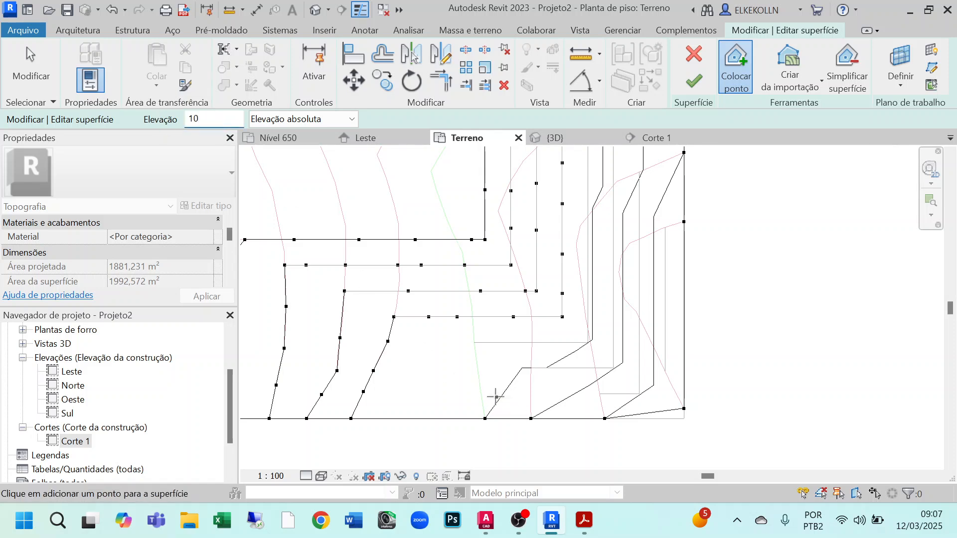
{"action": "left_click", "coordinate": [481, 394]}
{"action": "left_click", "coordinate": [477, 370]}
{"action": "left_click", "coordinate": [473, 344]}
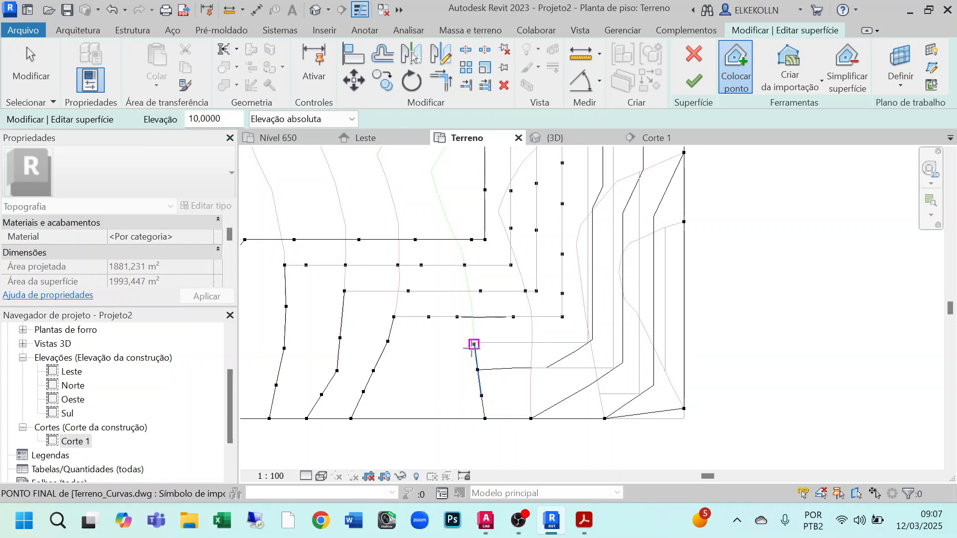
{"action": "left_click", "coordinate": [558, 343]}
{"action": "left_click", "coordinate": [587, 343]}
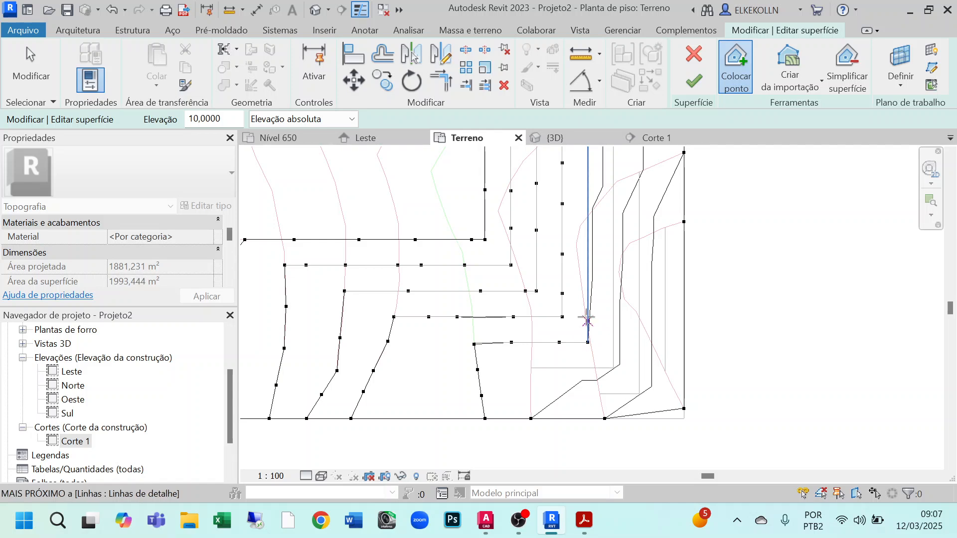
- Add elevation 10 points up the vertical detail line that rises from the green contour's lower detail line
{"action": "left_click", "coordinate": [588, 295]}
{"action": "left_click", "coordinate": [588, 195]}
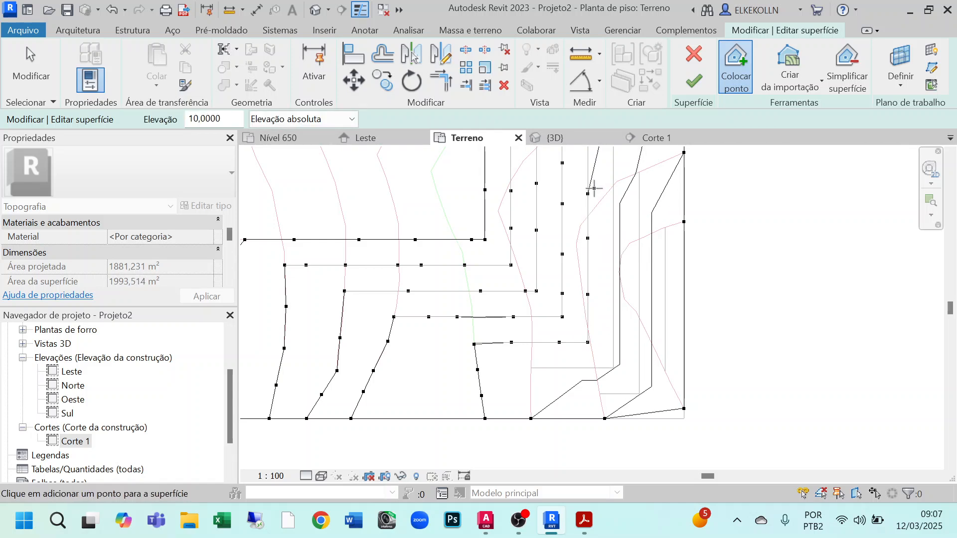
{"action": "middle_click_drag", "start_coordinate": [589, 193], "coordinate": [586, 403]}
{"action": "left_click", "coordinate": [583, 357]}
{"action": "left_click", "coordinate": [585, 297]}
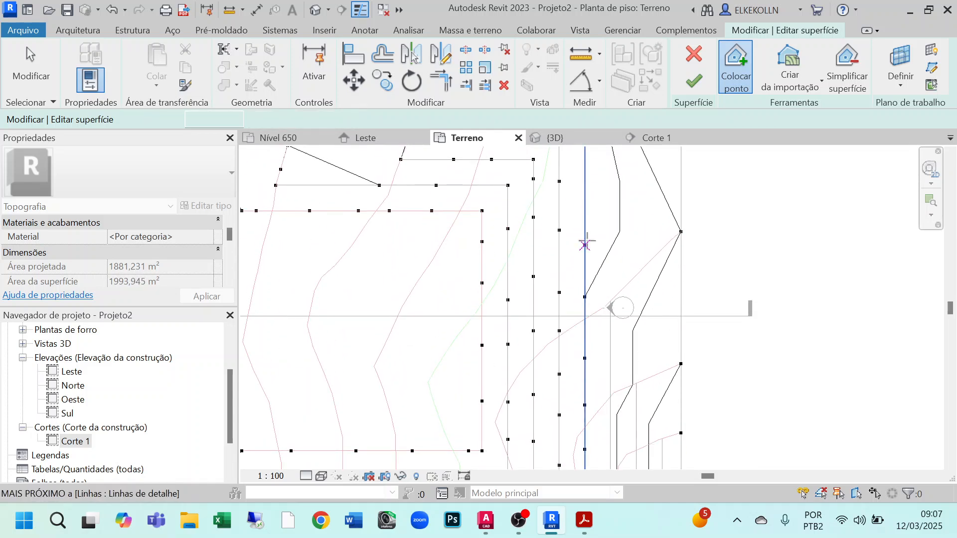
{"action": "left_click", "coordinate": [586, 229]}
{"action": "middle_click_drag", "start_coordinate": [588, 206], "coordinate": [614, 361]}
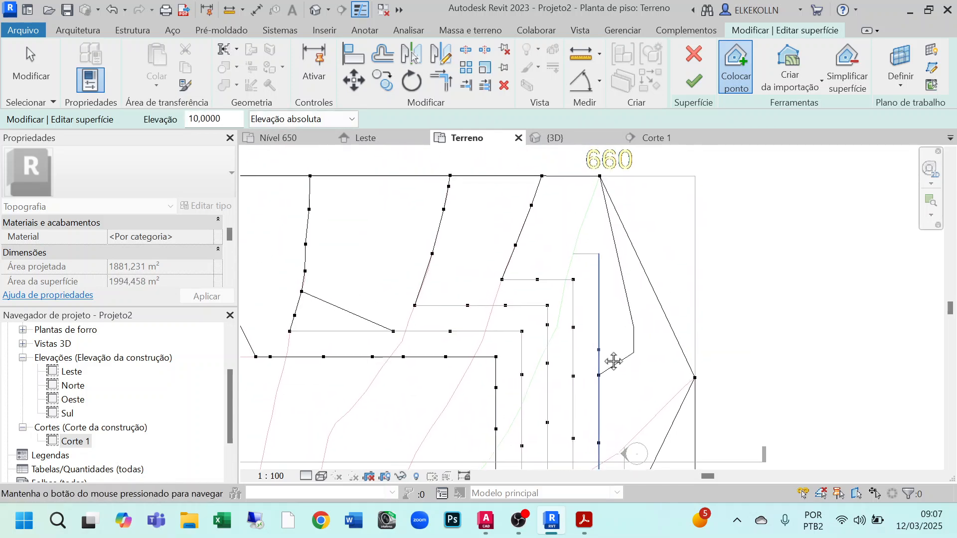
- Add elevation 10 points along the short upper detail line and up the green contour toward the 660 label
{"action": "left_click", "coordinate": [599, 255]}
{"action": "left_click", "coordinate": [586, 254]}
{"action": "left_click", "coordinate": [573, 254]}
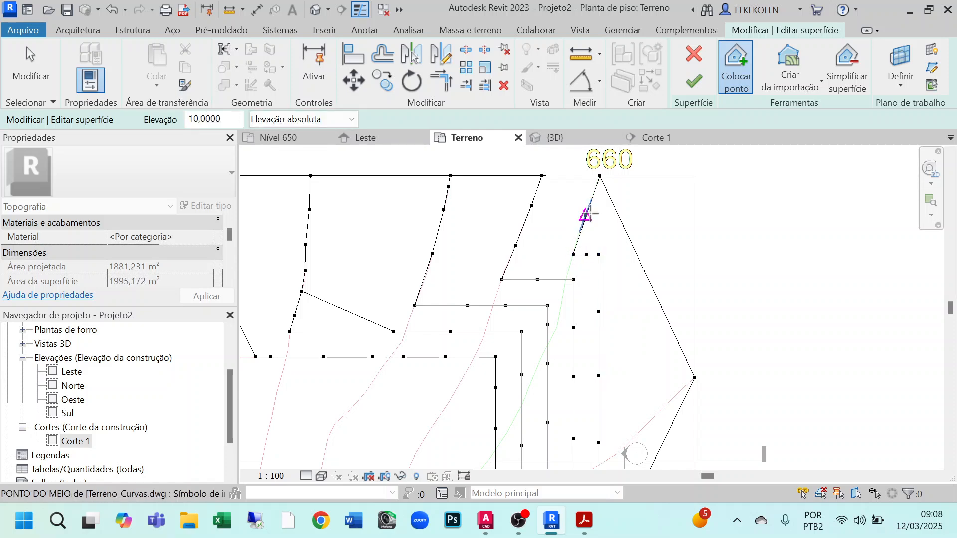
{"action": "left_click", "coordinate": [586, 216]}
{"action": "left_click", "coordinate": [592, 199]}
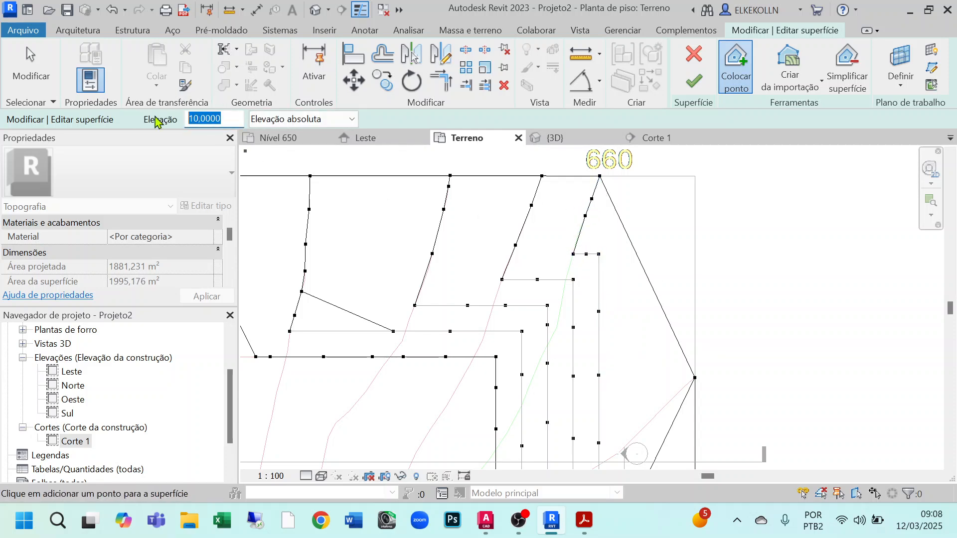
- Set the point elevation to 11 and place points down the red contour from the right terrain edge to the vertical detail line
{"action": "scroll", "coordinate": [569, 283], "scroll_direction": "down", "scroll_amount": 2}
{"action": "middle_click_drag", "start_coordinate": [632, 376], "coordinate": [622, 248]}
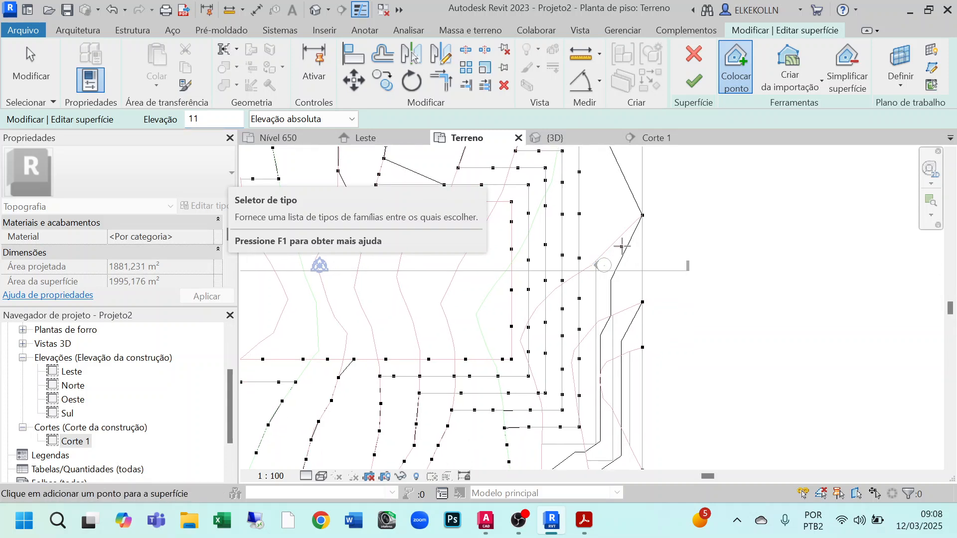
{"action": "scroll", "coordinate": [622, 248], "scroll_direction": "up", "scroll_amount": 2}
{"action": "left_click", "coordinate": [637, 216]}
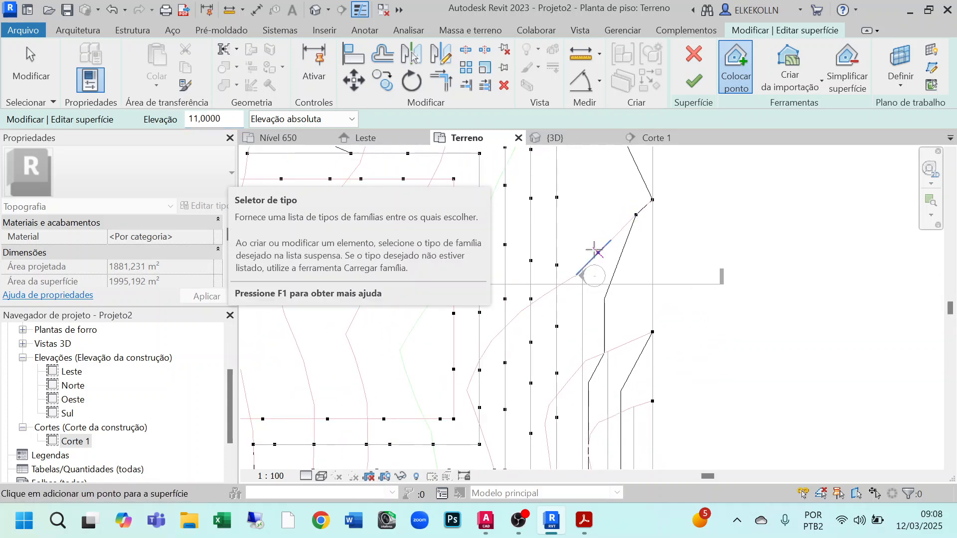
{"action": "scroll", "coordinate": [583, 263], "scroll_direction": "up", "scroll_amount": 1}
{"action": "left_click", "coordinate": [582, 271]}
- Add elevation 11 points down the vertical detail line to its lower corner
{"action": "left_click", "coordinate": [581, 309]}
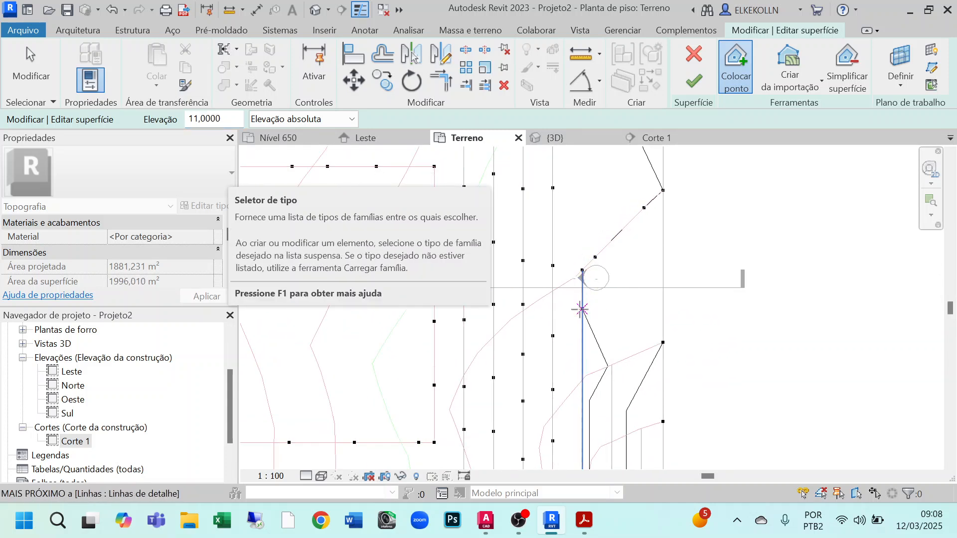
{"action": "left_click", "coordinate": [582, 380]}
{"action": "middle_click_drag", "start_coordinate": [579, 427], "coordinate": [589, 273]}
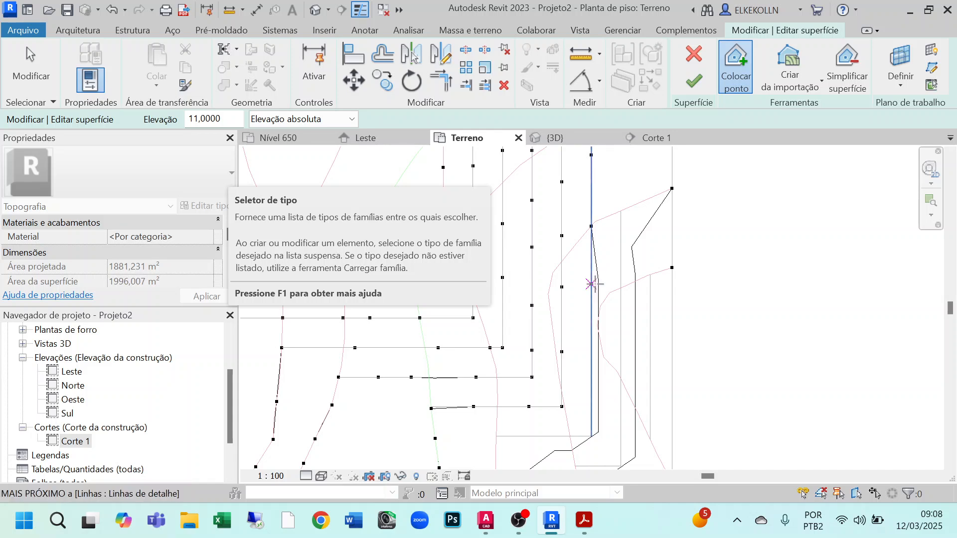
{"action": "left_click", "coordinate": [592, 336]}
{"action": "left_click", "coordinate": [592, 387]}
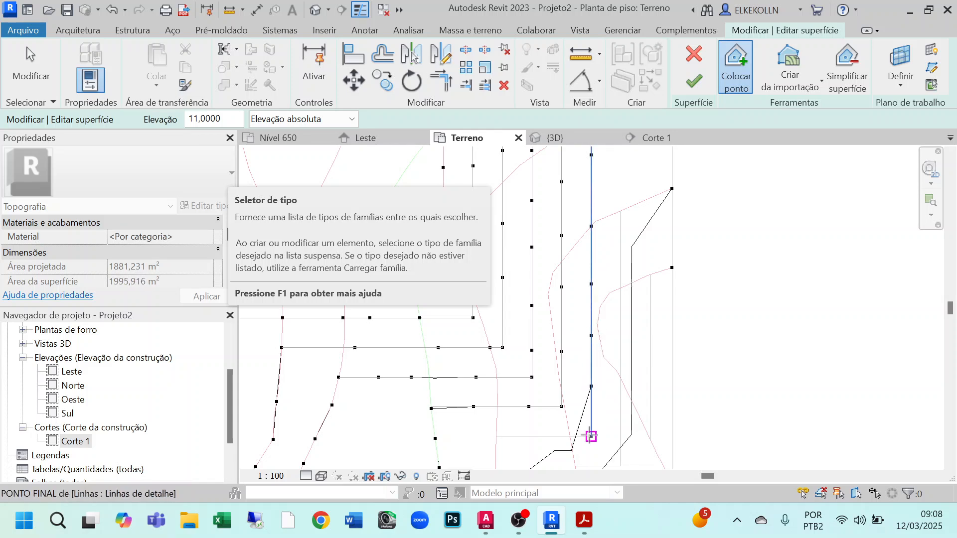
{"action": "left_click", "coordinate": [591, 437]}
- Add elevation 11 points along the lower horizontal detail line and down the connecting red contour toward the lower terrain edge
{"action": "left_click", "coordinate": [560, 436]}
{"action": "left_click", "coordinate": [520, 436]}
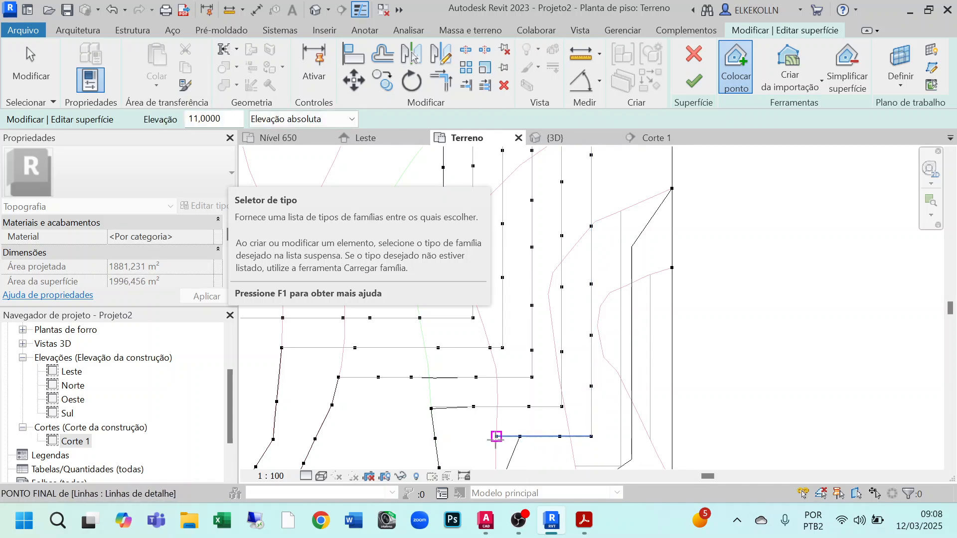
{"action": "left_click", "coordinate": [496, 437]}
{"action": "middle_click_drag", "start_coordinate": [535, 412], "coordinate": [577, 258]}
{"action": "left_click", "coordinate": [538, 312]}
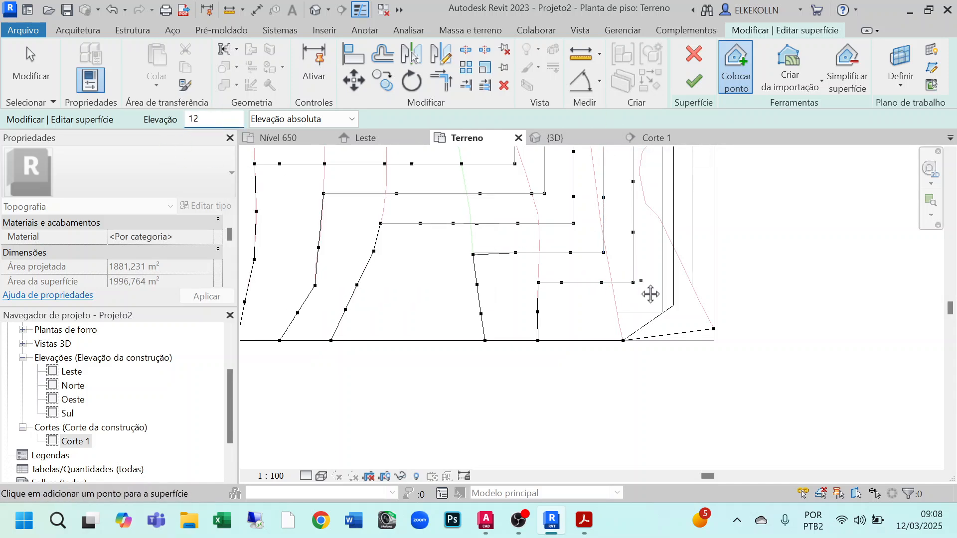
- Add elevation 12 points up the lower-right contour, along the short horizontal and long vertical detail lines, and out to the right terrain edge
{"action": "middle_click_drag", "start_coordinate": [634, 313], "coordinate": [517, 391]}
{"action": "left_click", "coordinate": [501, 402]}
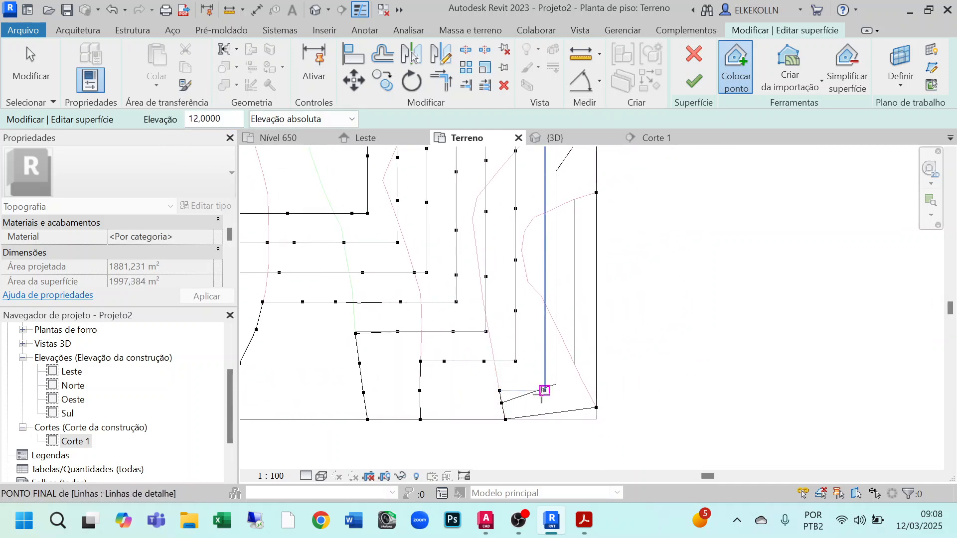
{"action": "left_click", "coordinate": [545, 326]}
{"action": "left_click", "coordinate": [545, 242]}
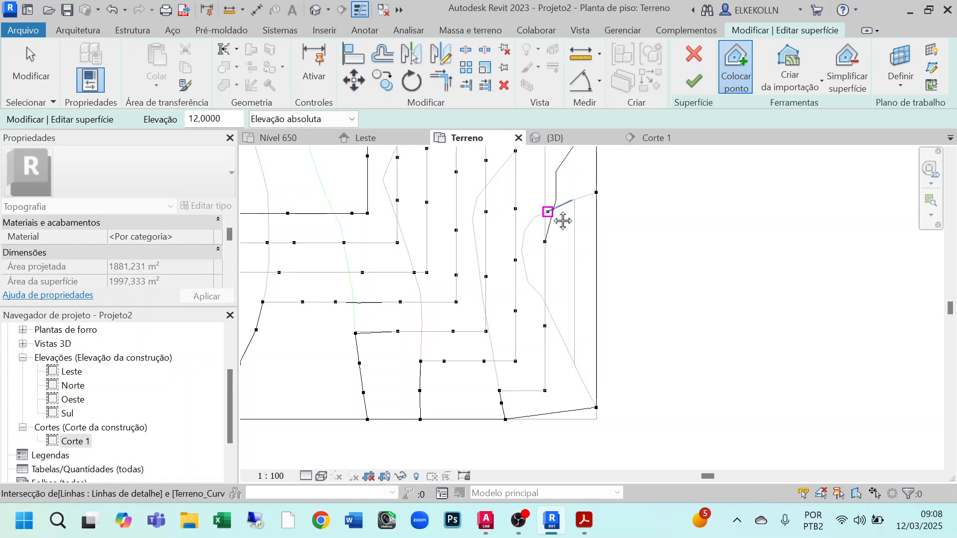
{"action": "middle_click_drag", "start_coordinate": [546, 174], "coordinate": [556, 277]}
{"action": "left_click", "coordinate": [556, 278]}
{"action": "left_click", "coordinate": [555, 239]}
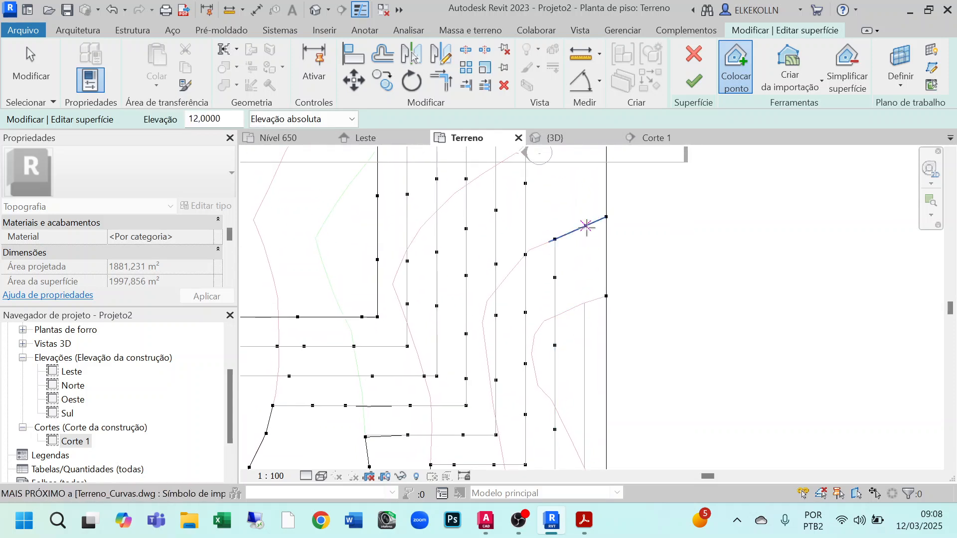
{"action": "left_click", "coordinate": [585, 226]}
- Set the point elevation to 13, add points along the outermost vertical detail line and its connecting contour, and finish editing the surface
{"action": "type", "text": "13"}
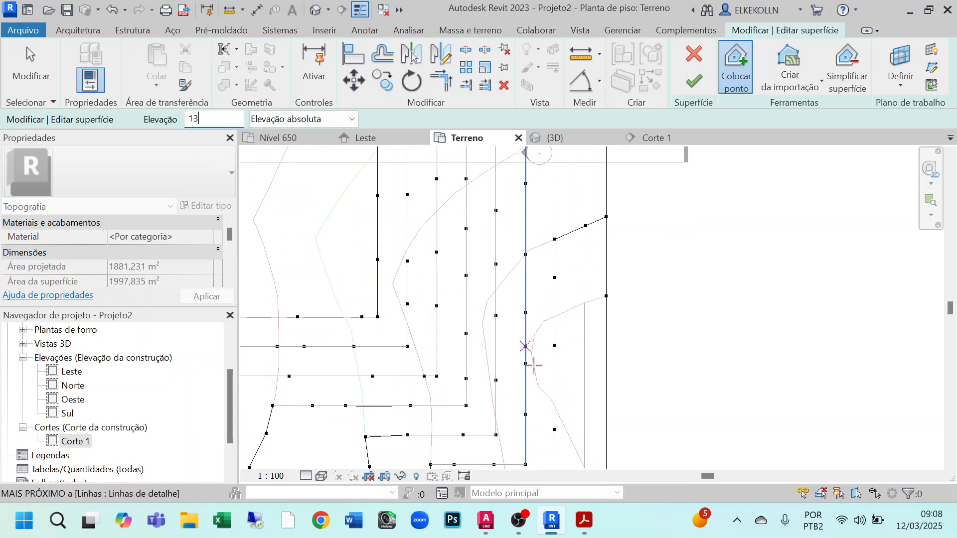
{"action": "middle_click_drag", "start_coordinate": [548, 377], "coordinate": [588, 271]}
{"action": "left_click", "coordinate": [632, 194]}
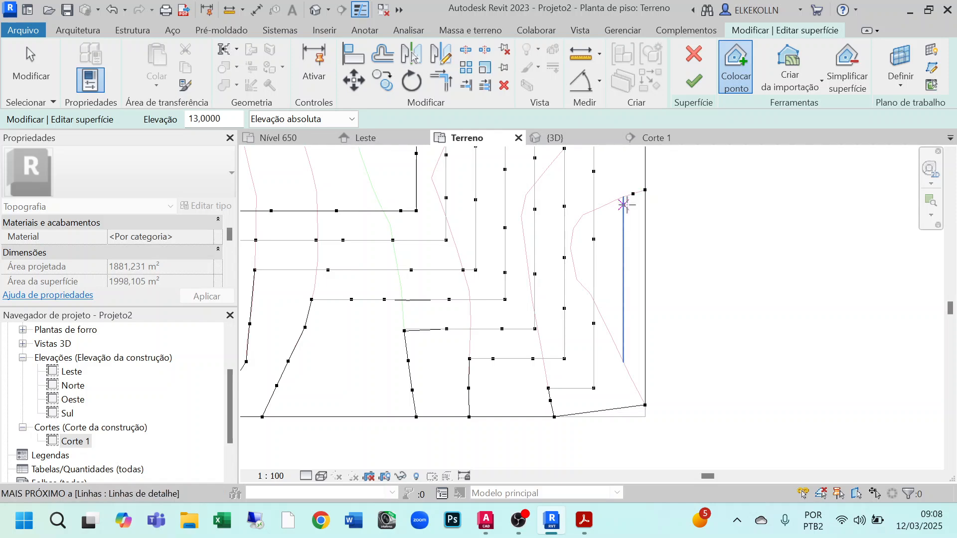
{"action": "left_click", "coordinate": [623, 240]}
{"action": "left_click", "coordinate": [623, 280]}
{"action": "left_click", "coordinate": [623, 362]}
{"action": "scroll", "coordinate": [691, 350], "scroll_direction": "down", "scroll_amount": 3}
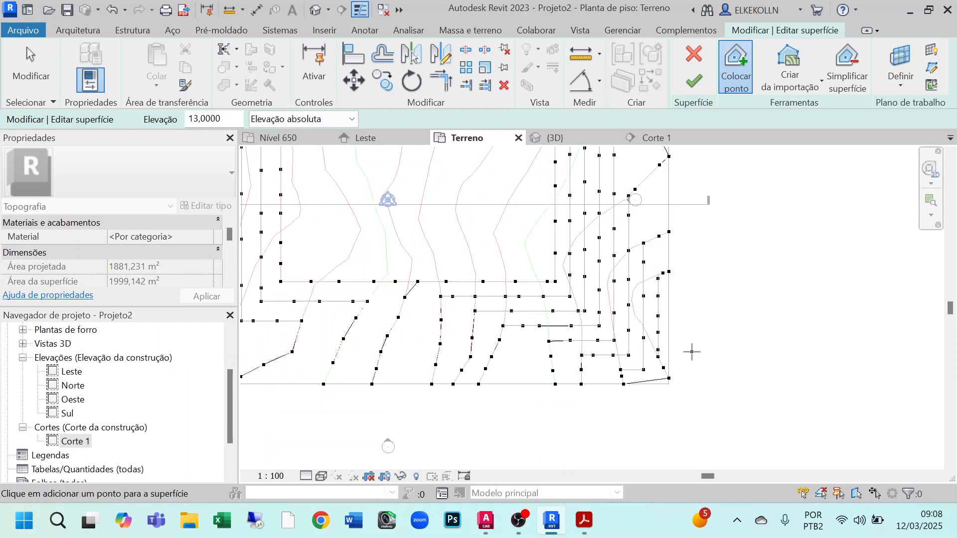
{"action": "scroll", "coordinate": [691, 351], "scroll_direction": "down", "scroll_amount": 2}
{"action": "middle_click_drag", "start_coordinate": [686, 323], "coordinate": [809, 344]}
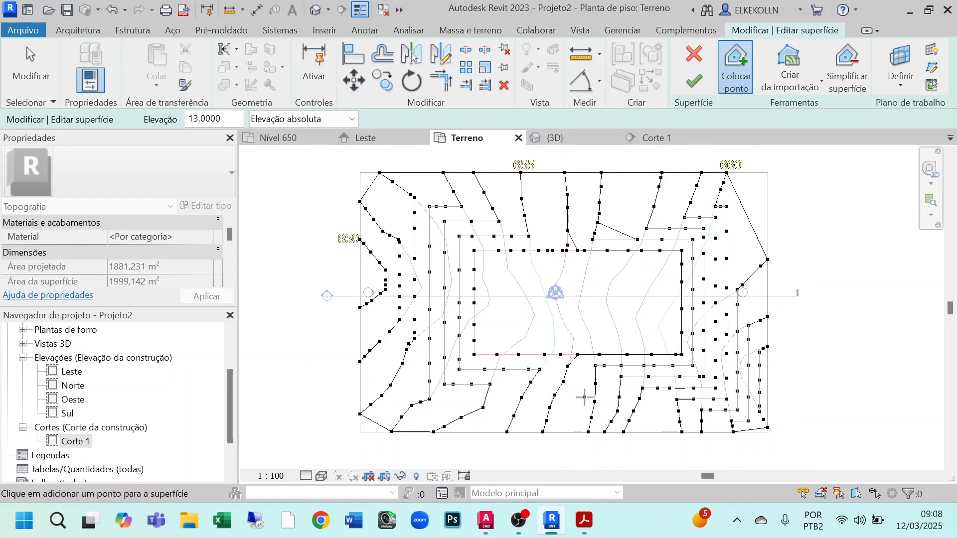
{"action": "middle_click_drag", "start_coordinate": [820, 392], "coordinate": [770, 395]}
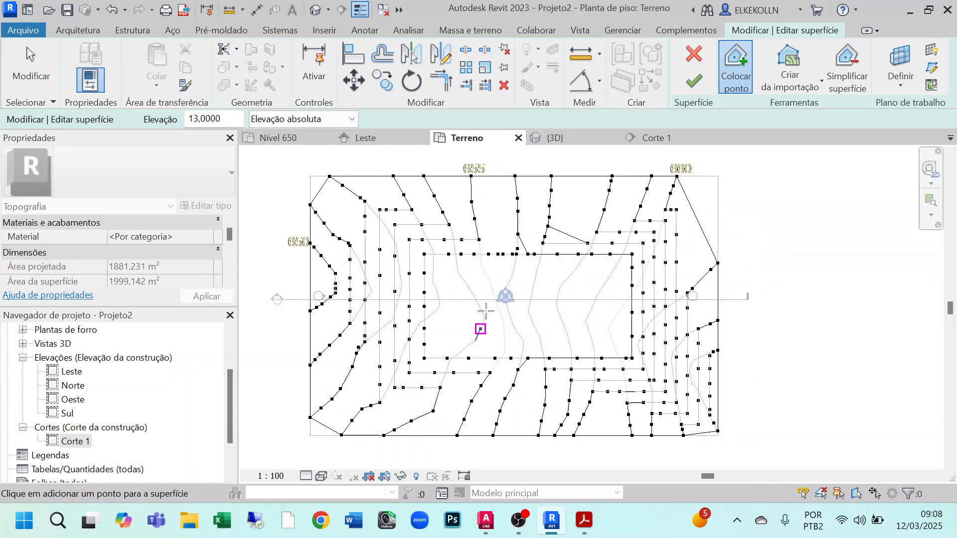
{"action": "left_click", "coordinate": [694, 84]}
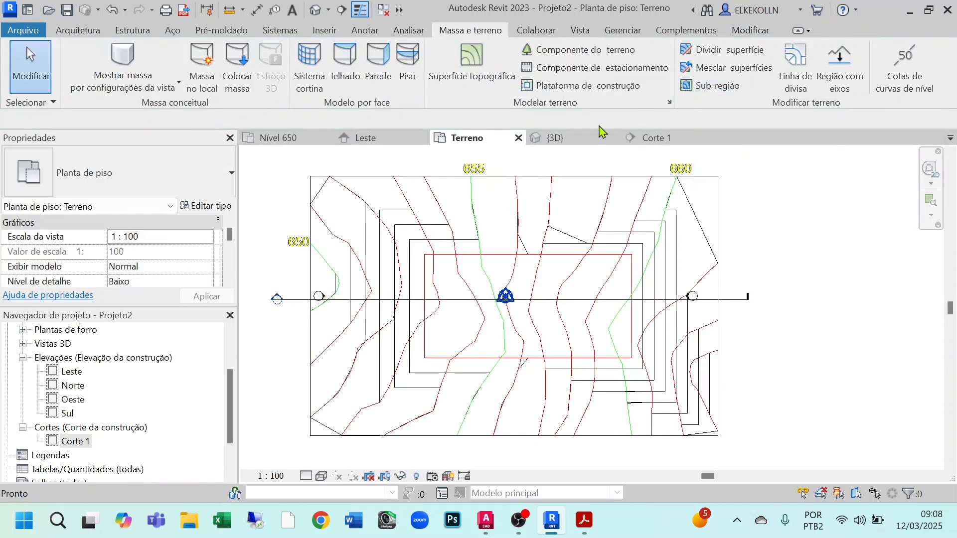
- Inspect the overlapping terrain surfaces in the 3D view and check the phase properties of the modified toposurface
{"action": "left_click", "coordinate": [557, 141]}
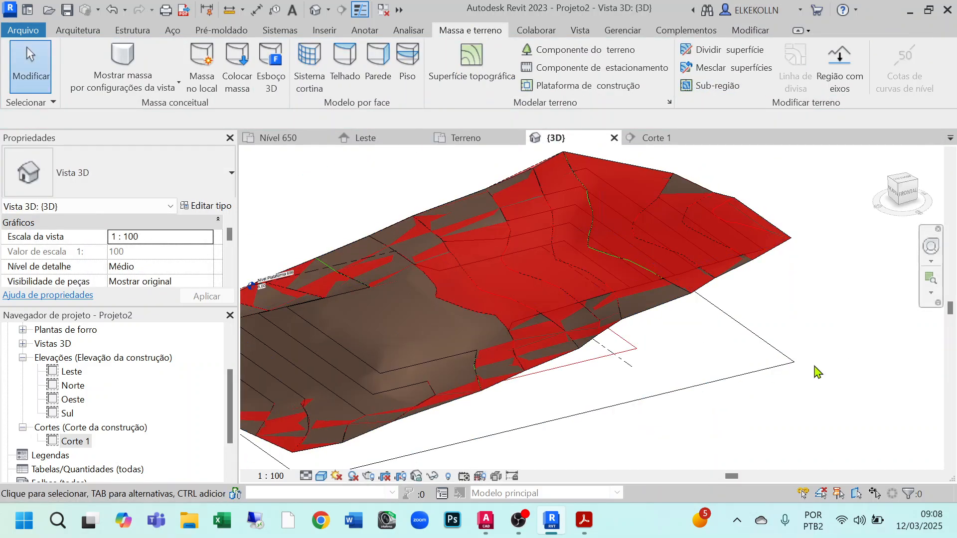
{"action": "middle_click_drag", "start_coordinate": [632, 432], "coordinate": [764, 381]}
{"action": "scroll", "coordinate": [744, 413], "scroll_direction": "down", "scroll_amount": 1}
{"action": "middle_click_drag", "start_coordinate": [754, 423], "coordinate": [684, 377], "text": "shift"}
{"action": "scroll", "coordinate": [756, 268], "scroll_direction": "up", "scroll_amount": 3}
{"action": "middle_click_drag", "start_coordinate": [862, 237], "coordinate": [723, 241]}
{"action": "left_click", "coordinate": [758, 206]}
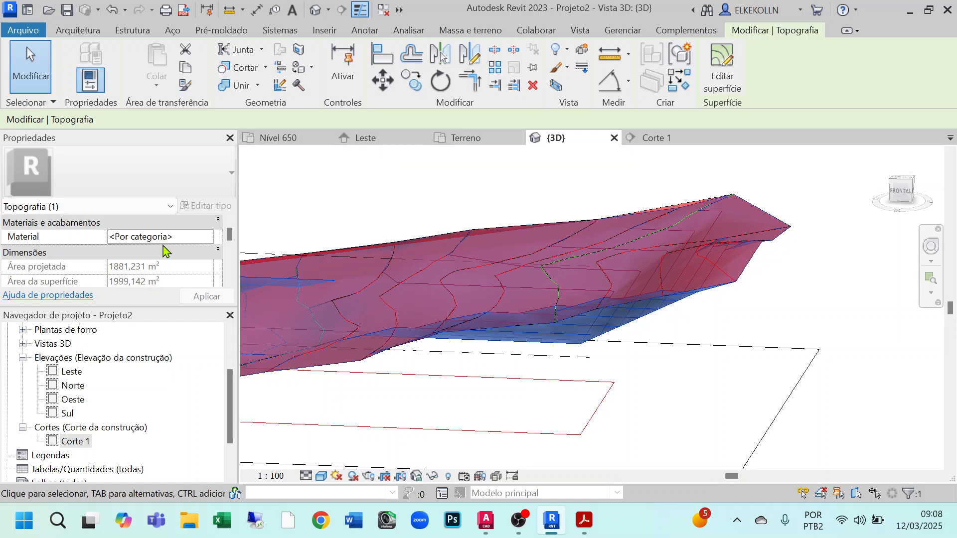
{"action": "scroll", "coordinate": [164, 250], "scroll_direction": "down", "scroll_amount": 5}
{"action": "scroll", "coordinate": [164, 250], "scroll_direction": "up", "scroll_amount": 3}
{"action": "scroll", "coordinate": [170, 259], "scroll_direction": "down", "scroll_amount": 1}
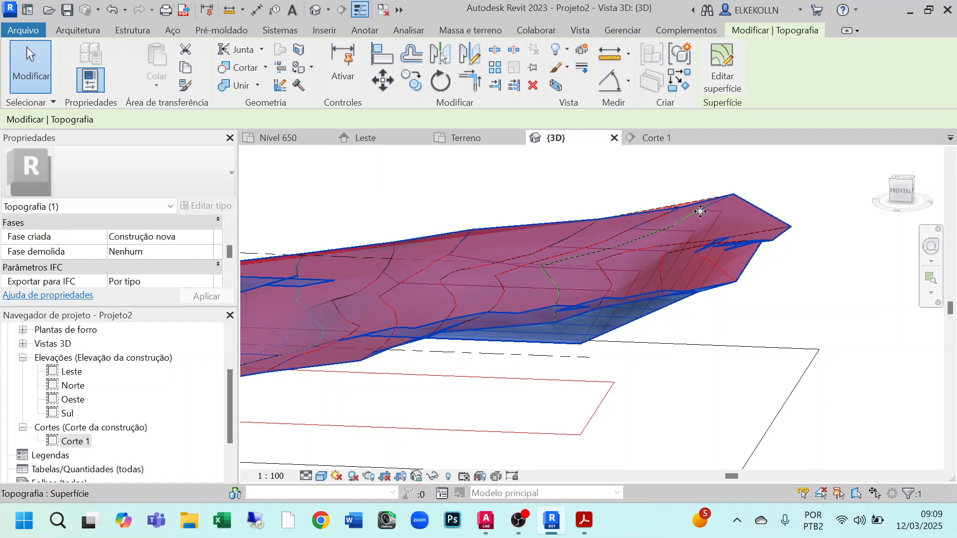
{"action": "left_click", "coordinate": [782, 204]}
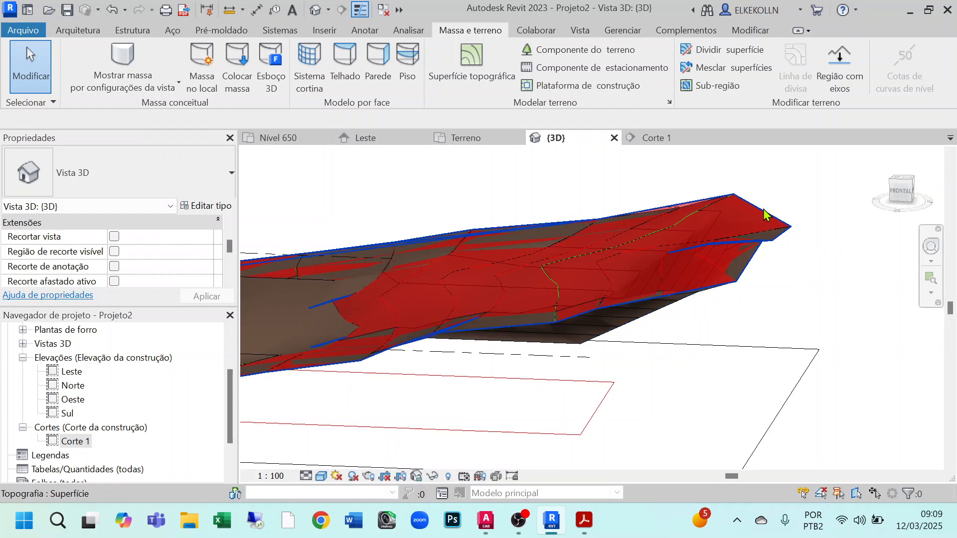
- Hide the original toposurface, the one with created phase Existente, in the 3D view
{"action": "left_click", "coordinate": [766, 213]}
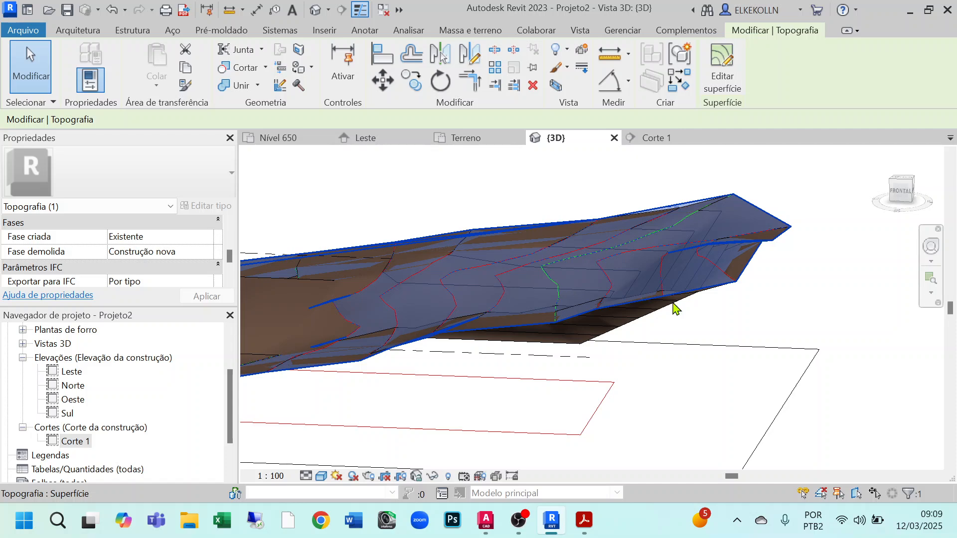
{"action": "scroll", "coordinate": [675, 303], "scroll_direction": "down", "scroll_amount": 3}
{"action": "scroll", "coordinate": [528, 275], "scroll_direction": "up", "scroll_amount": 2}
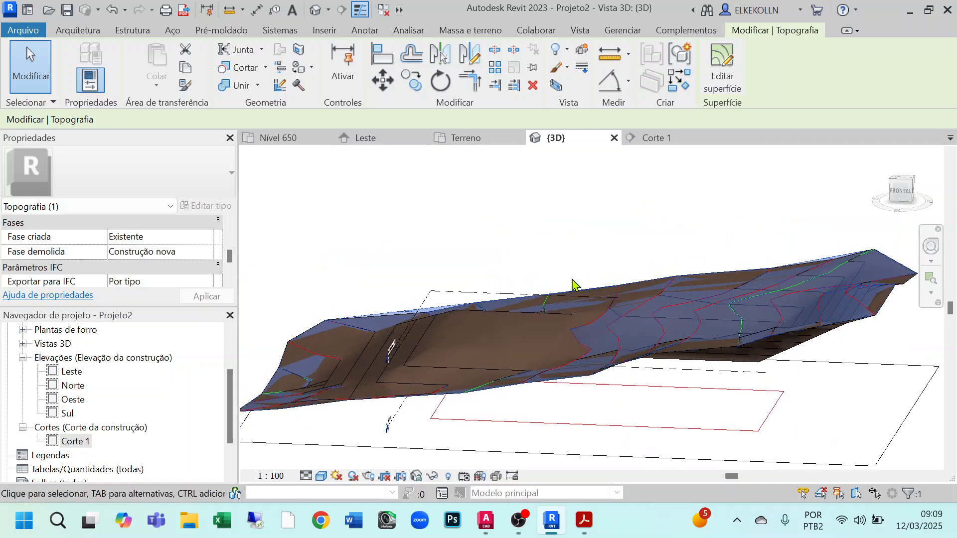
{"action": "left_click", "coordinate": [569, 50]}
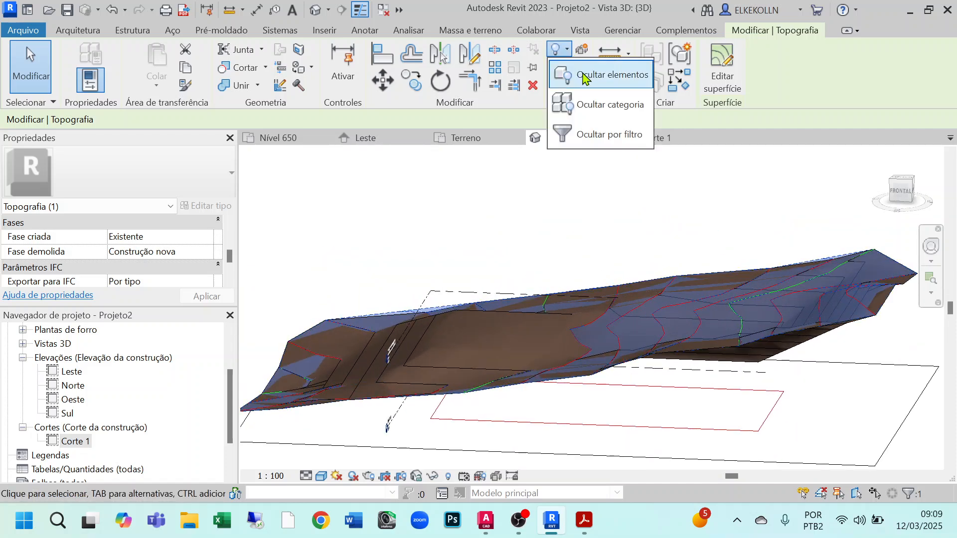
{"action": "left_click", "coordinate": [593, 72]}
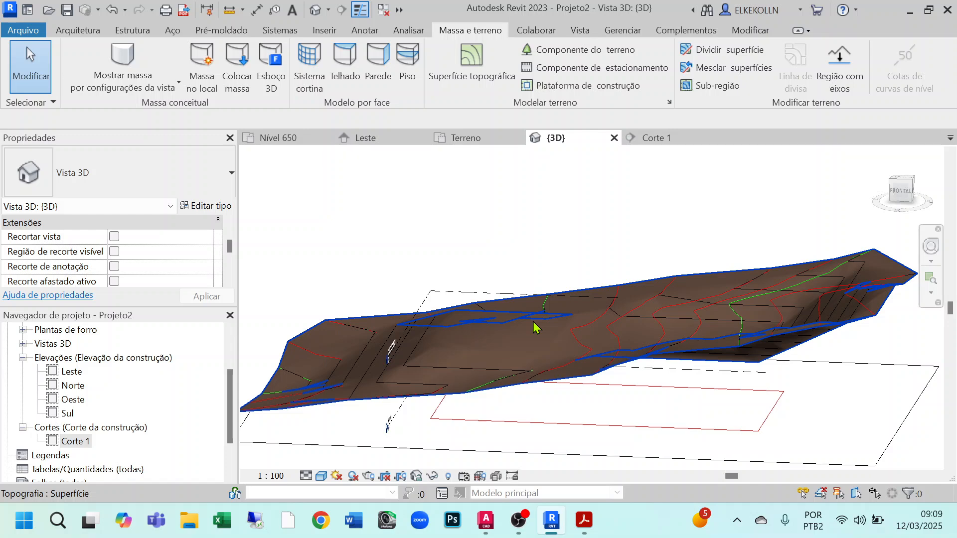
- Hide the imported Terreno_Curvas.dwg drawing in the 3D view
{"action": "middle_click_drag", "start_coordinate": [533, 327], "coordinate": [617, 321], "text": "shift"}
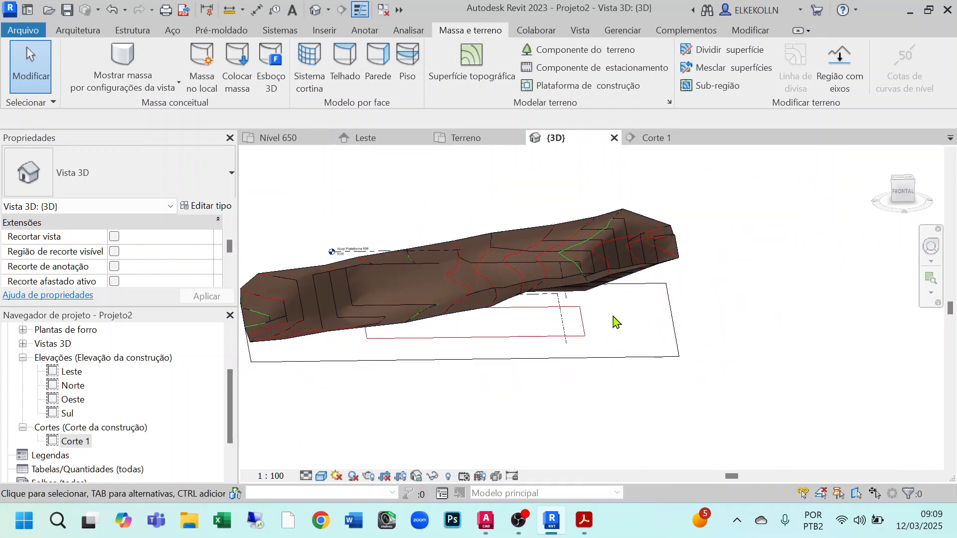
{"action": "scroll", "coordinate": [639, 318], "scroll_direction": "up", "scroll_amount": 2}
{"action": "middle_click_drag", "start_coordinate": [707, 338], "coordinate": [808, 295]}
{"action": "middle_click_drag", "start_coordinate": [684, 321], "coordinate": [715, 385]}
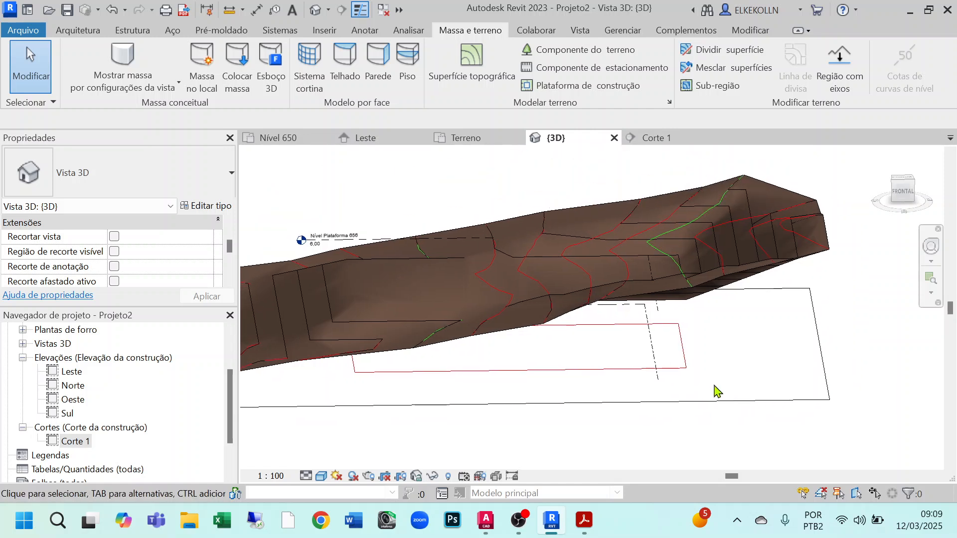
{"action": "left_click", "coordinate": [831, 390]}
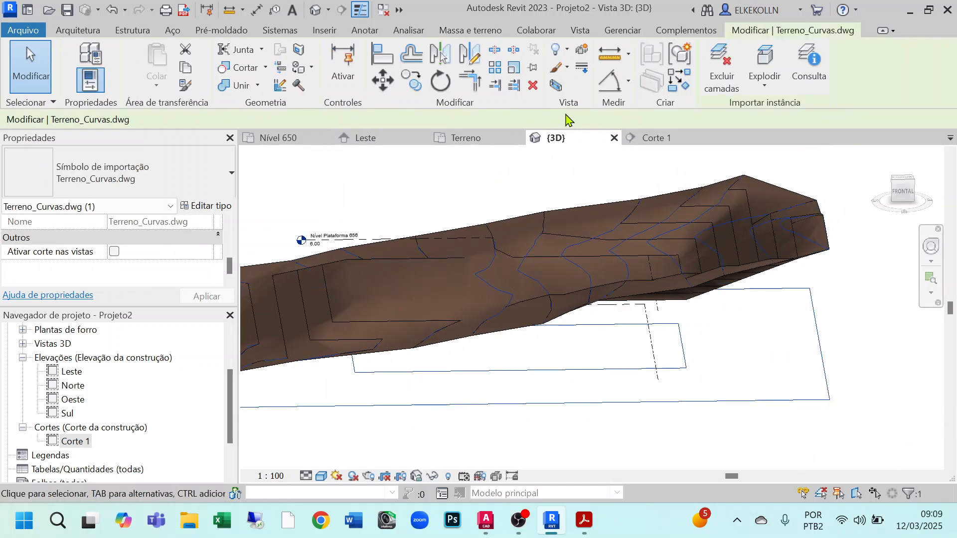
{"action": "left_click", "coordinate": [569, 50]}
{"action": "left_click", "coordinate": [593, 75]}
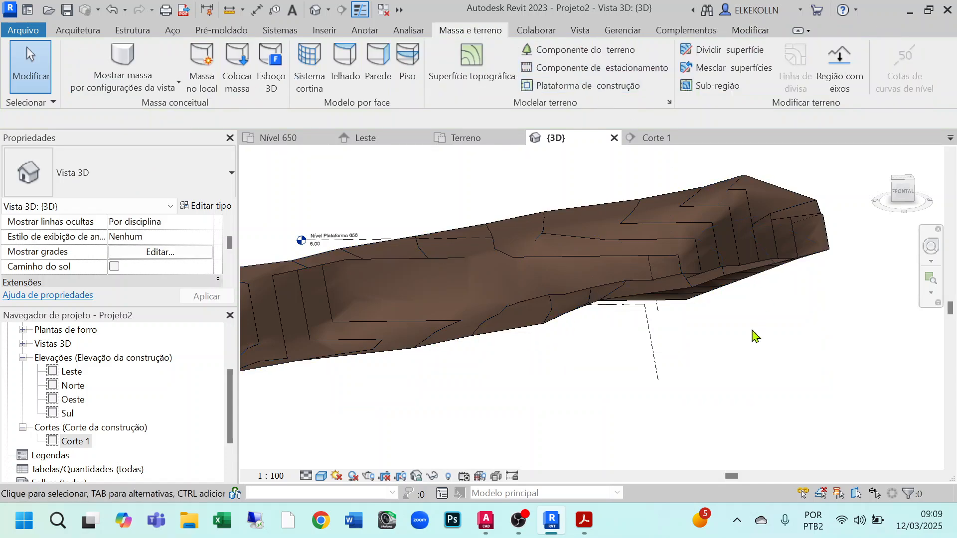
- Examine the graded slopes and the central platform area of the modified terrain in 3D
{"action": "middle_click_drag", "start_coordinate": [494, 409], "coordinate": [551, 444], "text": "shift"}
{"action": "middle_click_drag", "start_coordinate": [485, 380], "coordinate": [622, 378]}
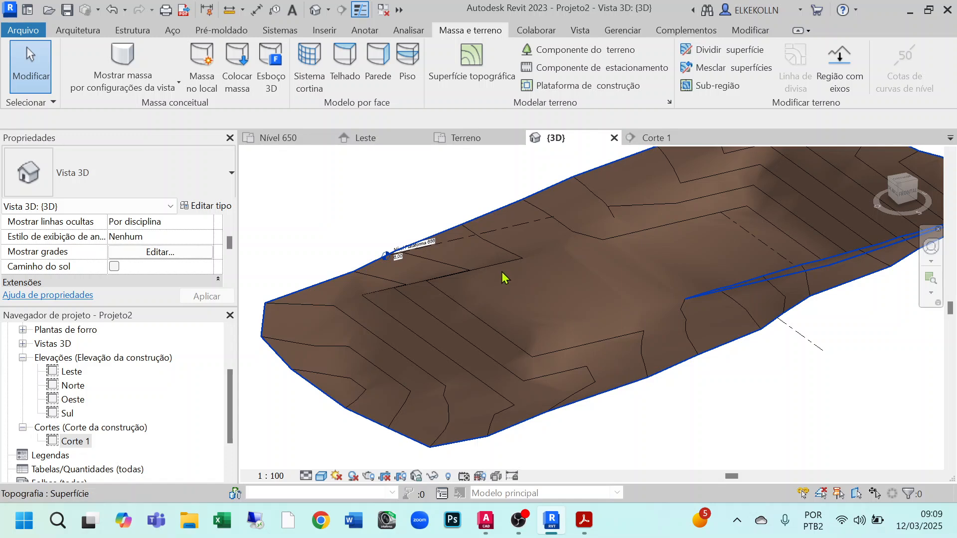
{"action": "scroll", "coordinate": [391, 321], "scroll_direction": "up", "scroll_amount": 2}
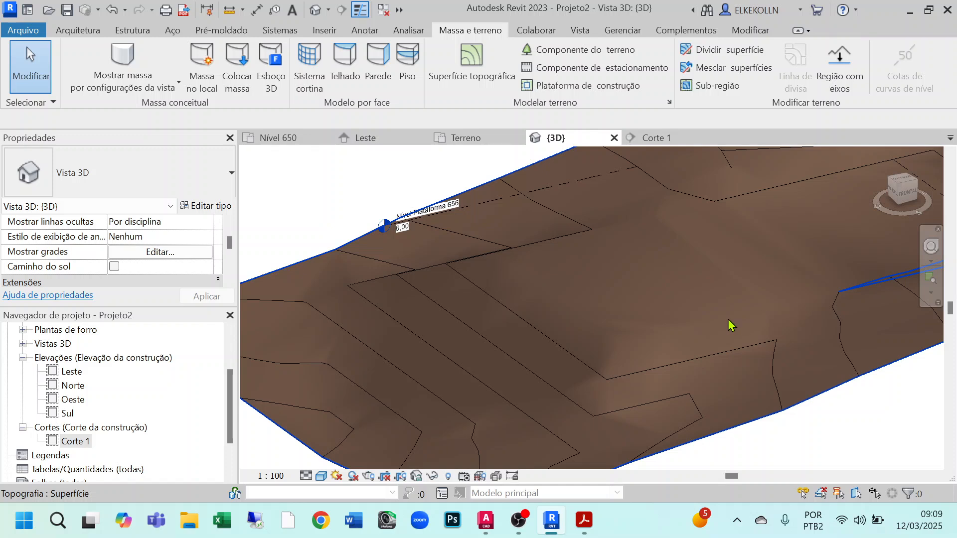
{"action": "scroll", "coordinate": [604, 330], "scroll_direction": "down", "scroll_amount": 2}
{"action": "middle_click_drag", "start_coordinate": [647, 350], "coordinate": [534, 398]}
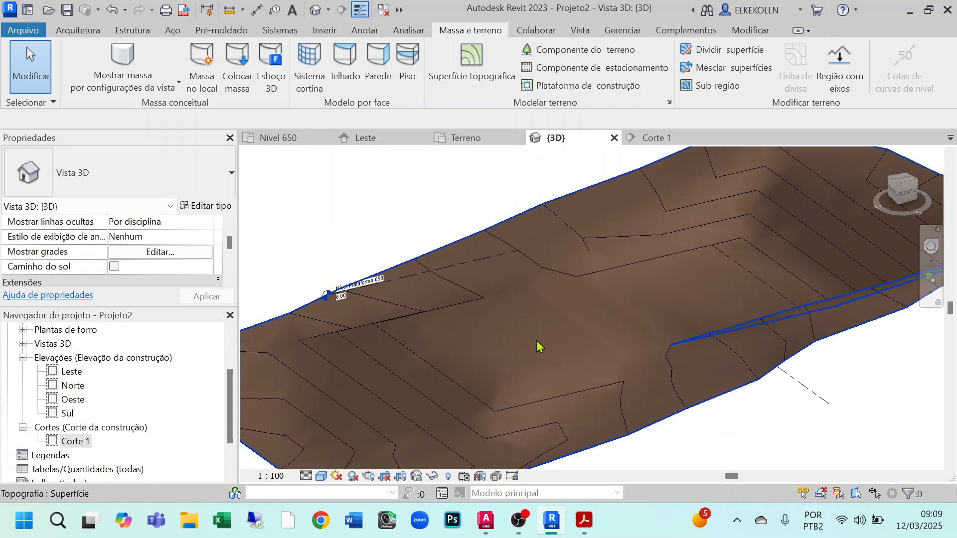
{"action": "scroll", "coordinate": [611, 335], "scroll_direction": "down", "scroll_amount": 2}
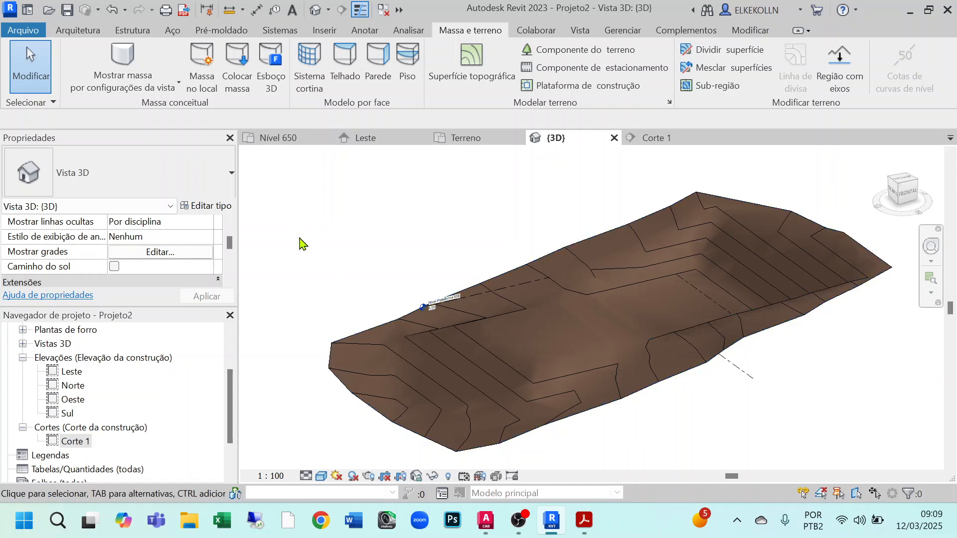
- Start a building pad in the Terreno plan and sketch its rectangular boundary, 14 m high, over the central platform outline
{"action": "left_click", "coordinate": [469, 139]}
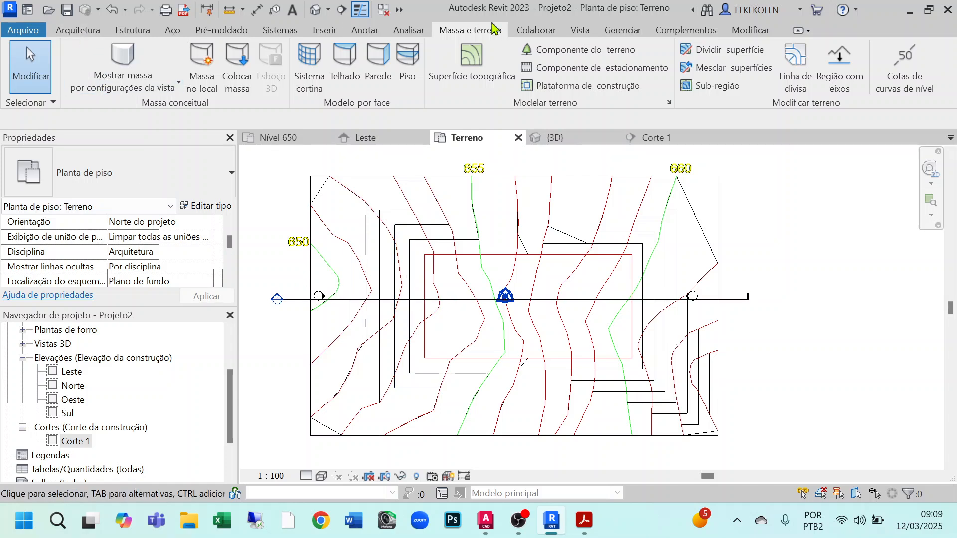
{"action": "left_click", "coordinate": [589, 95]}
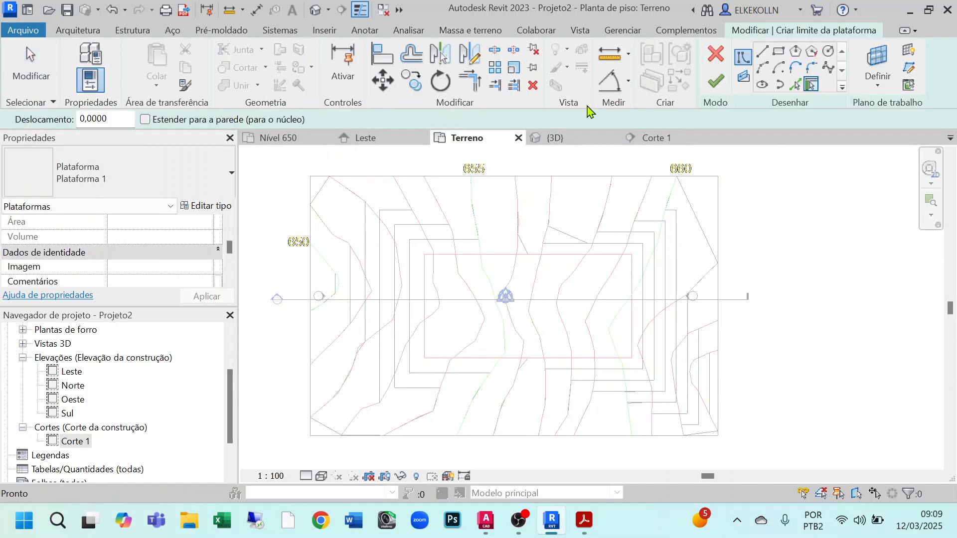
{"action": "left_click", "coordinate": [779, 53]}
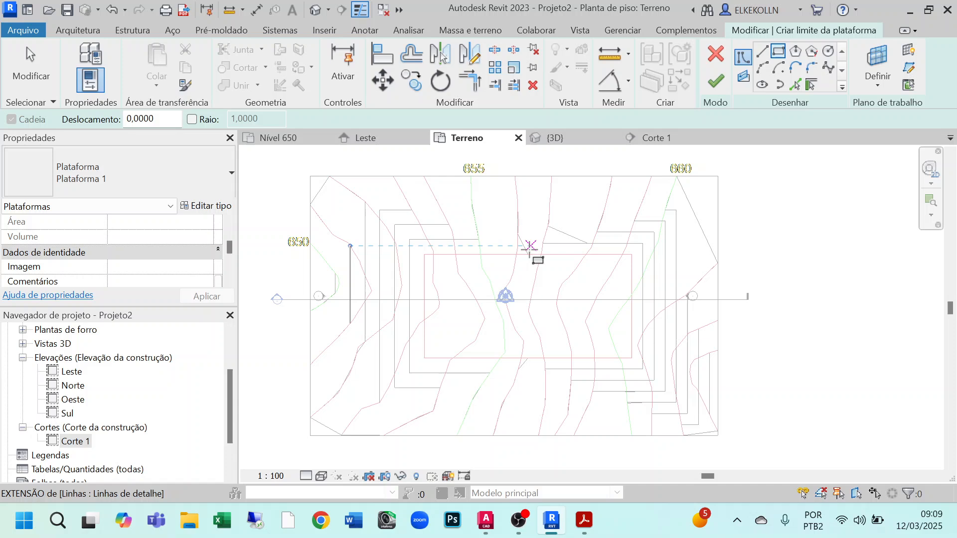
{"action": "left_click", "coordinate": [424, 254]}
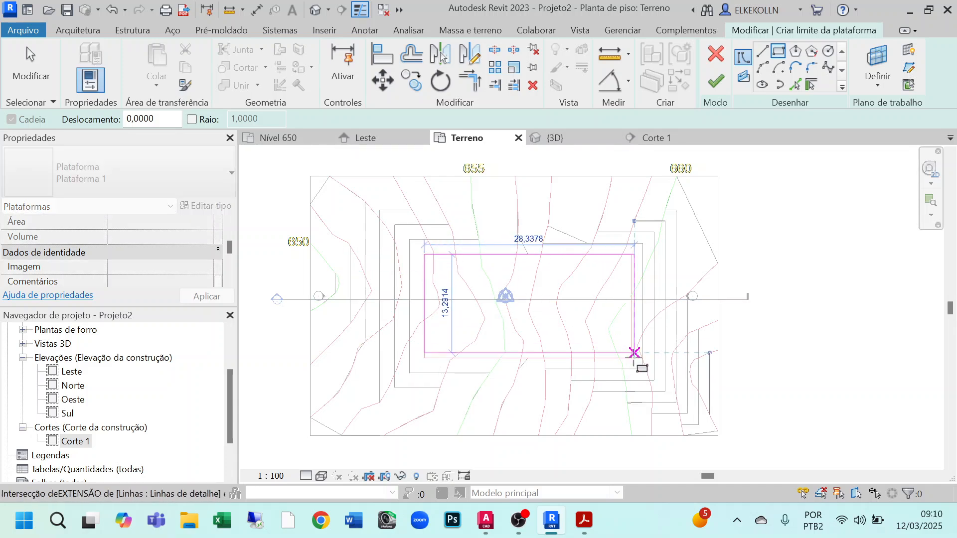
{"action": "scroll", "coordinate": [634, 358], "scroll_direction": "up", "scroll_amount": 3}
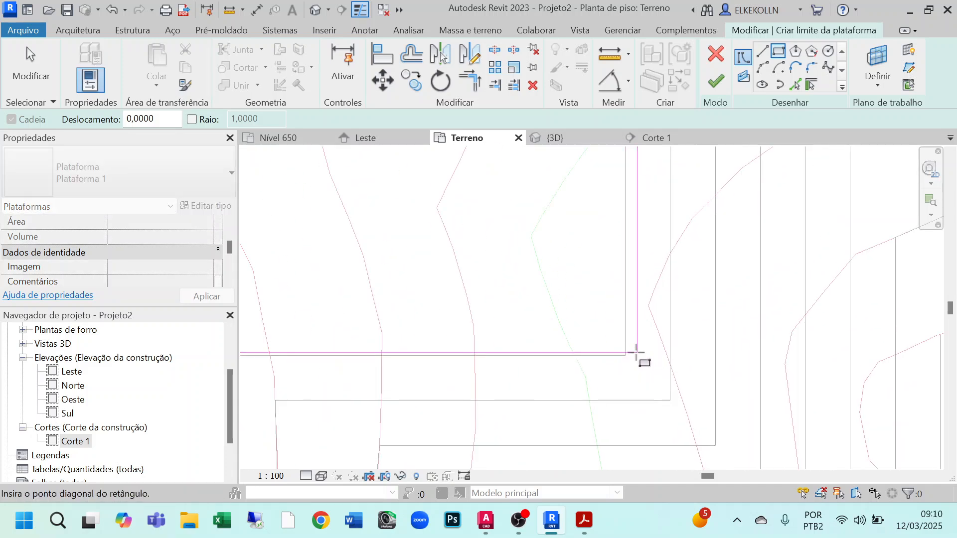
{"action": "left_click", "coordinate": [626, 355]}
{"action": "scroll", "coordinate": [529, 277], "scroll_direction": "down", "scroll_amount": 4}
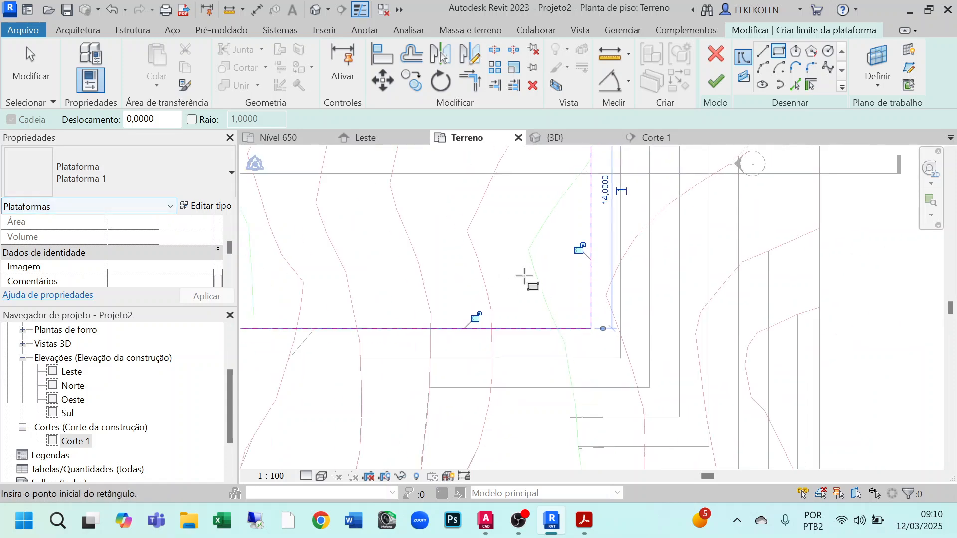
{"action": "middle_click_drag", "start_coordinate": [528, 294], "coordinate": [609, 324]}
- Set the pad's level to Nível Plataforma 656, finish its boundary sketch, and show the pad in the 3D view
{"action": "scroll", "coordinate": [132, 250], "scroll_direction": "up", "scroll_amount": 3}
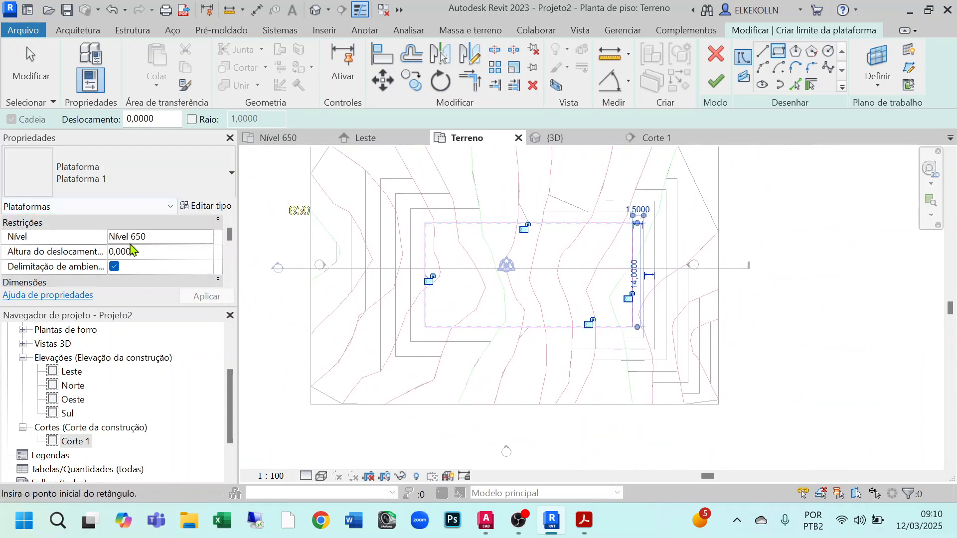
{"action": "left_click", "coordinate": [206, 238]}
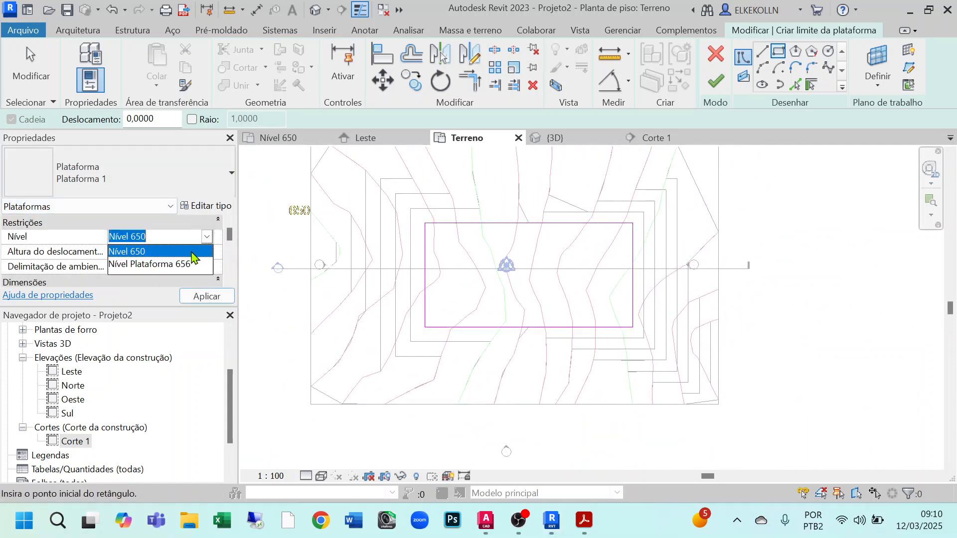
{"action": "left_click", "coordinate": [180, 265]}
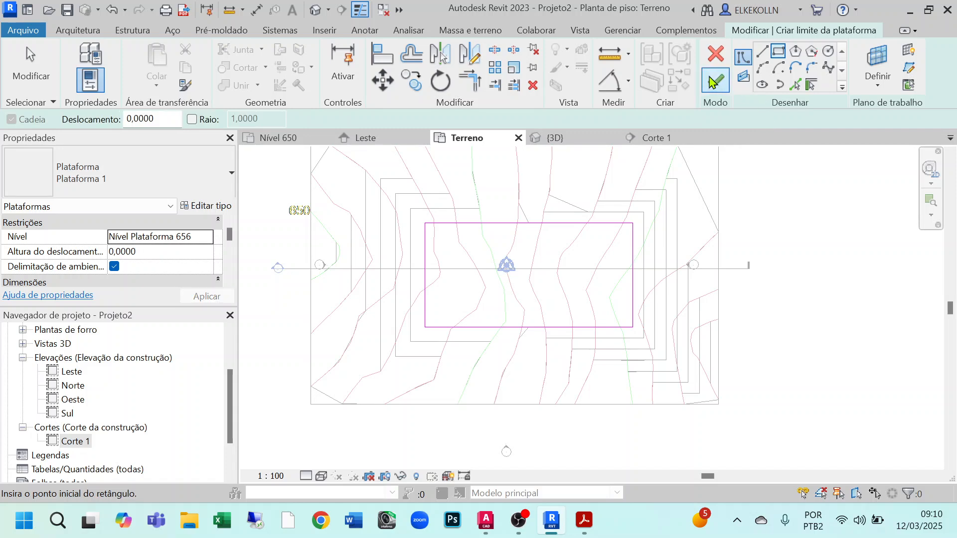
{"action": "left_click", "coordinate": [716, 80]}
{"action": "left_click", "coordinate": [568, 138]}
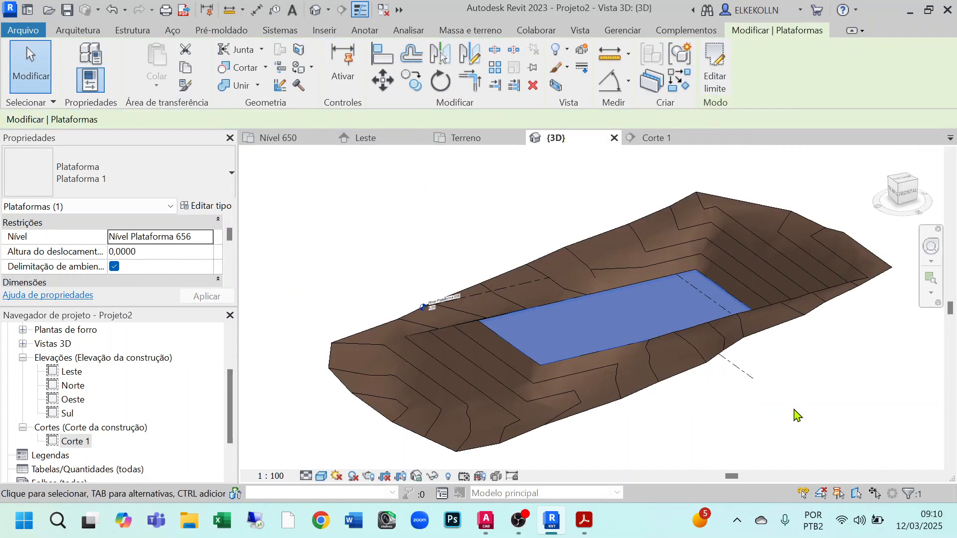
- Open the Terreno floor plan and set its visual style to Realista to show the graded terrain around the pad
{"action": "middle_click_drag", "start_coordinate": [718, 433], "coordinate": [675, 336], "text": "shift"}
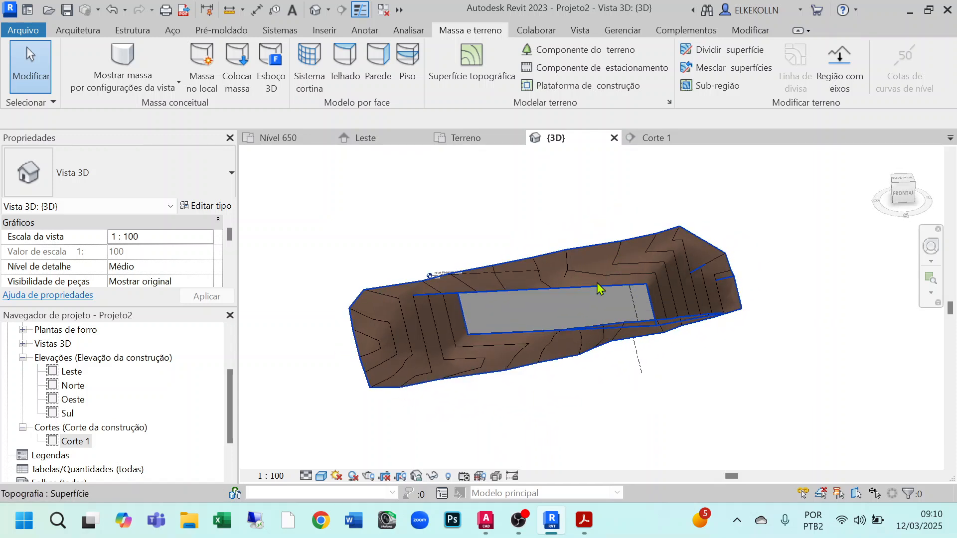
{"action": "scroll", "coordinate": [477, 311], "scroll_direction": "up", "scroll_amount": 3}
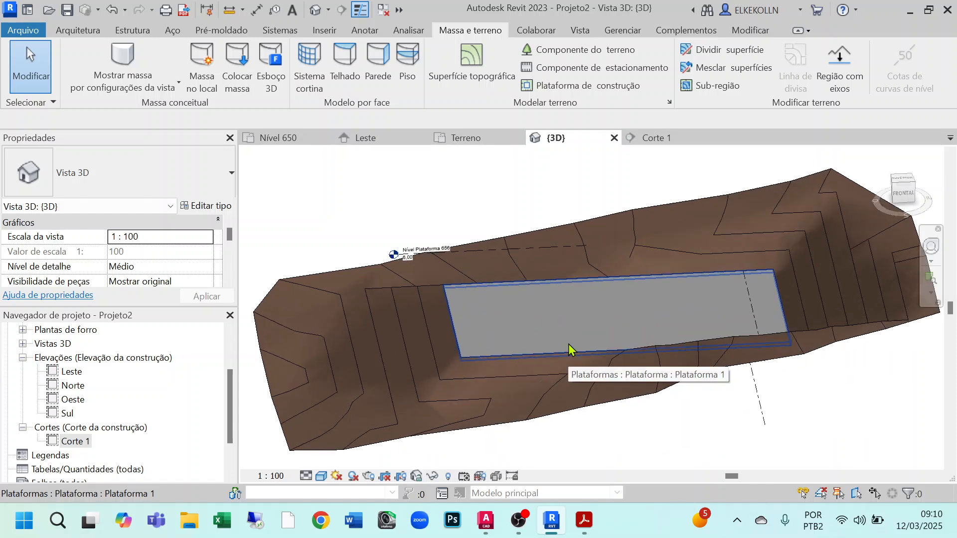
{"action": "left_click", "coordinate": [474, 141]}
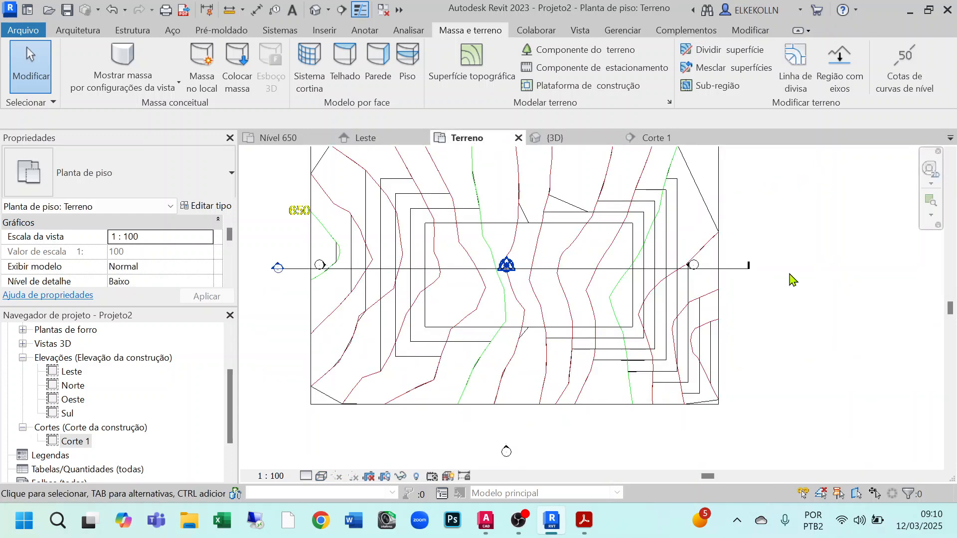
{"action": "middle_click_drag", "start_coordinate": [792, 280], "coordinate": [814, 327]}
{"action": "left_click", "coordinate": [323, 476]}
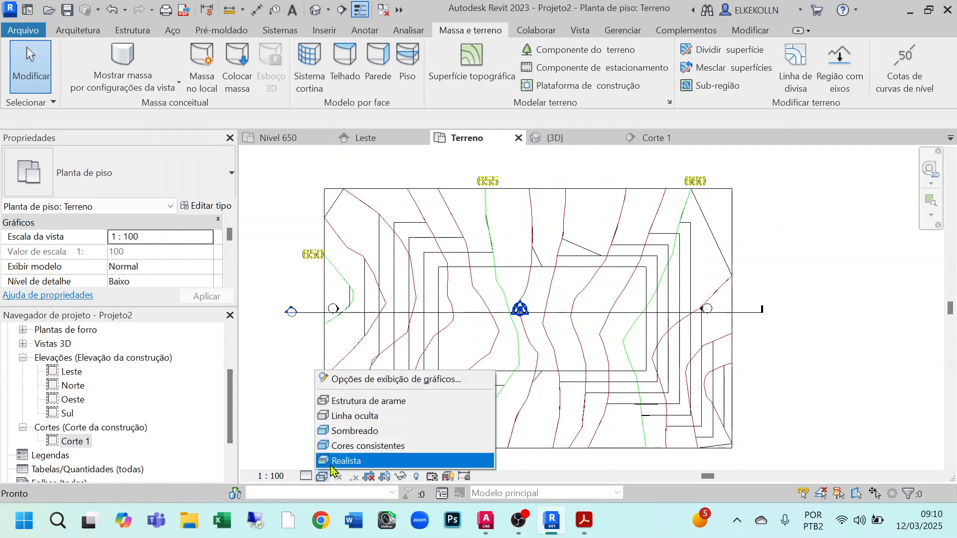
{"action": "left_click", "coordinate": [344, 461]}
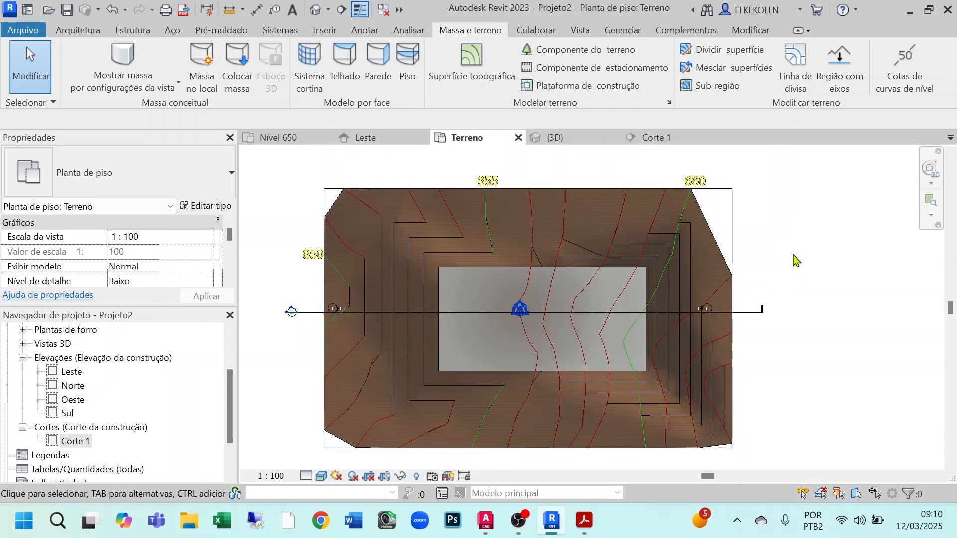
{"action": "scroll", "coordinate": [557, 246], "scroll_direction": "up", "scroll_amount": 2}
{"action": "scroll", "coordinate": [614, 264], "scroll_direction": "down", "scroll_amount": 1}
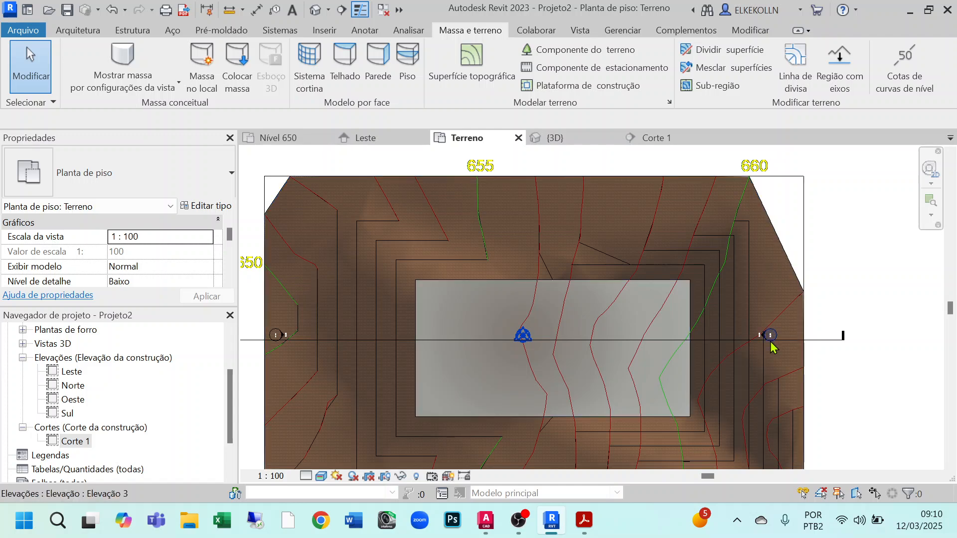
{"action": "middle_click_drag", "start_coordinate": [786, 391], "coordinate": [802, 337]}
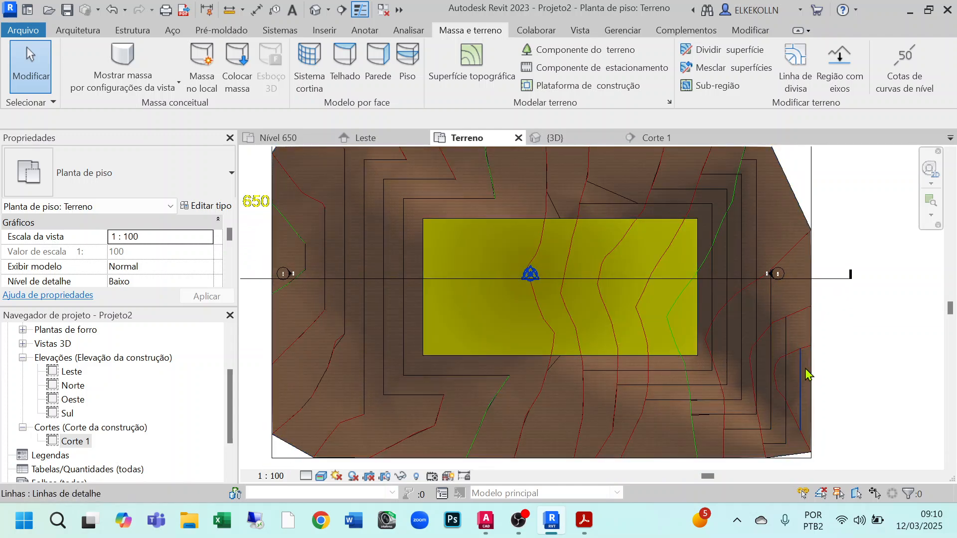
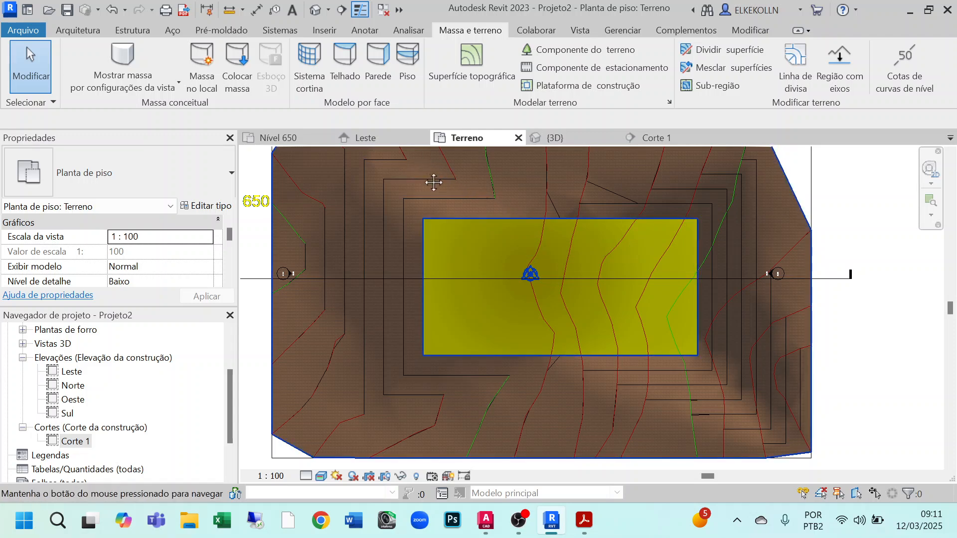
{"action": "middle_click_drag", "start_coordinate": [431, 180], "coordinate": [443, 208]}
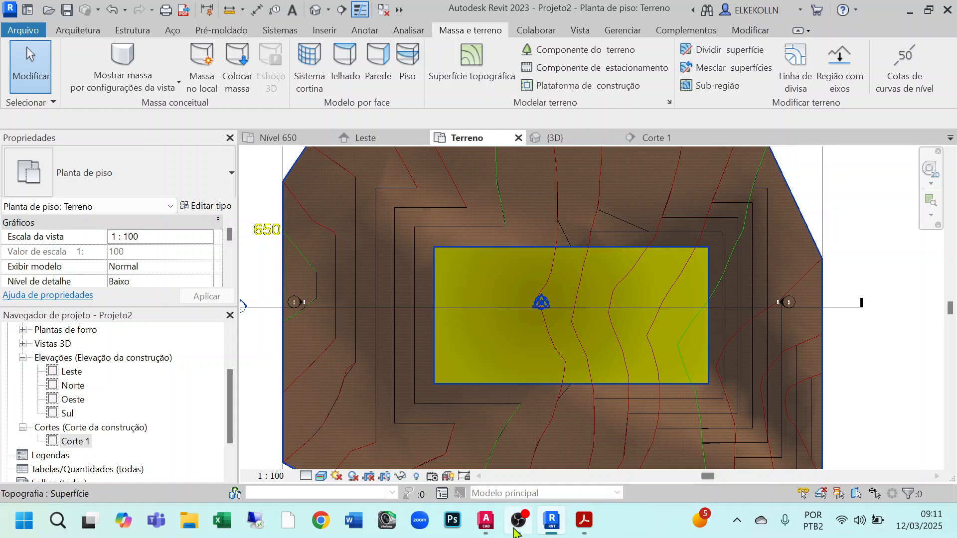
- Switch to Enunciado questão.pdf in Acrobat and review the platform requirements and the cut-and-fill example drawing on page 6
{"action": "left_click", "coordinate": [581, 526]}
{"action": "scroll", "coordinate": [633, 314], "scroll_direction": "down", "scroll_amount": 2}
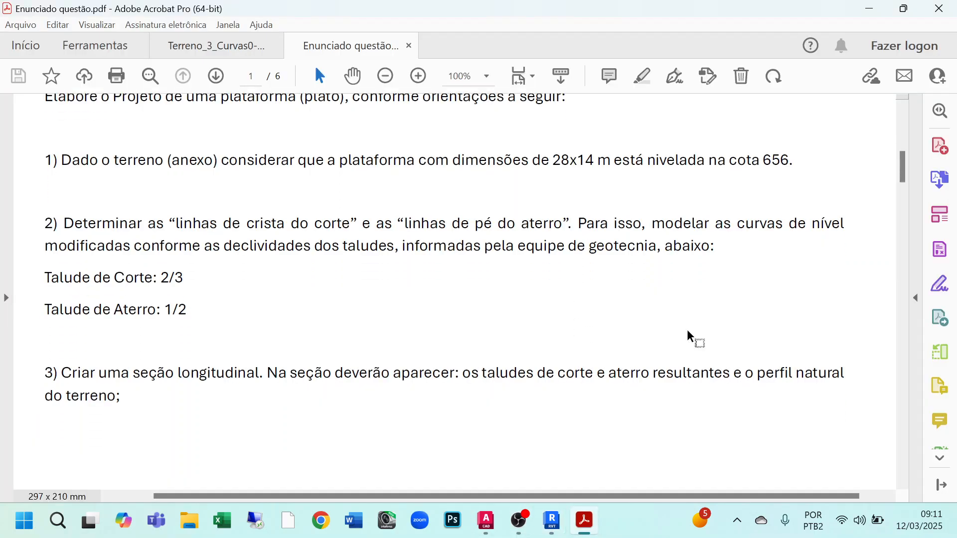
{"action": "left_click_drag", "start_coordinate": [904, 165], "coordinate": [917, 461]}
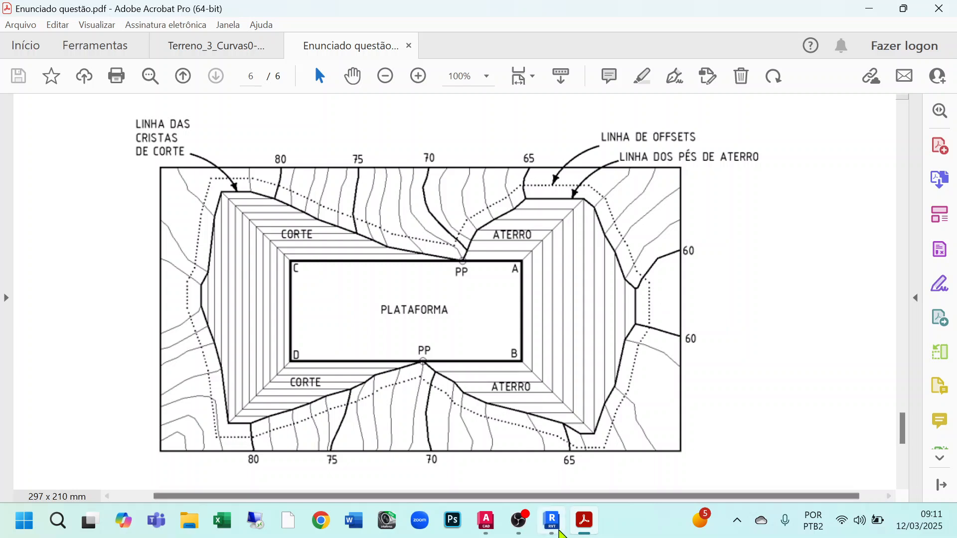
- Return to Revit and hide the imported Terreno_Curvas.dwg drawing in the Corte 1 section
{"action": "left_click", "coordinate": [552, 521]}
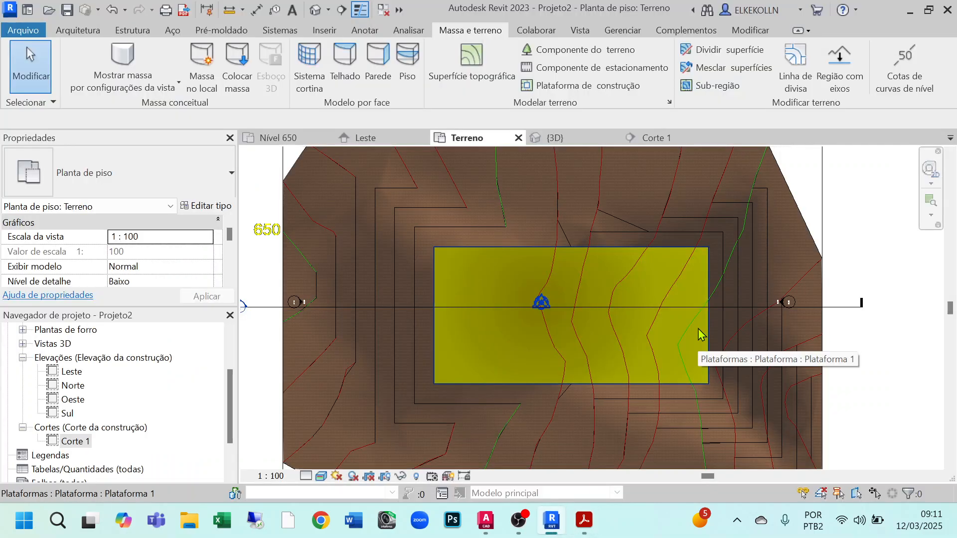
{"action": "left_click", "coordinate": [557, 141]}
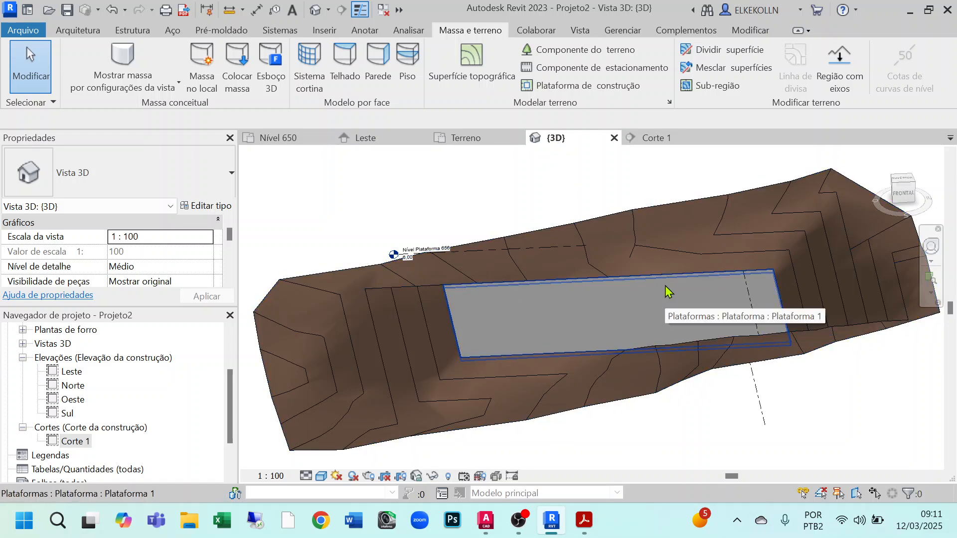
{"action": "left_click", "coordinate": [654, 138]}
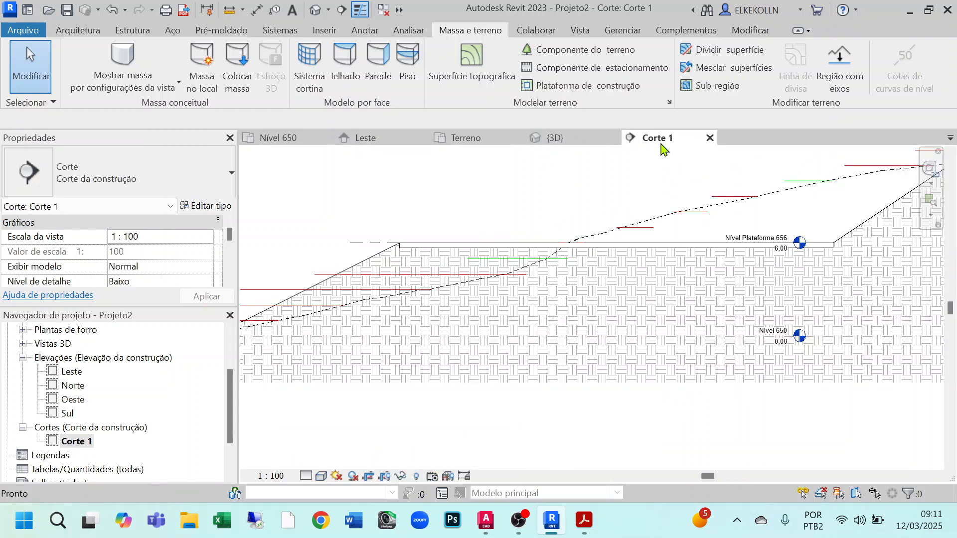
{"action": "scroll", "coordinate": [653, 375], "scroll_direction": "down", "scroll_amount": 4}
{"action": "middle_click_drag", "start_coordinate": [676, 418], "coordinate": [583, 389]}
{"action": "scroll", "coordinate": [512, 383], "scroll_direction": "up", "scroll_amount": 1}
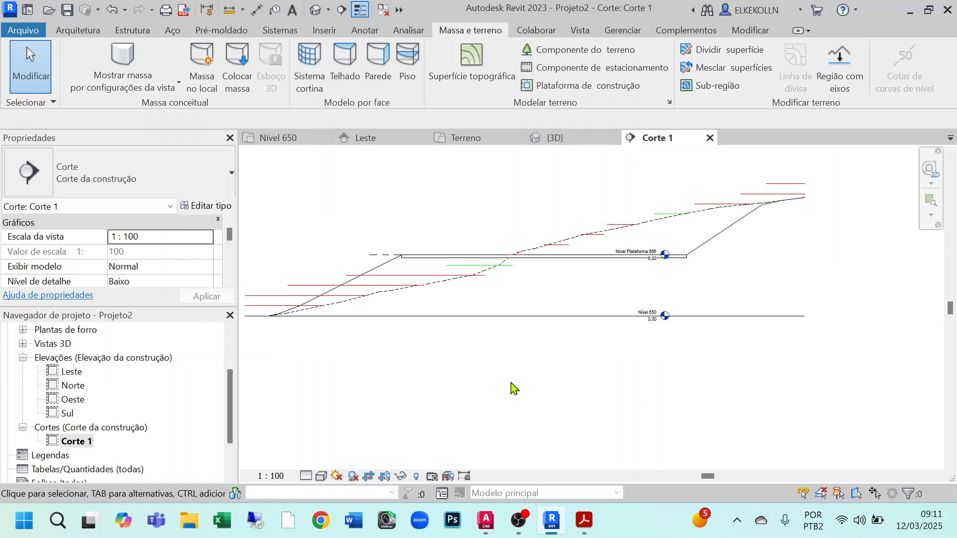
{"action": "middle_click_drag", "start_coordinate": [519, 399], "coordinate": [555, 412]}
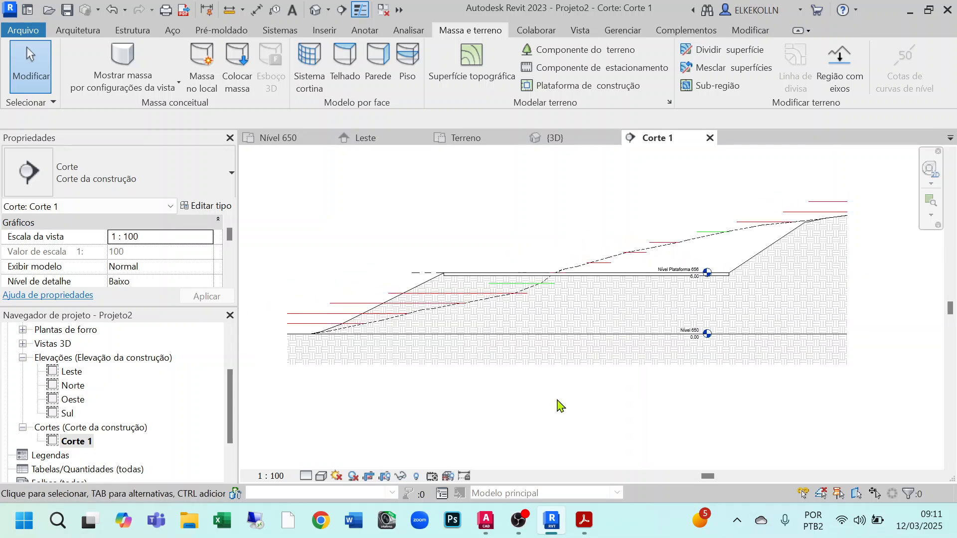
{"action": "left_click", "coordinate": [811, 205]}
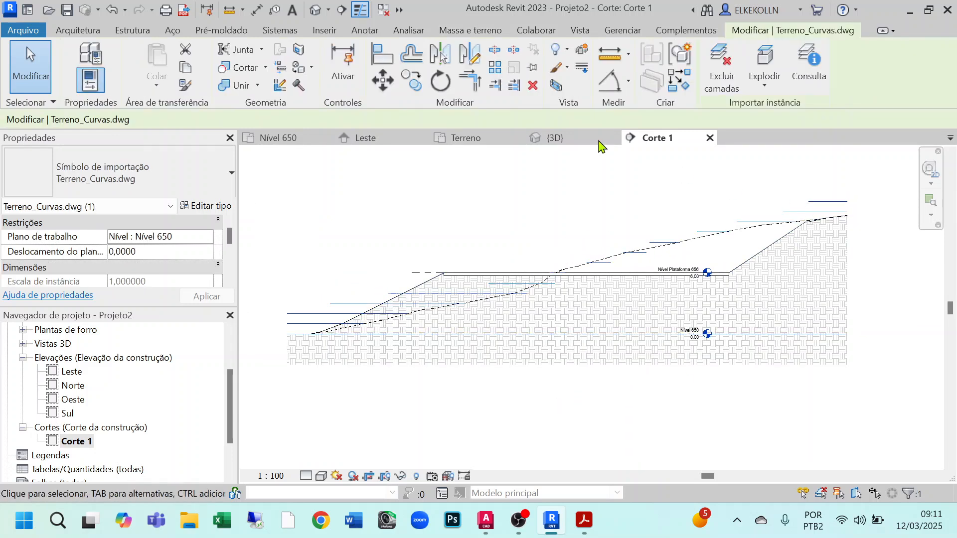
{"action": "left_click", "coordinate": [558, 49]}
{"action": "left_click", "coordinate": [572, 73]}
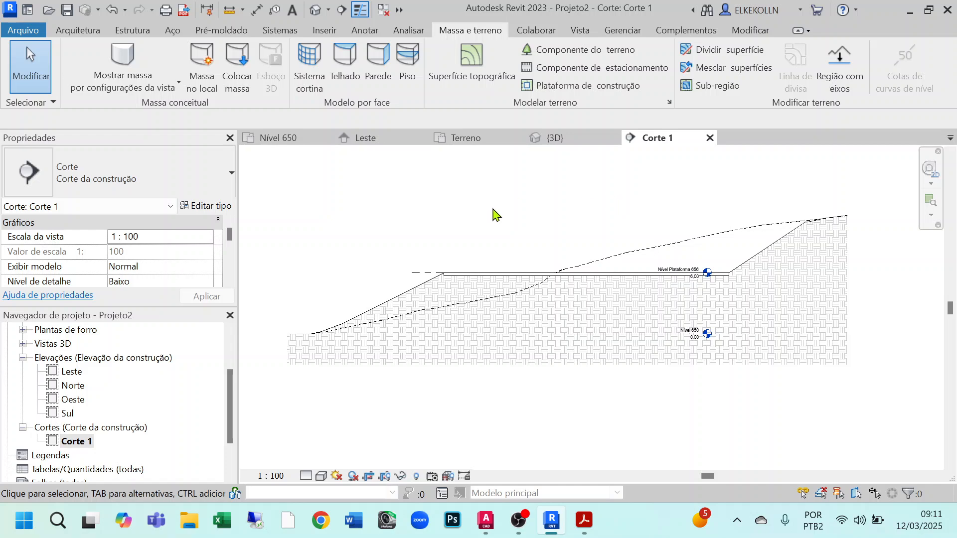
- Examine the platform pad, the original terrain profile and the modified toposurface in the Corte 1 section
{"action": "scroll", "coordinate": [486, 227], "scroll_direction": "up", "scroll_amount": 1}
{"action": "middle_click_drag", "start_coordinate": [469, 217], "coordinate": [370, 164]}
{"action": "scroll", "coordinate": [488, 251], "scroll_direction": "up", "scroll_amount": 1}
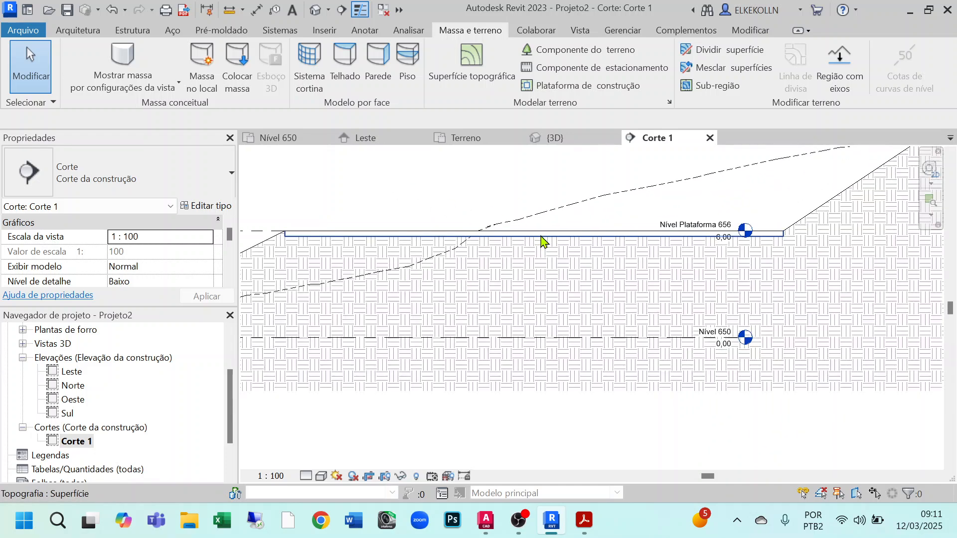
{"action": "left_click", "coordinate": [551, 236]}
{"action": "left_click", "coordinate": [471, 177]}
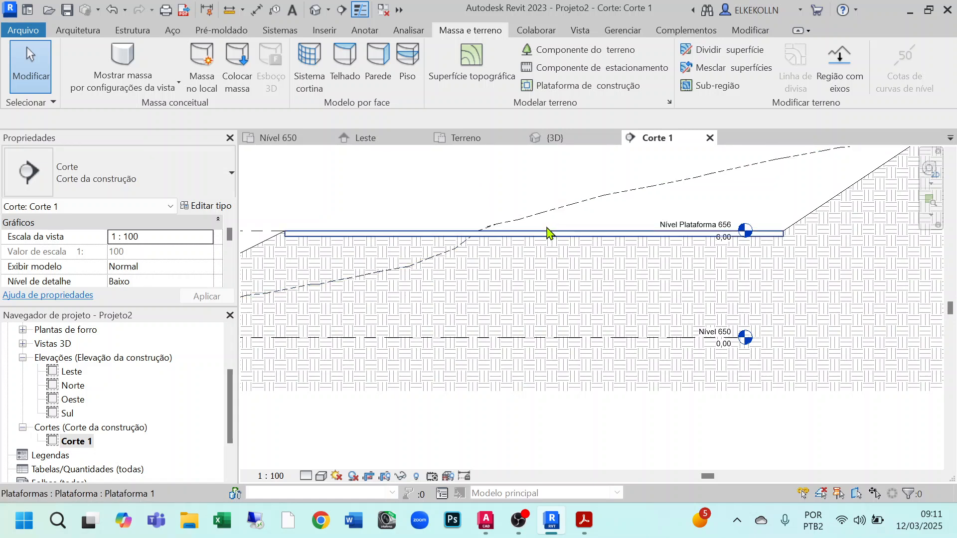
{"action": "left_click", "coordinate": [587, 227]}
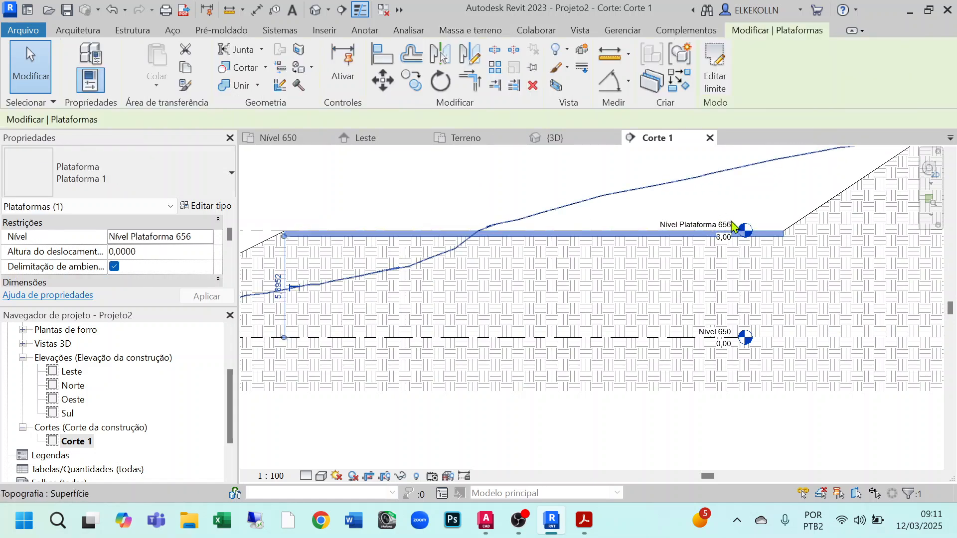
{"action": "left_click", "coordinate": [720, 192]}
{"action": "scroll", "coordinate": [500, 170], "scroll_direction": "down", "scroll_amount": 1}
{"action": "left_click", "coordinate": [499, 170]}
{"action": "scroll", "coordinate": [497, 170], "scroll_direction": "down", "scroll_amount": 1}
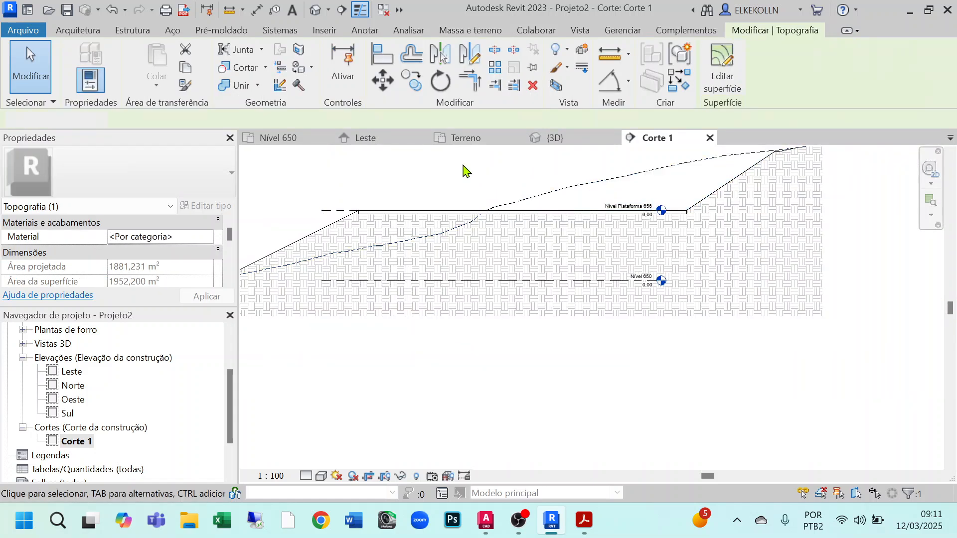
{"action": "middle_click_drag", "start_coordinate": [479, 198], "coordinate": [568, 226]}
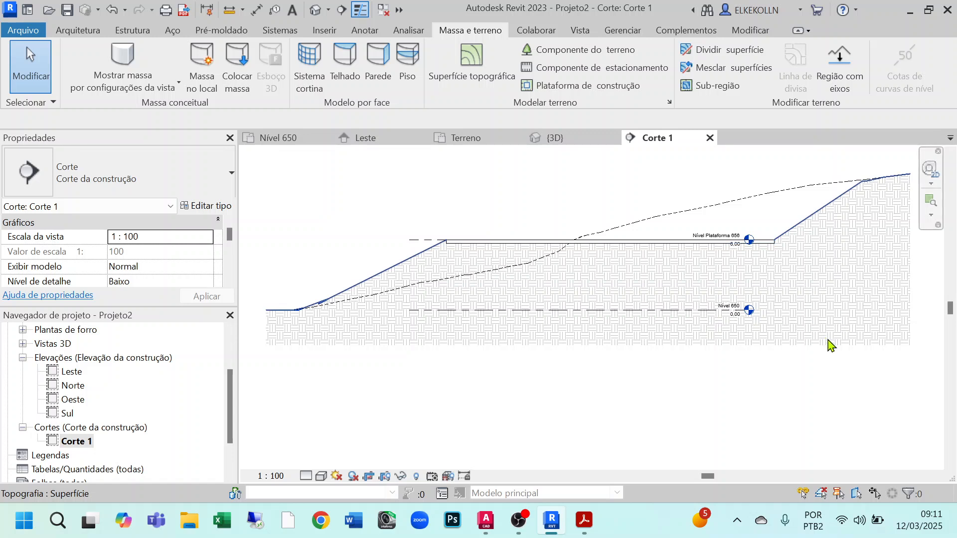
{"action": "left_click", "coordinate": [846, 349]}
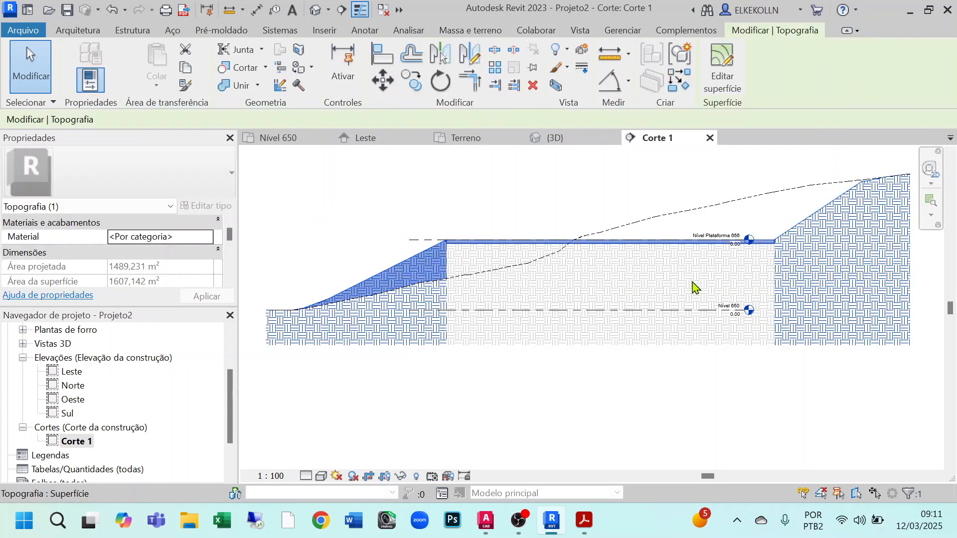
{"action": "left_click", "coordinate": [473, 388]}
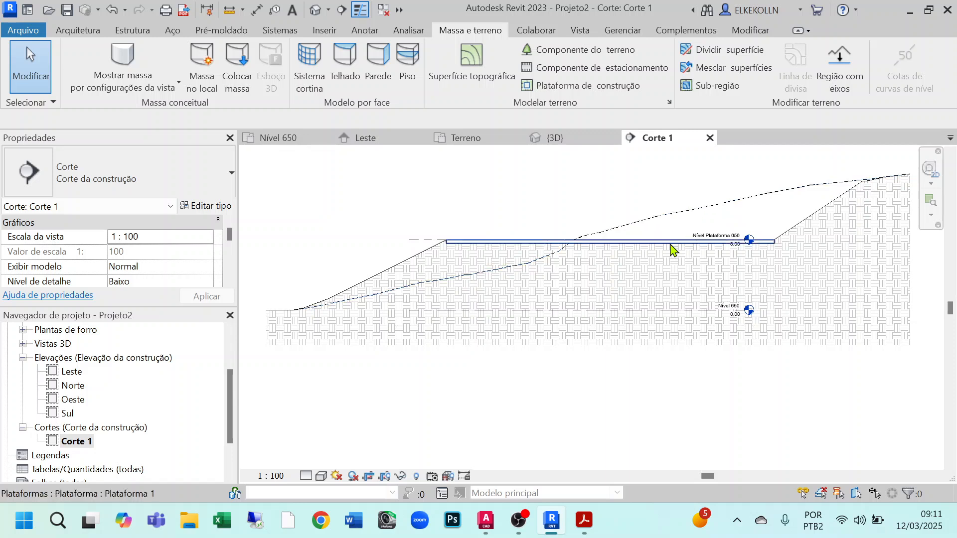
- Inspect the cut and fill surfaces of the Corte 1 section in the Sombreado visual style, then restore Linha oculta
{"action": "left_click", "coordinate": [322, 476]}
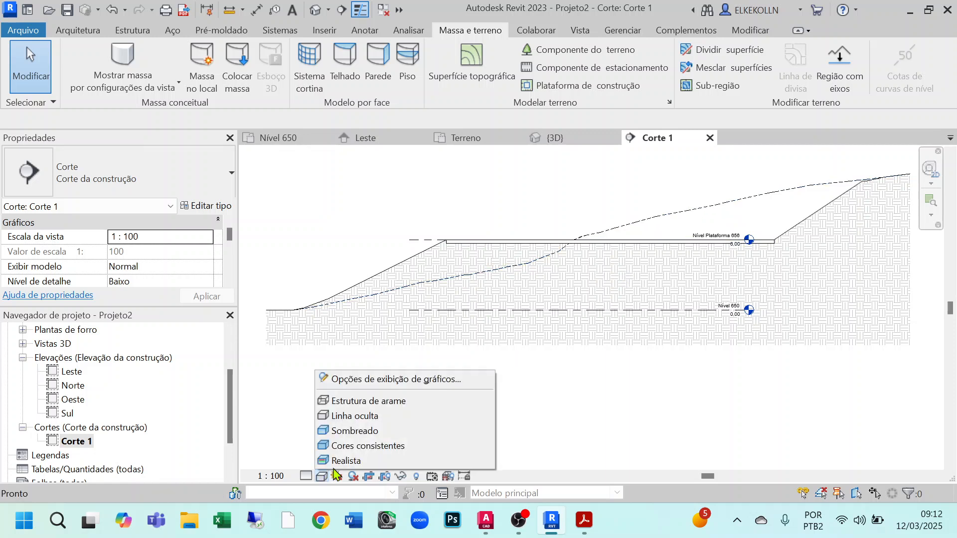
{"action": "left_click", "coordinate": [347, 432]}
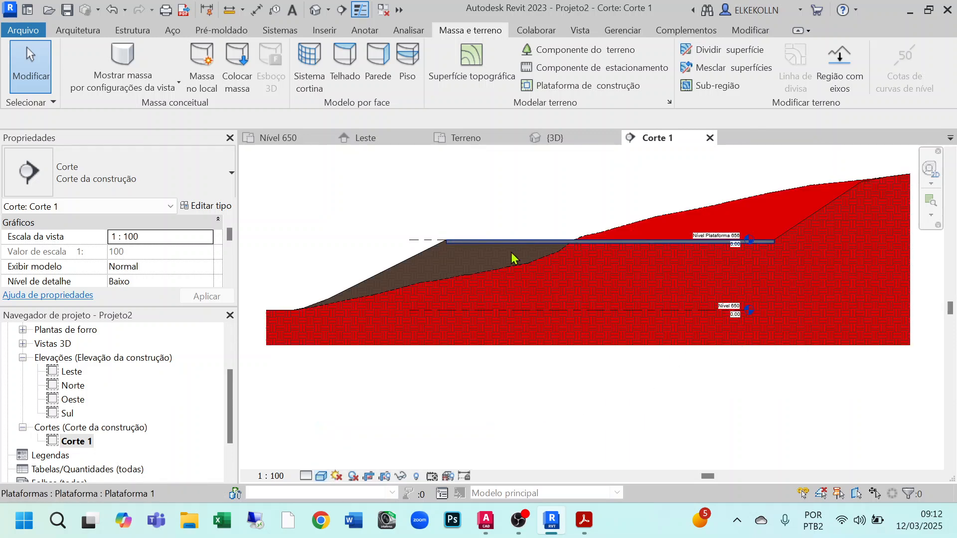
{"action": "left_click", "coordinate": [403, 272]}
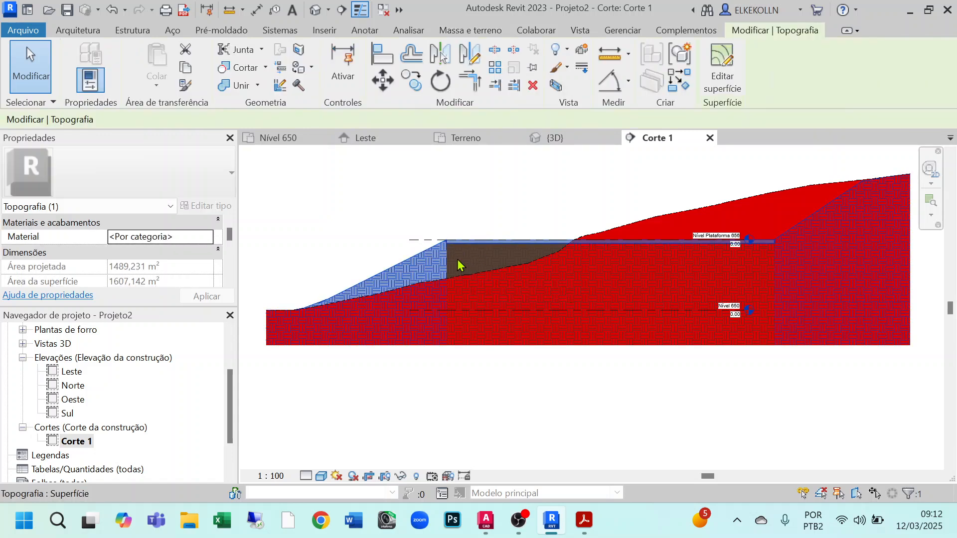
{"action": "left_click", "coordinate": [521, 193]}
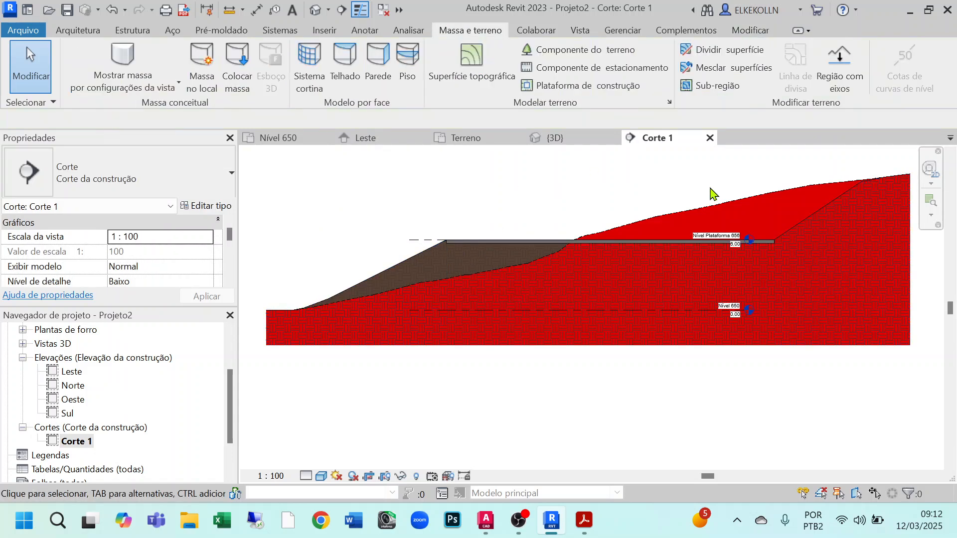
{"action": "left_click", "coordinate": [723, 208]}
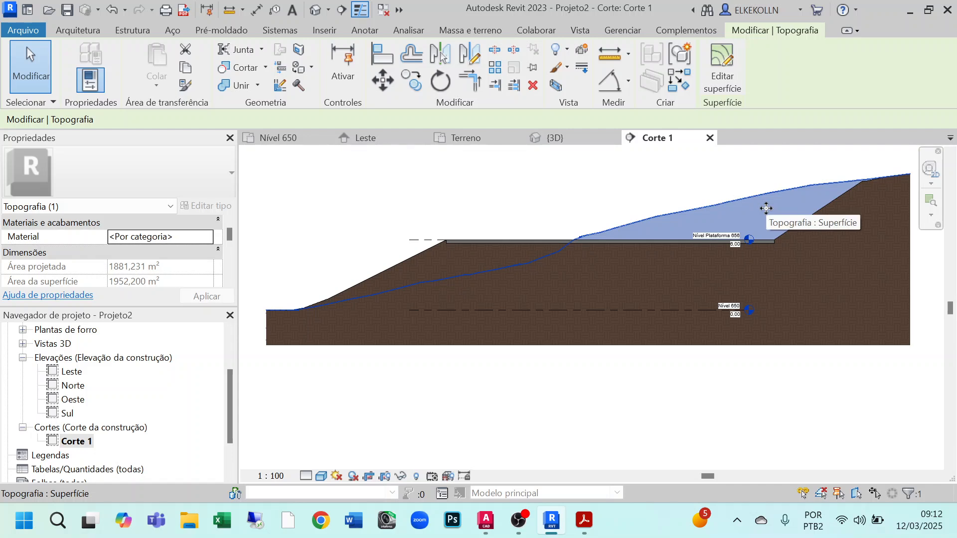
{"action": "scroll", "coordinate": [180, 265], "scroll_direction": "down", "scroll_amount": 5}
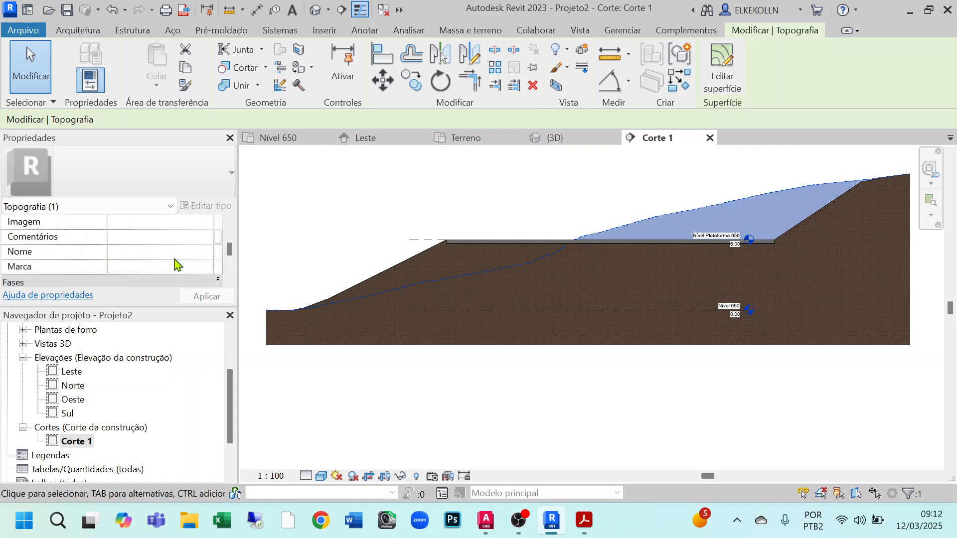
{"action": "left_click", "coordinate": [429, 217]}
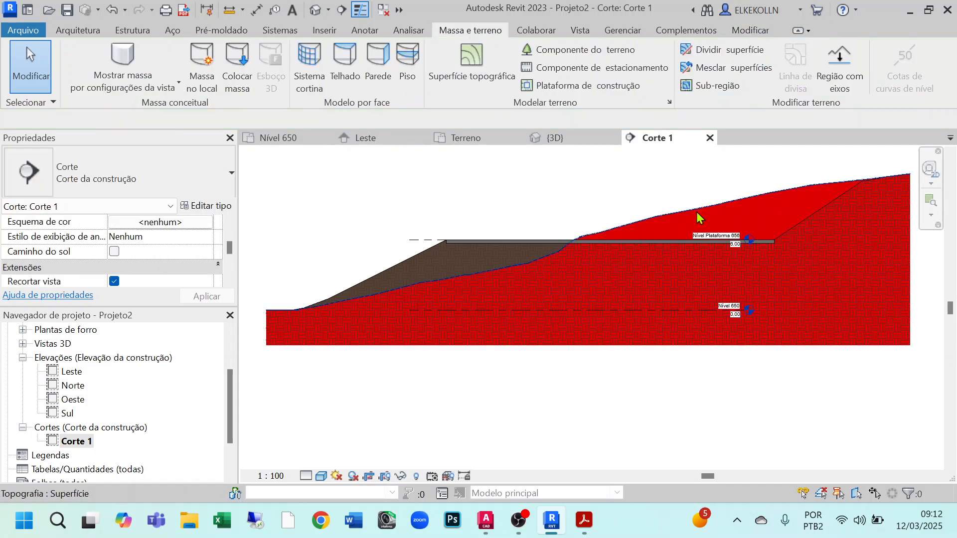
{"action": "left_click", "coordinate": [321, 476]}
{"action": "left_click", "coordinate": [347, 417]}
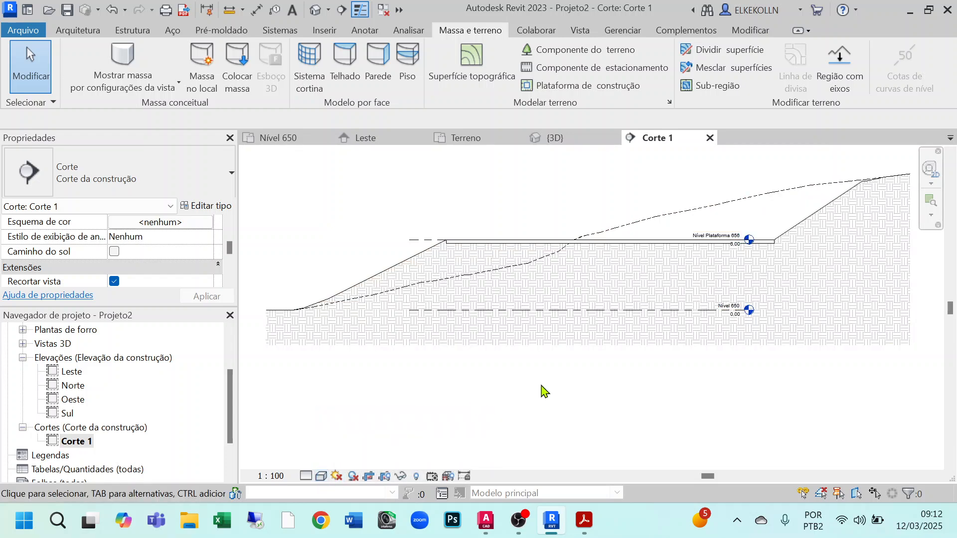
- Examine the natural terrain profile against the platform pad and the cut and fill slopes in the Corte 1 section
{"action": "mouse_move", "coordinate": [543, 391]}
{"action": "middle_mouse_down"}
{"action": "mouse_move", "coordinate": [555, 410]}
{"action": "mouse_move", "coordinate": [524, 414]}
{"action": "middle_mouse_up"}
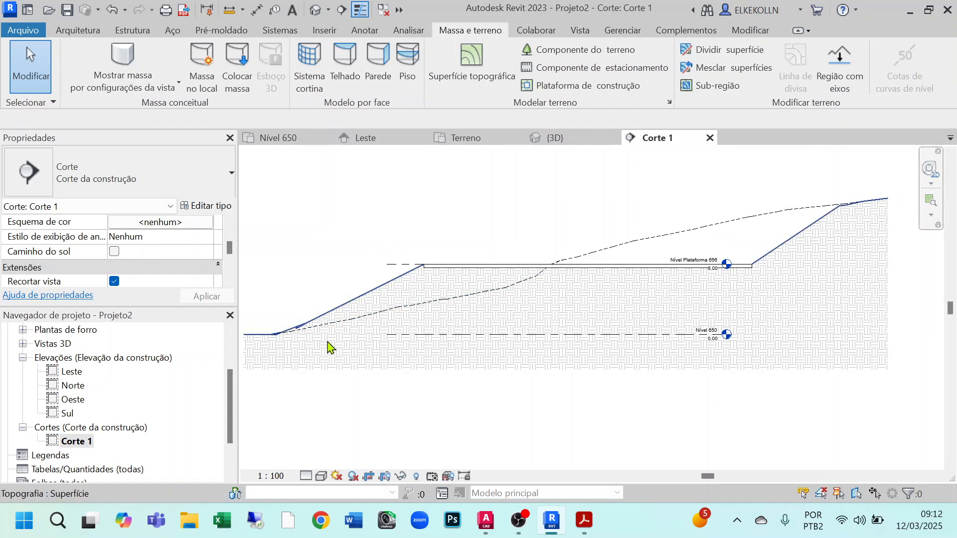
{"action": "scroll", "coordinate": [408, 337], "scroll_direction": "up", "scroll_amount": 6}
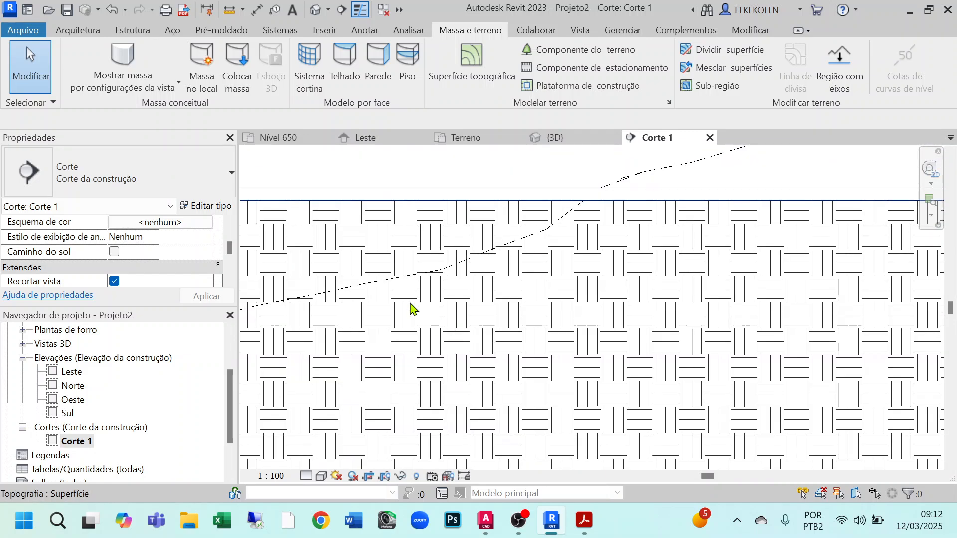
{"action": "scroll", "coordinate": [601, 216], "scroll_direction": "down", "scroll_amount": 4}
{"action": "middle_click_drag", "start_coordinate": [658, 192], "coordinate": [625, 270]}
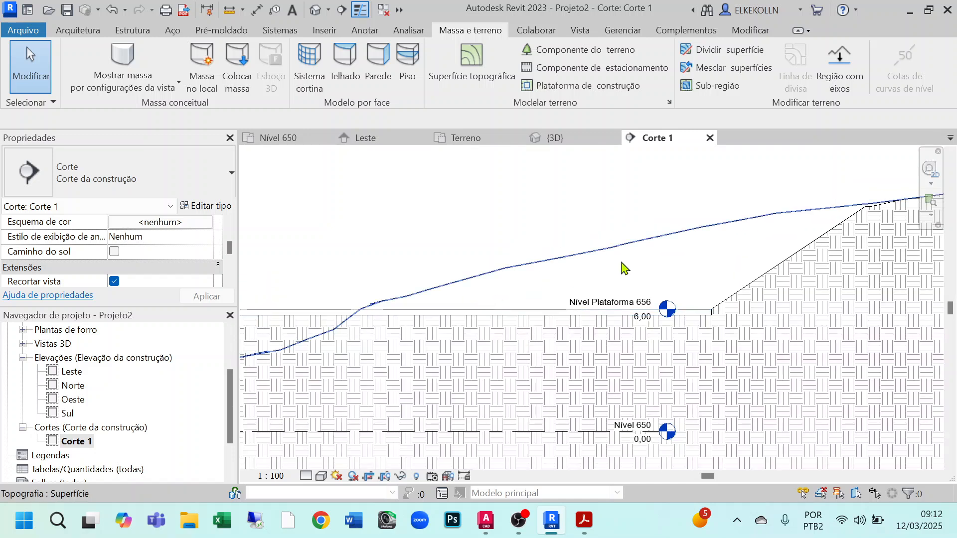
{"action": "scroll", "coordinate": [706, 264], "scroll_direction": "down", "scroll_amount": 2}
{"action": "middle_click_drag", "start_coordinate": [617, 210], "coordinate": [746, 180]}
{"action": "scroll", "coordinate": [562, 207], "scroll_direction": "down", "scroll_amount": 2}
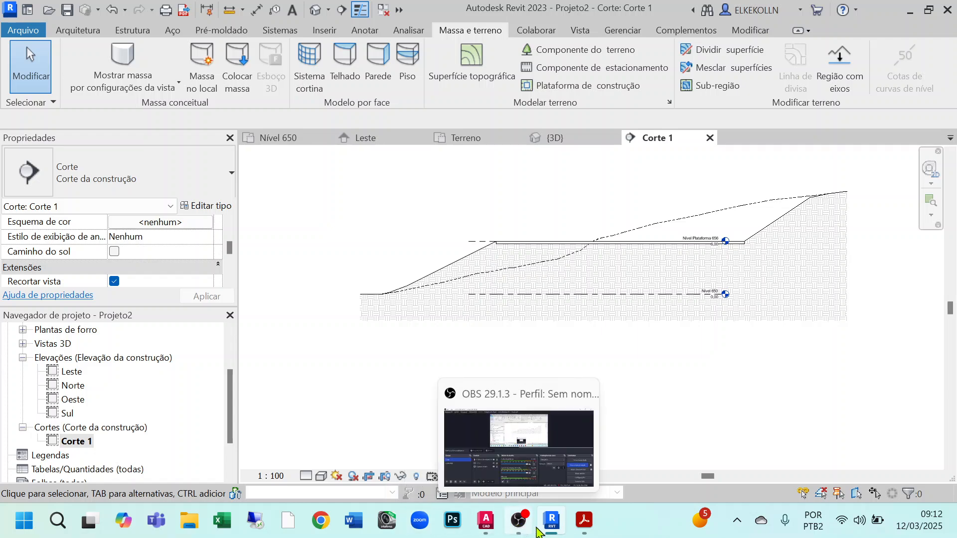
- Switch to Enunciado questão.pdf in Acrobat and review the platform, slope and longitudinal section requirements on page 1
{"action": "left_click", "coordinate": [579, 527]}
{"action": "scroll", "coordinate": [487, 333], "scroll_direction": "up", "scroll_amount": 4}
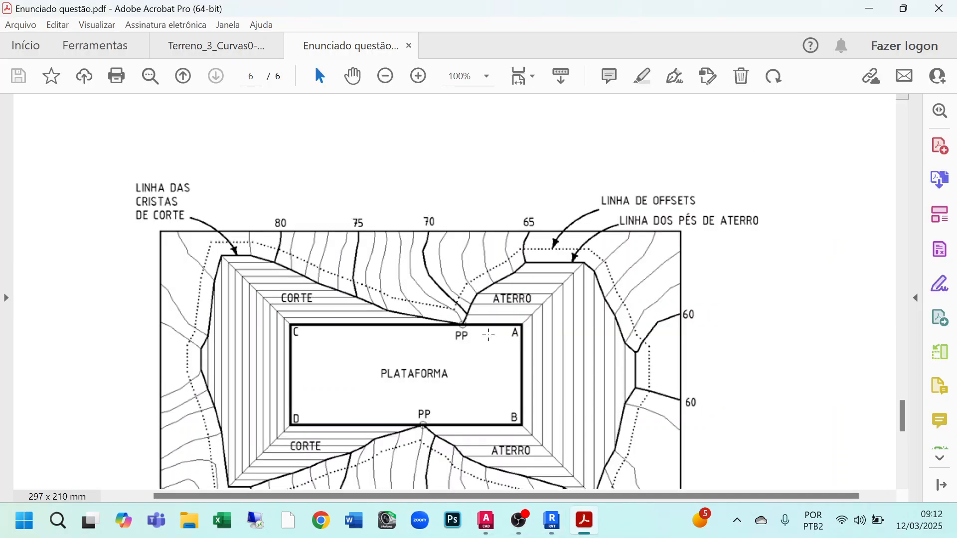
{"action": "left_click_drag", "start_coordinate": [904, 407], "coordinate": [925, 166]}
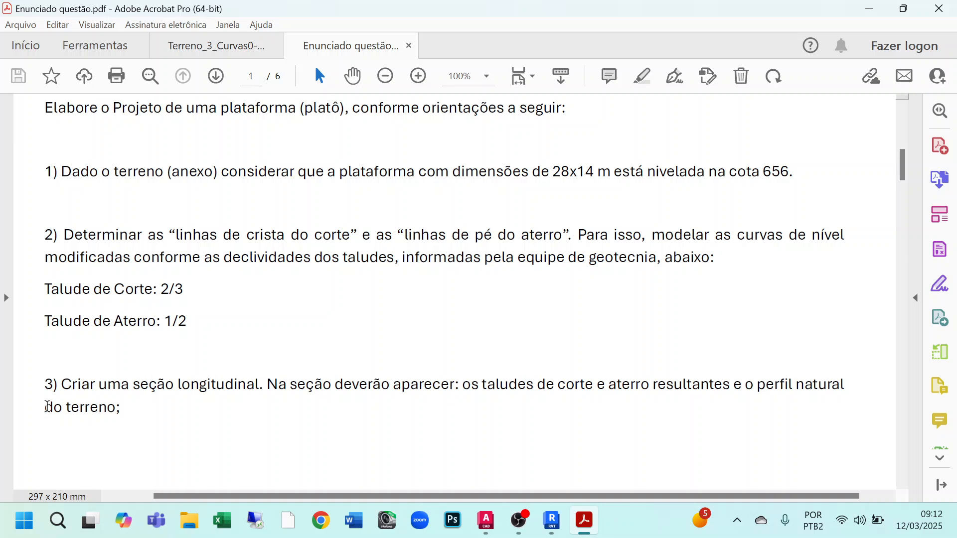
- Return to Revit and check the net, fill and cut volumes in the modified toposurface's properties from the Corte 1 section
{"action": "left_click", "coordinate": [552, 521]}
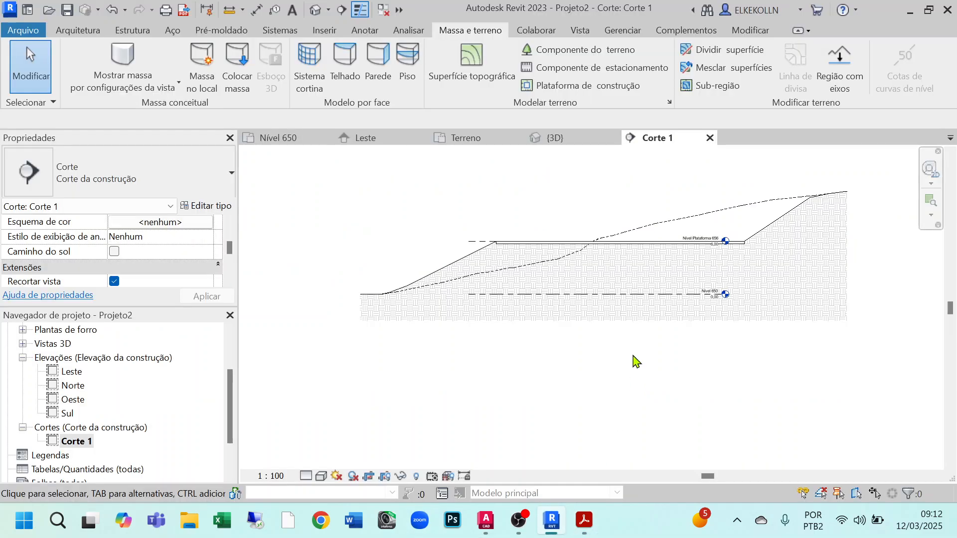
{"action": "middle_click_drag", "start_coordinate": [633, 359], "coordinate": [581, 427]}
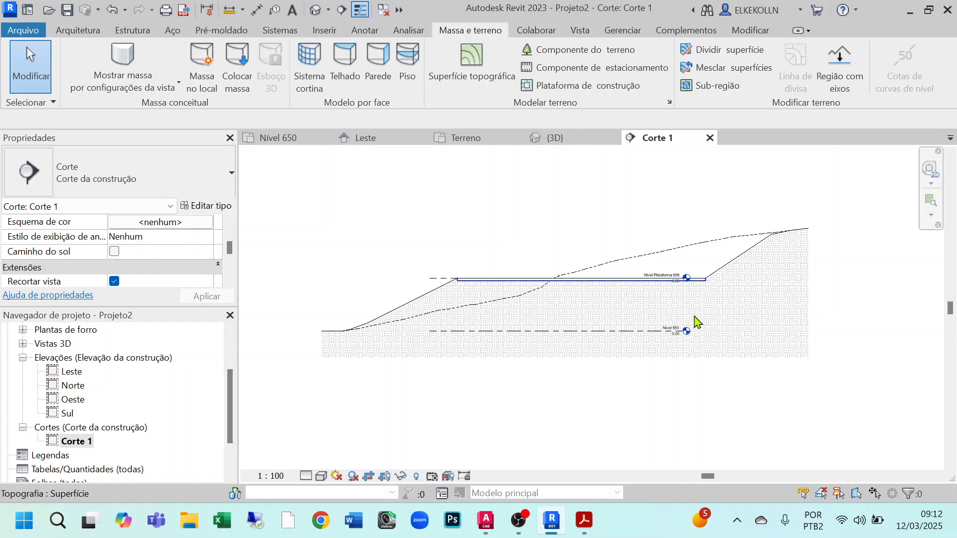
{"action": "left_click", "coordinate": [436, 307]}
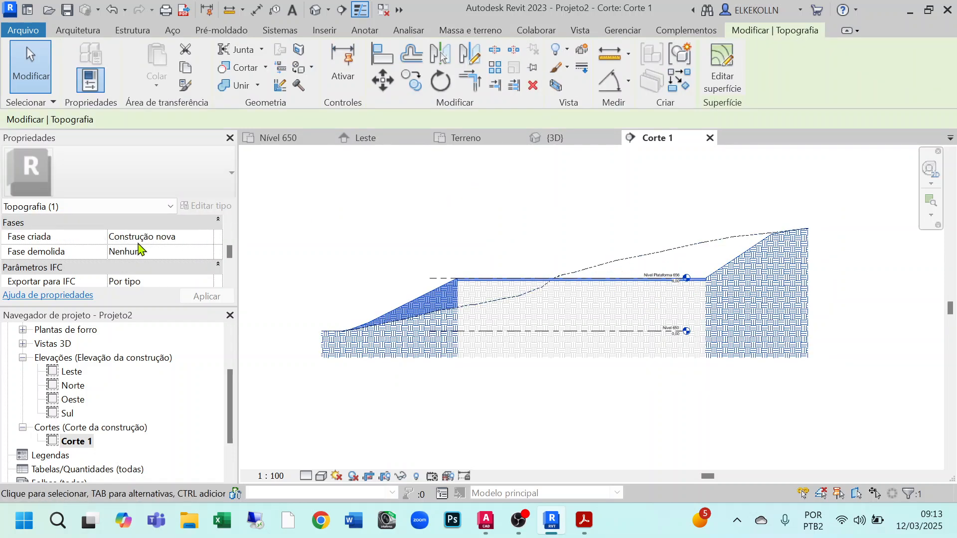
{"action": "scroll", "coordinate": [143, 247], "scroll_direction": "down", "scroll_amount": 1}
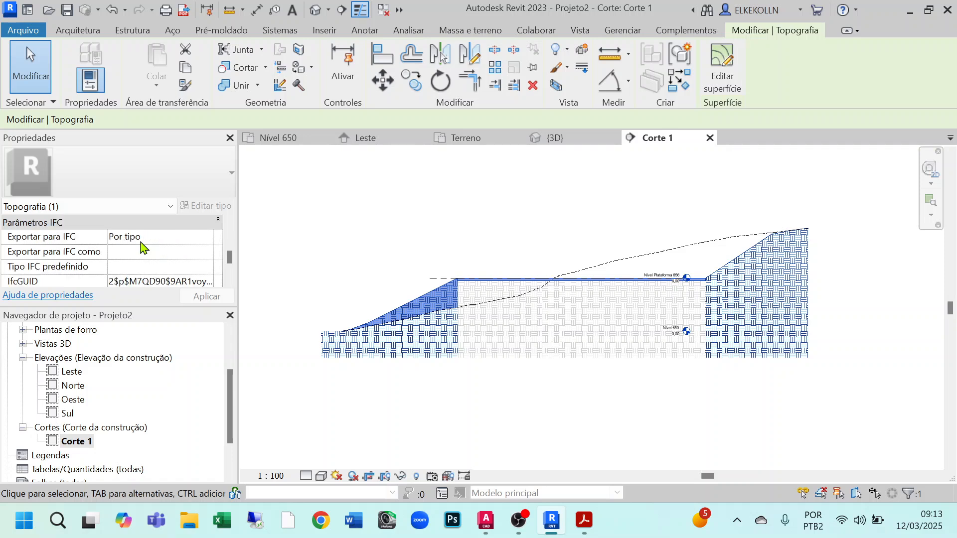
{"action": "scroll", "coordinate": [139, 260], "scroll_direction": "down", "scroll_amount": 1}
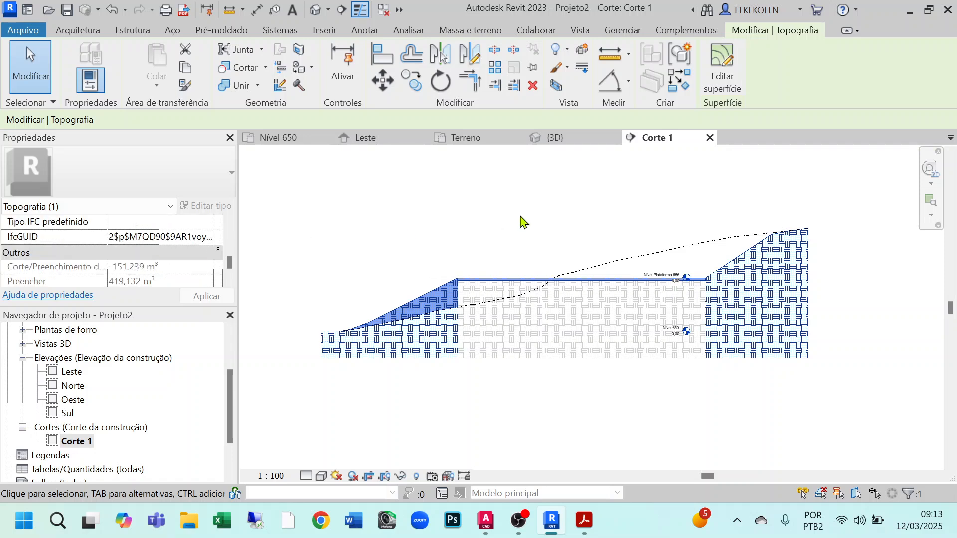
{"action": "left_click", "coordinate": [534, 205]}
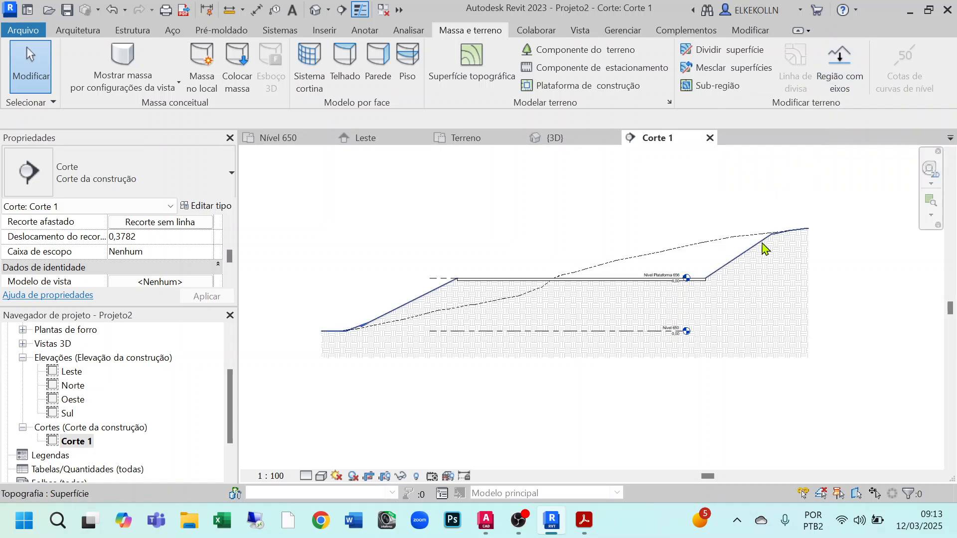
{"action": "left_click", "coordinate": [433, 293]}
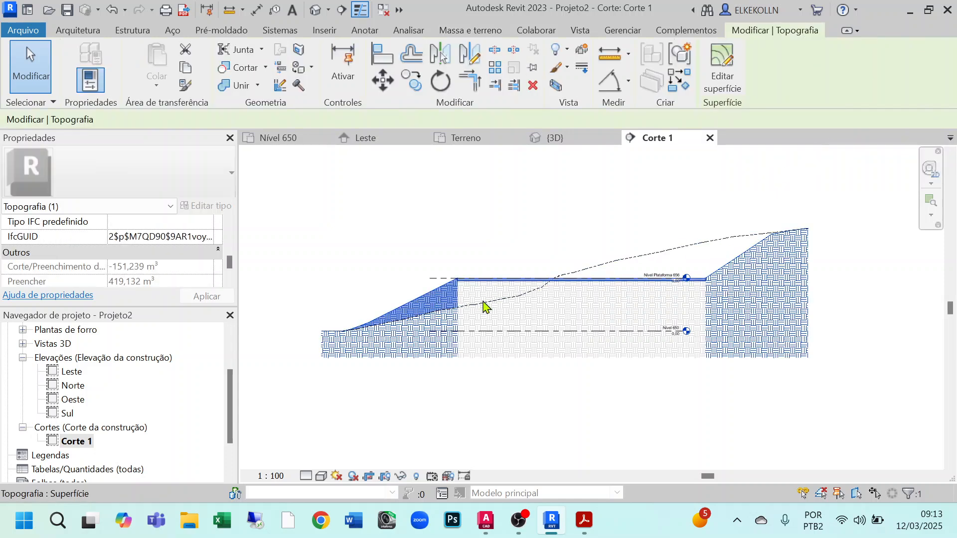
{"action": "scroll", "coordinate": [125, 225], "scroll_direction": "down", "scroll_amount": 1}
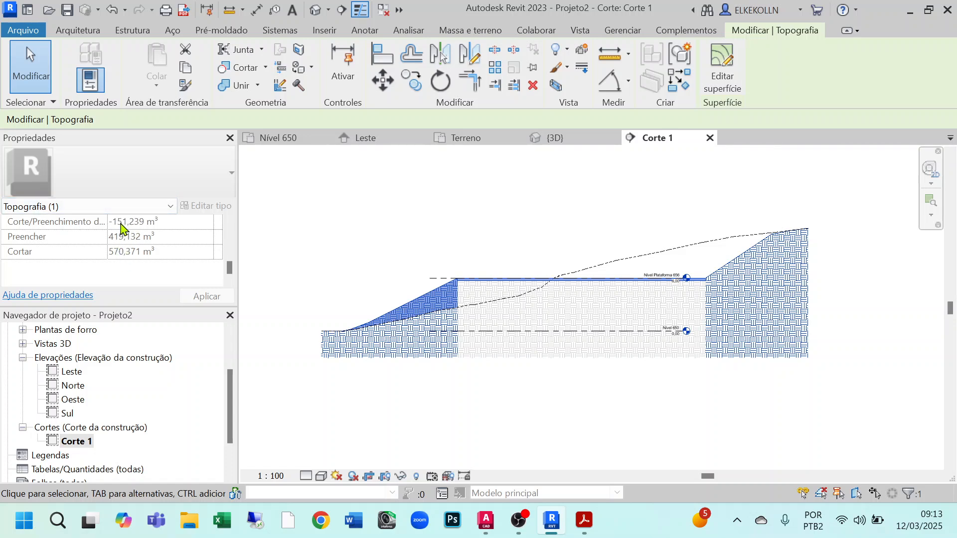
{"action": "middle_click_drag", "start_coordinate": [515, 236], "coordinate": [530, 242]}
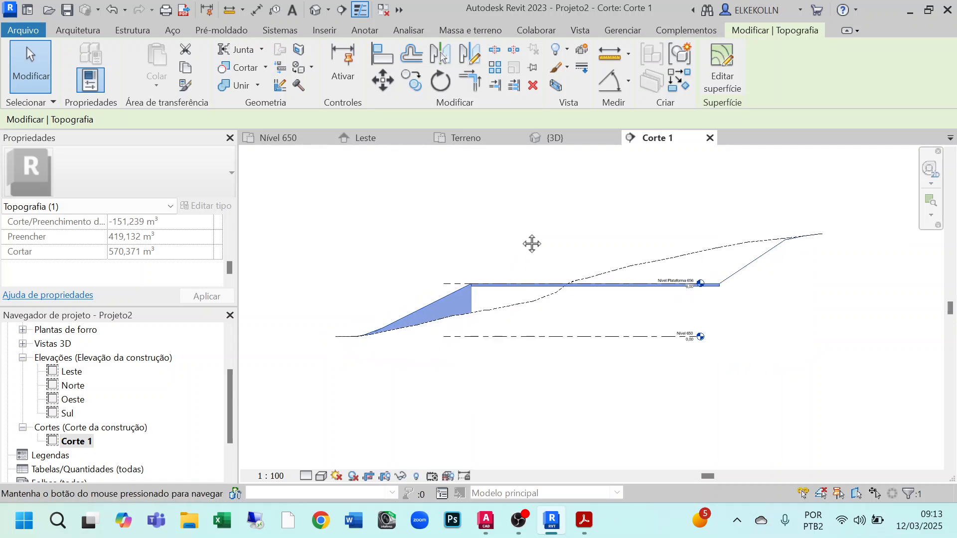
{"action": "left_click", "coordinate": [663, 410]}
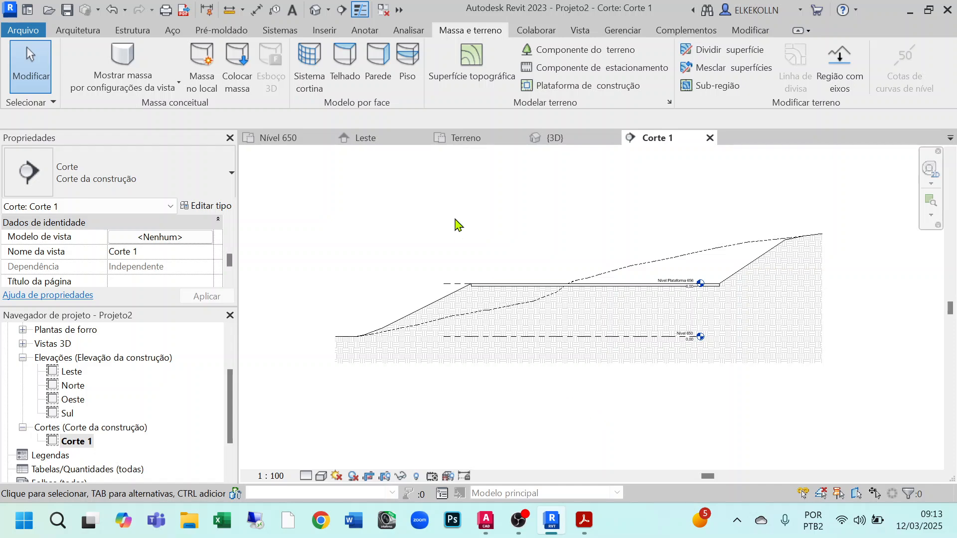
- Inspect the finished platform pad with its cut and fill slopes in the {3D} view
{"action": "left_click", "coordinate": [559, 140]}
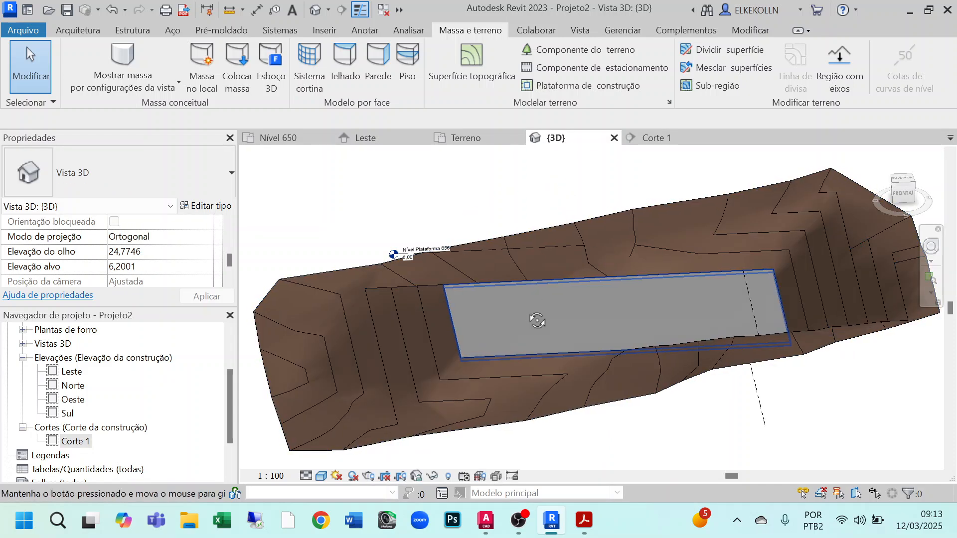
{"action": "middle_click_drag", "start_coordinate": [538, 319], "coordinate": [619, 312], "text": "shift"}
{"action": "scroll", "coordinate": [618, 311], "scroll_direction": "down", "scroll_amount": 3}
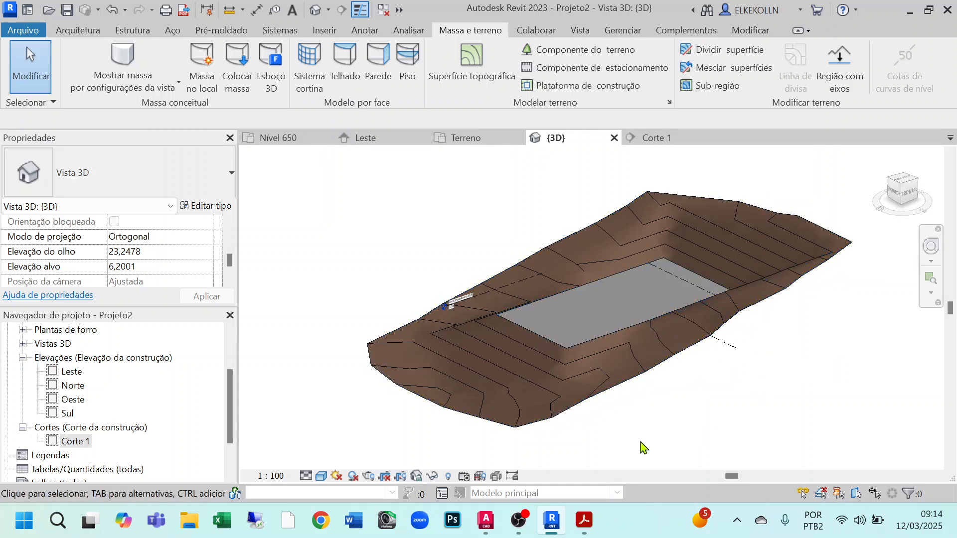
{"action": "mouse_move", "coordinate": [536, 507]}
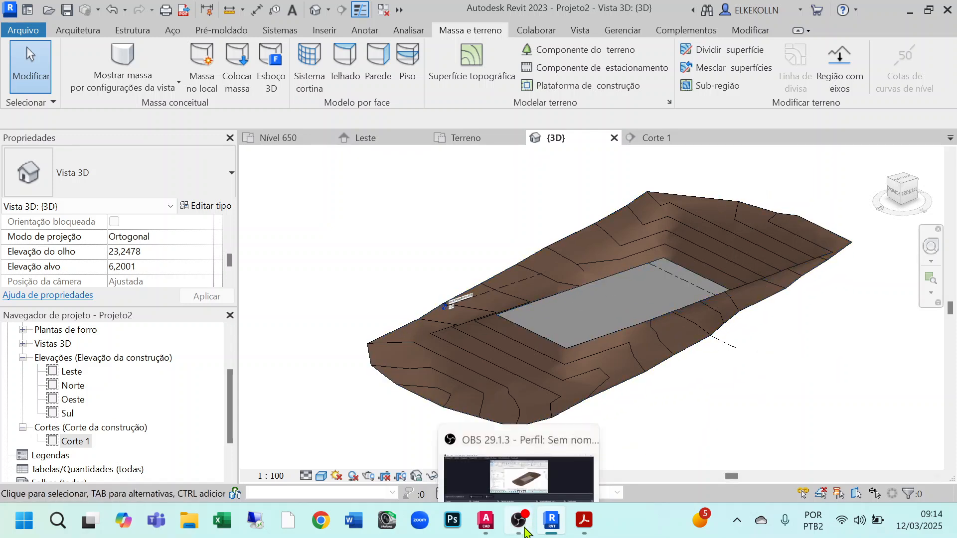